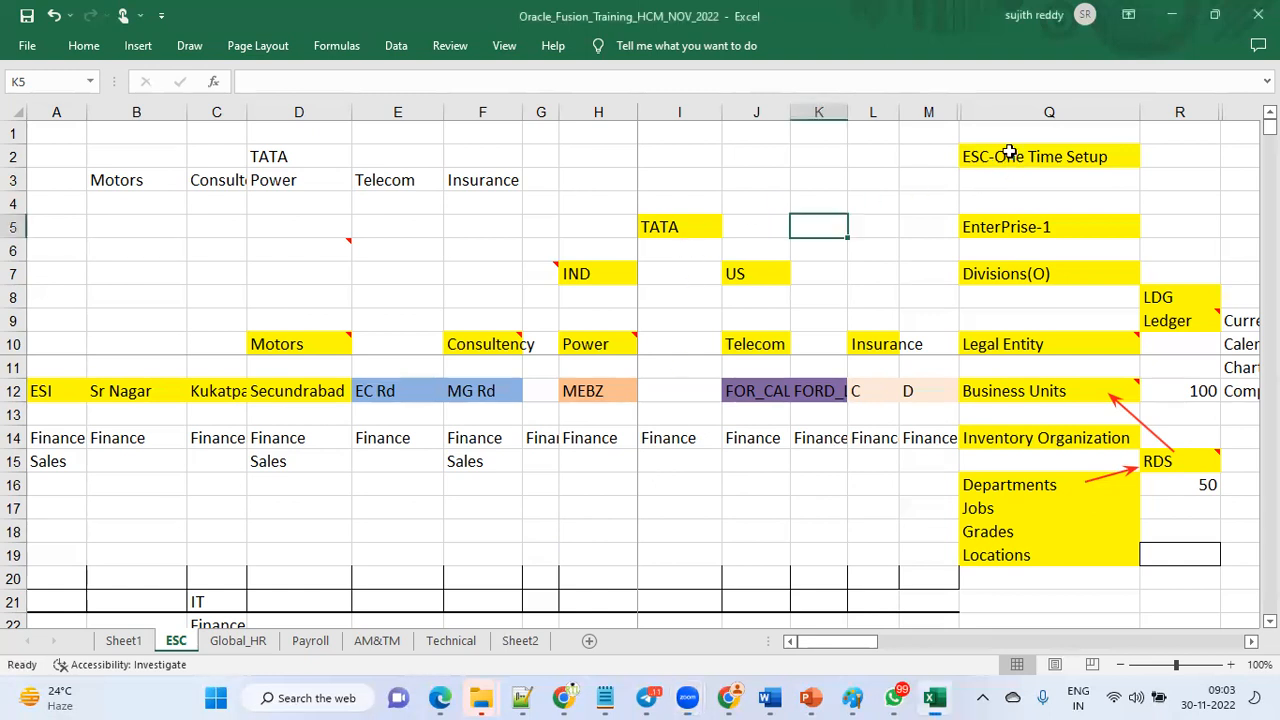
# Review the ESC one-time setup hierarchy listed in the worksheet, from Enterprise down to Locations.
pyautogui.click(1046, 158)
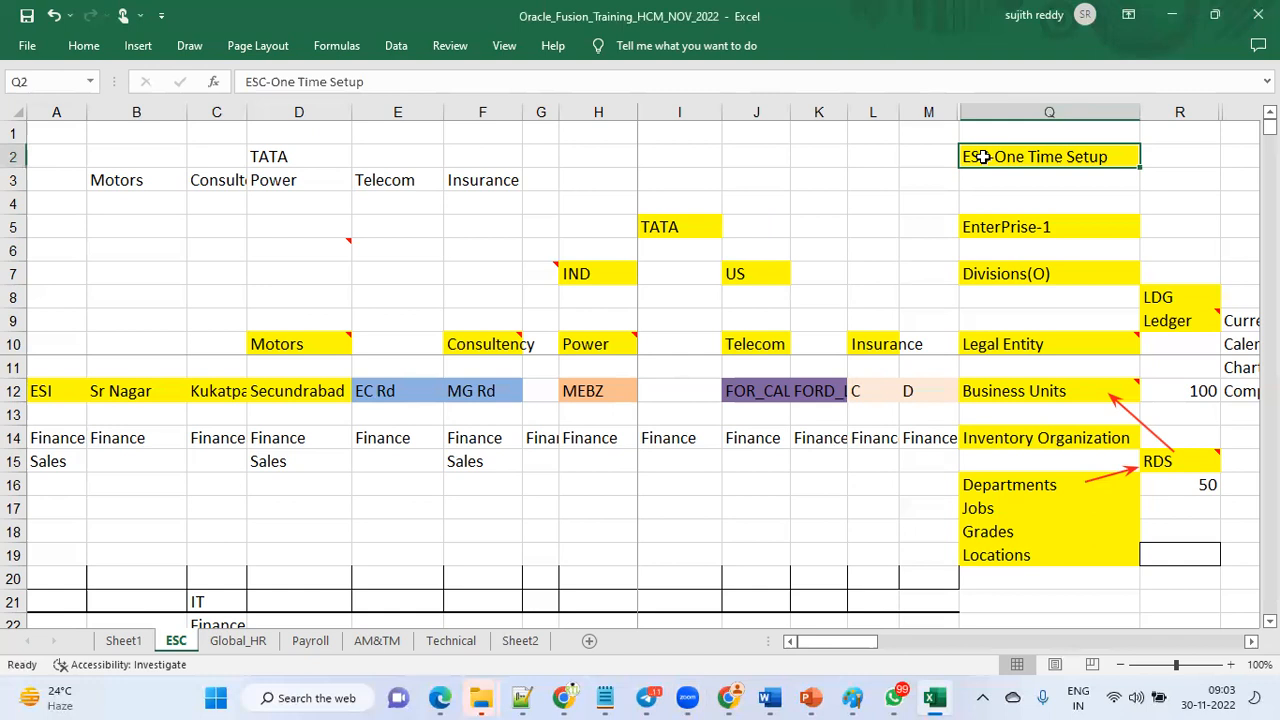
pyautogui.moveTo(1037, 211); pyautogui.dragTo(1174, 541)
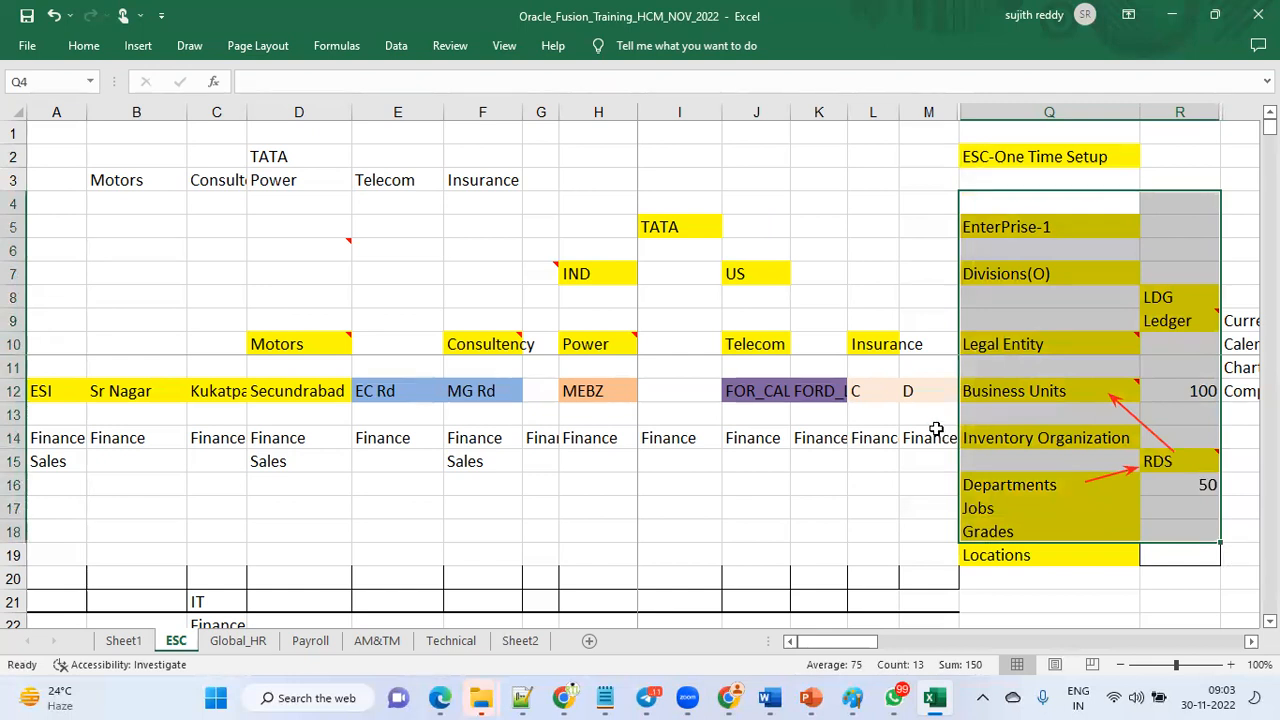
pyautogui.click(1015, 160)
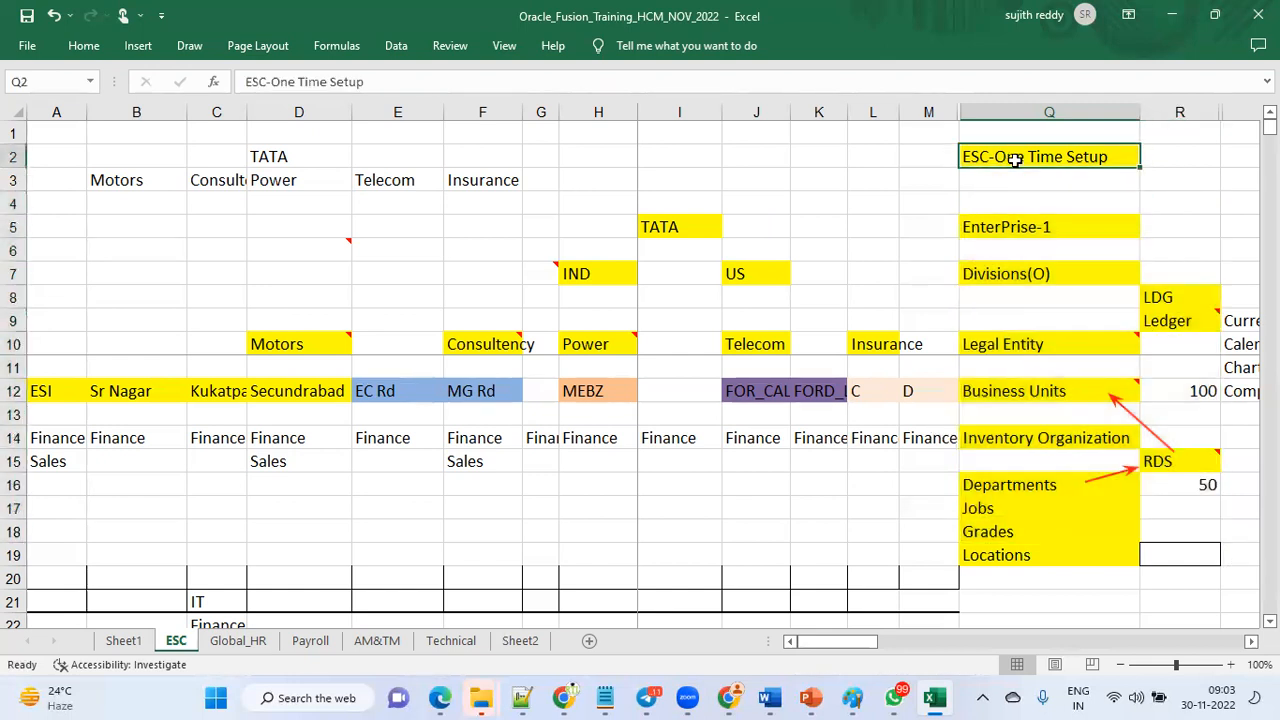
pyautogui.click(1044, 228)
pyautogui.click(1062, 280)
pyautogui.click(1168, 300)
pyautogui.click(1150, 342)
pyautogui.click(1108, 342)
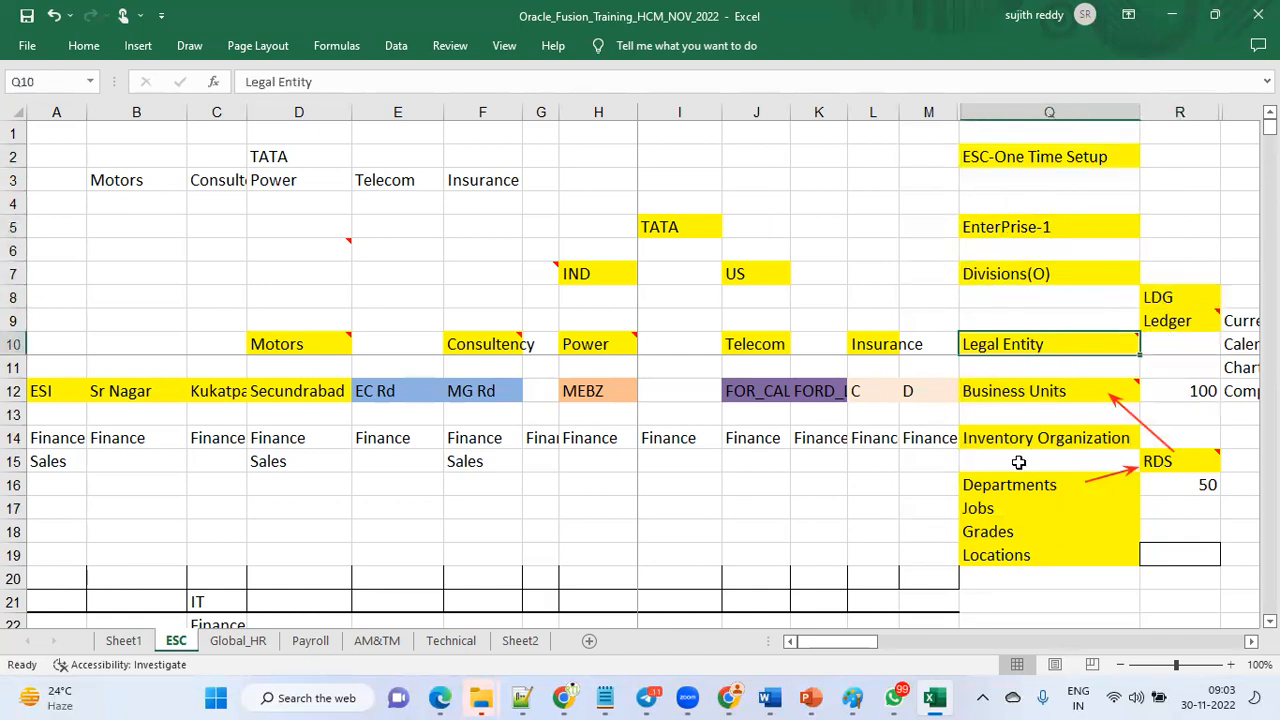
pyautogui.click(1018, 158)
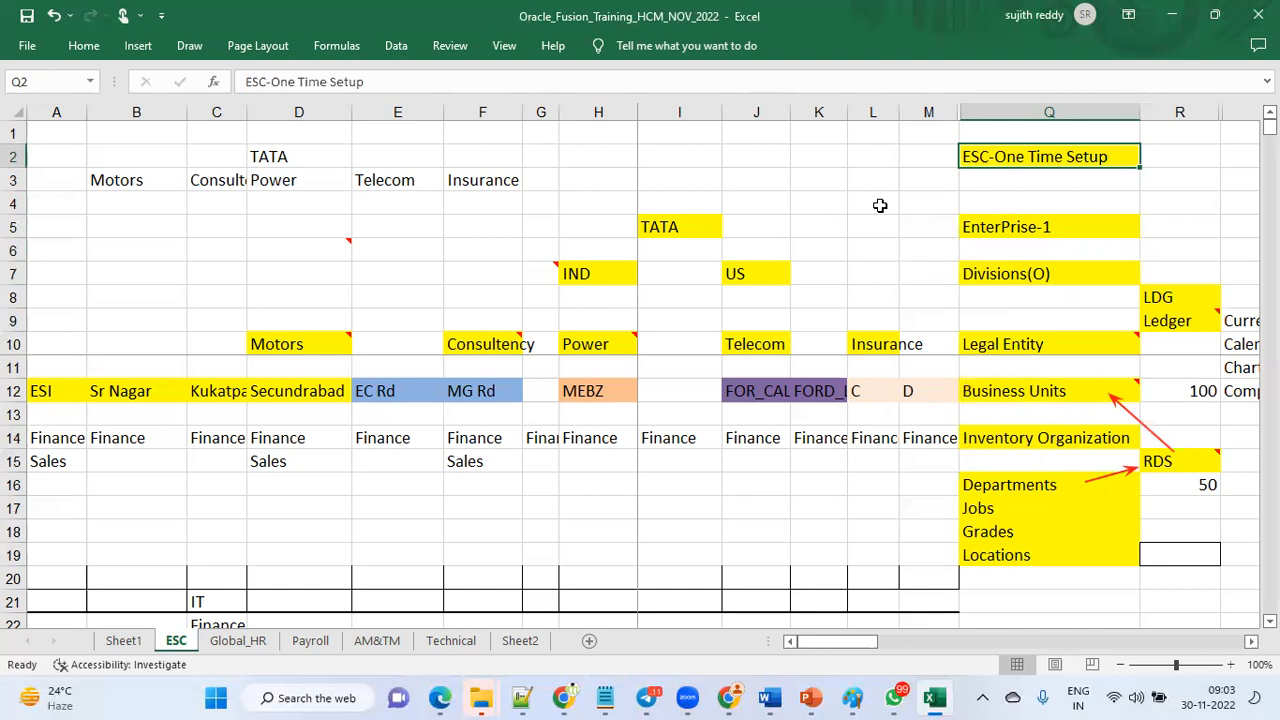
pyautogui.moveTo(1046, 205); pyautogui.dragTo(1189, 554)
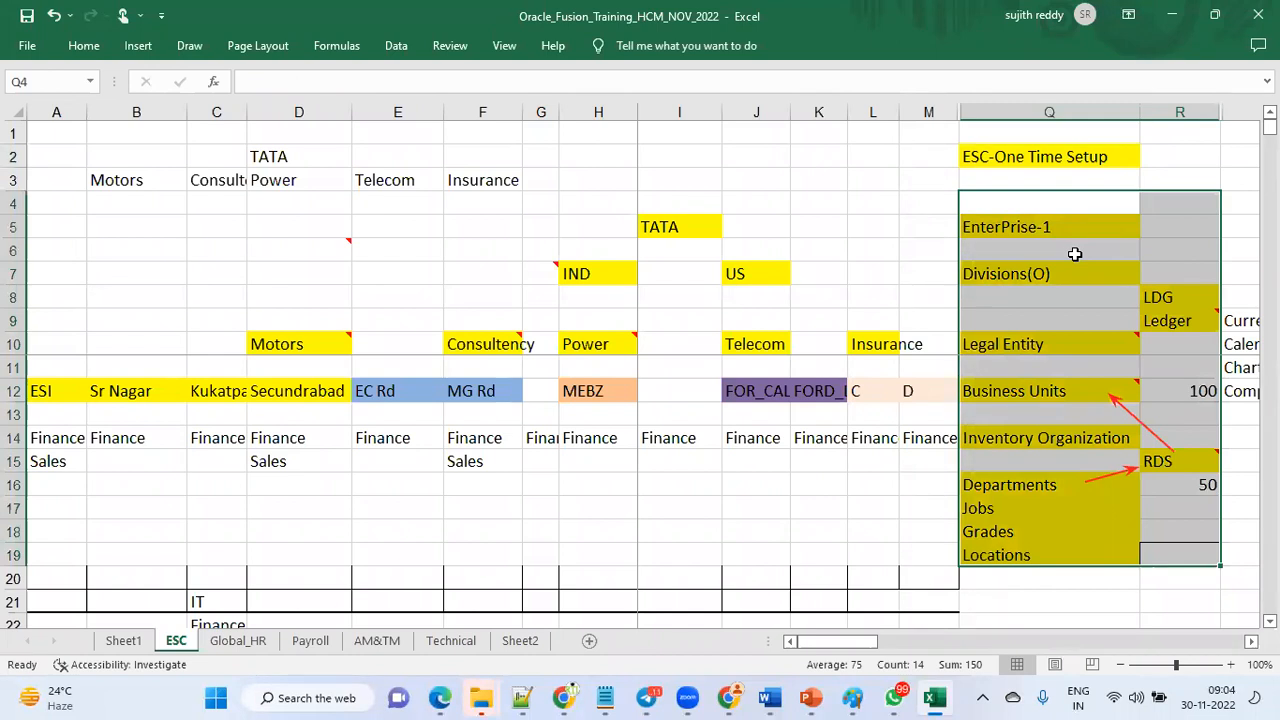
pyautogui.click(1063, 158)
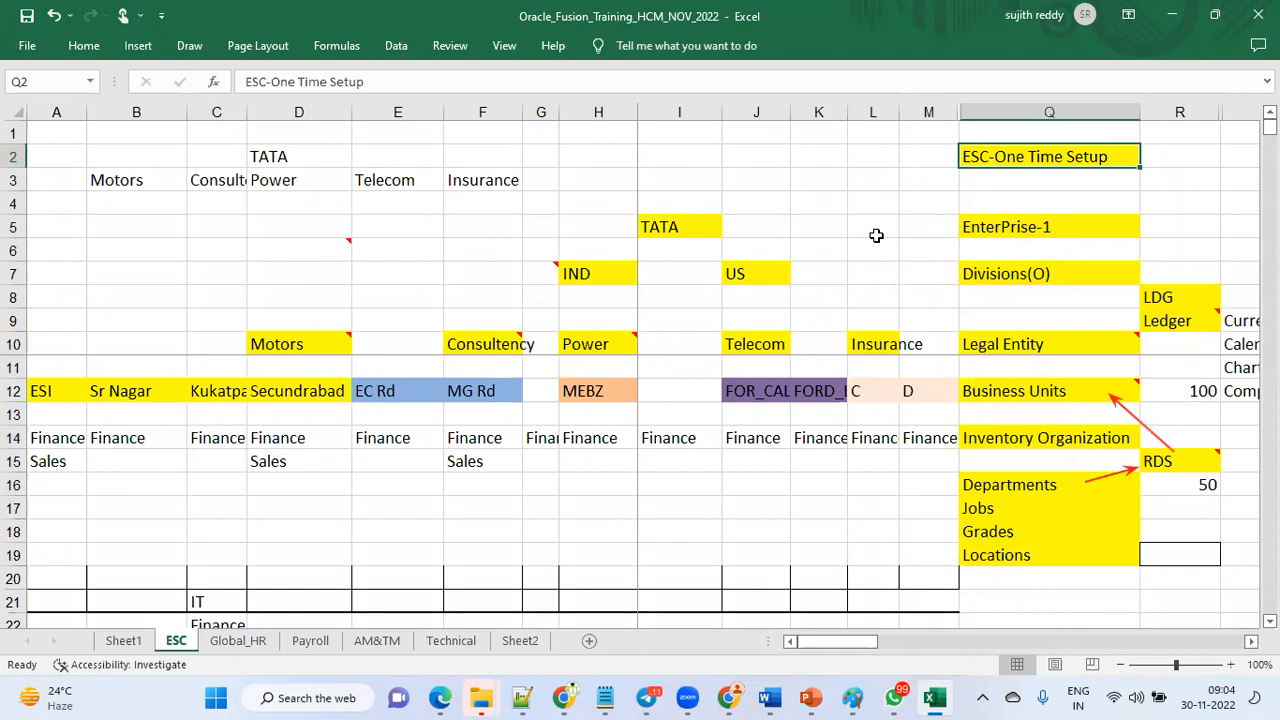
pyautogui.moveTo(937, 231); pyautogui.dragTo(1200, 553)
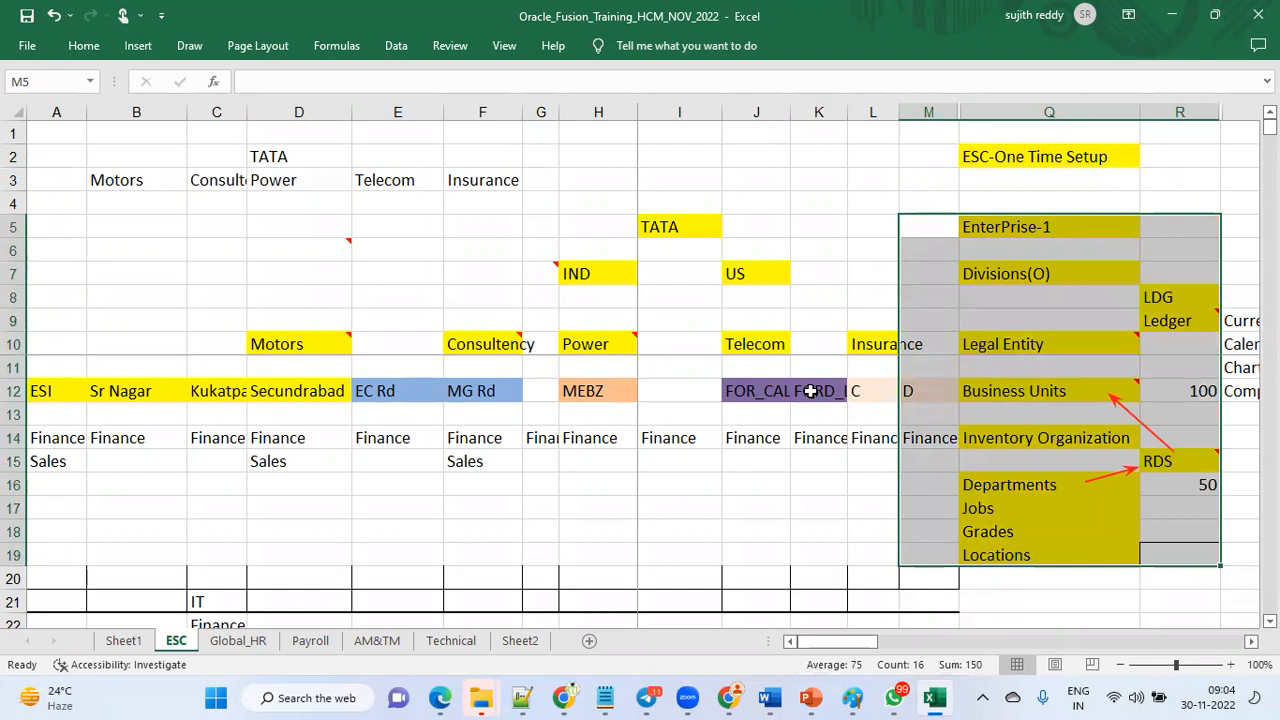
pyautogui.moveTo(934, 150); pyautogui.dragTo(1016, 156)
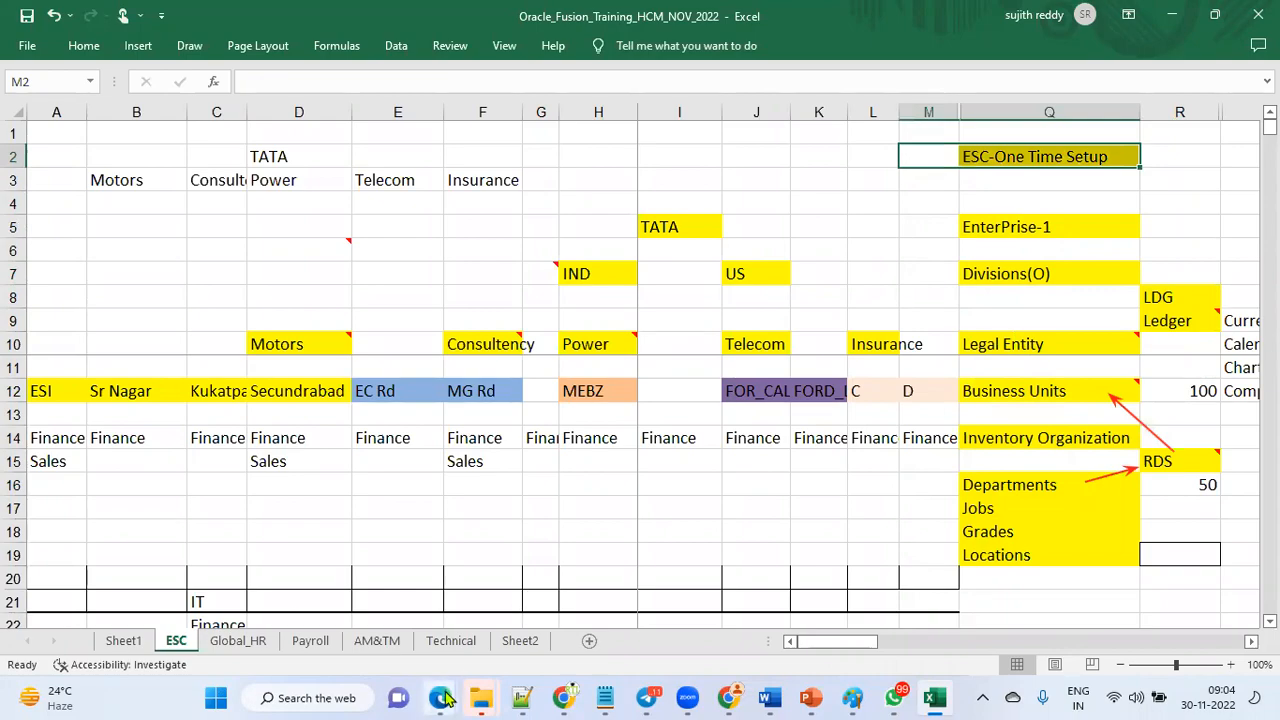
# Switch to the browser and open the Billing app.
pyautogui.hotkey('alt', 'Tab')
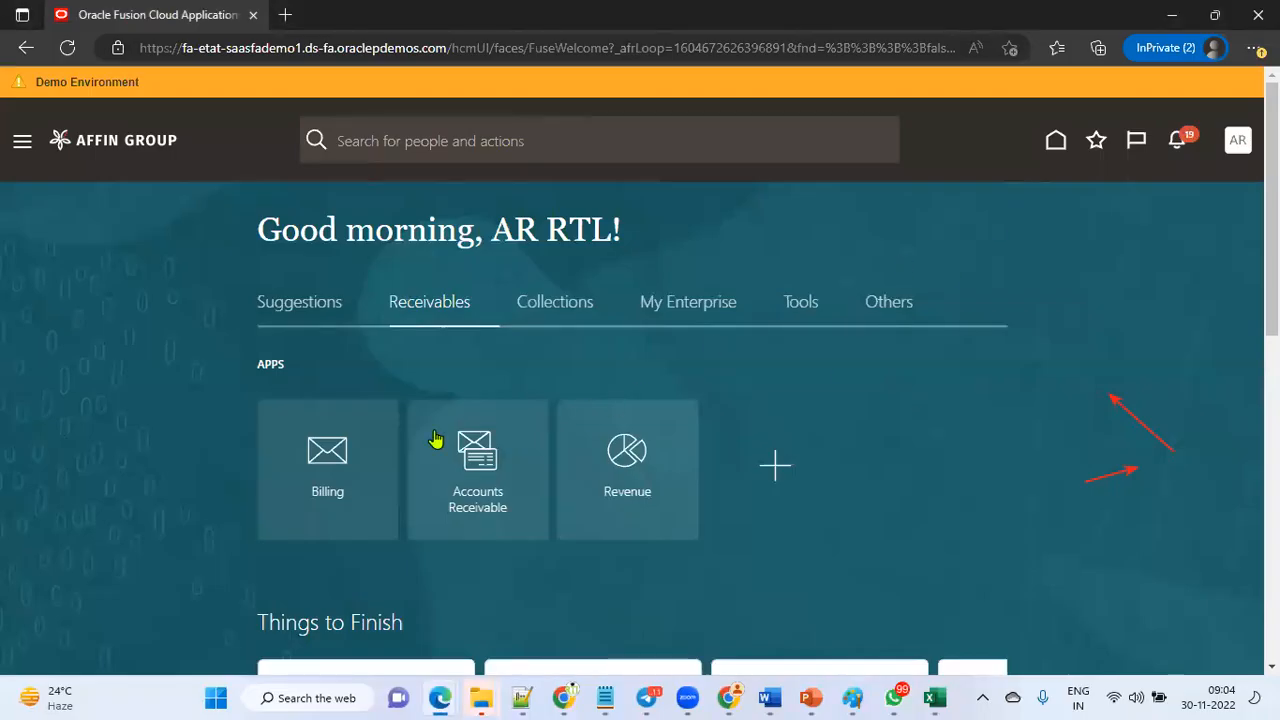
pyautogui.click(331, 466)
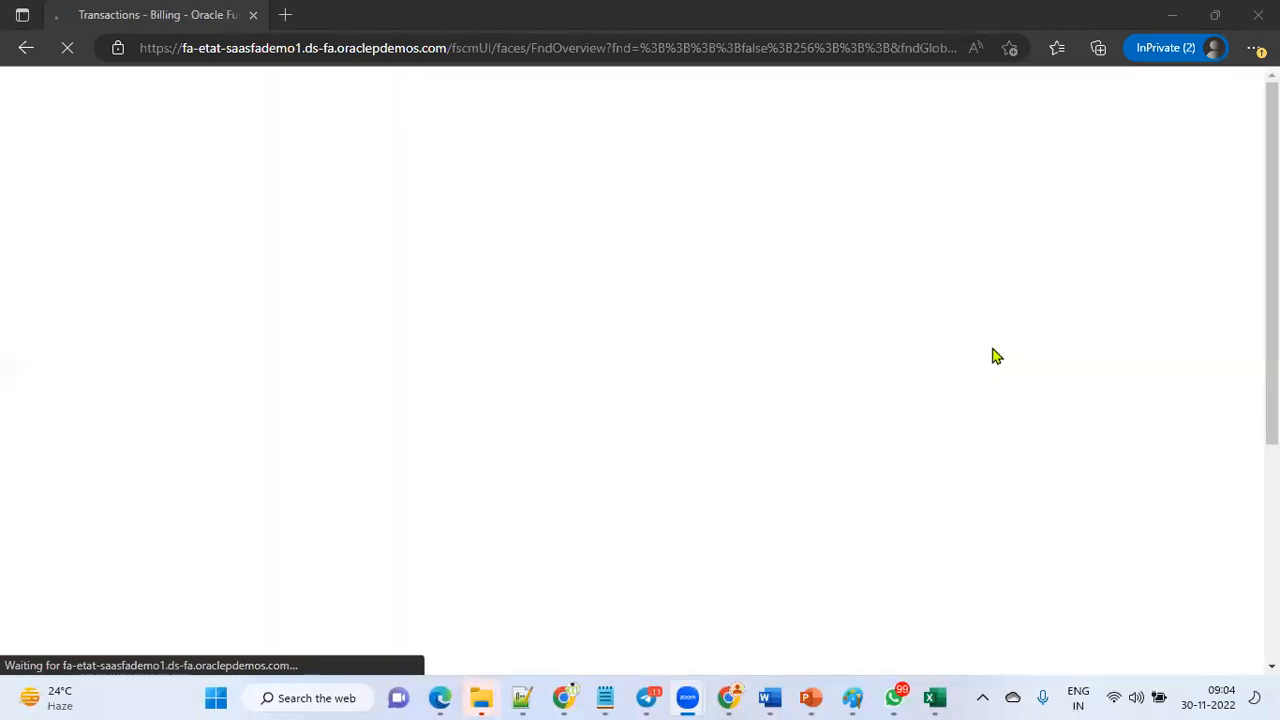
pyautogui.click(1237, 121)
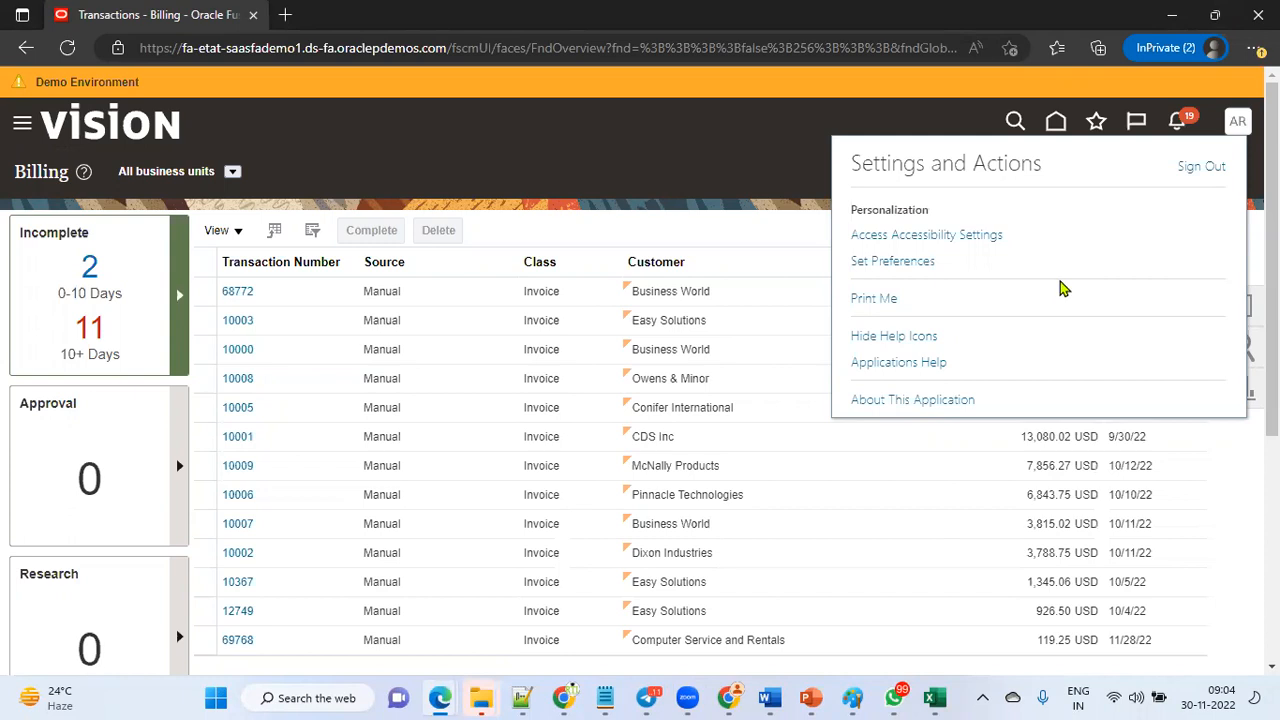
pyautogui.click(625, 157)
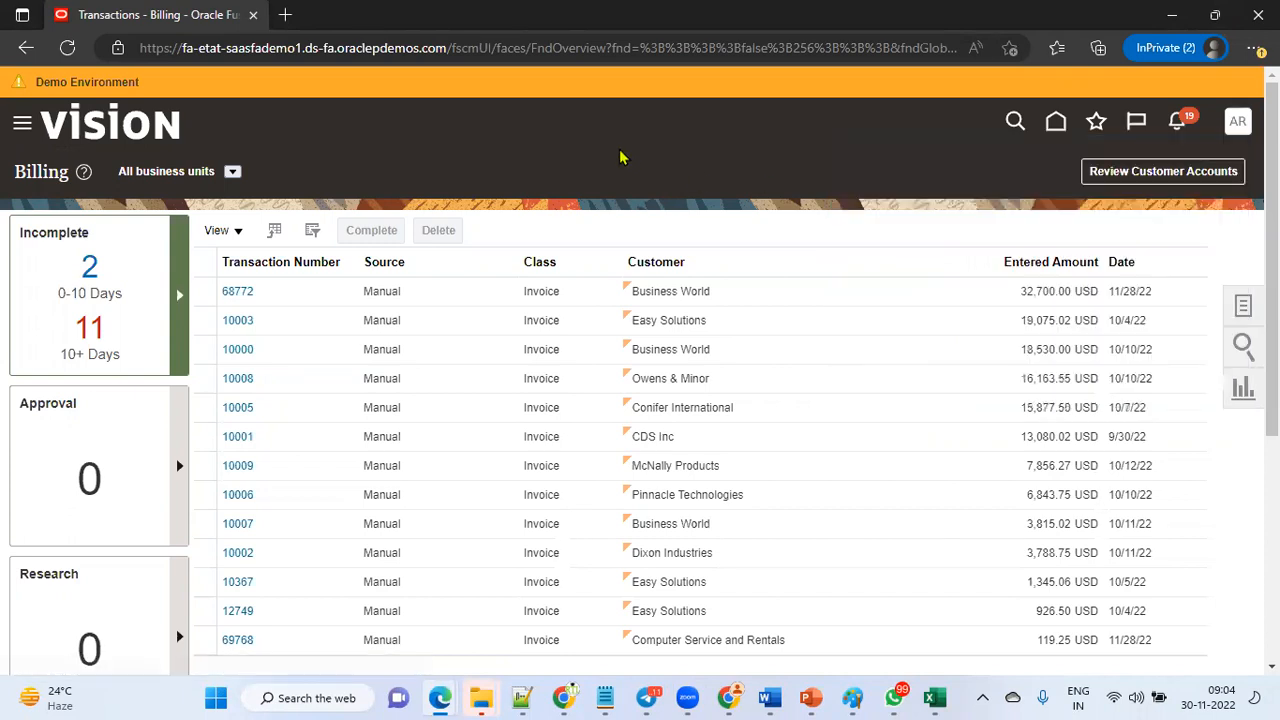
pyautogui.click(22, 126)
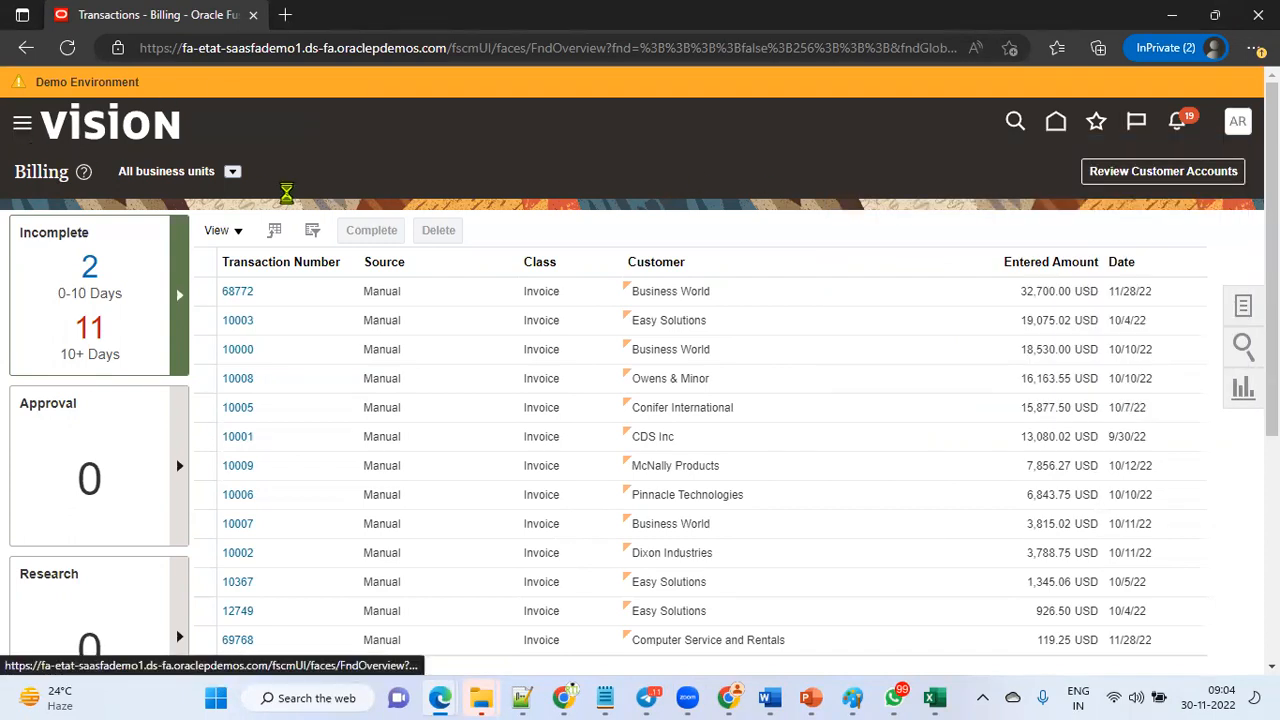
pyautogui.click(78, 170)
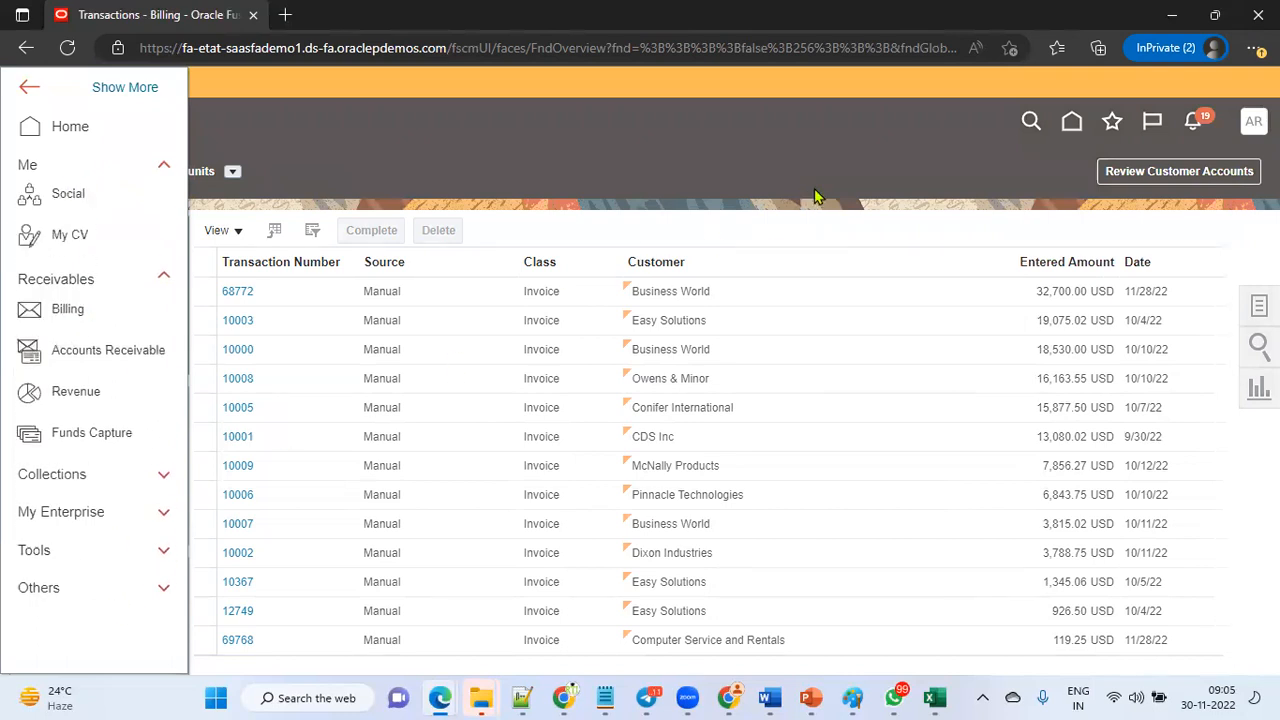
pyautogui.click(867, 151)
# Sign out of the application and confirm the single sign-off.
pyautogui.click(1237, 122)
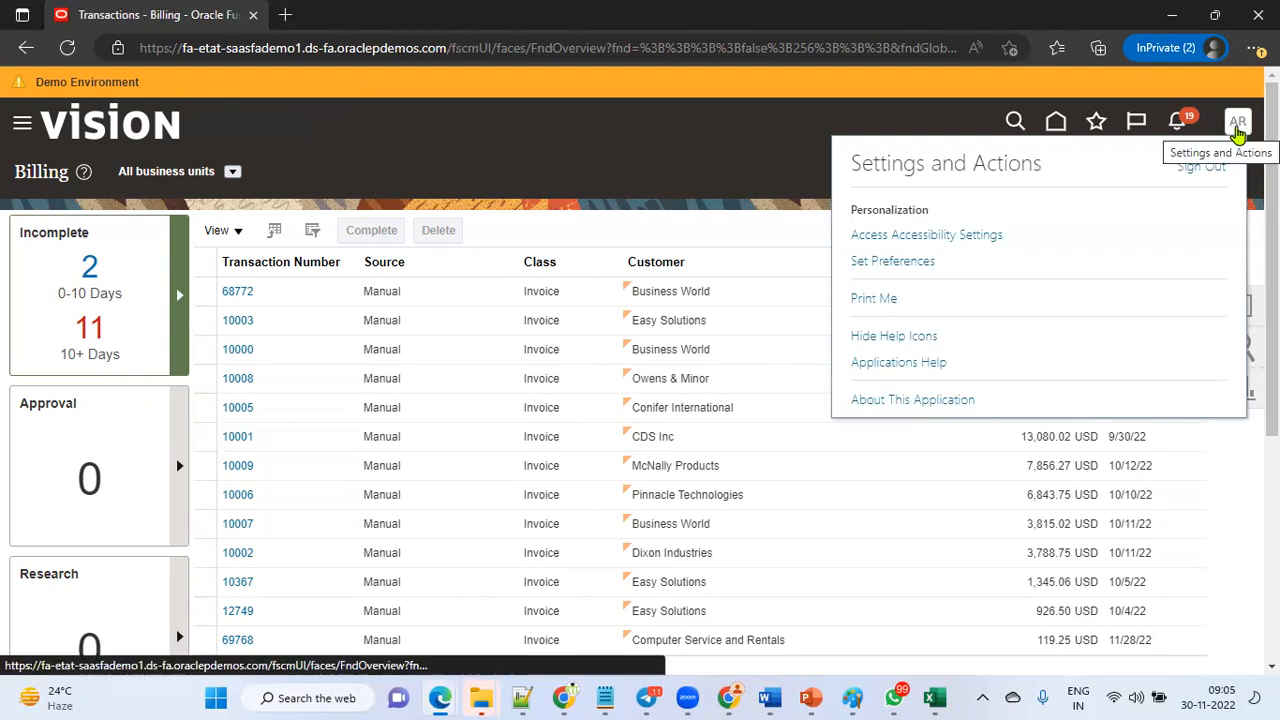
pyautogui.click(1204, 168)
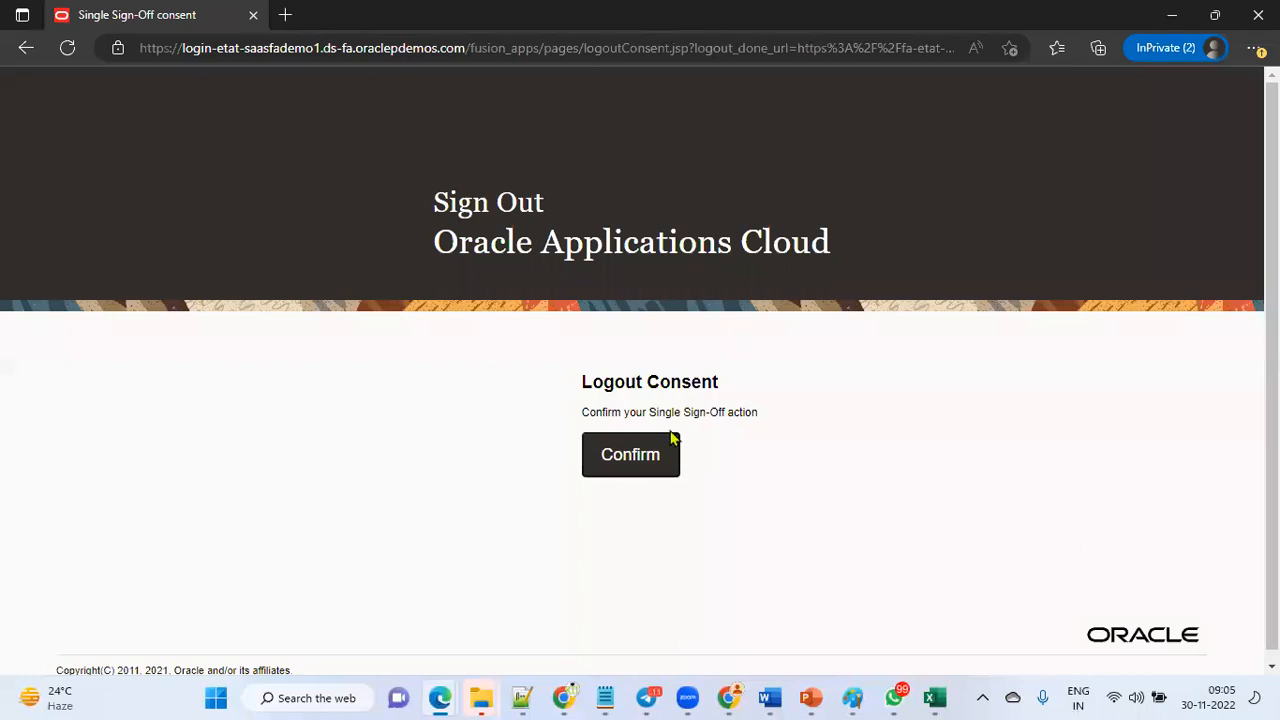
pyautogui.click(660, 459)
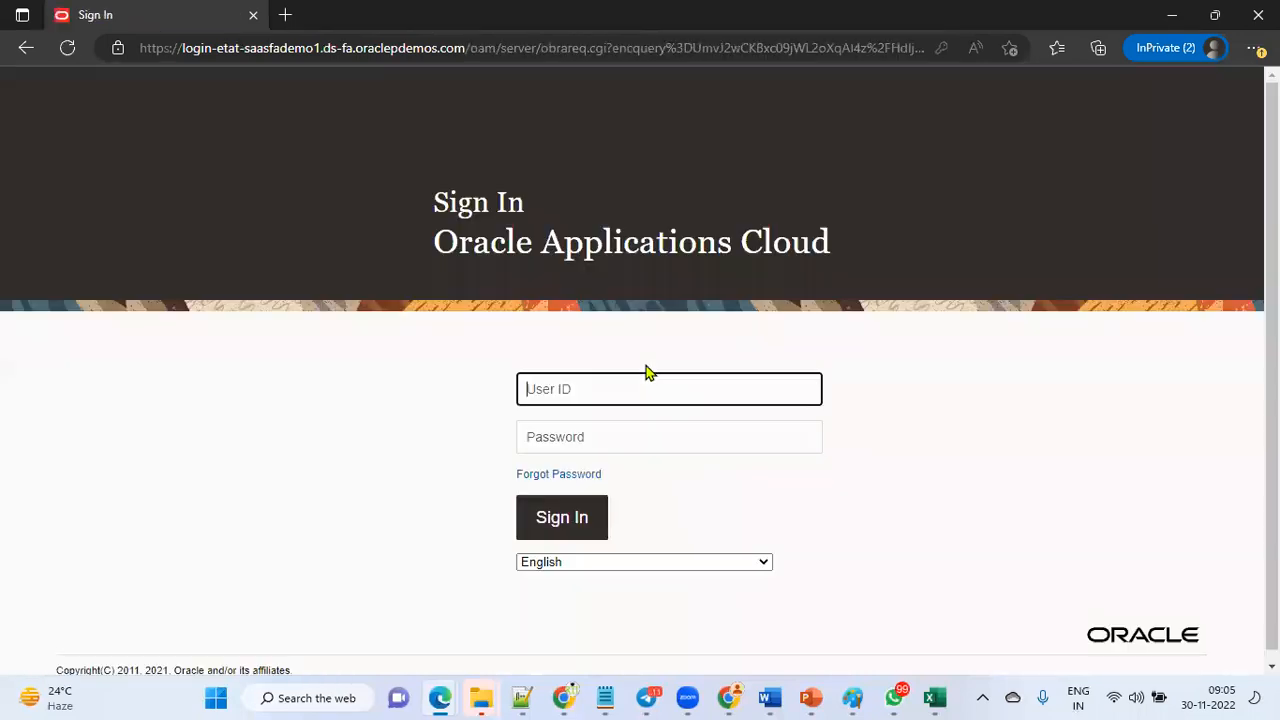
# Sign in with the demo user ID and the account password.
pyautogui.click(617, 456)
pyautogui.click(566, 525)
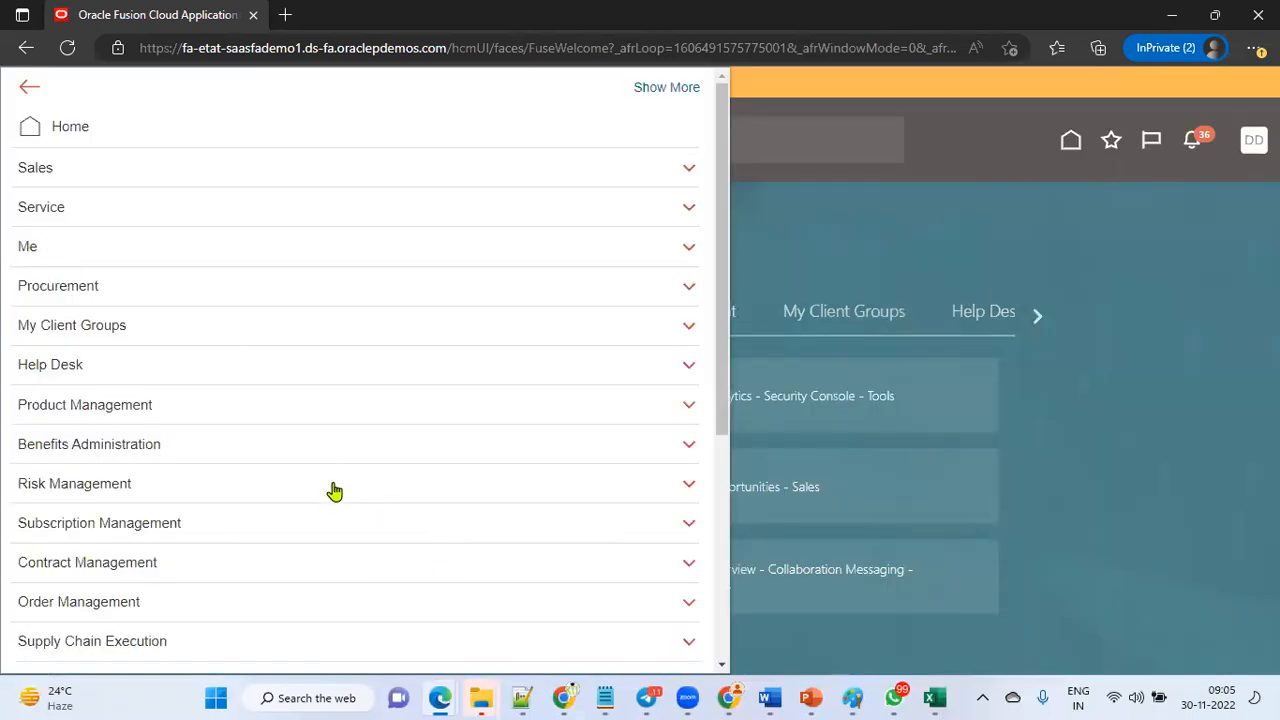
pyautogui.scroll(-4, 334, 491)
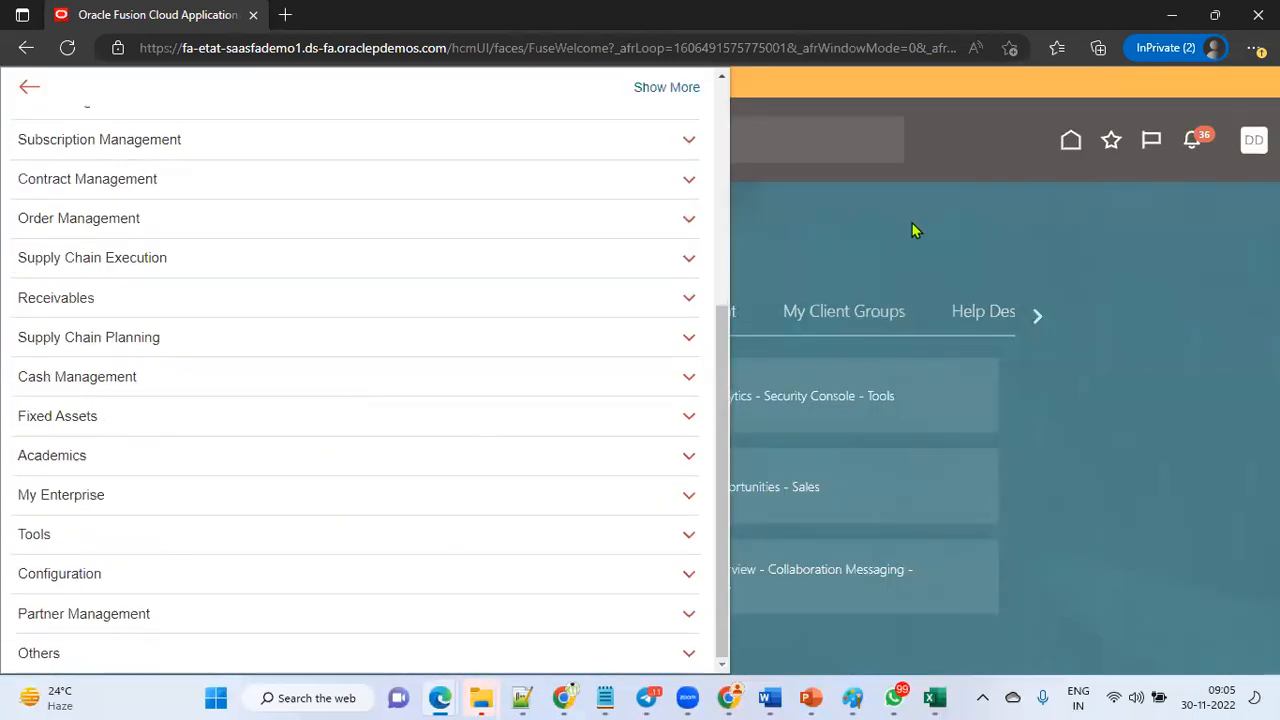
pyautogui.click(1106, 214)
# Open Setup and Maintenance from the settings and actions menu.
pyautogui.click(1238, 140)
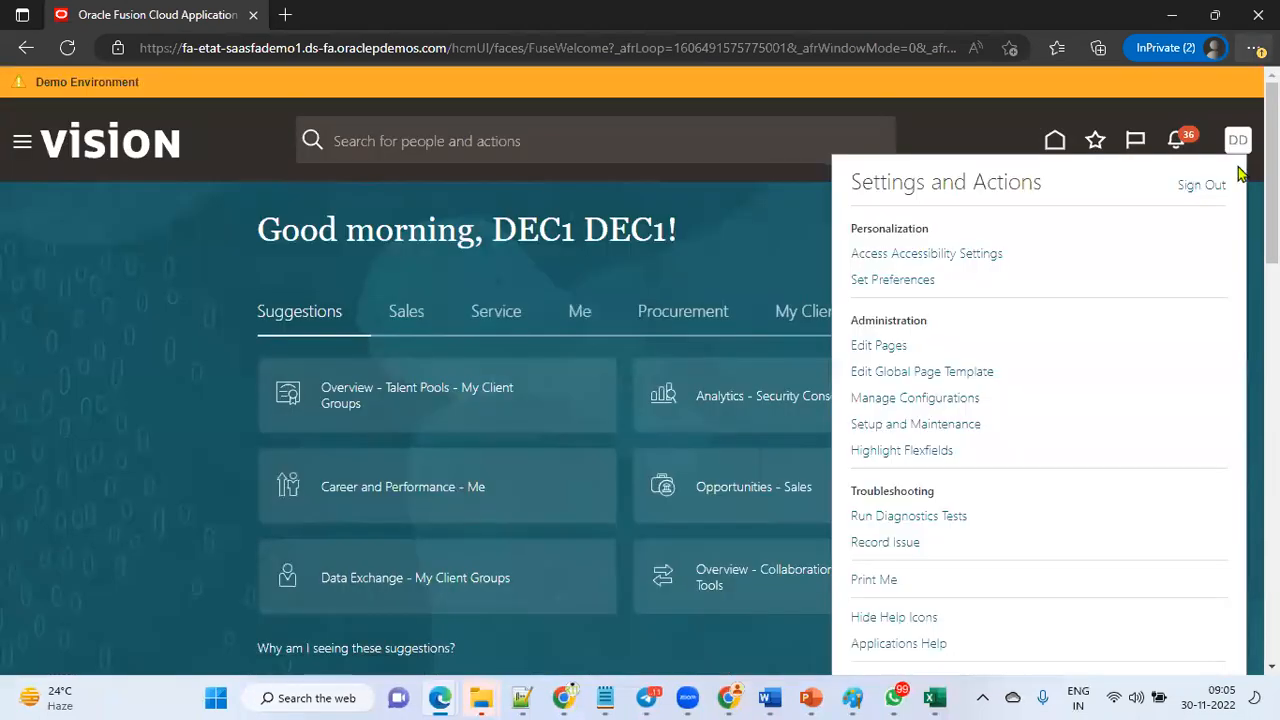
pyautogui.click(1255, 47)
pyautogui.click(1211, 145)
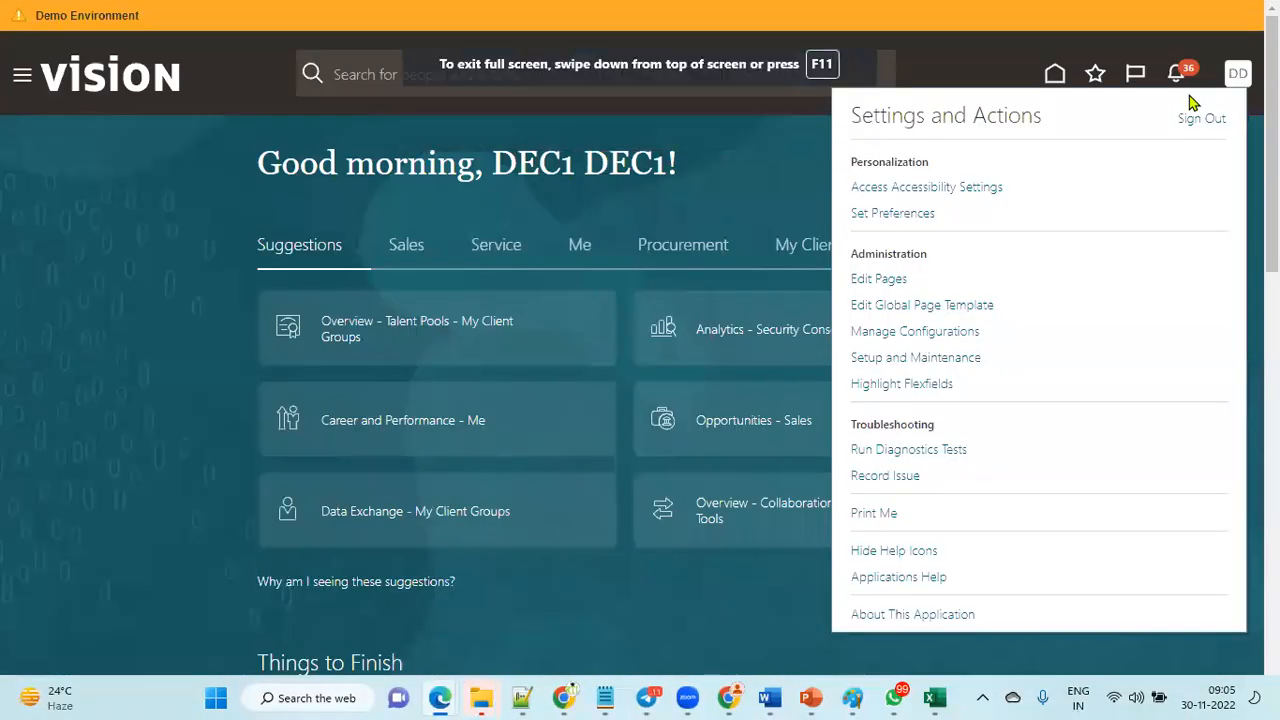
pyautogui.click(952, 359)
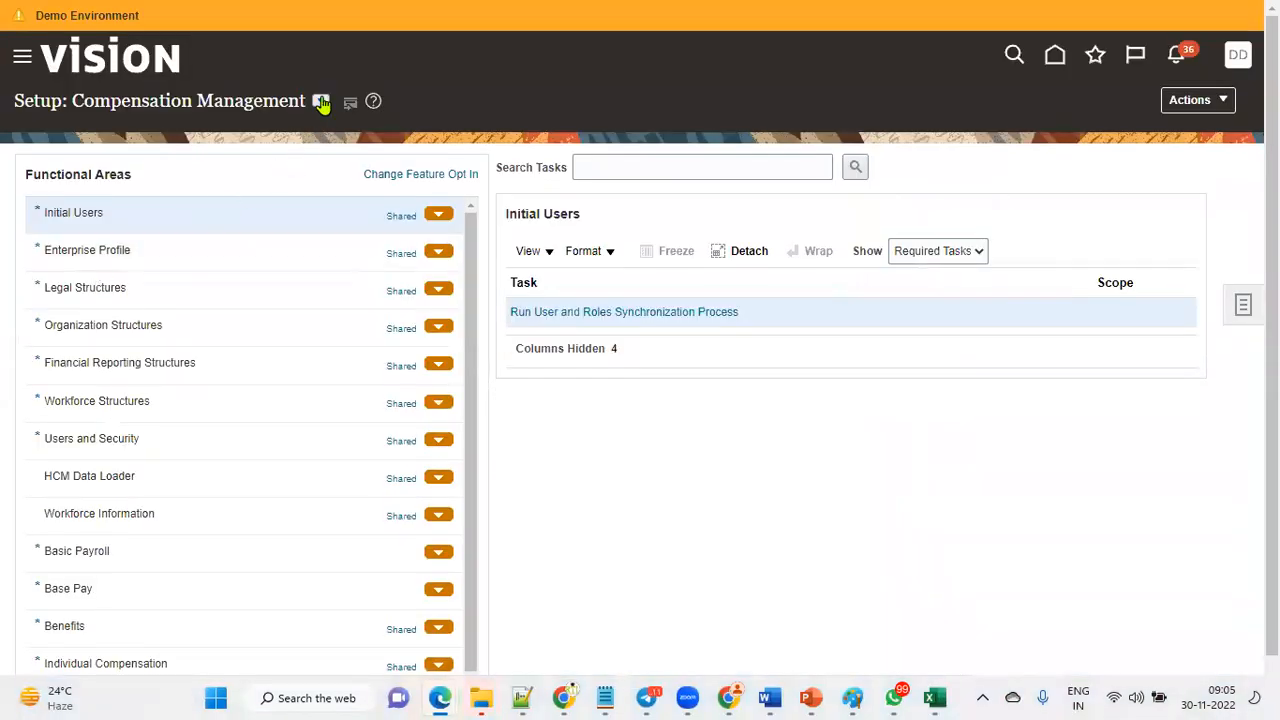
# Open Manage Implementation Projects from the setup tasks panel.
pyautogui.click(321, 102)
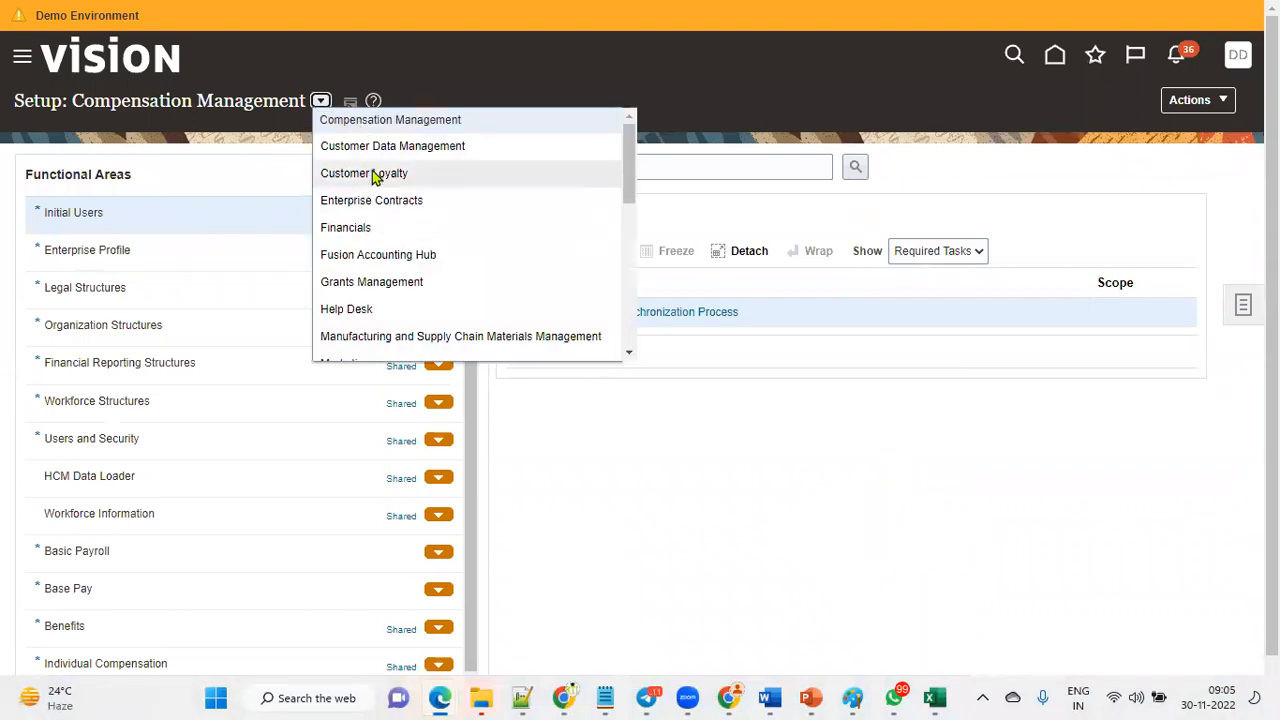
pyautogui.click(1243, 305)
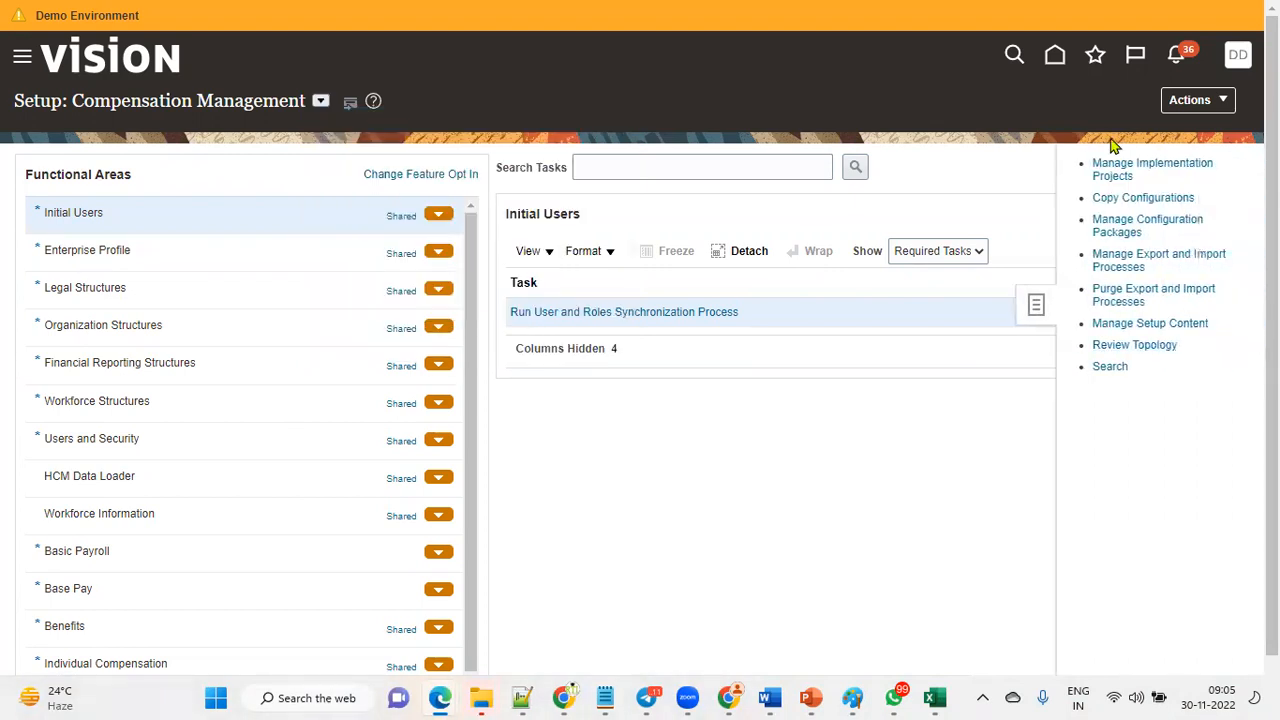
pyautogui.moveTo(496, 168); pyautogui.dragTo(567, 172)
pyautogui.click(1243, 308)
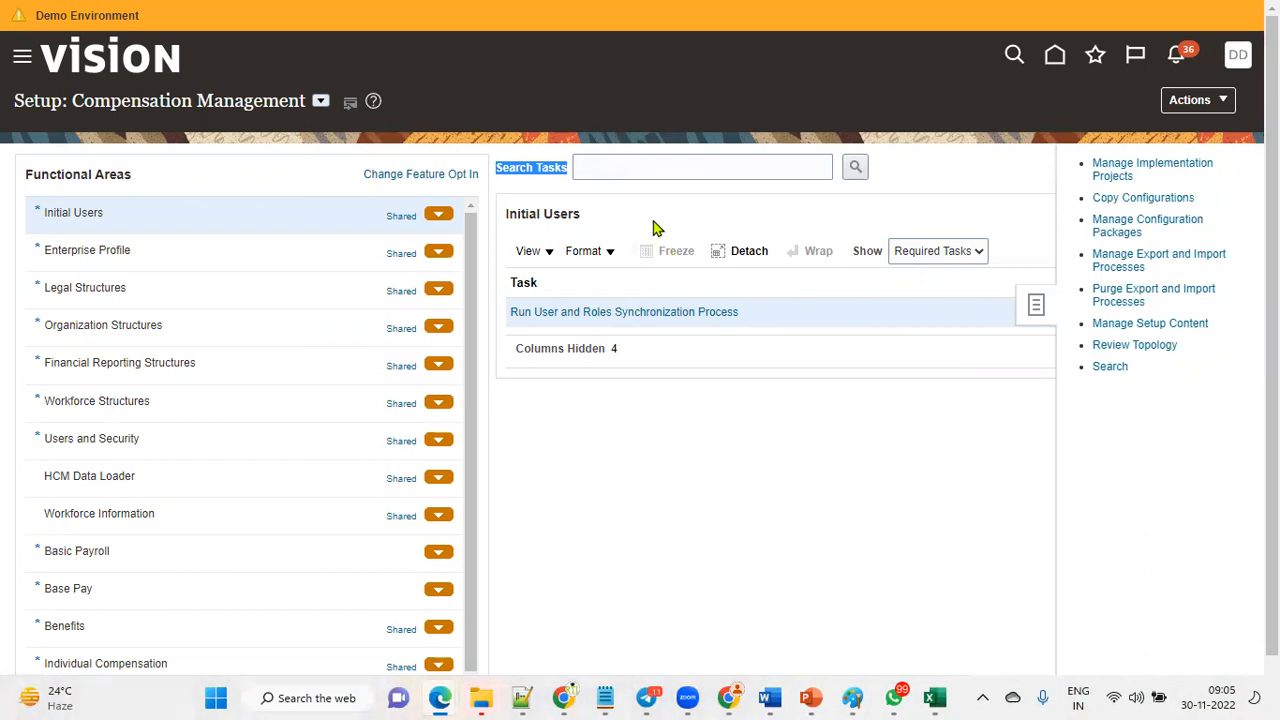
pyautogui.click(1112, 176)
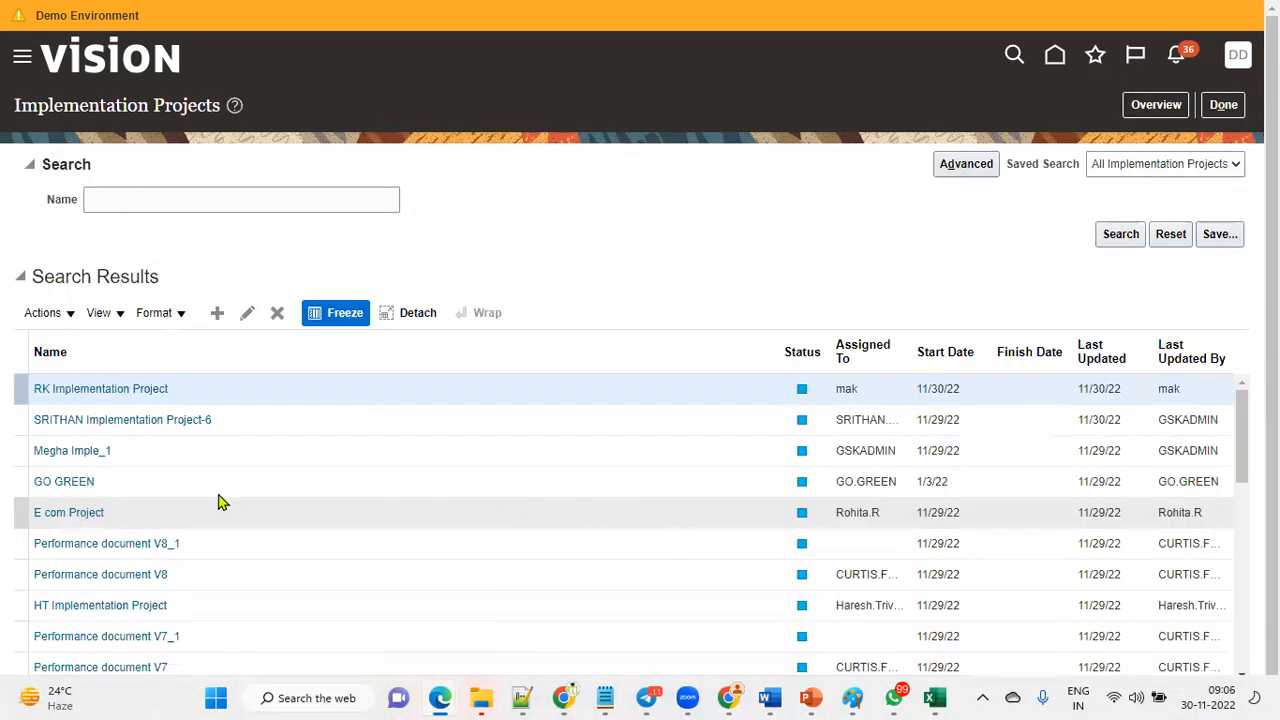
# Search implementation projects by the name SCM and open SCM Implementation Project.
pyautogui.scroll(-8, 85, 415)
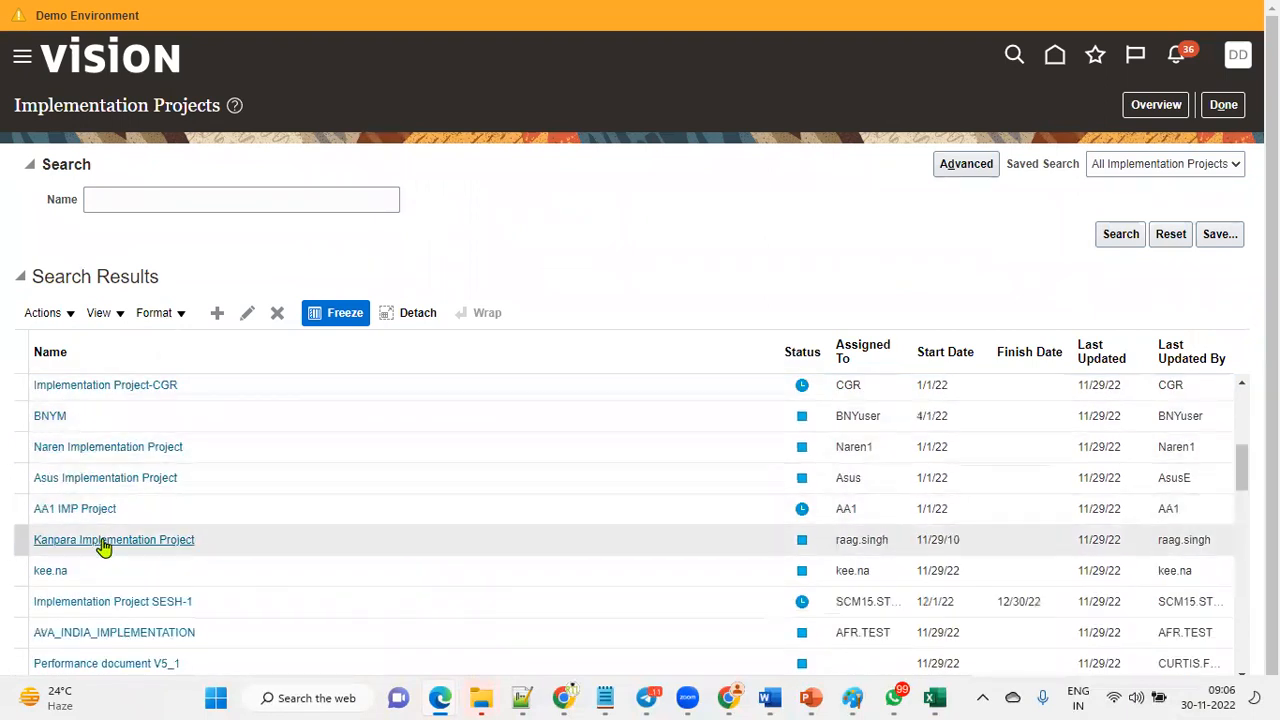
pyautogui.scroll(-5, 102, 540)
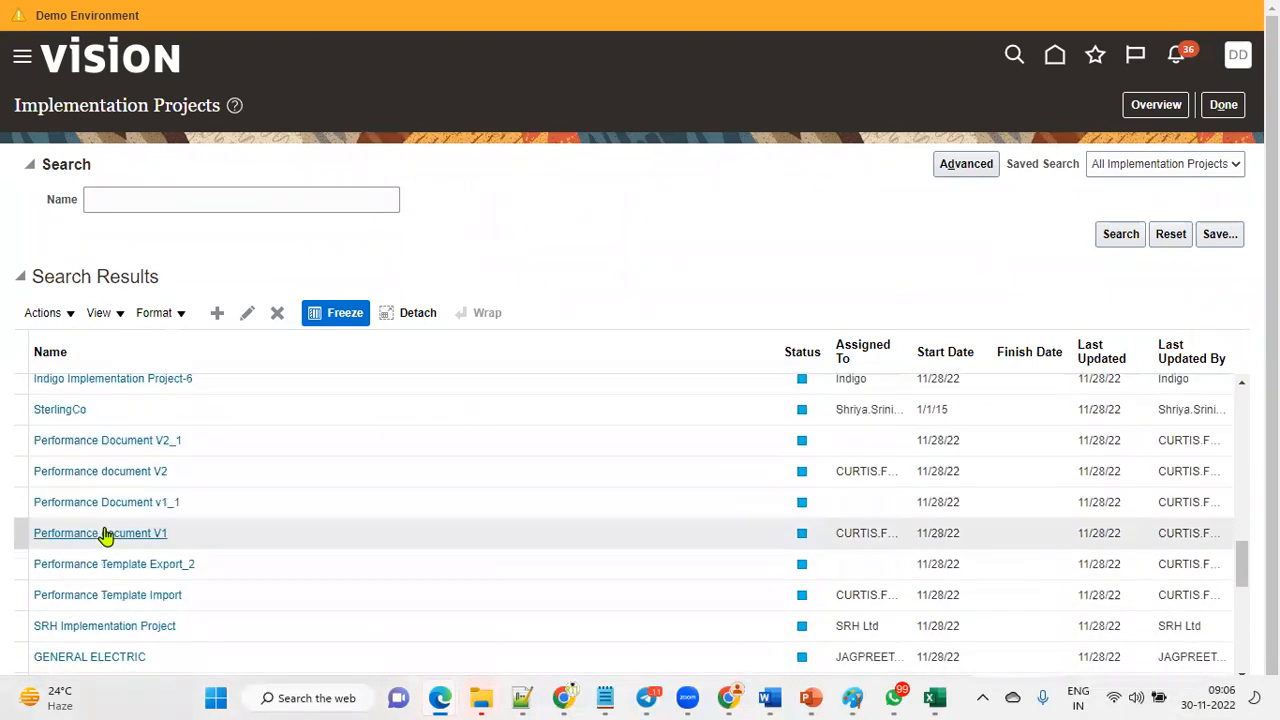
pyautogui.scroll(-5, 134, 497)
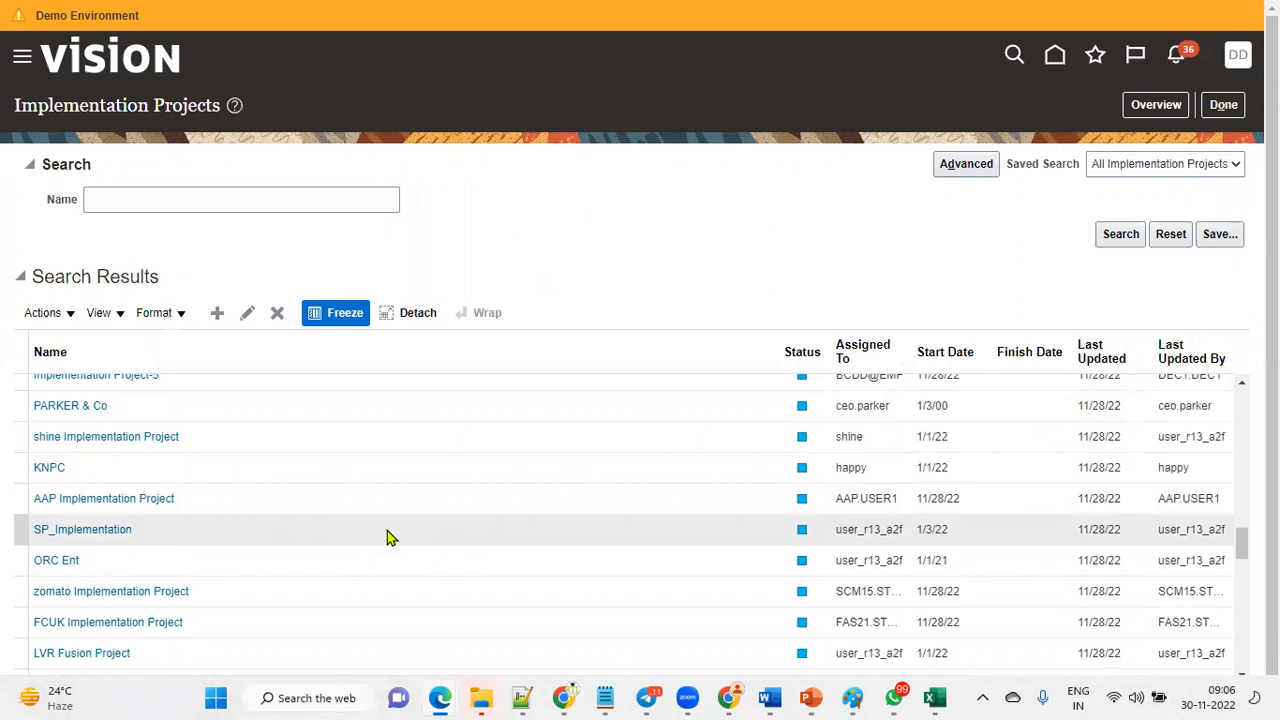
pyautogui.scroll(5, 372, 437)
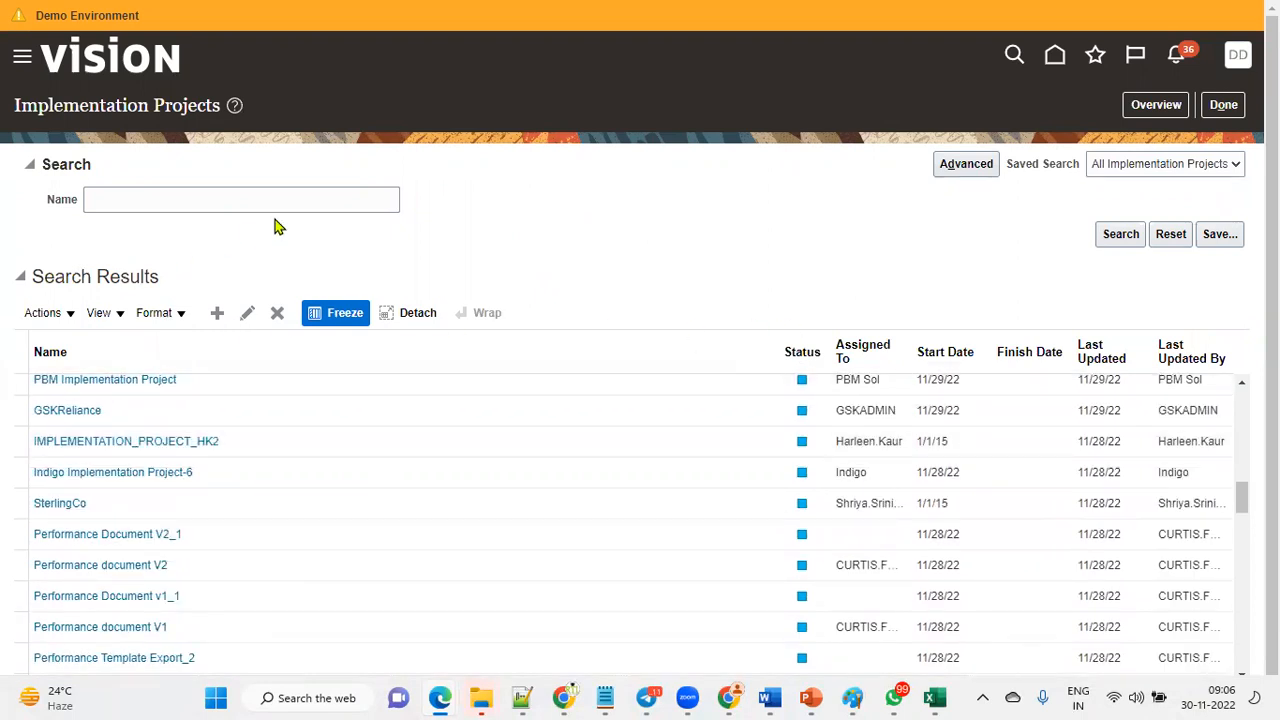
pyautogui.scroll(10, 194, 454)
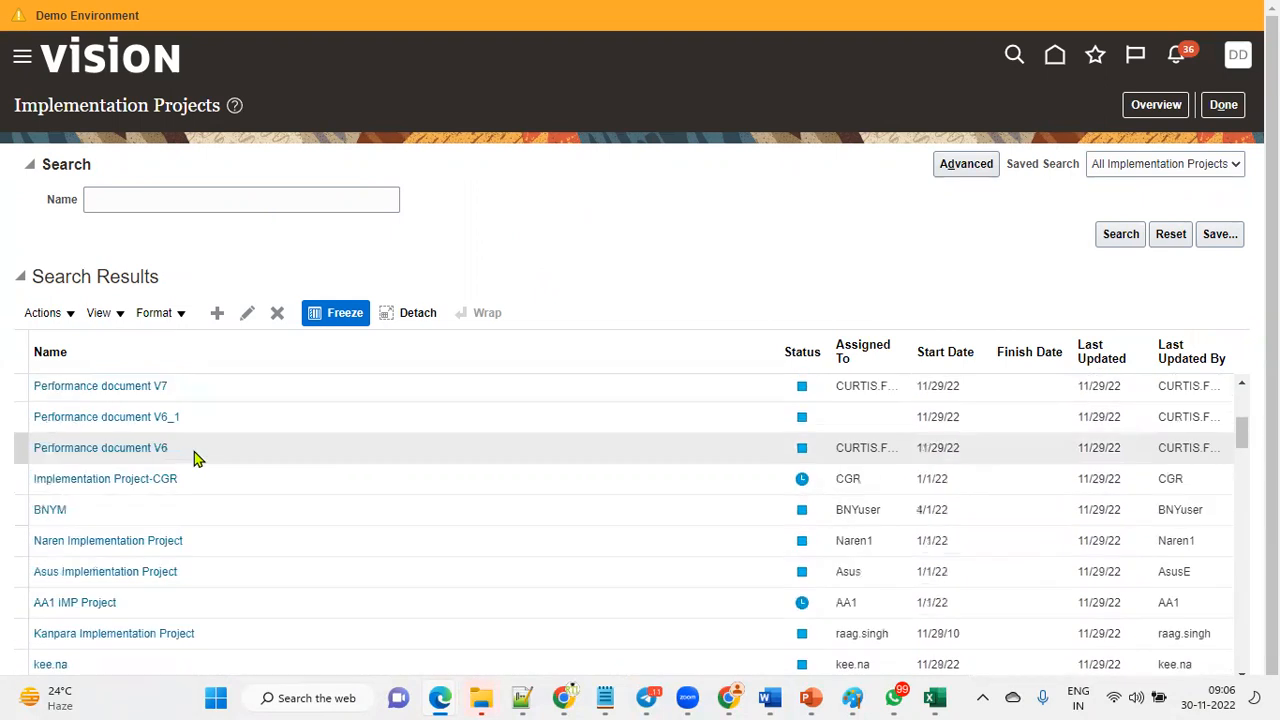
pyautogui.click(249, 199)
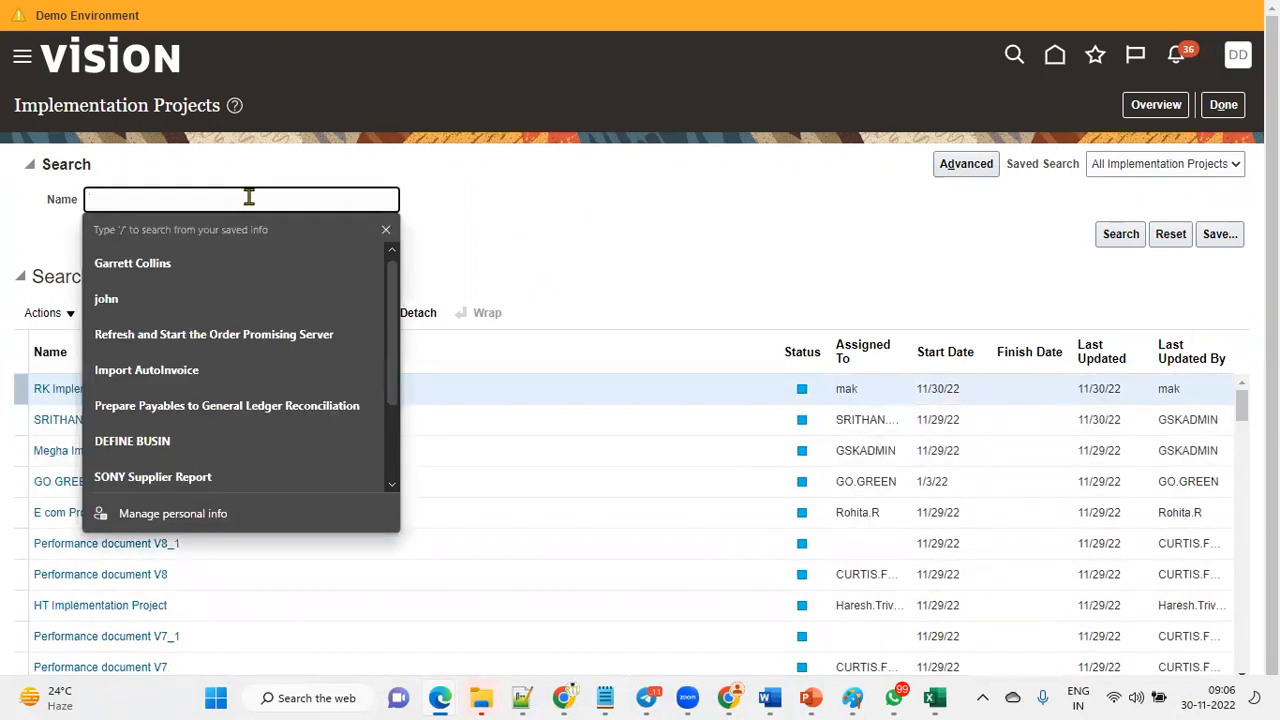
pyautogui.write('SCM')
pyautogui.press('Return')
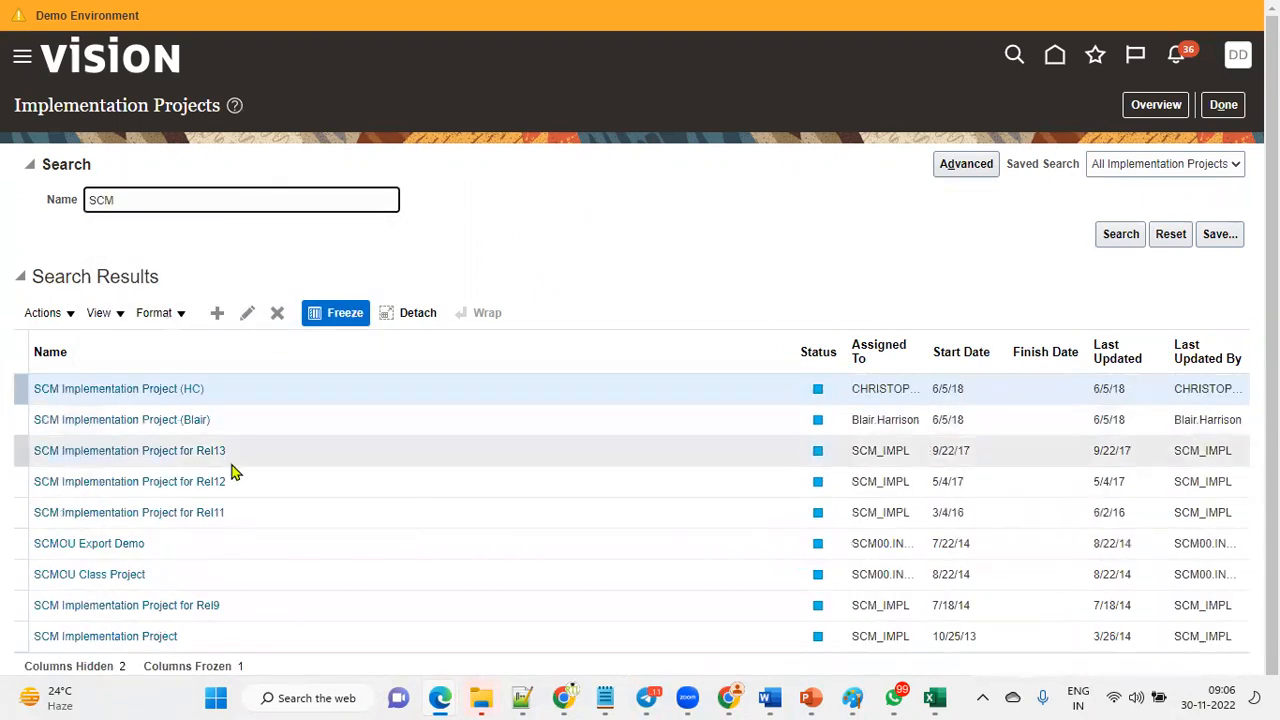
pyautogui.click(160, 637)
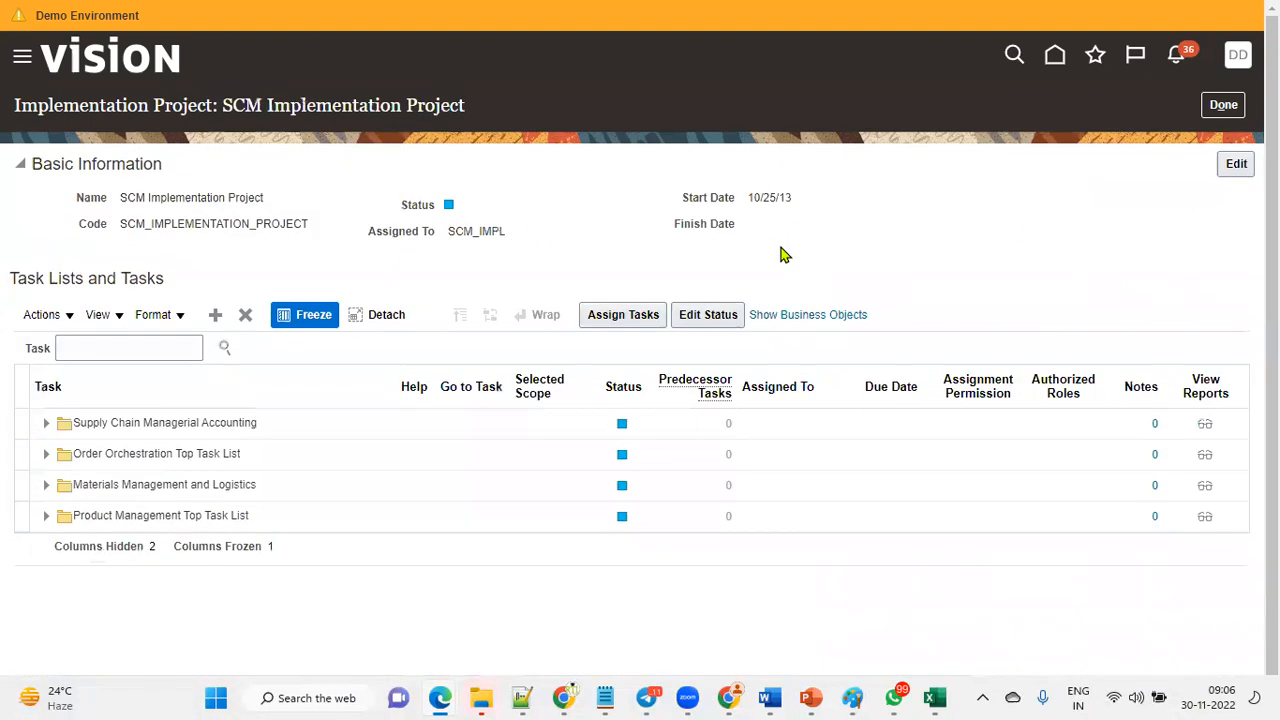
# Search the project's task list for establish enter.
pyautogui.click(132, 349)
pyautogui.write('establish enter')
pyautogui.press('Return')
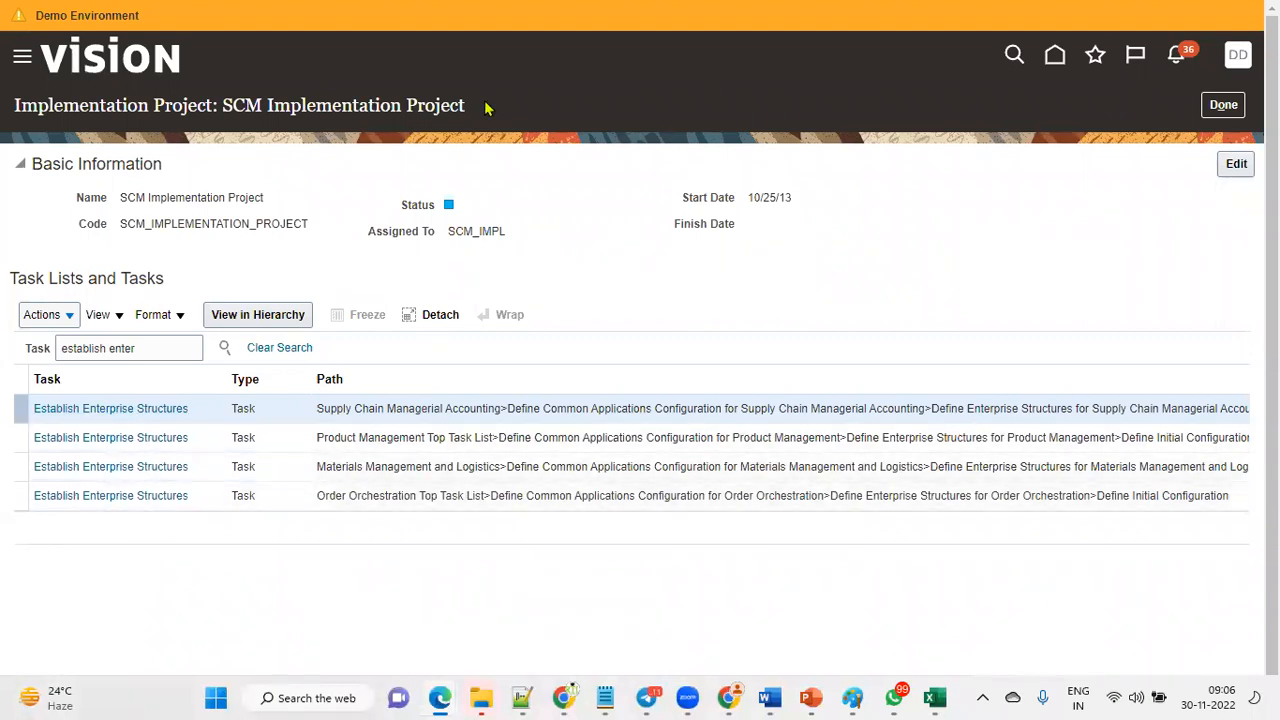
pyautogui.hotkey('ctrl', '2')
pyautogui.moveTo(316, 394); pyautogui.dragTo(447, 418)
pyautogui.moveTo(309, 428); pyautogui.dragTo(429, 448)
pyautogui.moveTo(300, 453); pyautogui.dragTo(441, 479)
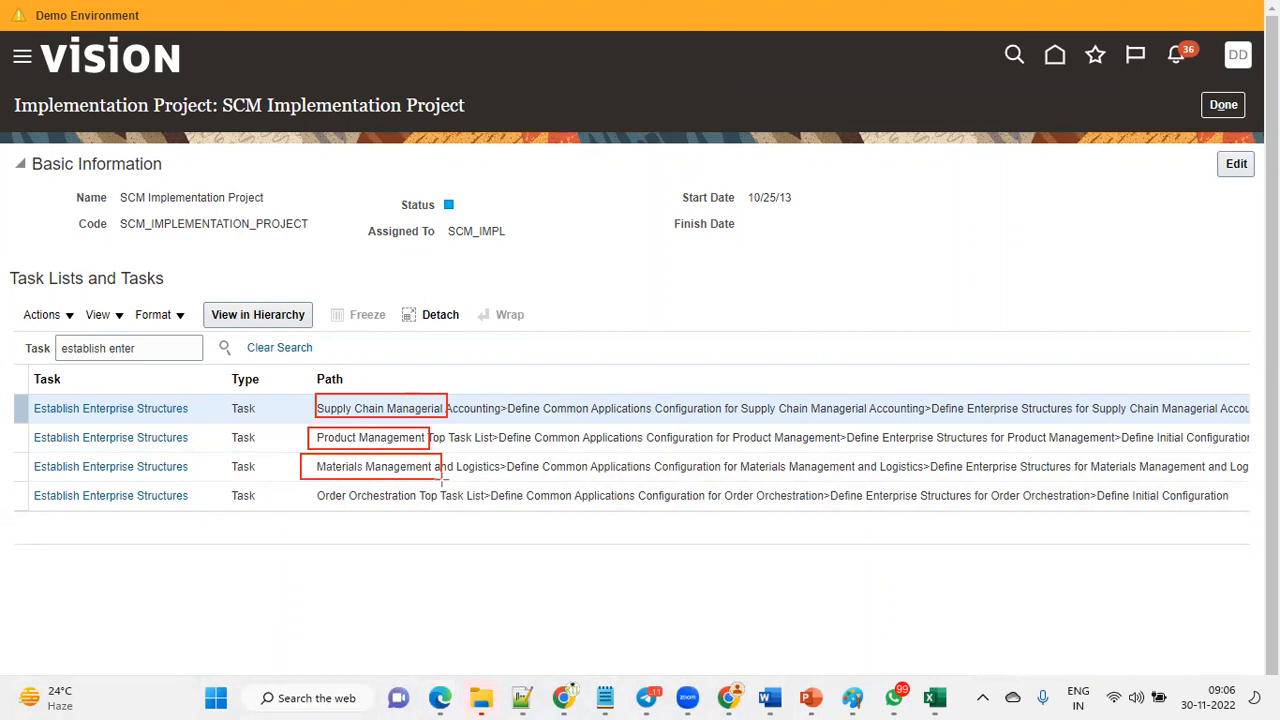
pyautogui.moveTo(301, 486)
pyautogui.mouseDown()
pyautogui.moveTo(430, 522)
pyautogui.moveTo(439, 511)
pyautogui.mouseUp()
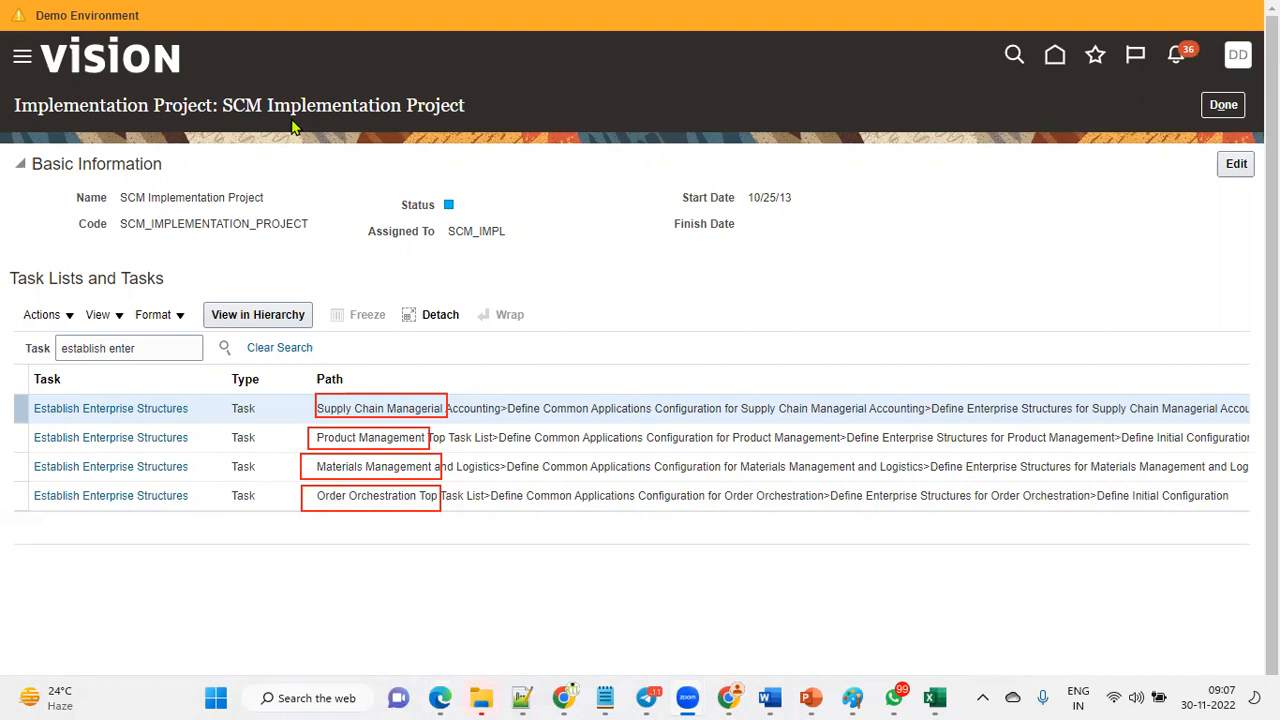
pyautogui.moveTo(110, 380)
pyautogui.mouseDown()
pyautogui.moveTo(82, 440)
pyautogui.moveTo(181, 543)
pyautogui.mouseUp()
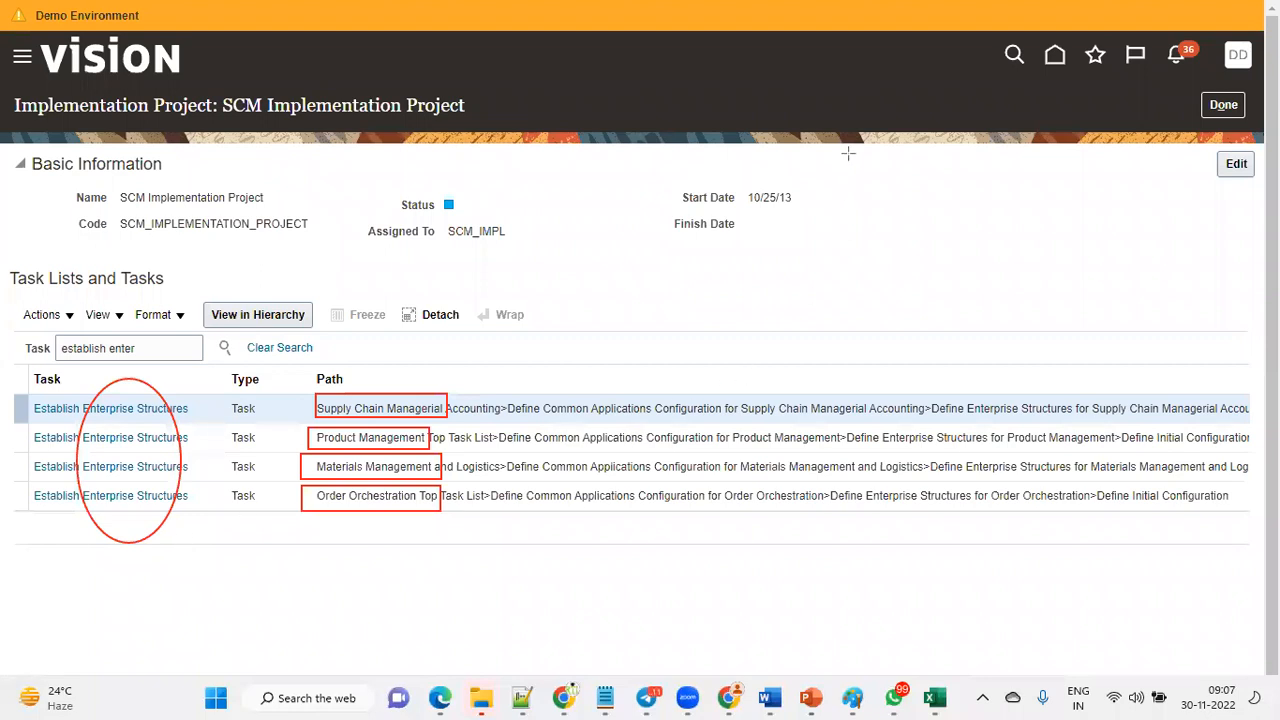
pyautogui.press('Escape')
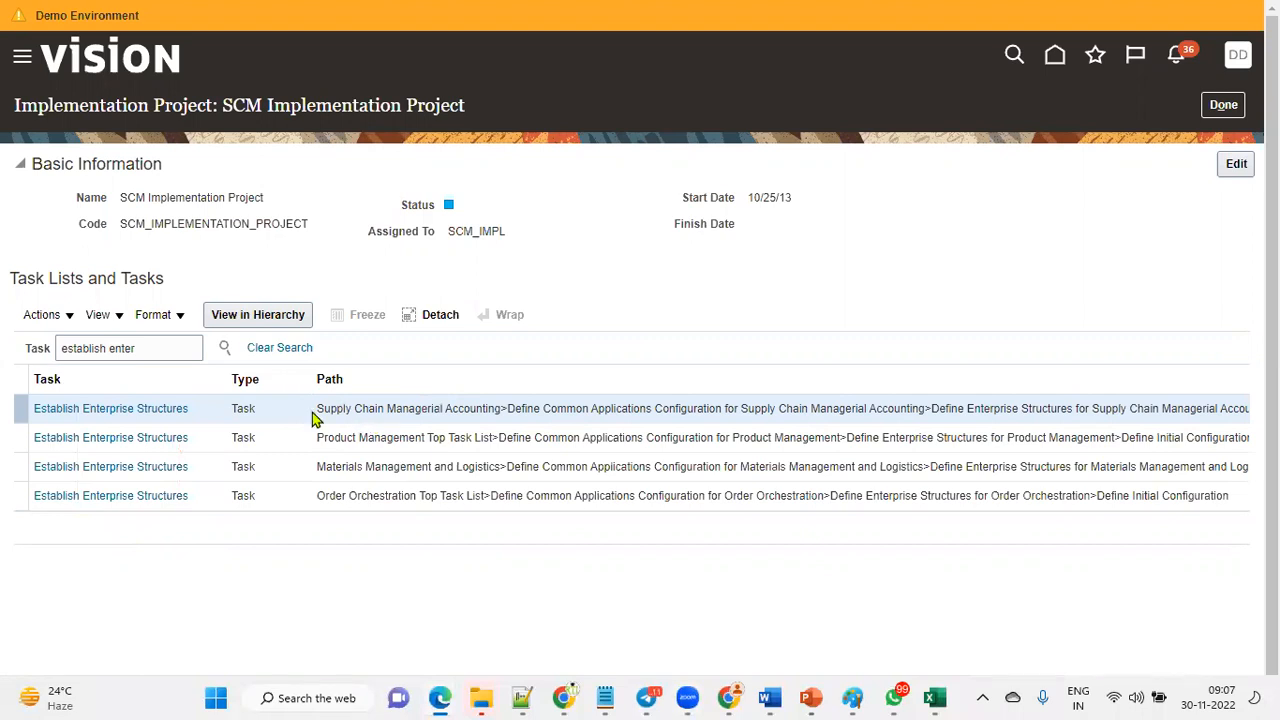
# Open the Establish Enterprise Structures task under Materials Management and Logistics and go to the task.
pyautogui.click(150, 466)
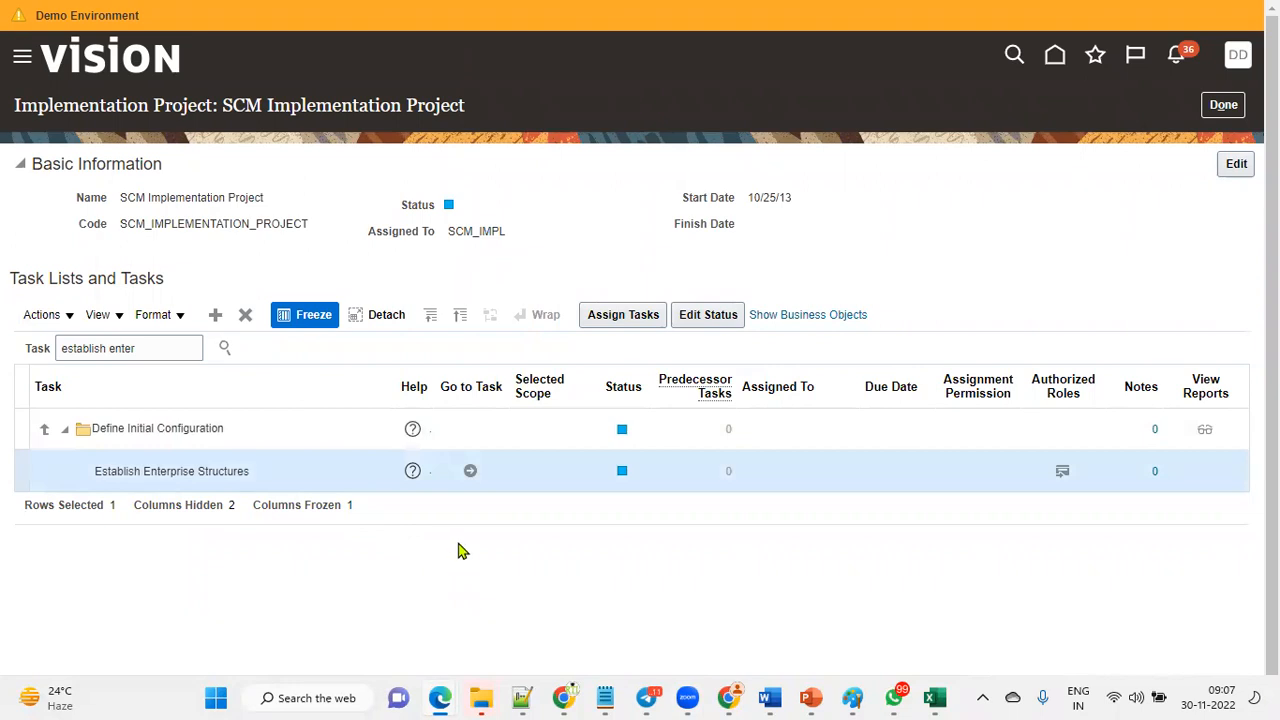
pyautogui.click(470, 471)
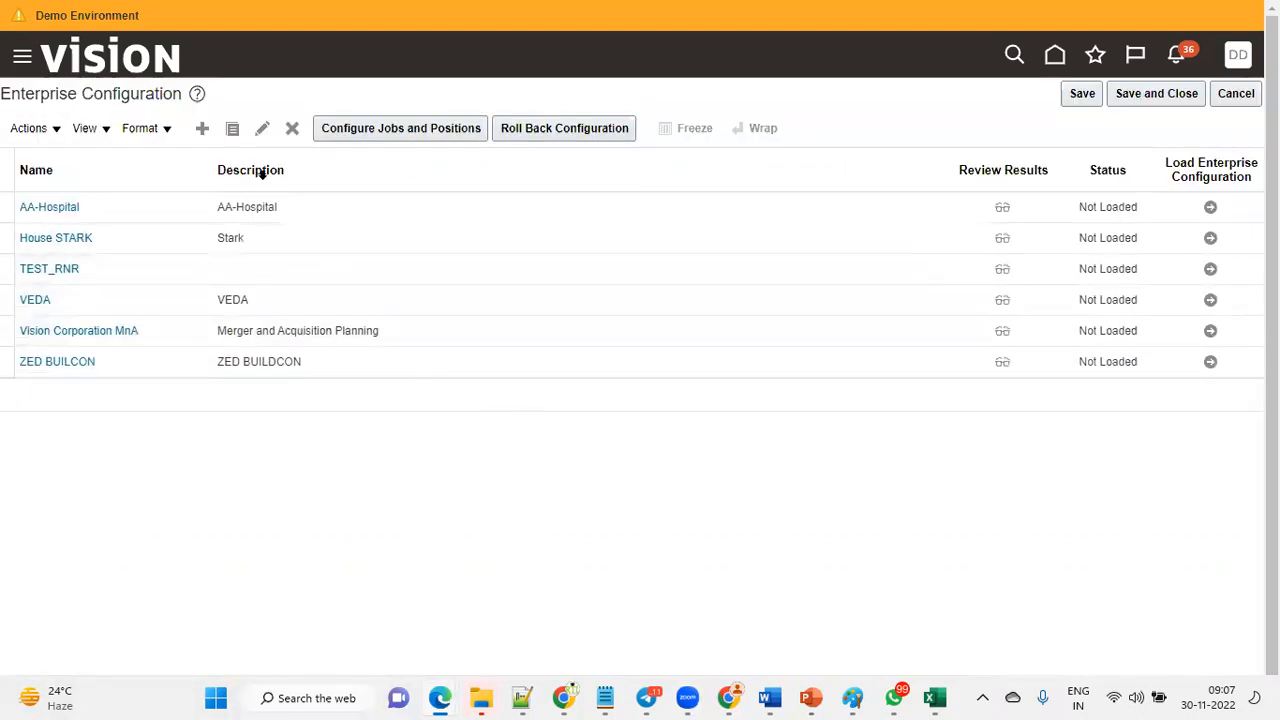
# Try to create an enterprise configuration named TATA Enterprise with the same text pasted as its description.
pyautogui.click(203, 129)
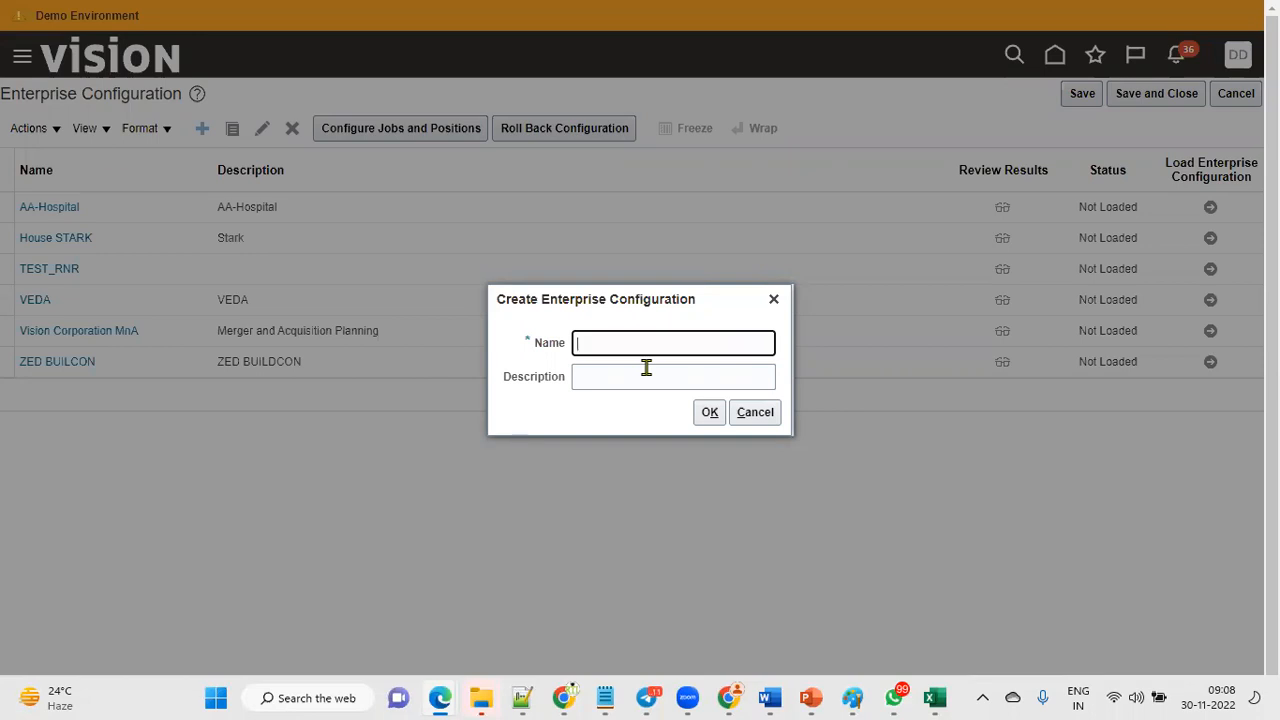
pyautogui.write('TATA Enterprise')
pyautogui.hotkey('ctrl', 'a')
pyautogui.hotkey('ctrl', 'c')
pyautogui.click(646, 368)
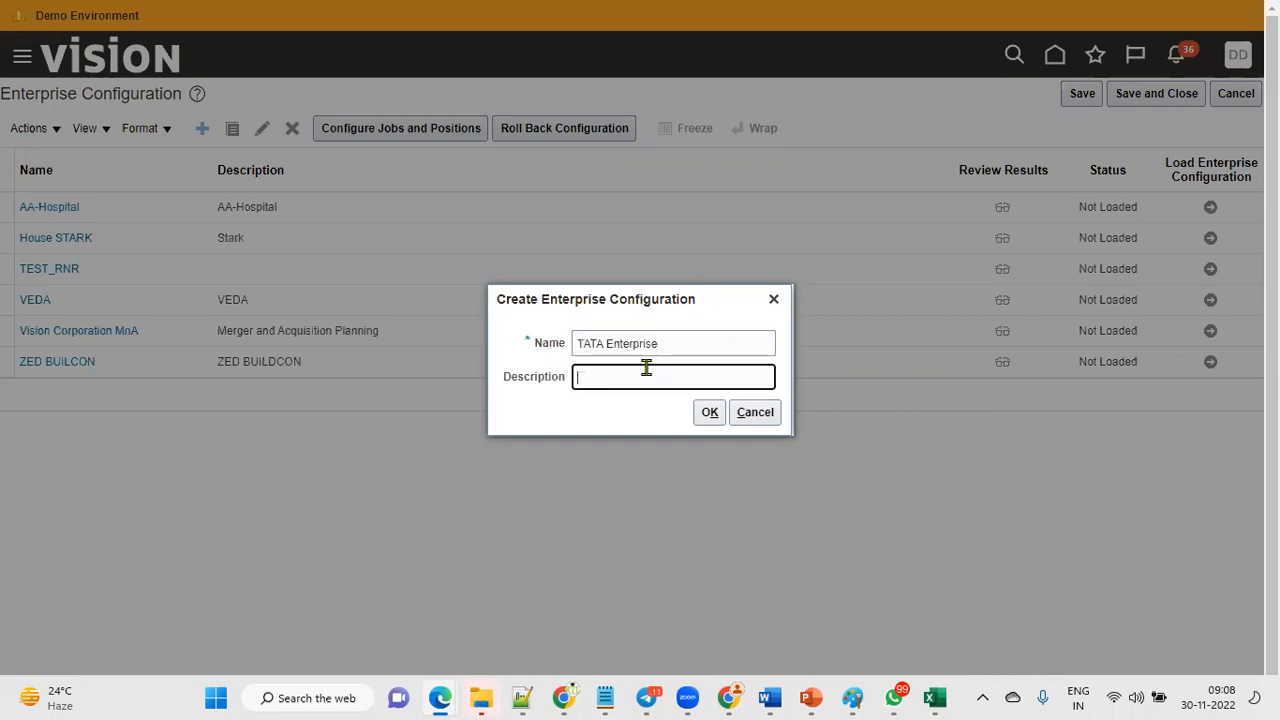
pyautogui.hotkey('ctrl', 'v')
pyautogui.click(707, 418)
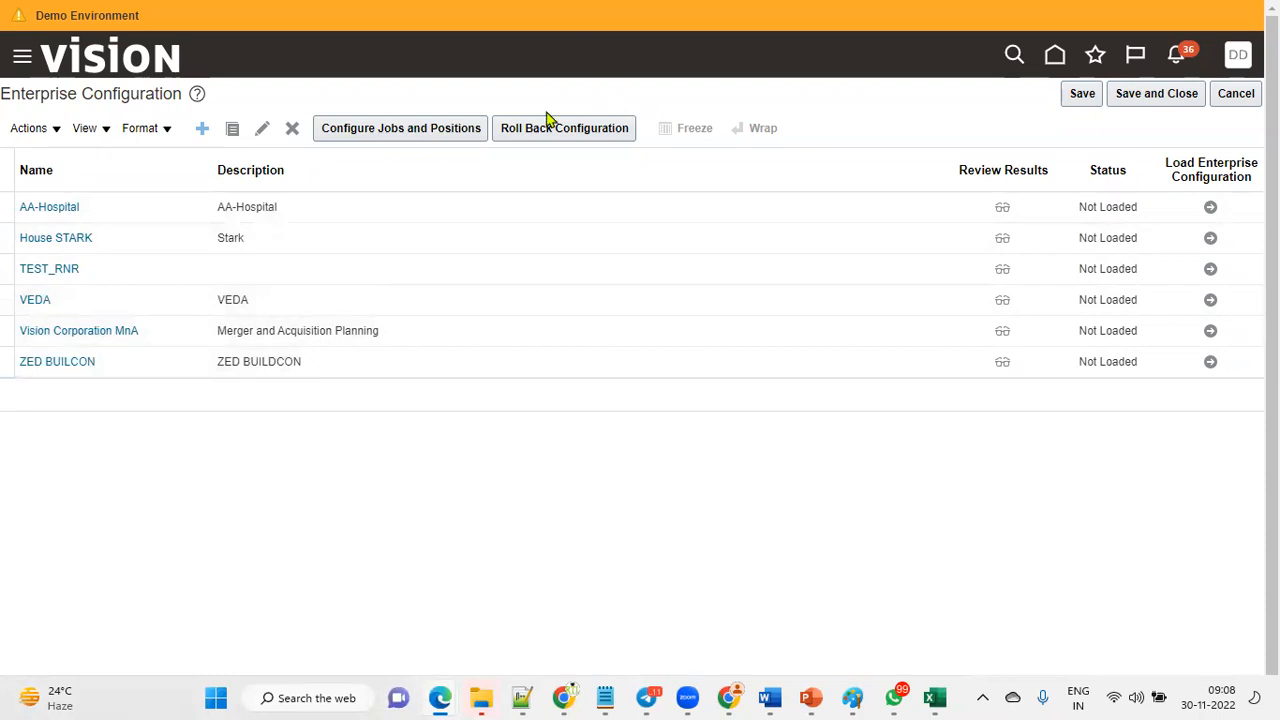
pyautogui.moveTo(32, 154)
pyautogui.mouseDown()
pyautogui.moveTo(138, 366)
pyautogui.moveTo(140, 441)
pyautogui.mouseUp()
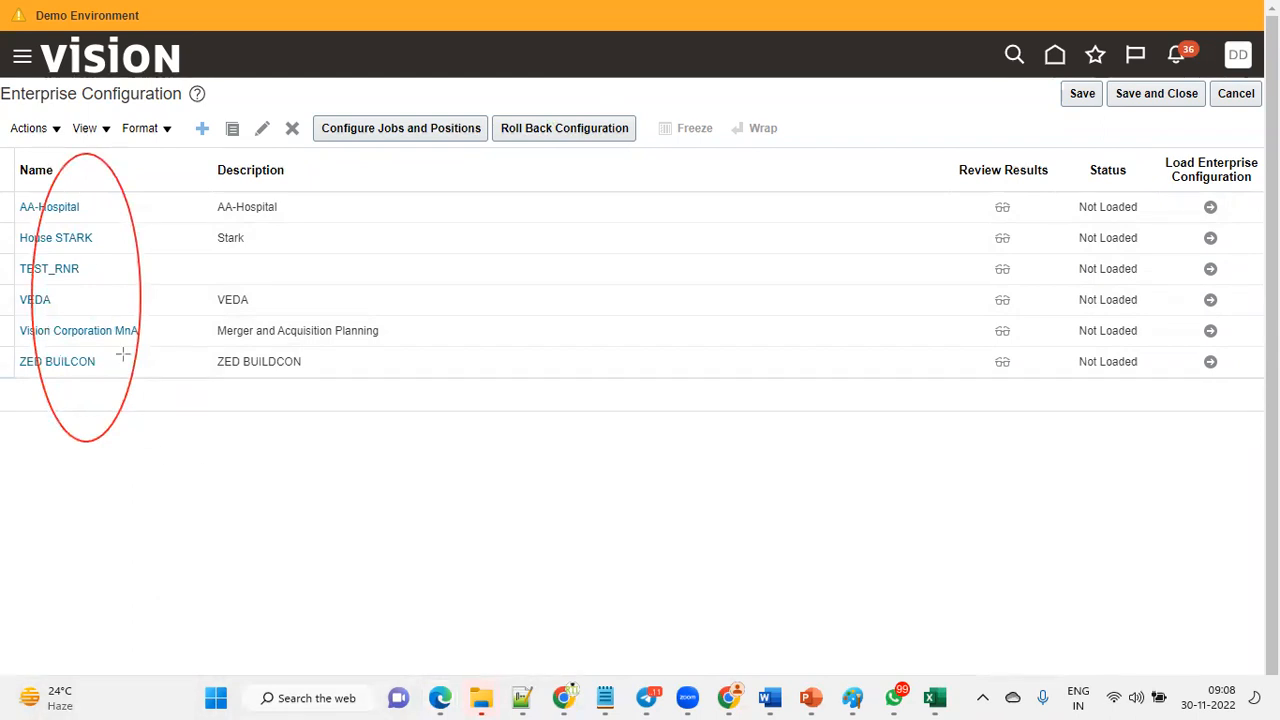
pyautogui.moveTo(1064, 140)
pyautogui.mouseDown()
pyautogui.moveTo(1111, 201)
pyautogui.moveTo(1166, 349)
pyautogui.moveTo(1166, 420)
pyautogui.mouseUp()
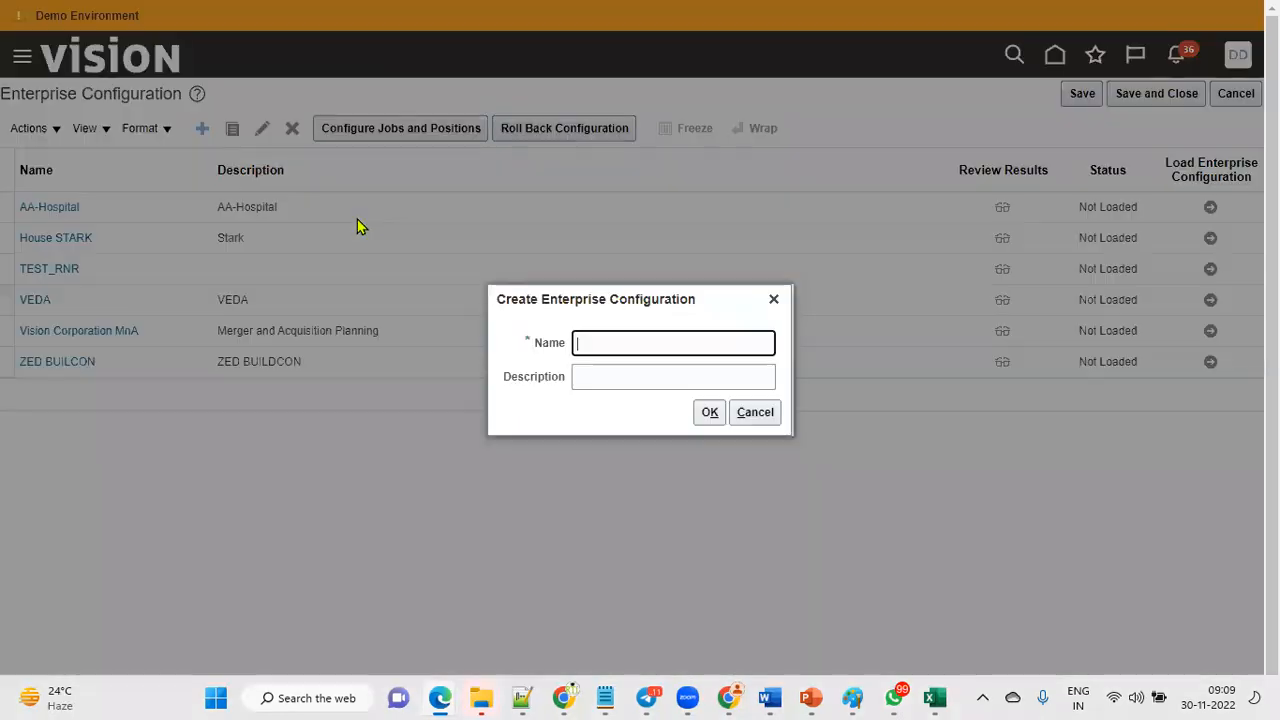
# Create a new enterprise configuration with the pasted description and confirm it to open the enterprise setup.
pyautogui.click(628, 351)
pyautogui.click(628, 370)
pyautogui.click(623, 375)
pyautogui.hotkey('ctrl', 'v')
pyautogui.click(710, 412)
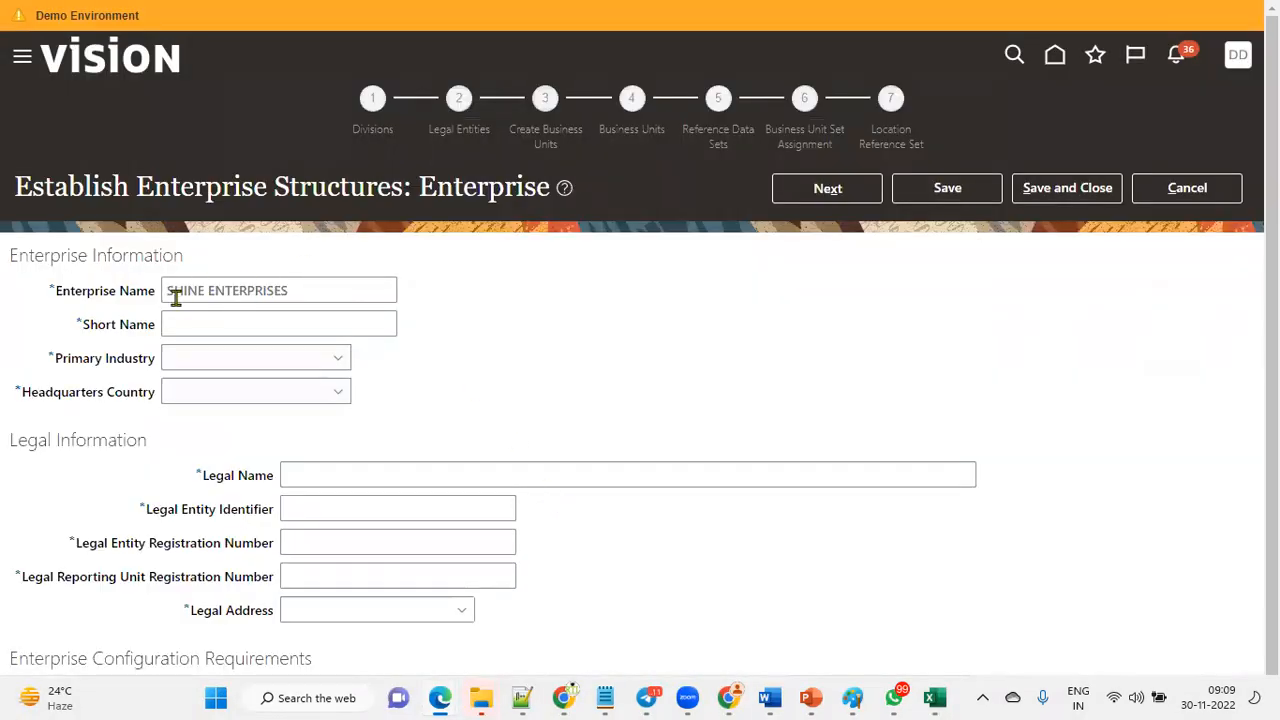
# Set the enterprise name to TATA Enterprise and the short name to TAT.
pyautogui.moveTo(167, 290); pyautogui.dragTo(202, 288)
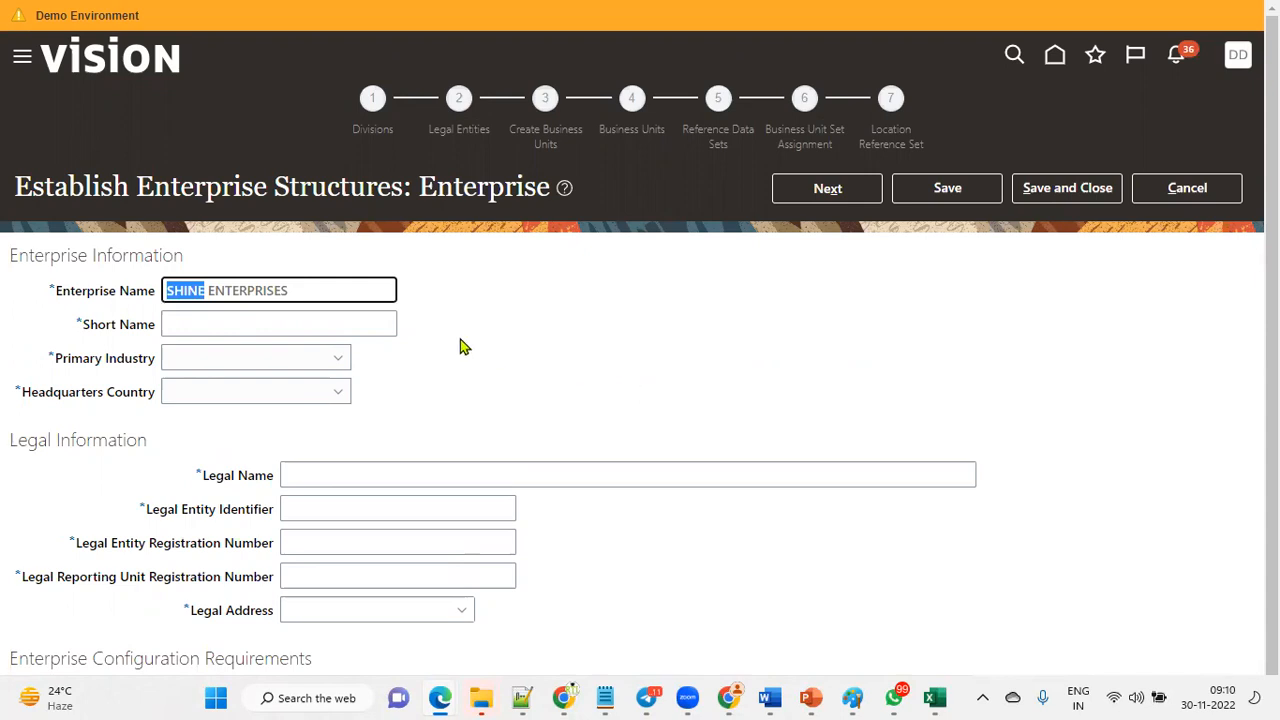
pyautogui.moveTo(309, 289); pyautogui.dragTo(163, 288)
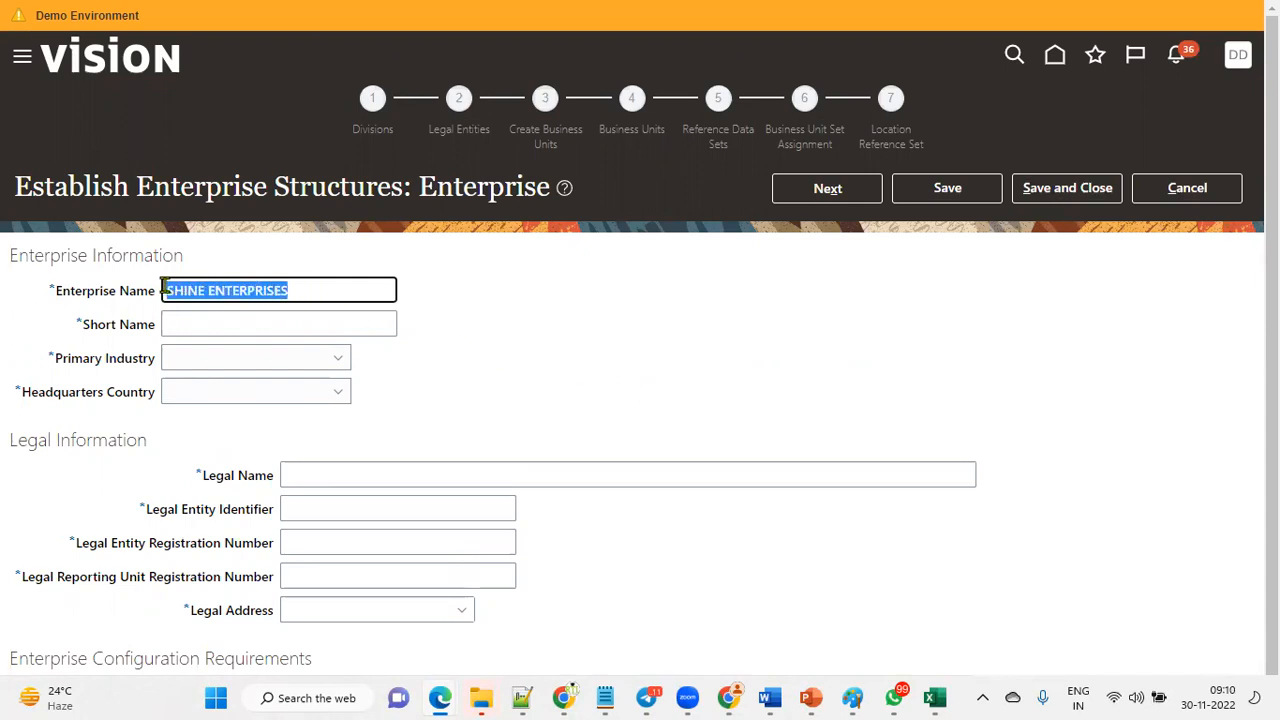
pyautogui.write('TATA Enterprise')
pyautogui.press('Tab')
pyautogui.write('TAT')
pyautogui.click(745, 417)
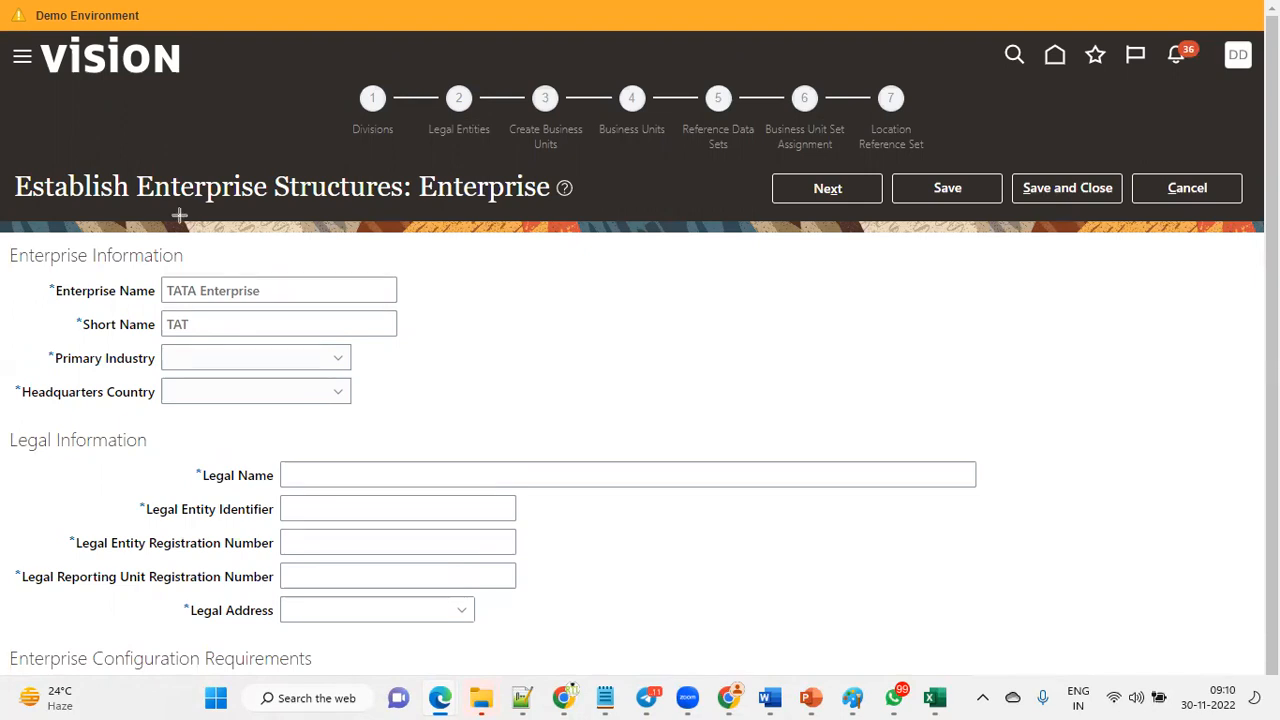
# Switch to the Excel ESC sheet to compare the planned TATA divisions with the wizard's steps.
pyautogui.moveTo(133, 163); pyautogui.dragTo(293, 238)
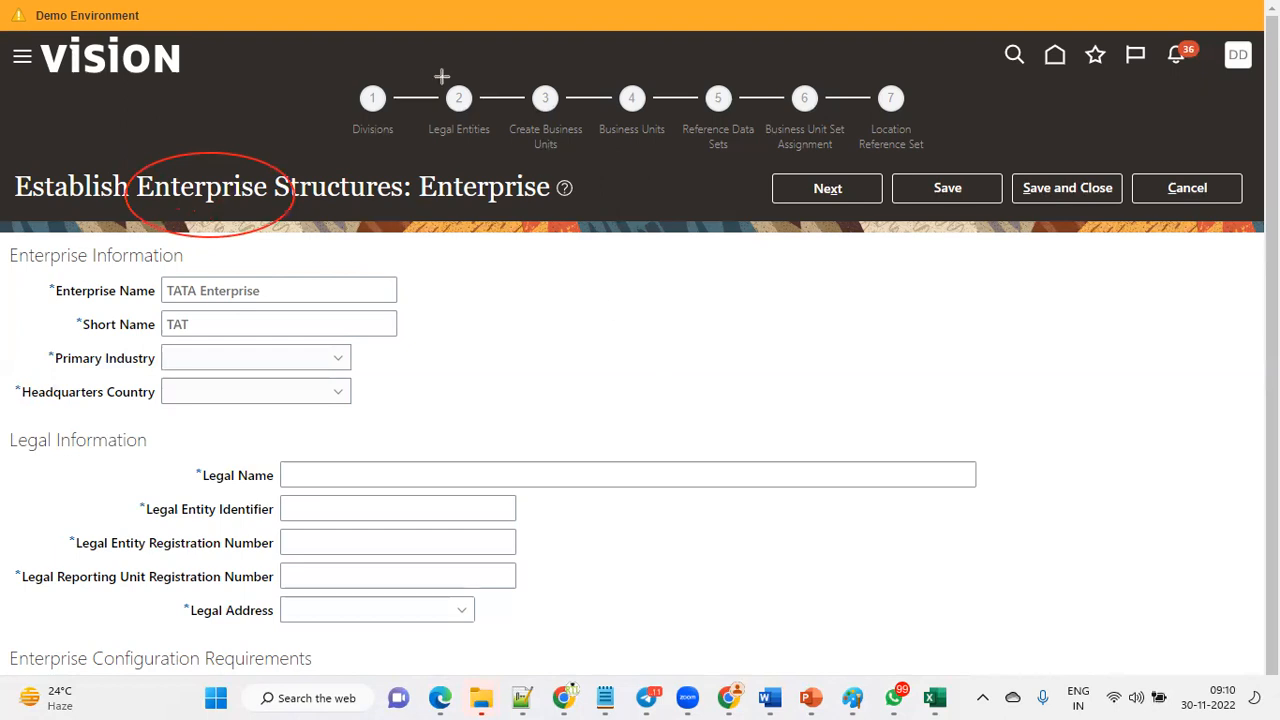
pyautogui.click(935, 697)
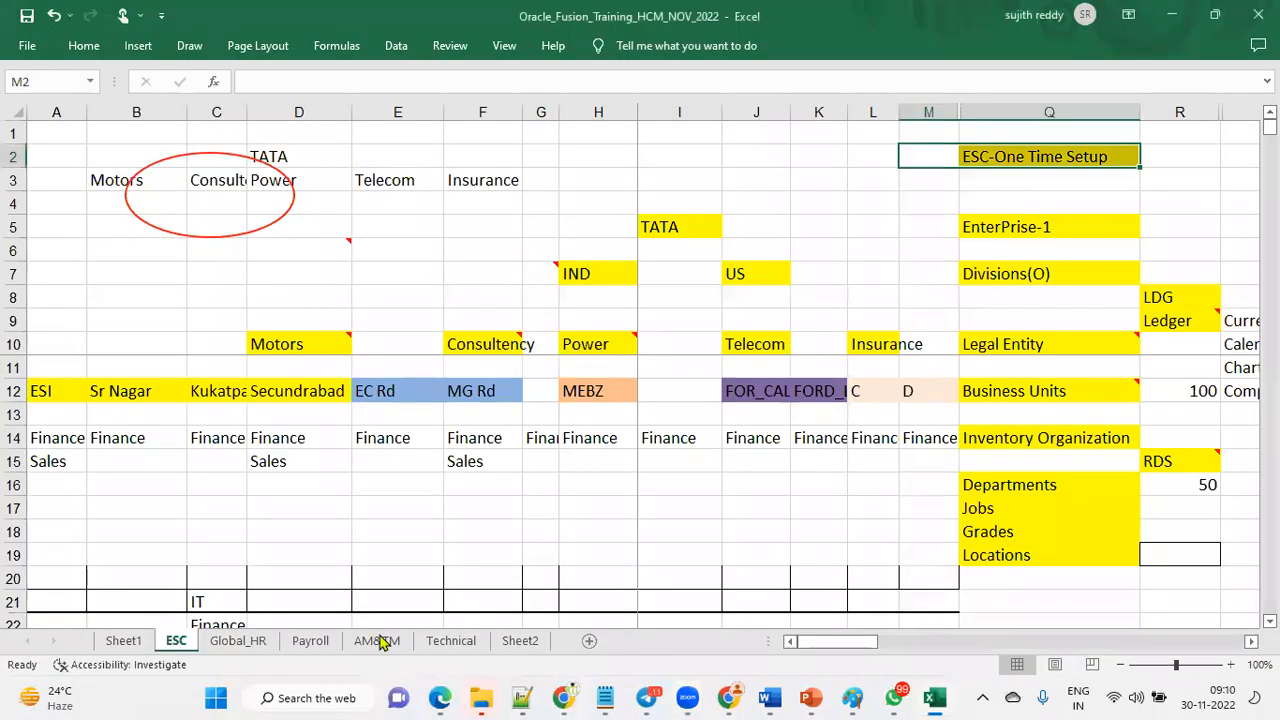
pyautogui.click(1075, 277)
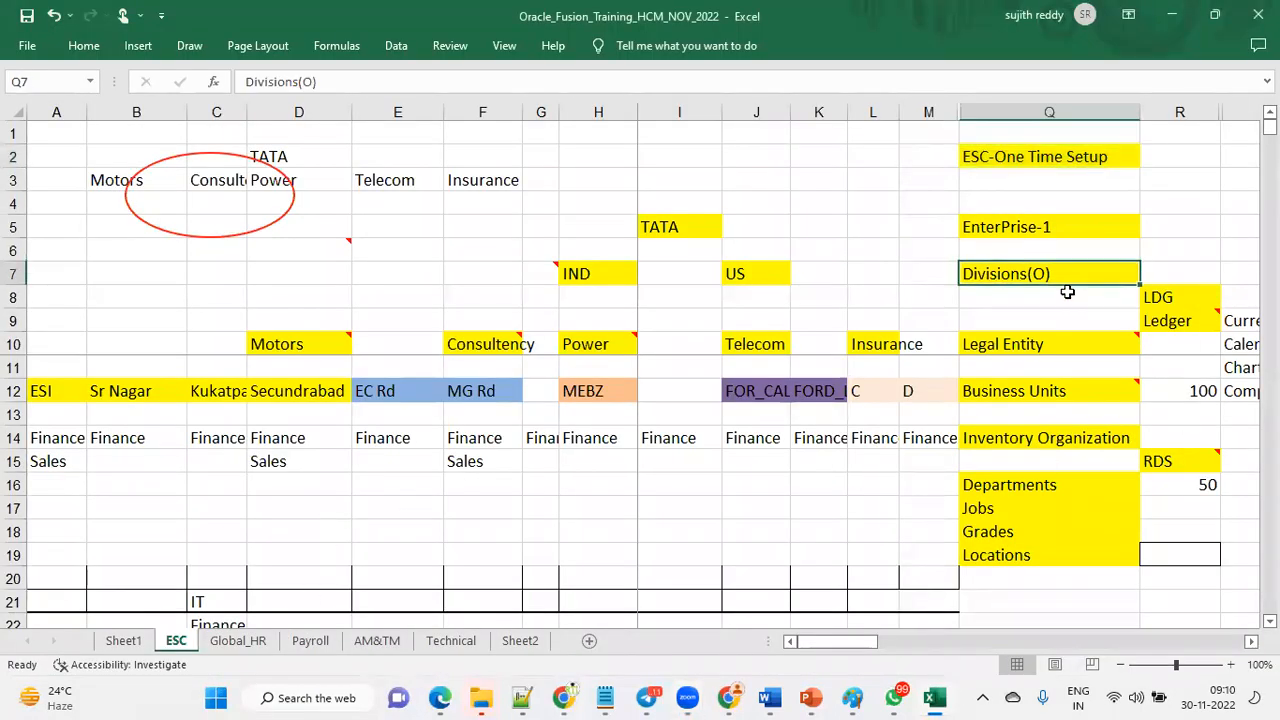
pyautogui.hotkey('alt', 'Tab')
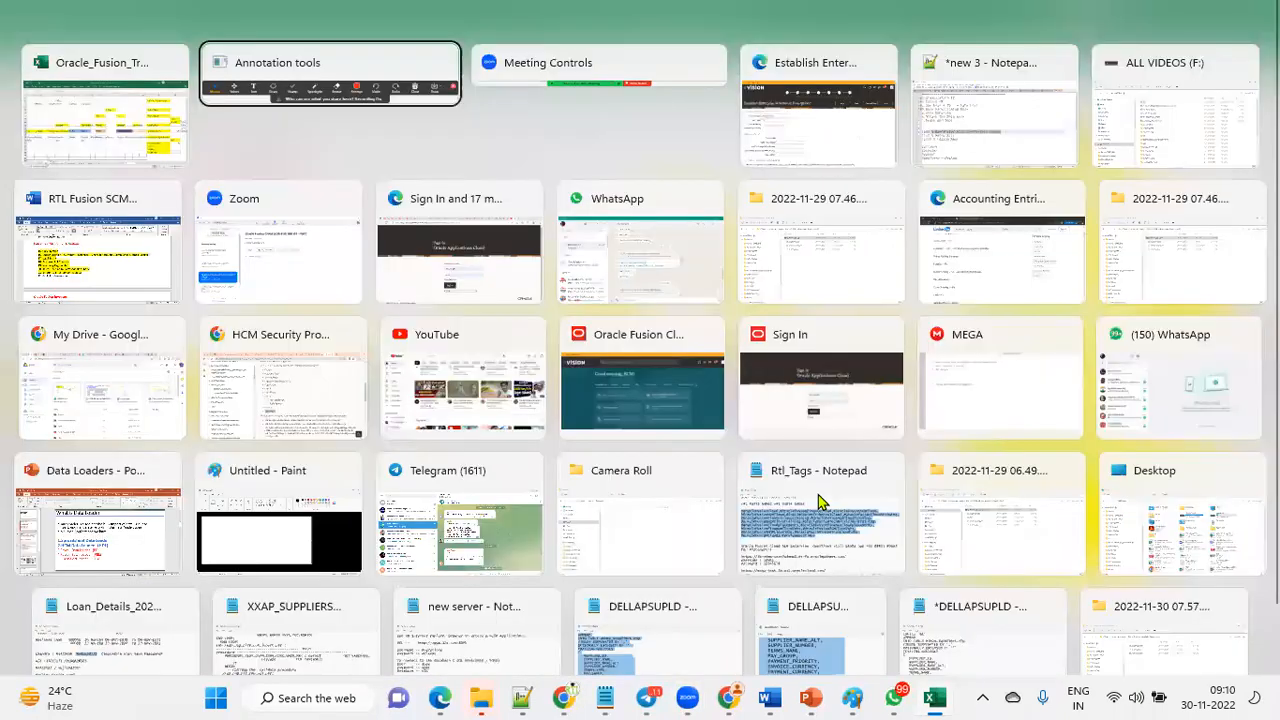
pyautogui.hotkey('alt', 'Tab')
pyautogui.hotkey('alt', 'Tab')
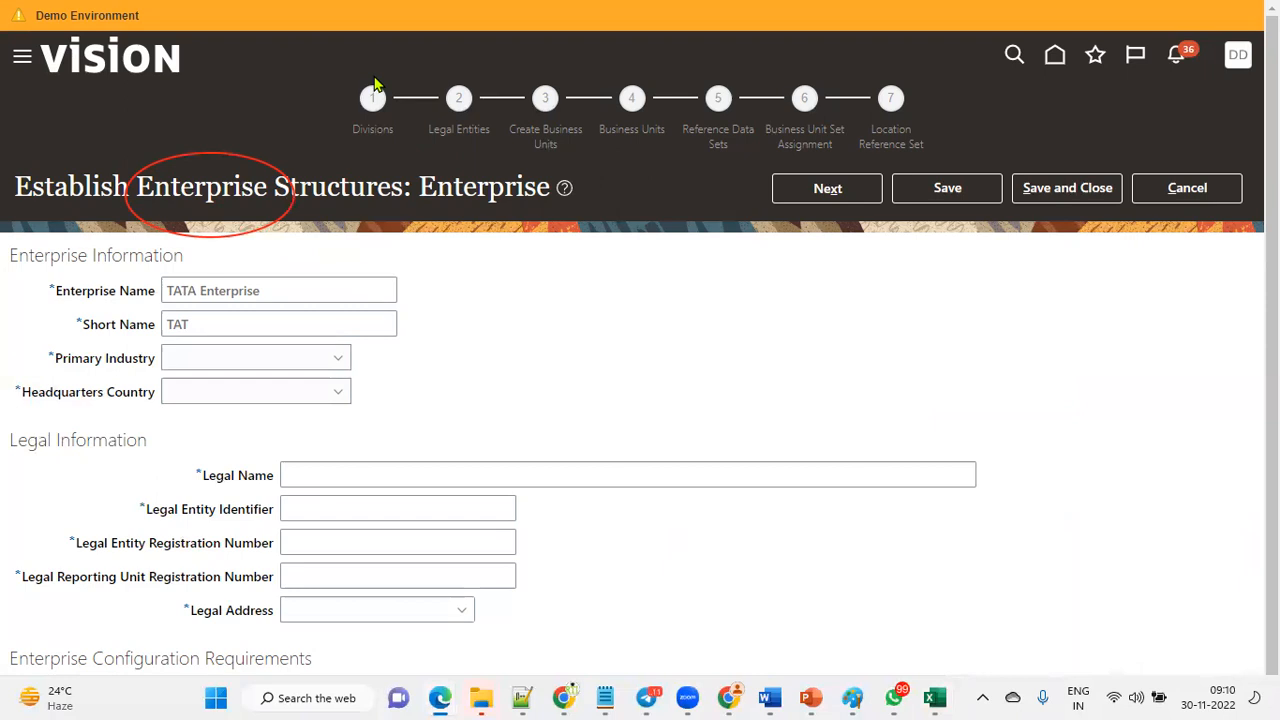
pyautogui.moveTo(350, 68); pyautogui.dragTo(416, 204)
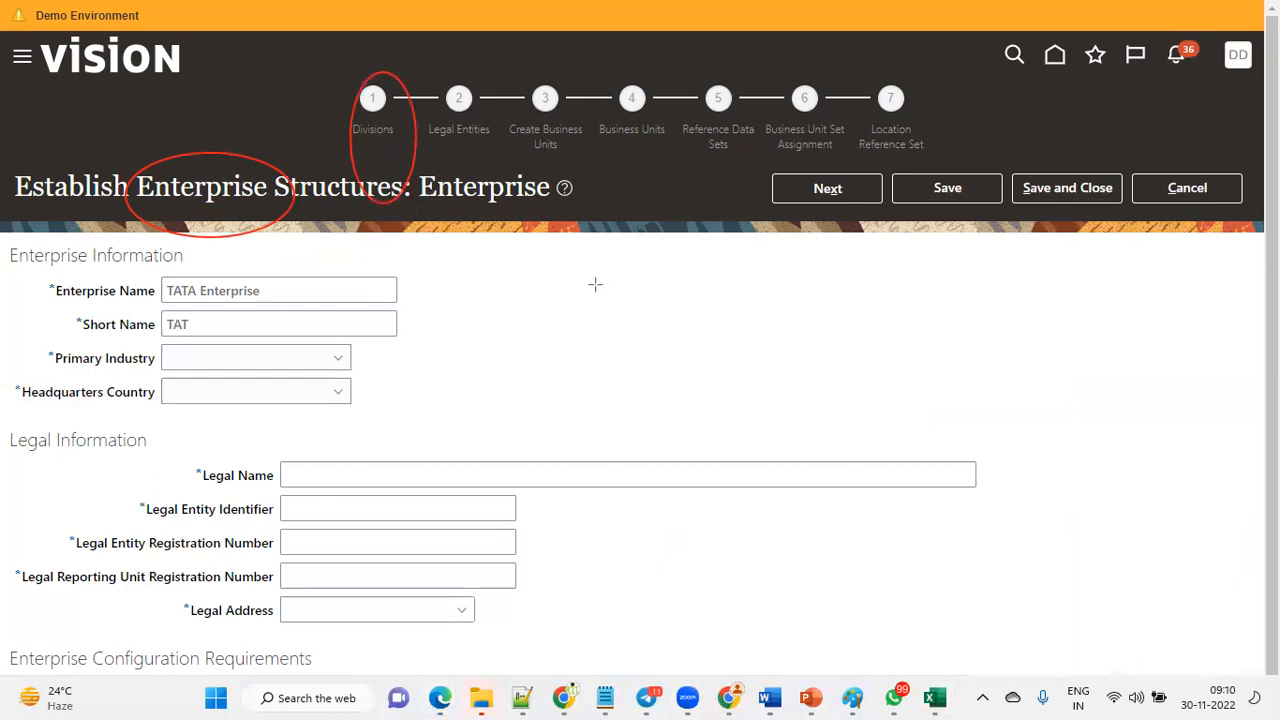
pyautogui.hotkey('alt', 'Tab')
pyautogui.hotkey('alt', 'Tab')
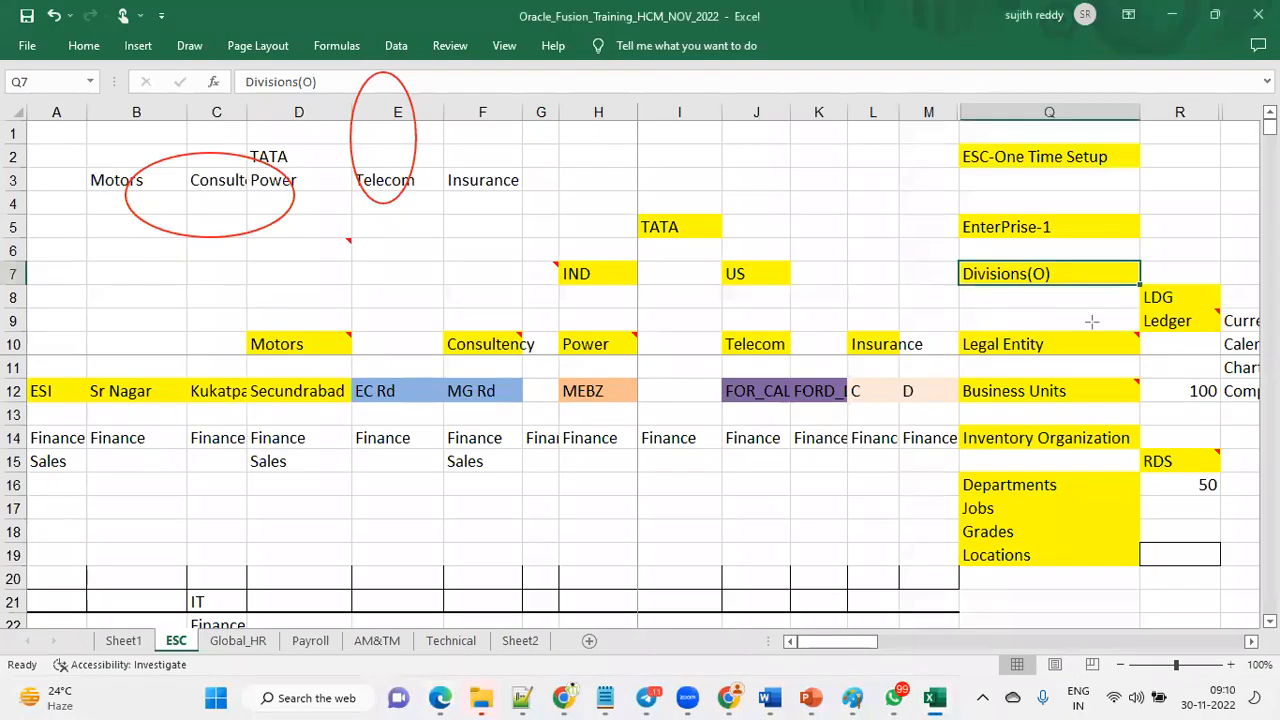
pyautogui.click(519, 96)
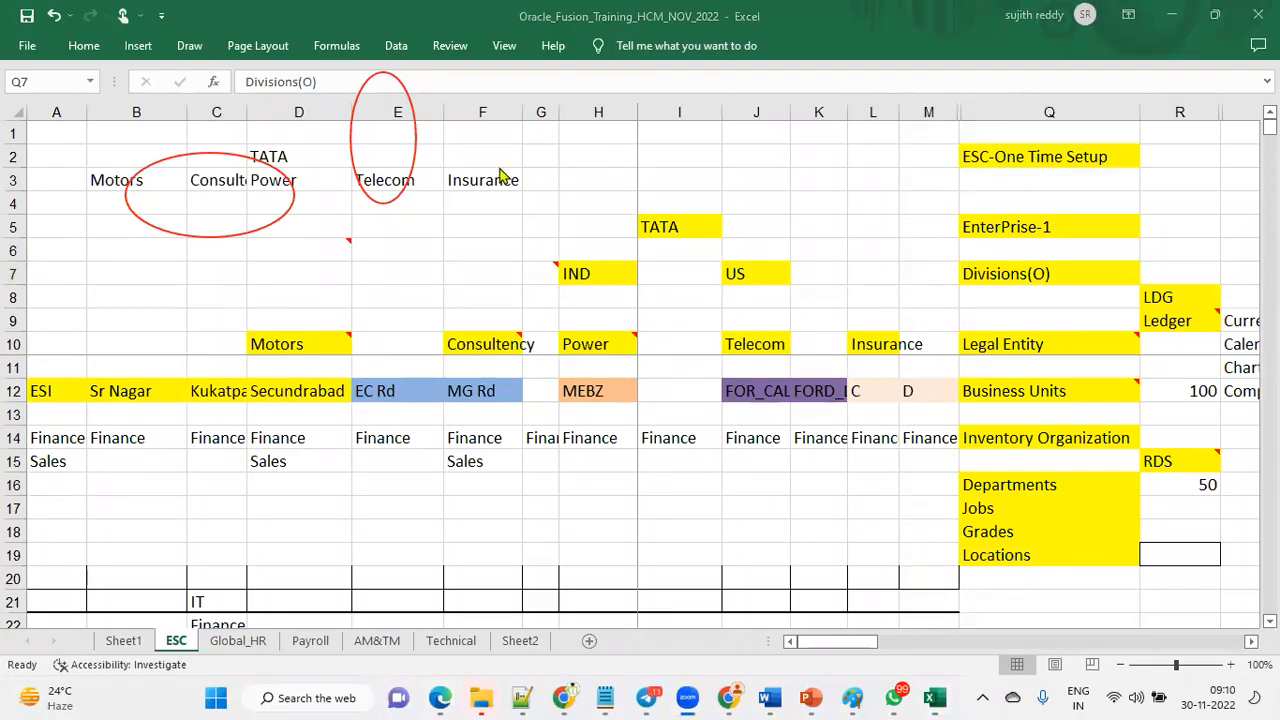
pyautogui.hotkey('alt', 'Tab')
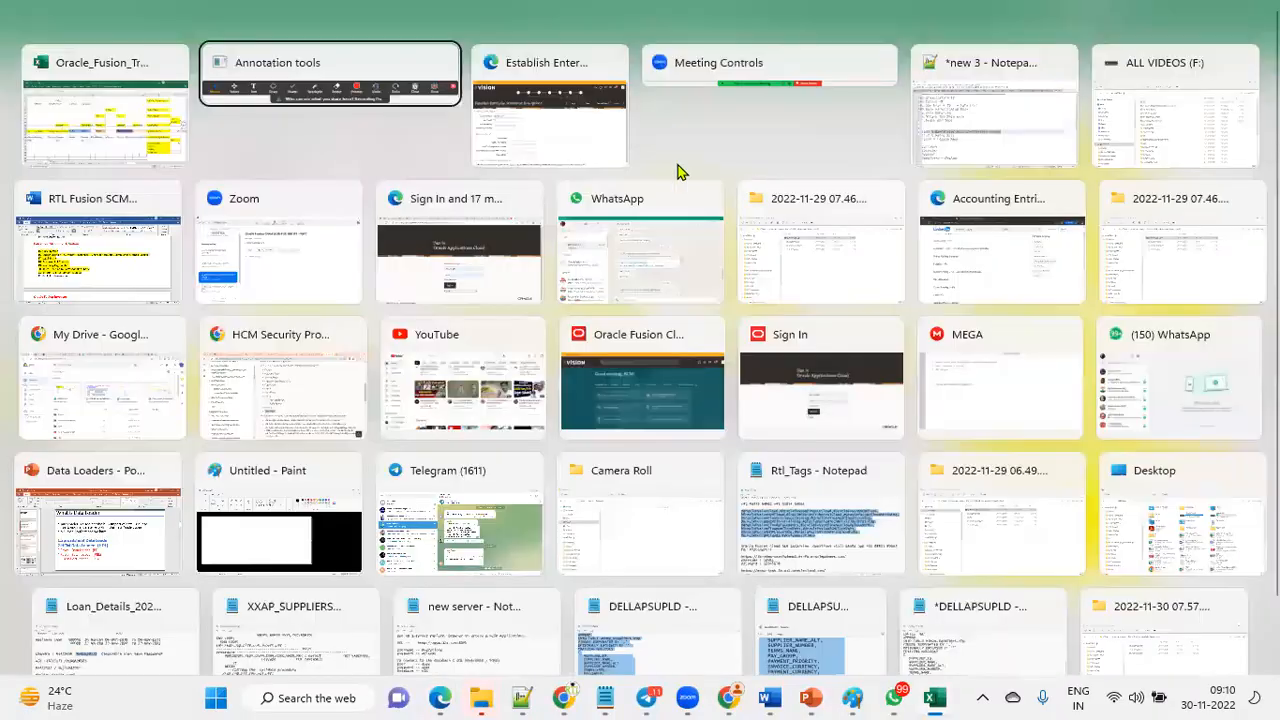
pyautogui.click(624, 160)
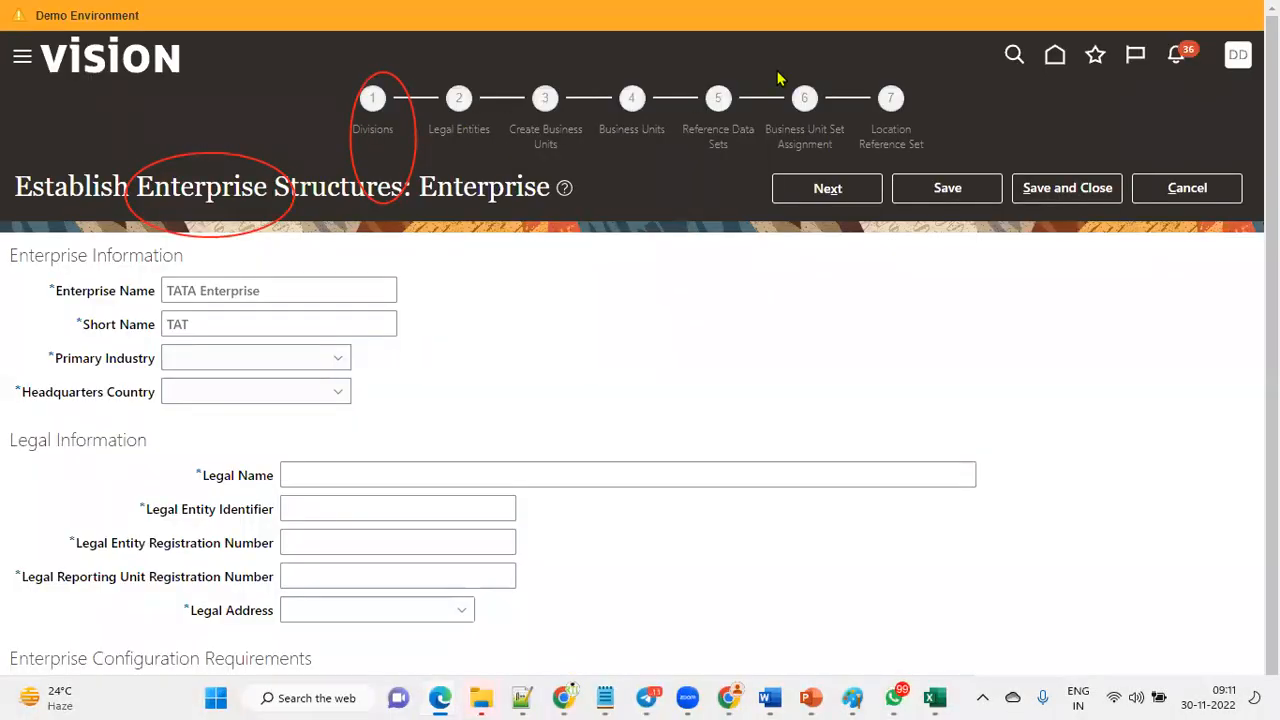
pyautogui.click(780, 78)
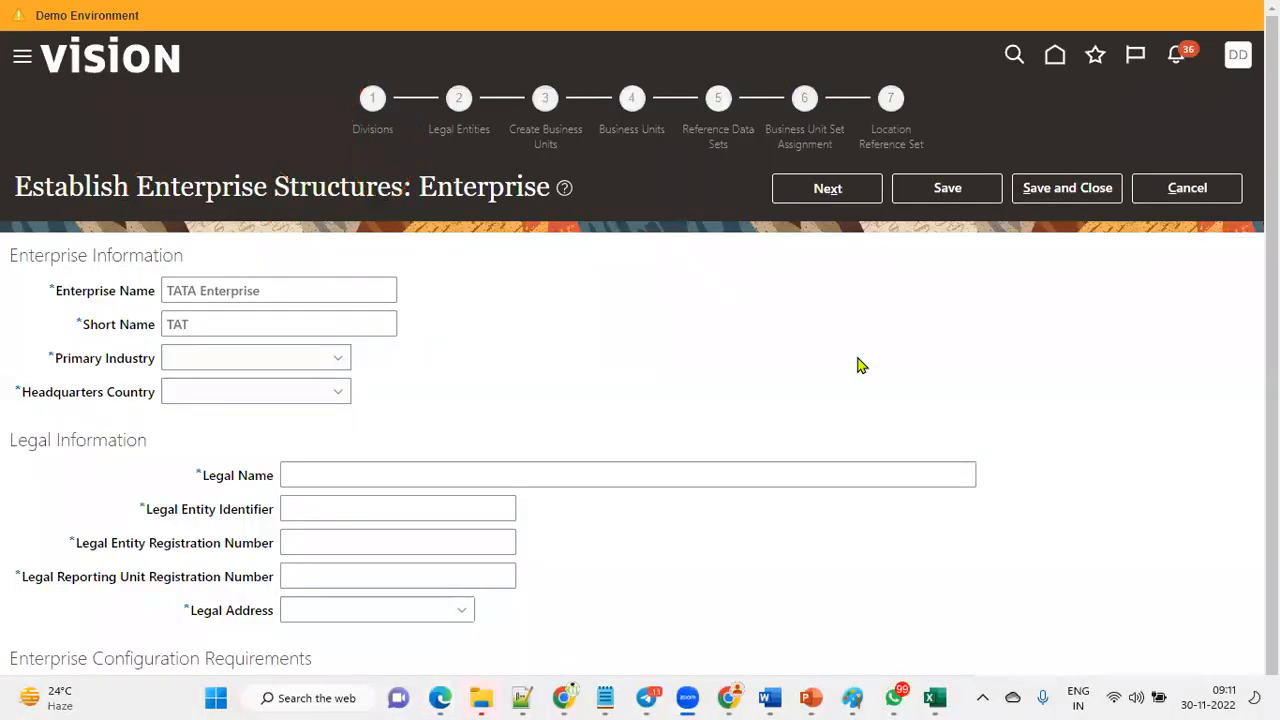
# Review the enterprise structure components listed in the ESC-One Time Setup column of the sheet.
pyautogui.click(935, 698)
pyautogui.click(1050, 224)
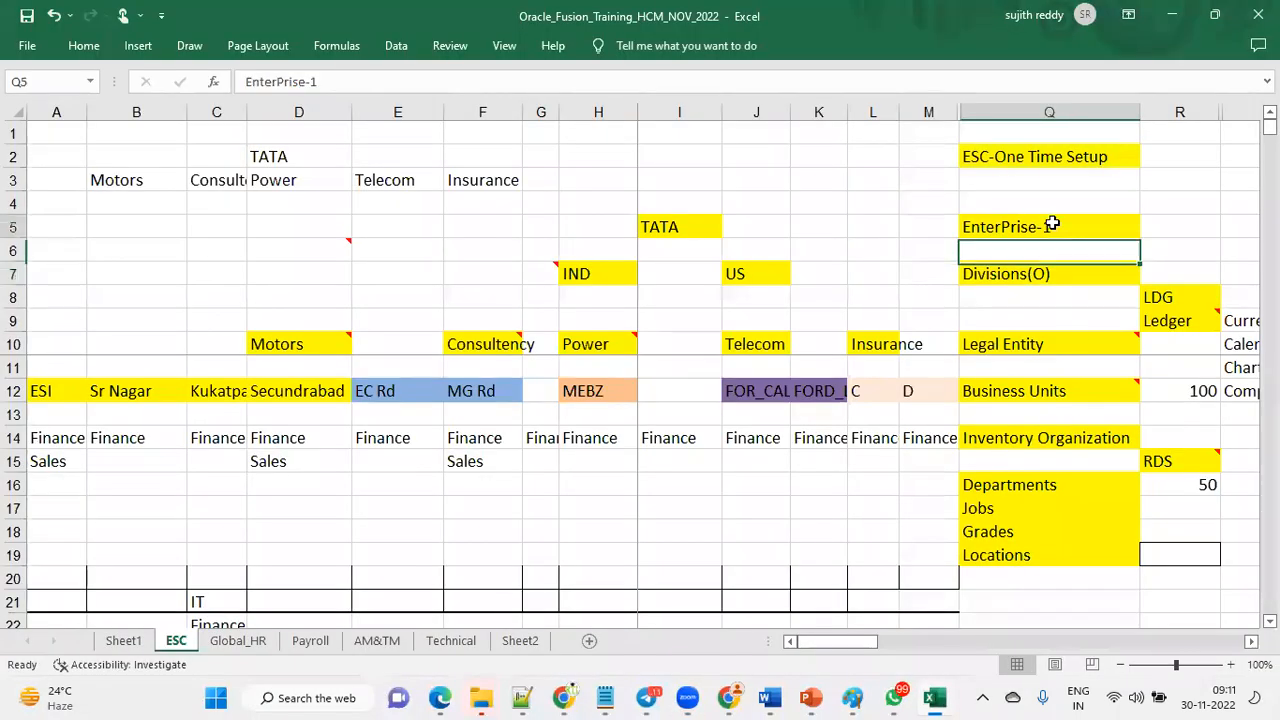
pyautogui.click(1056, 270)
pyautogui.click(1066, 344)
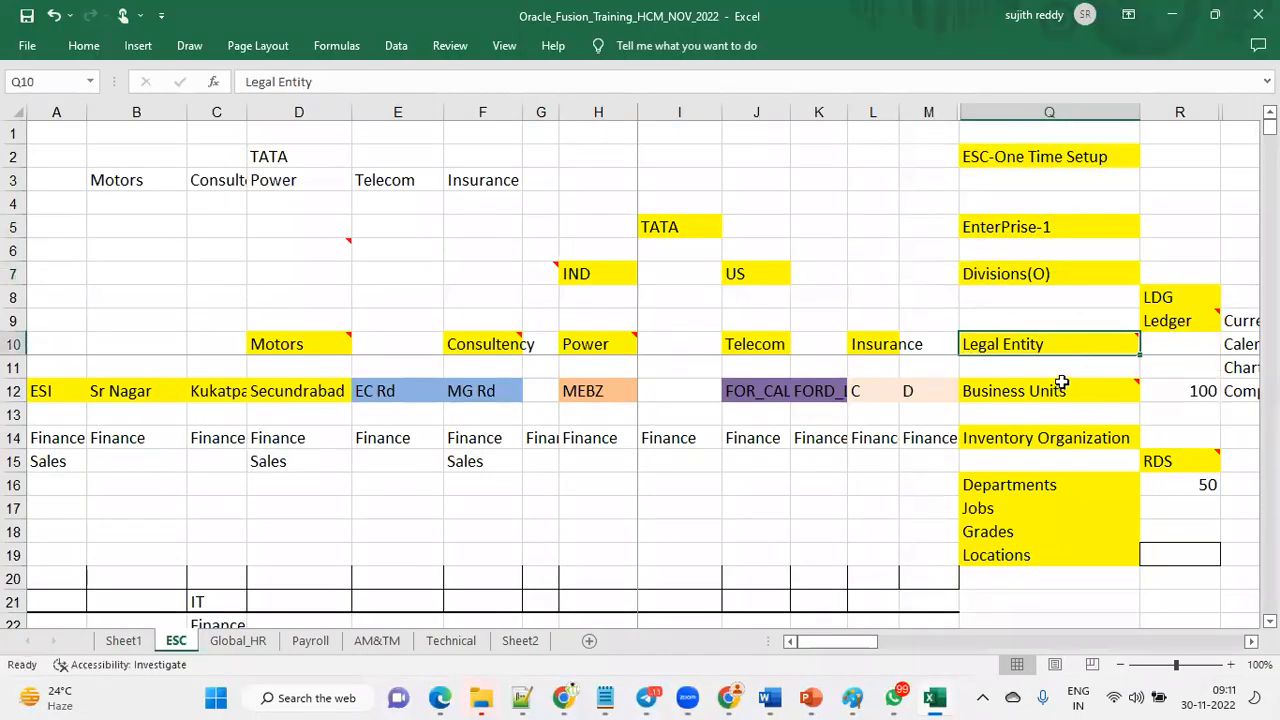
pyautogui.click(1062, 388)
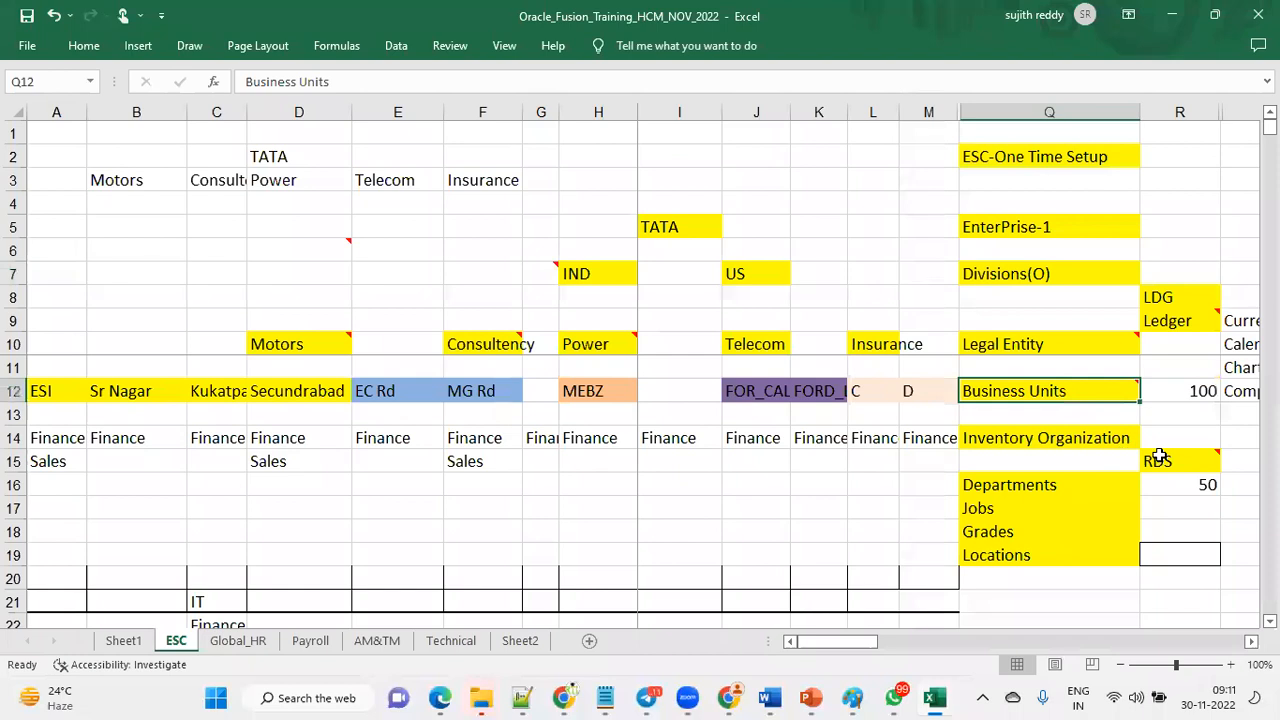
pyautogui.click(1163, 460)
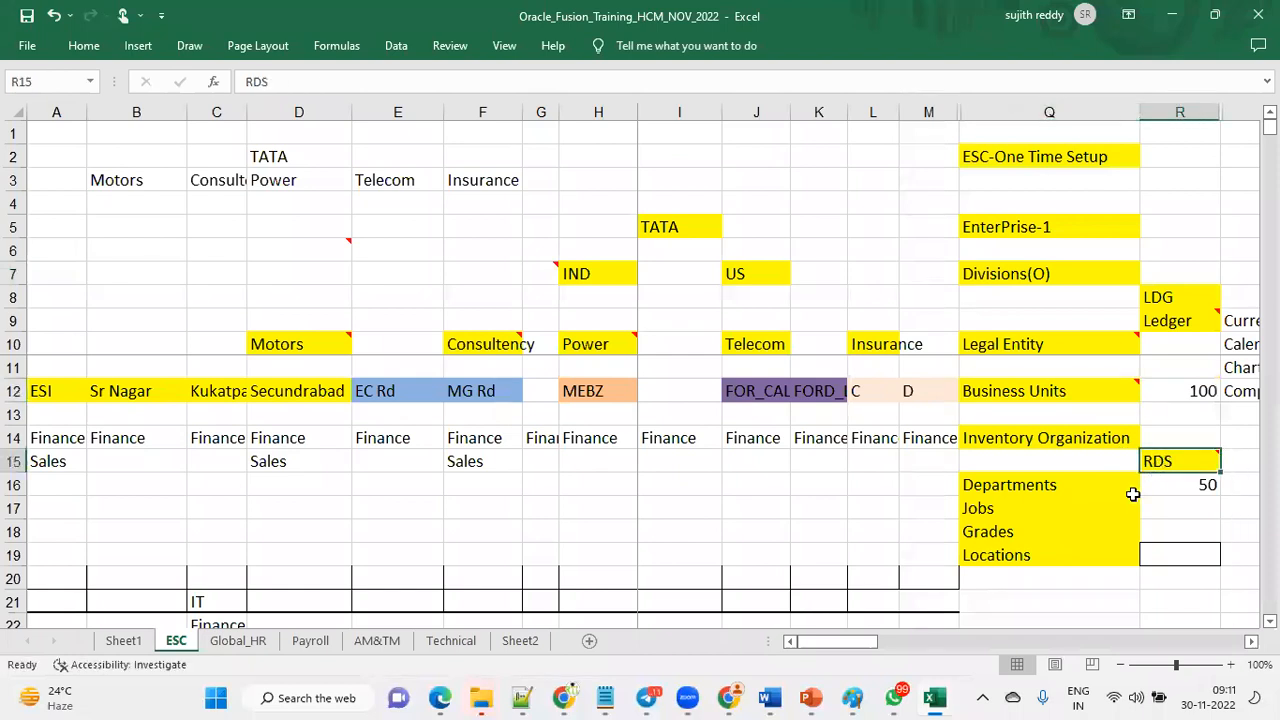
pyautogui.hotkey('alt', 'Tab')
pyautogui.hotkey('alt', 'Tab')
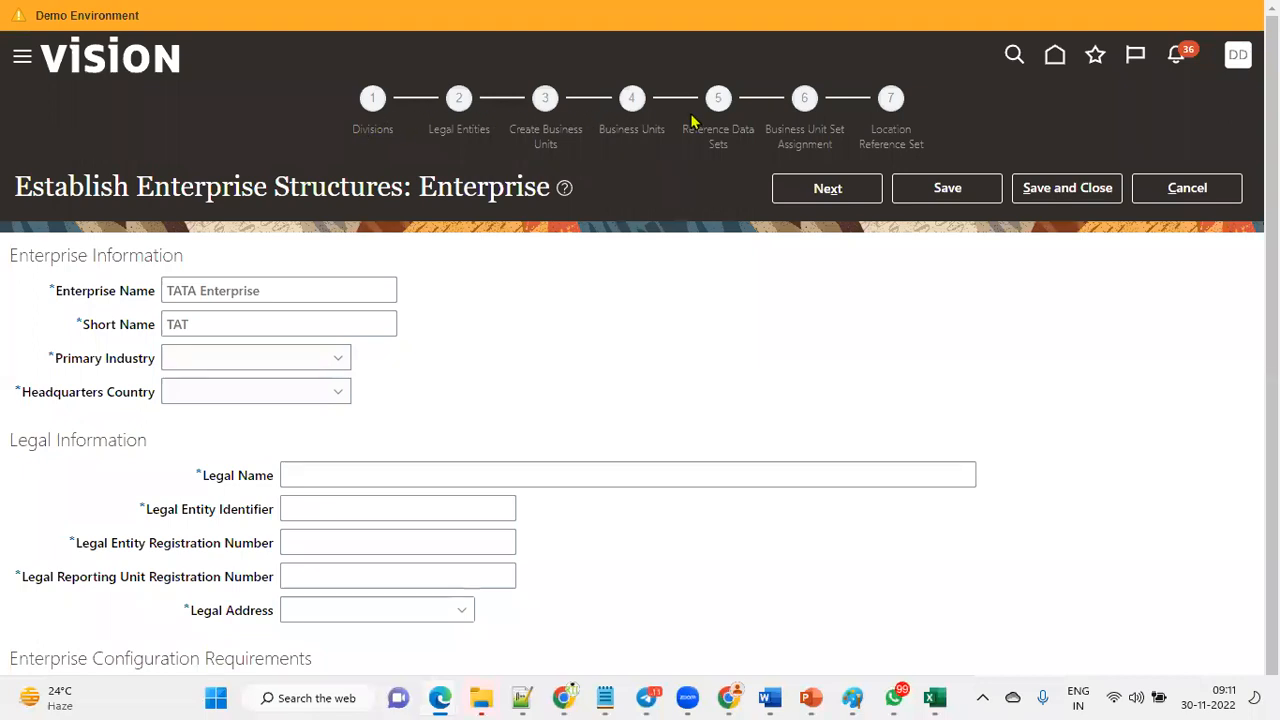
# Change the enterprise short name to TATA.
pyautogui.click(250, 320)
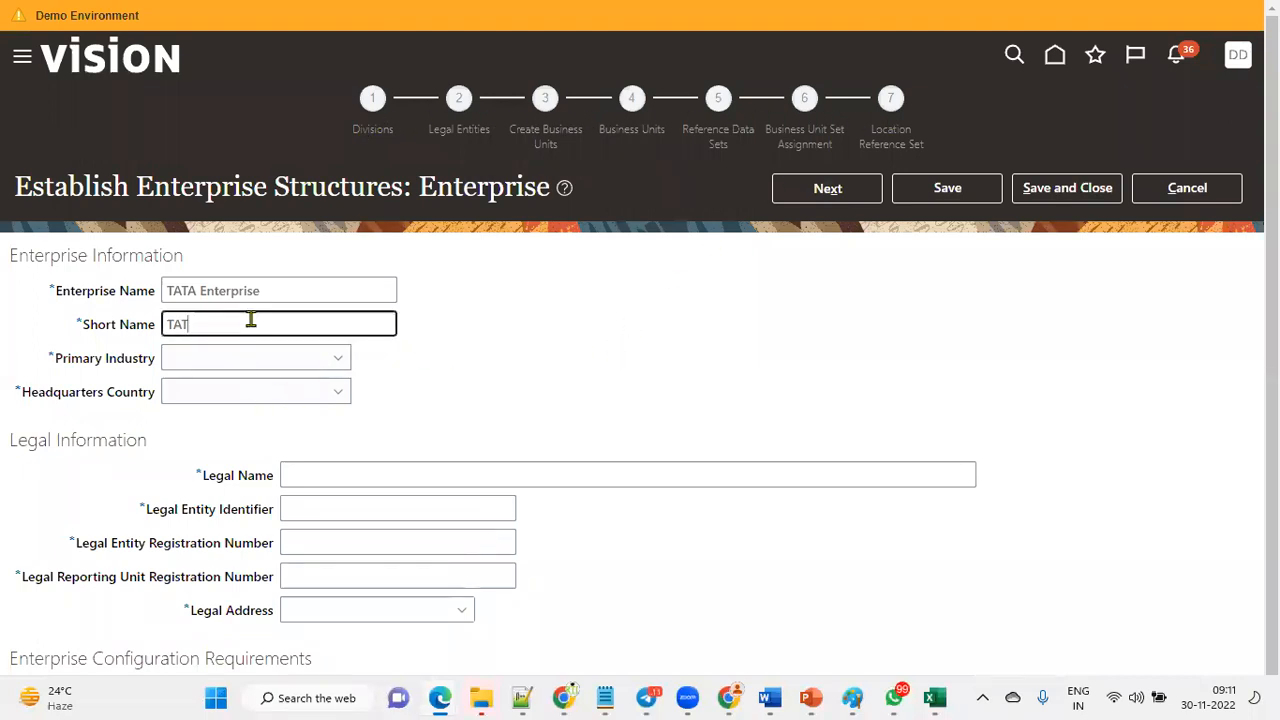
pyautogui.write('A')
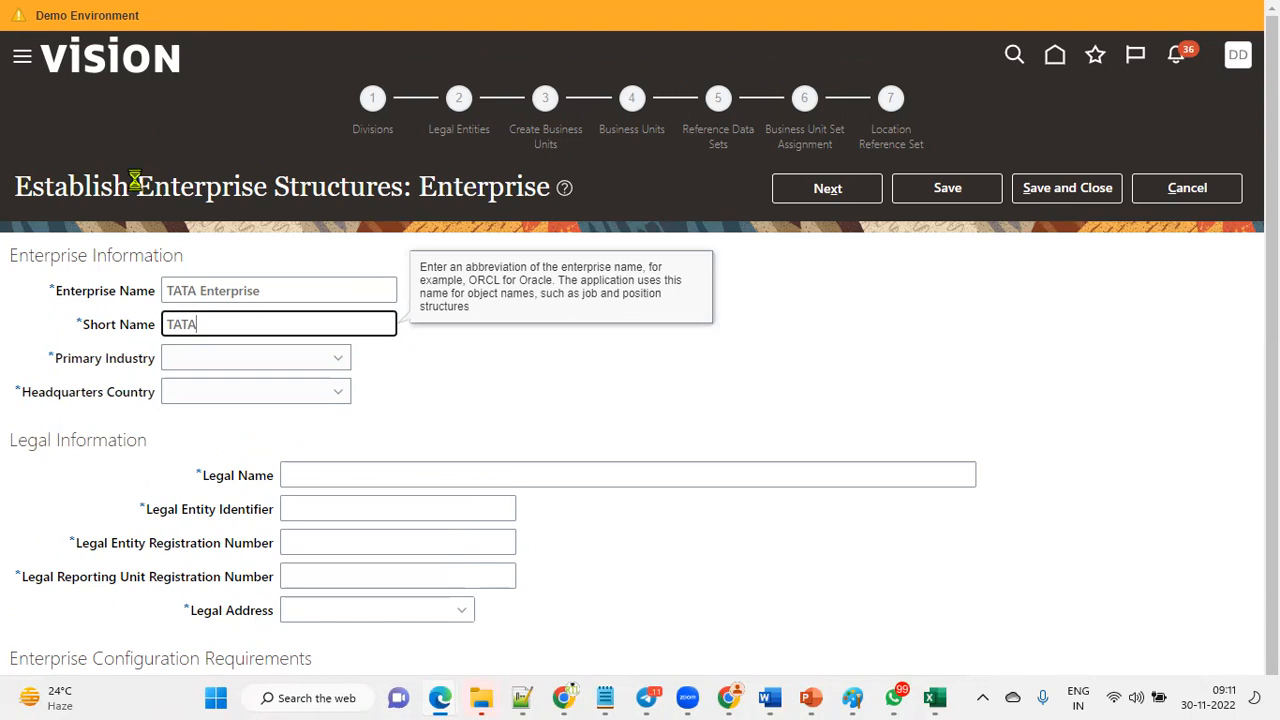
pyautogui.moveTo(132, 183); pyautogui.dragTo(272, 186)
pyautogui.hotkey('alt', 'Tab')
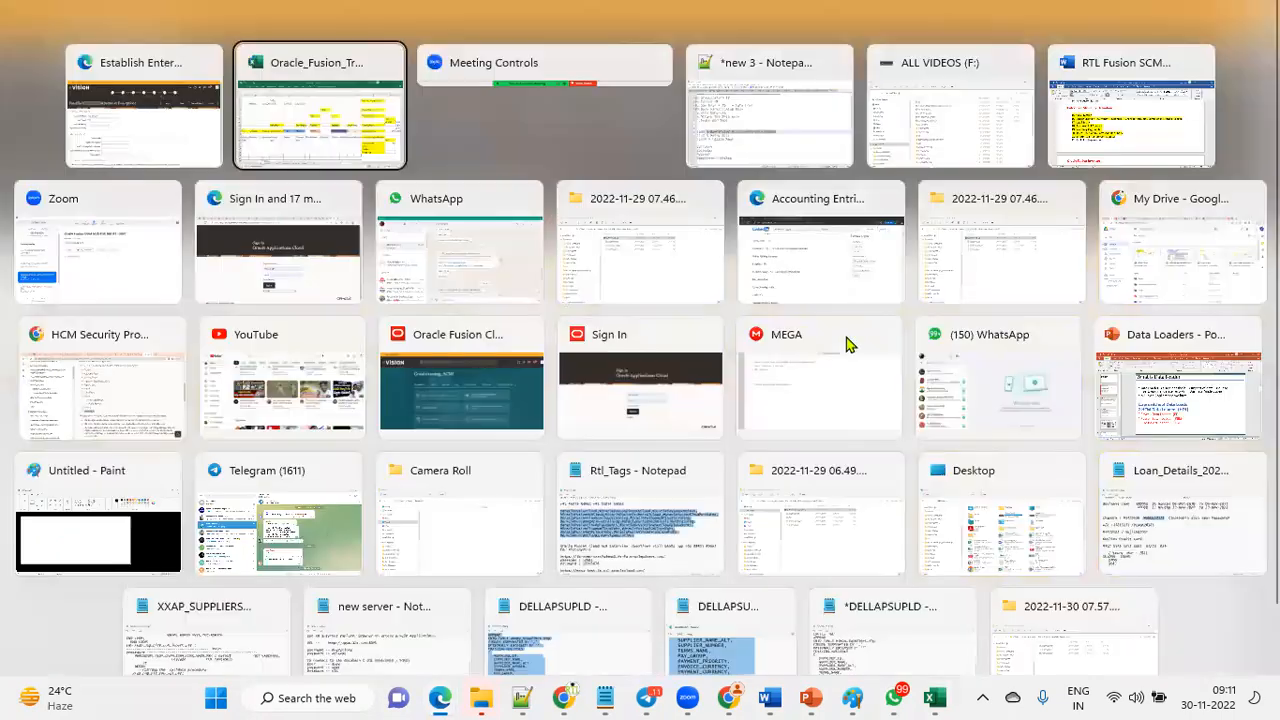
# In the Excel ESC sheet, clear the fill from the ESC-One Time Setup list and highlight the EnterPrise-1 cell in yellow.
pyautogui.click(1064, 226)
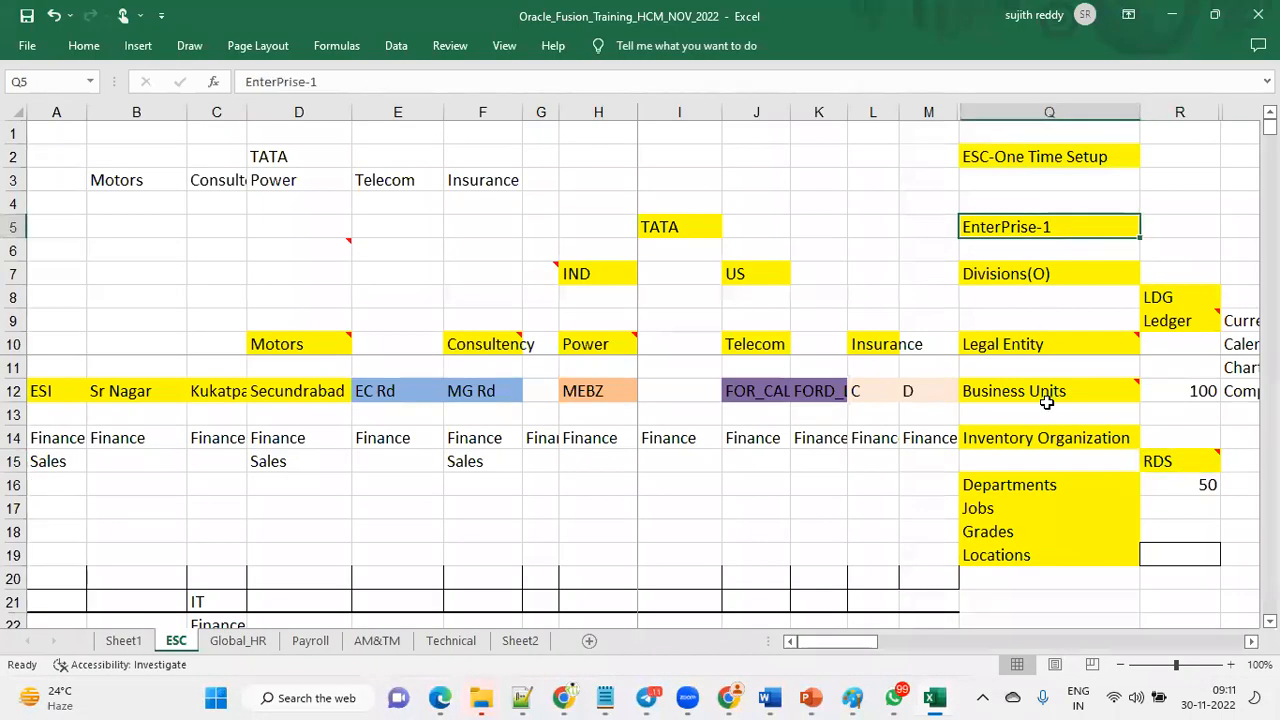
pyautogui.moveTo(1106, 229); pyautogui.dragTo(1157, 549)
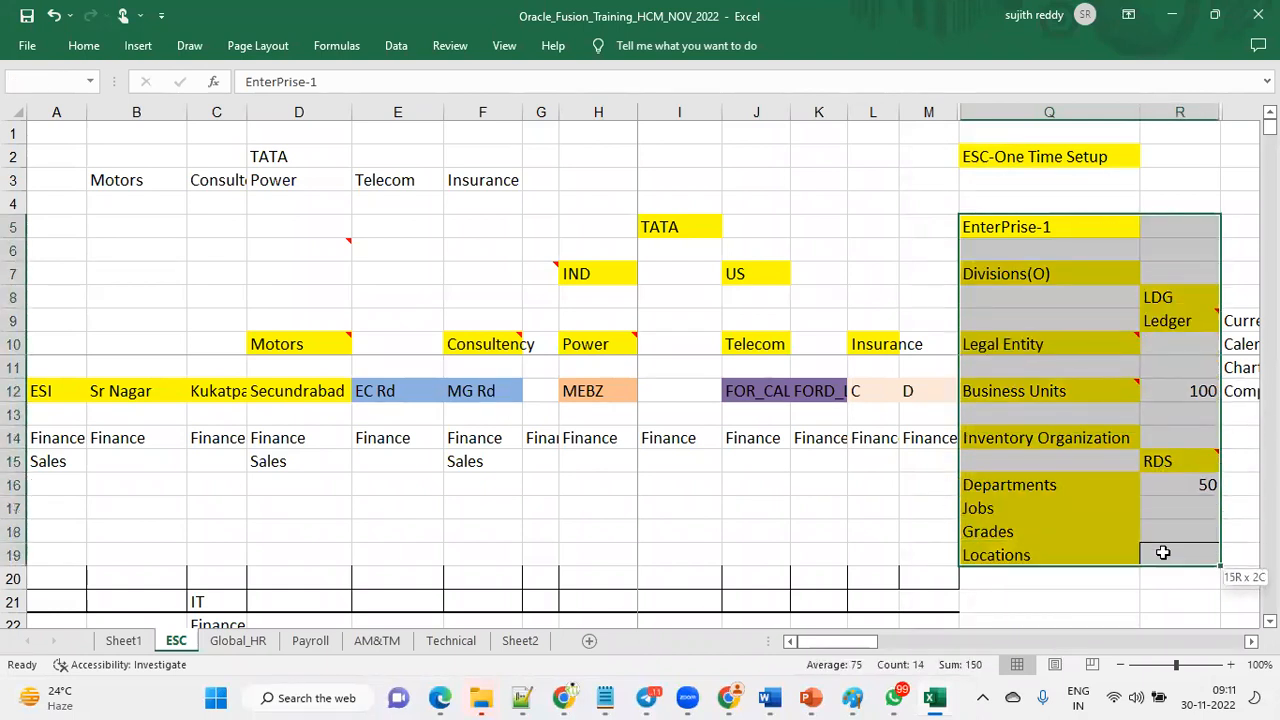
pyautogui.click(78, 50)
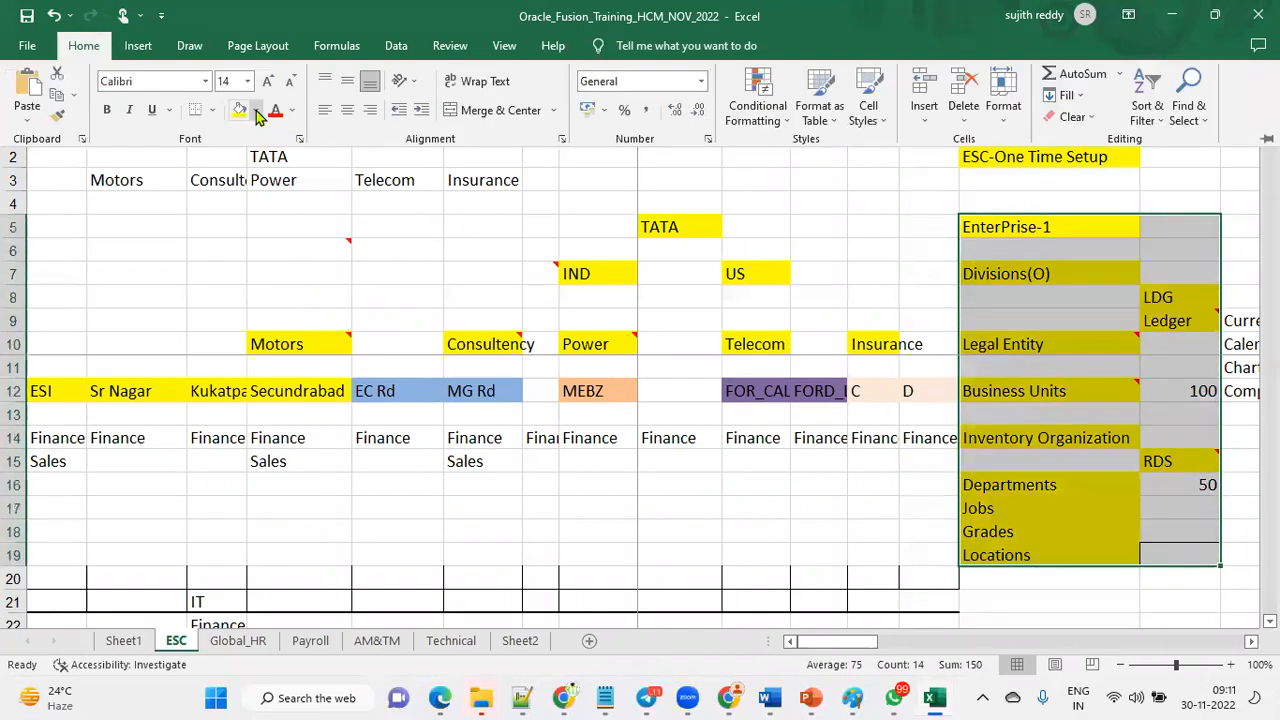
pyautogui.click(256, 110)
pyautogui.click(1110, 224)
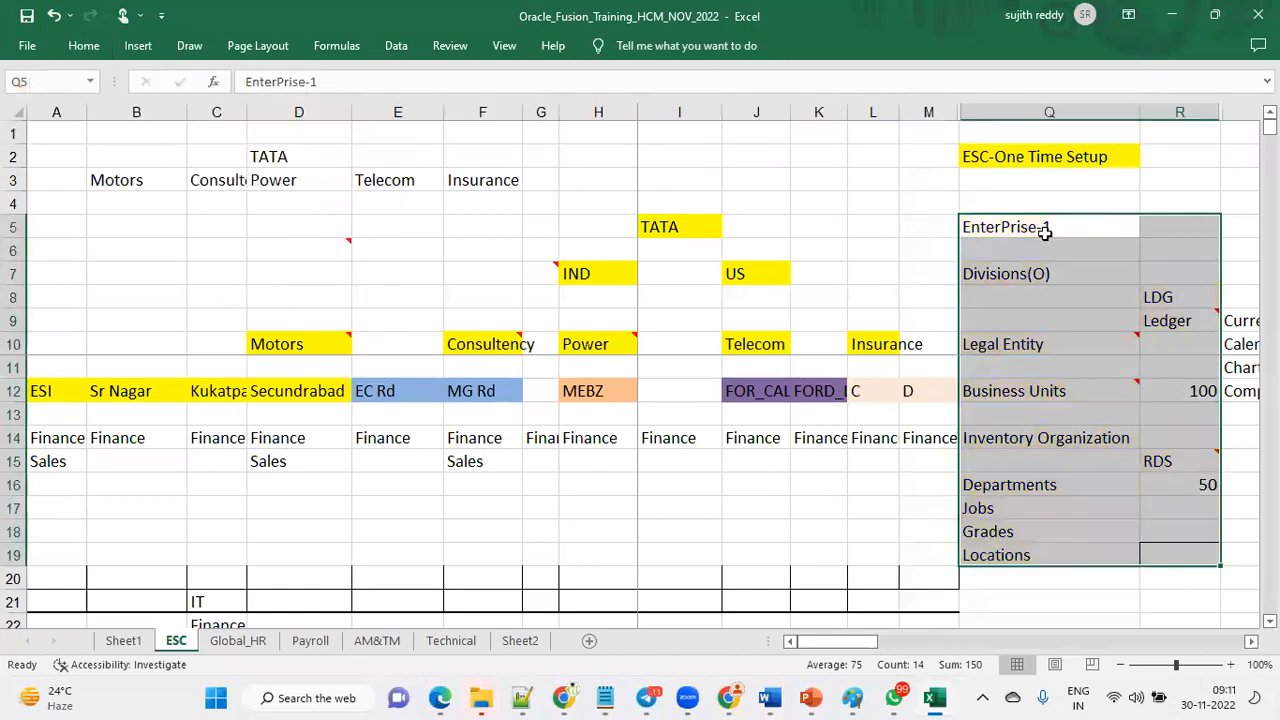
pyautogui.click(84, 46)
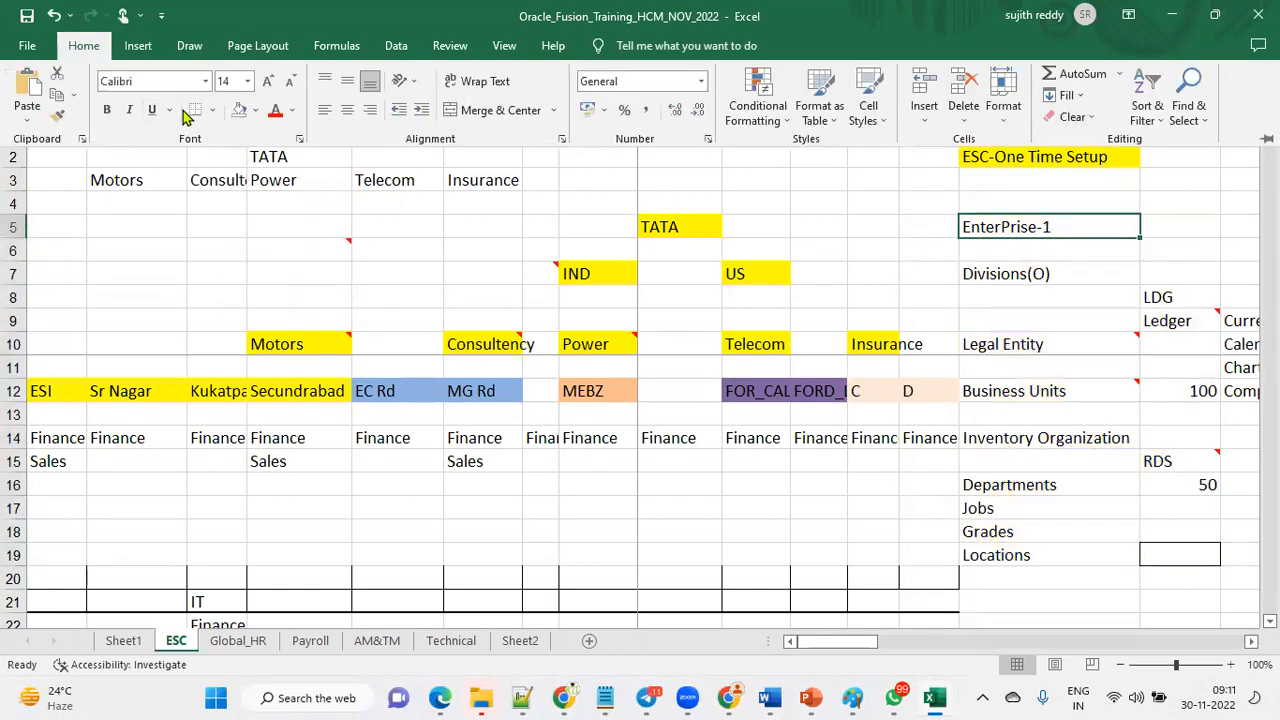
pyautogui.click(255, 112)
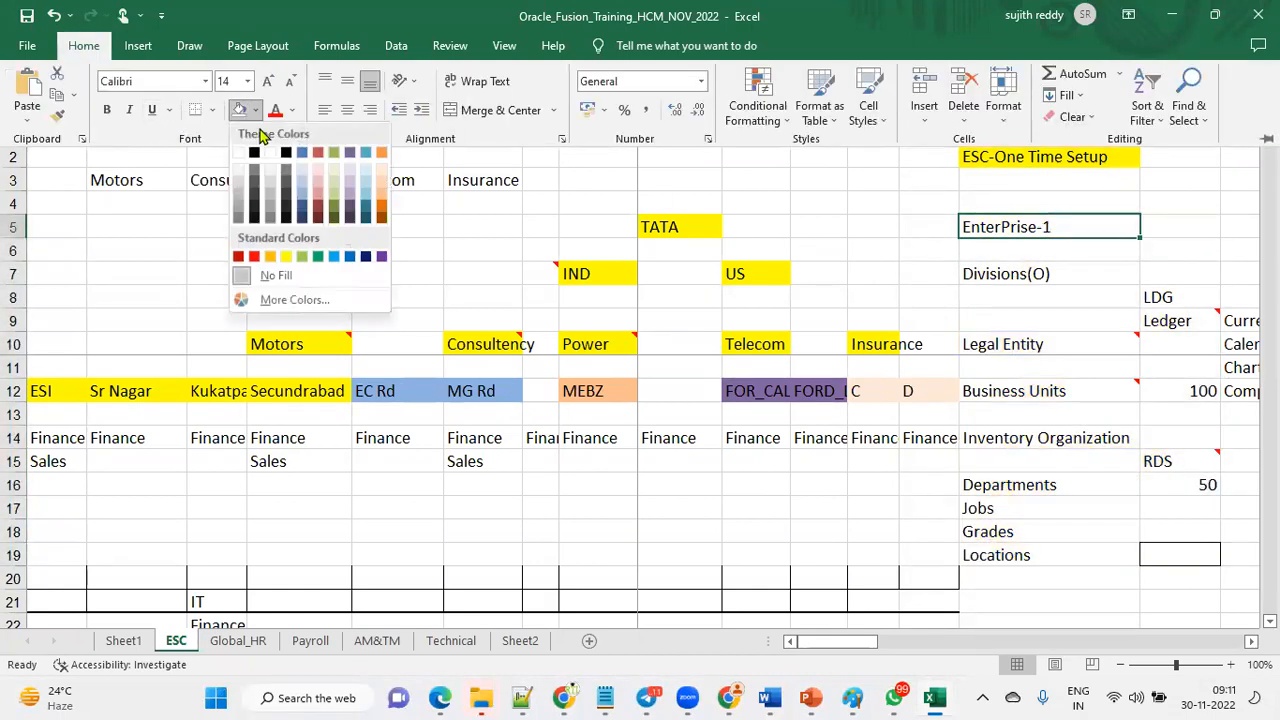
pyautogui.click(286, 257)
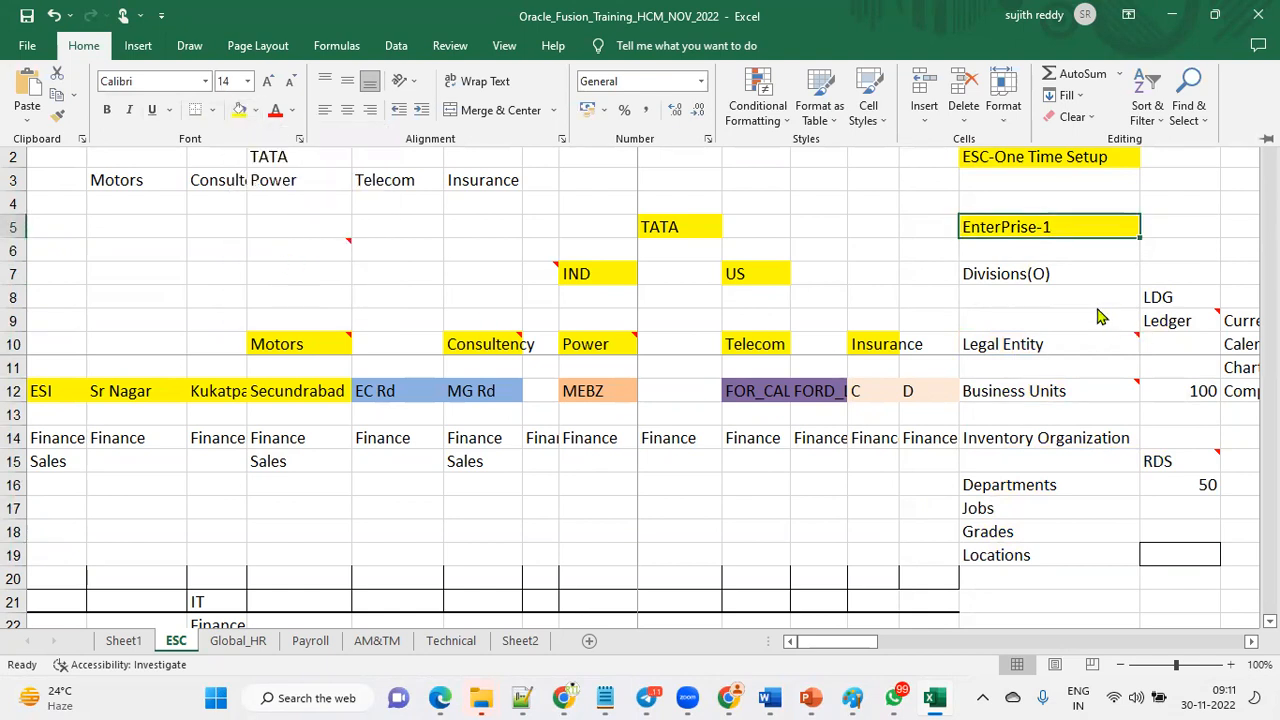
# Back in the enterprise wizard, set the primary industry to Construction.
pyautogui.hotkey('alt', 'Tab')
pyautogui.click(216, 358)
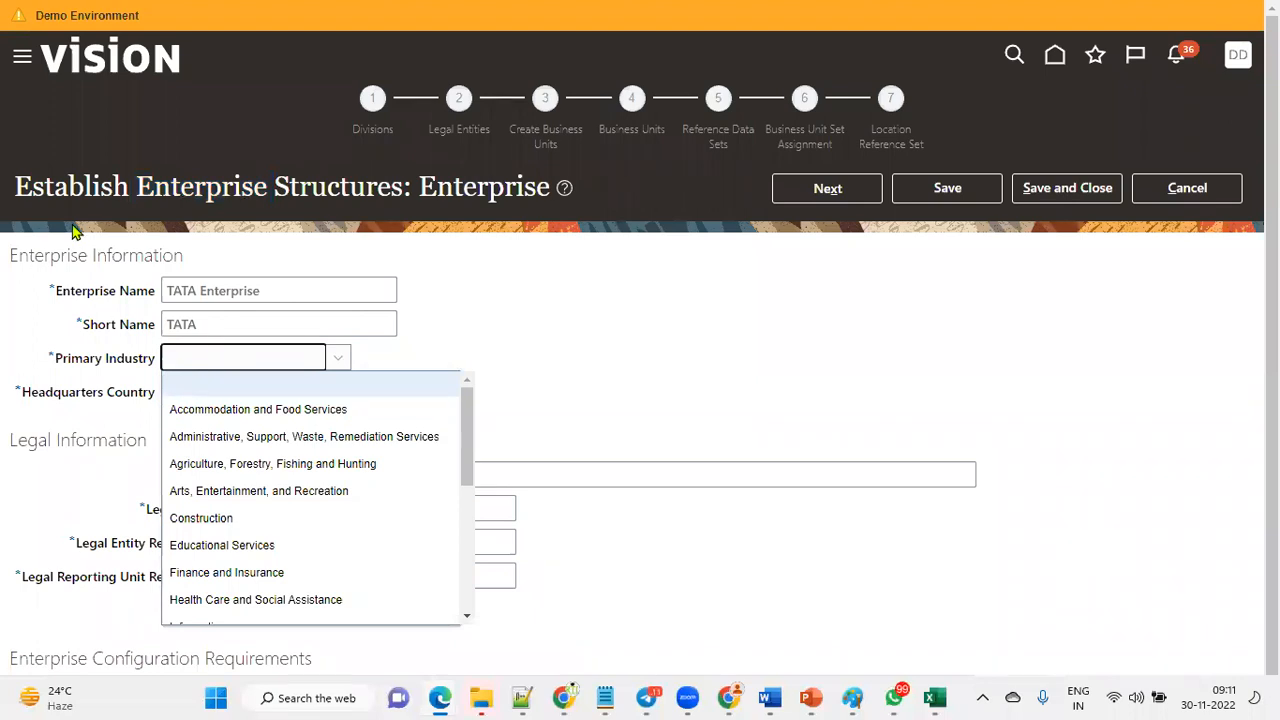
pyautogui.moveTo(465, 456); pyautogui.dragTo(467, 476)
pyautogui.click(280, 459)
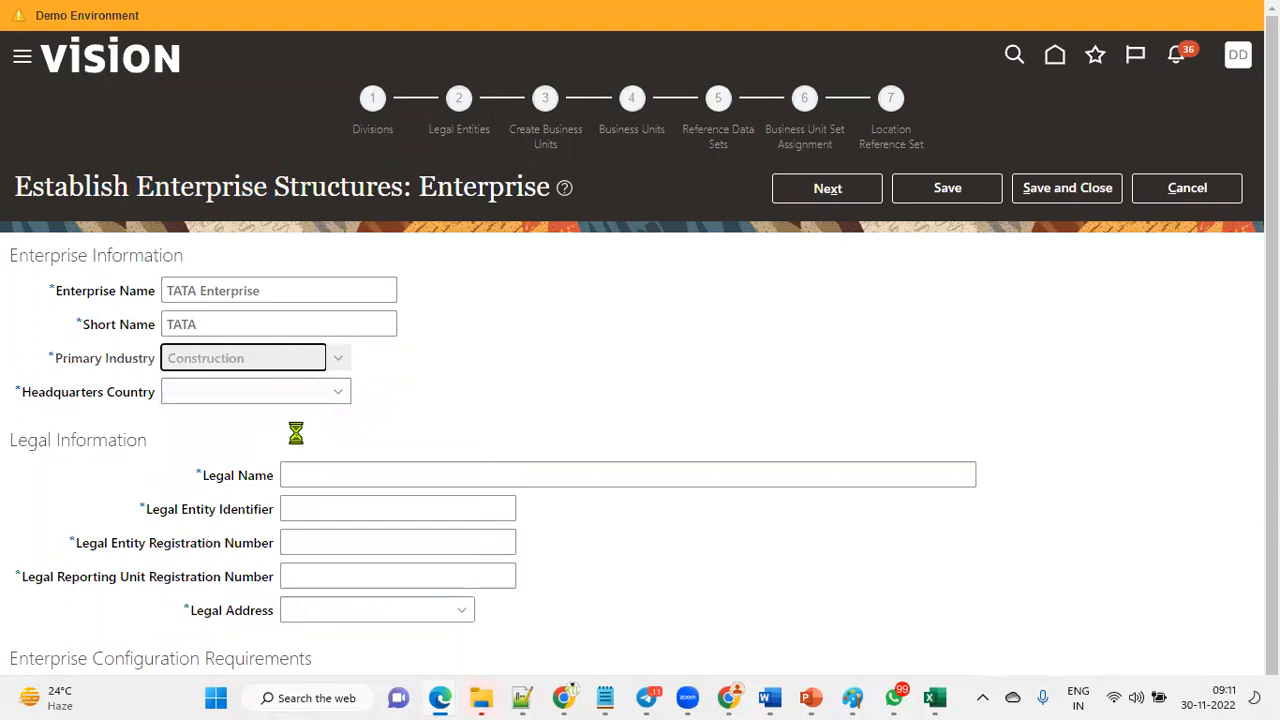
# Set the headquarters country to United States.
pyautogui.click(307, 400)
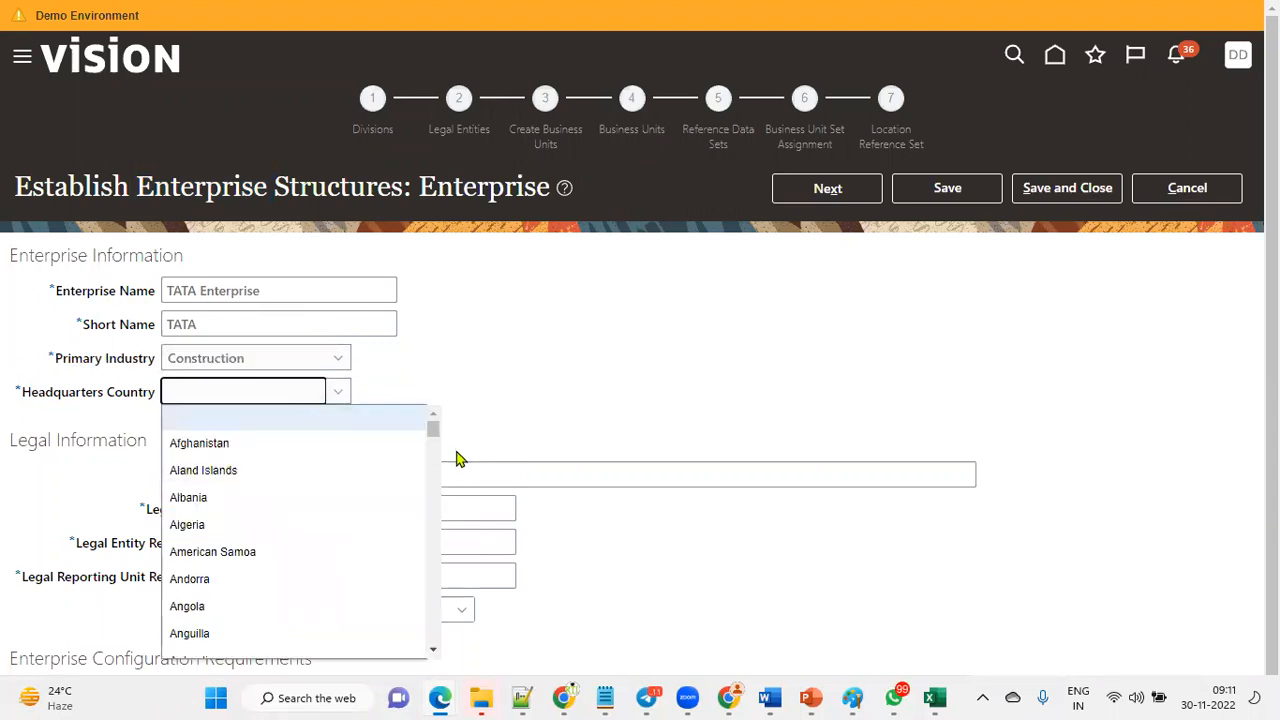
pyautogui.moveTo(437, 431); pyautogui.dragTo(450, 630)
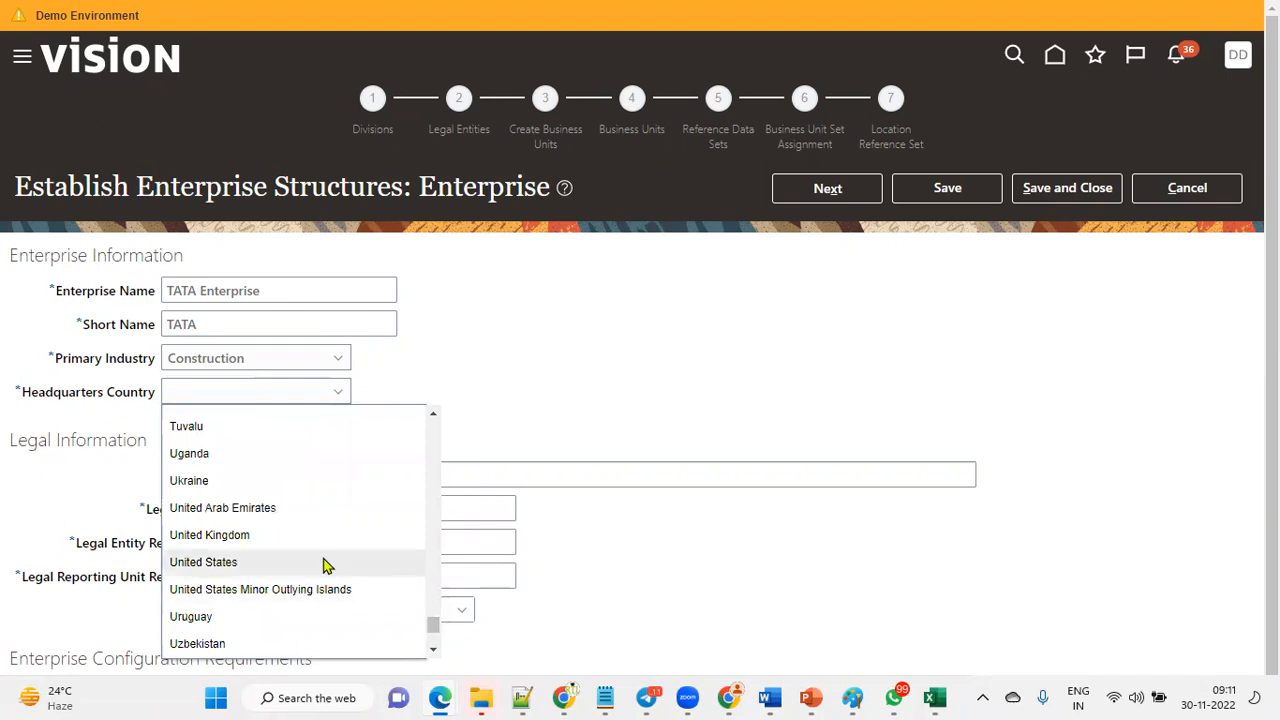
pyautogui.click(328, 563)
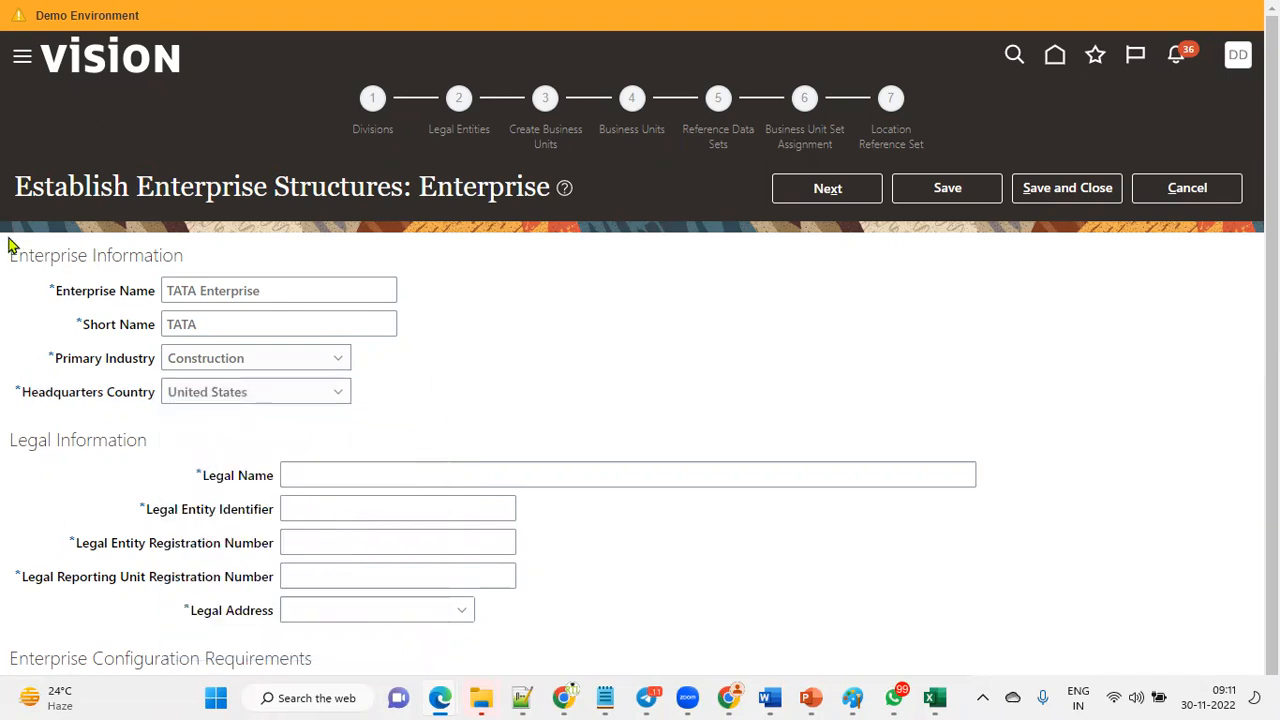
# Enter TATA_LE as the legal name in the Legal Information section.
pyautogui.moveTo(10, 255); pyautogui.dragTo(190, 258)
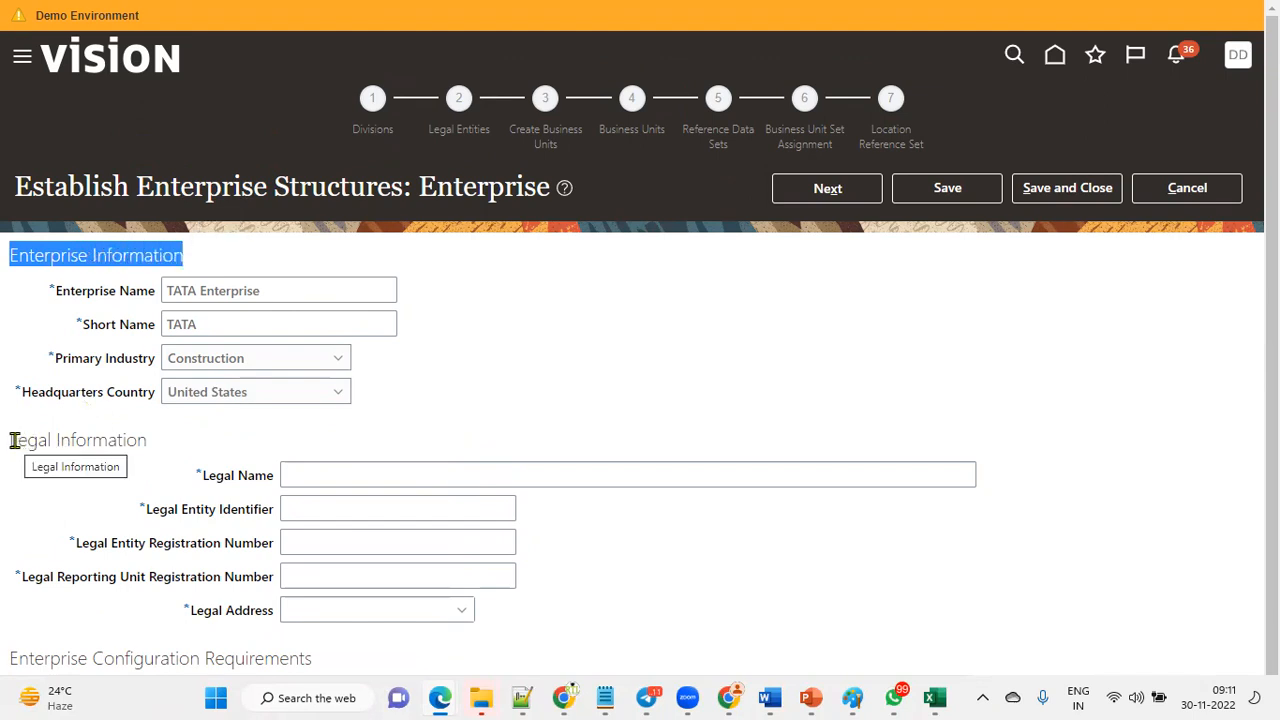
pyautogui.moveTo(13, 440); pyautogui.dragTo(145, 437)
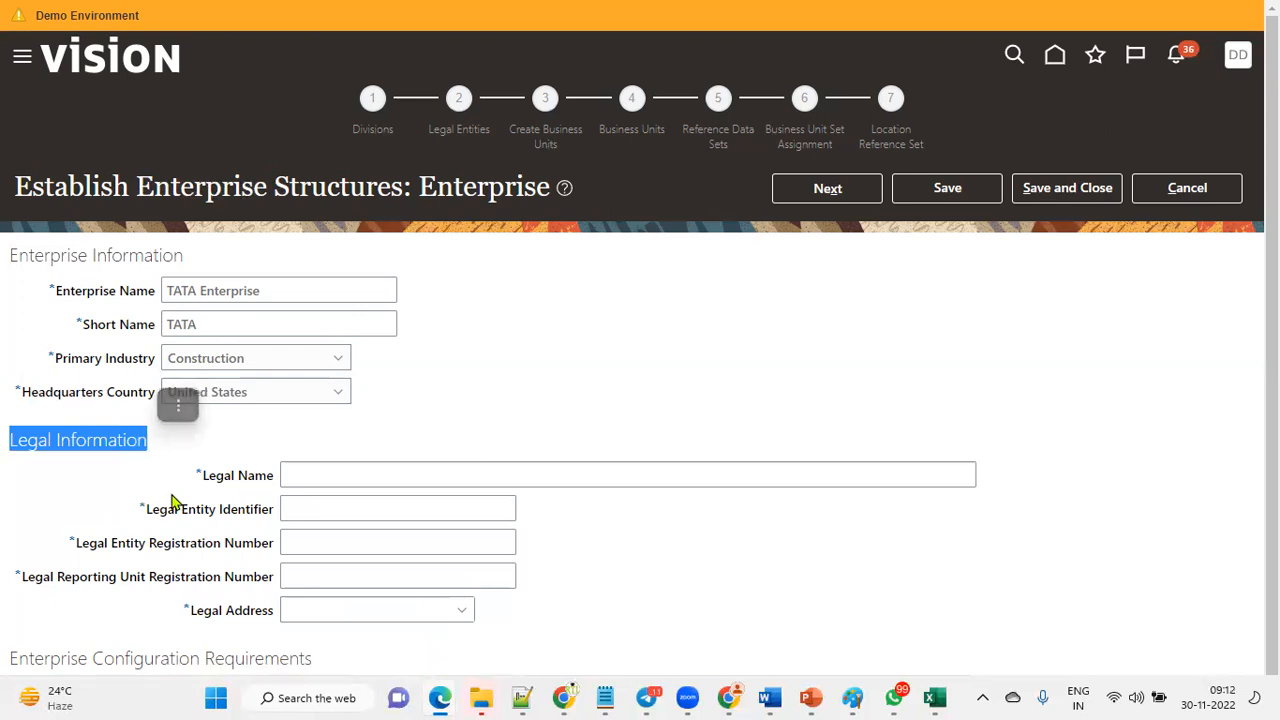
pyautogui.scroll(-1, 172, 500)
pyautogui.click(329, 447)
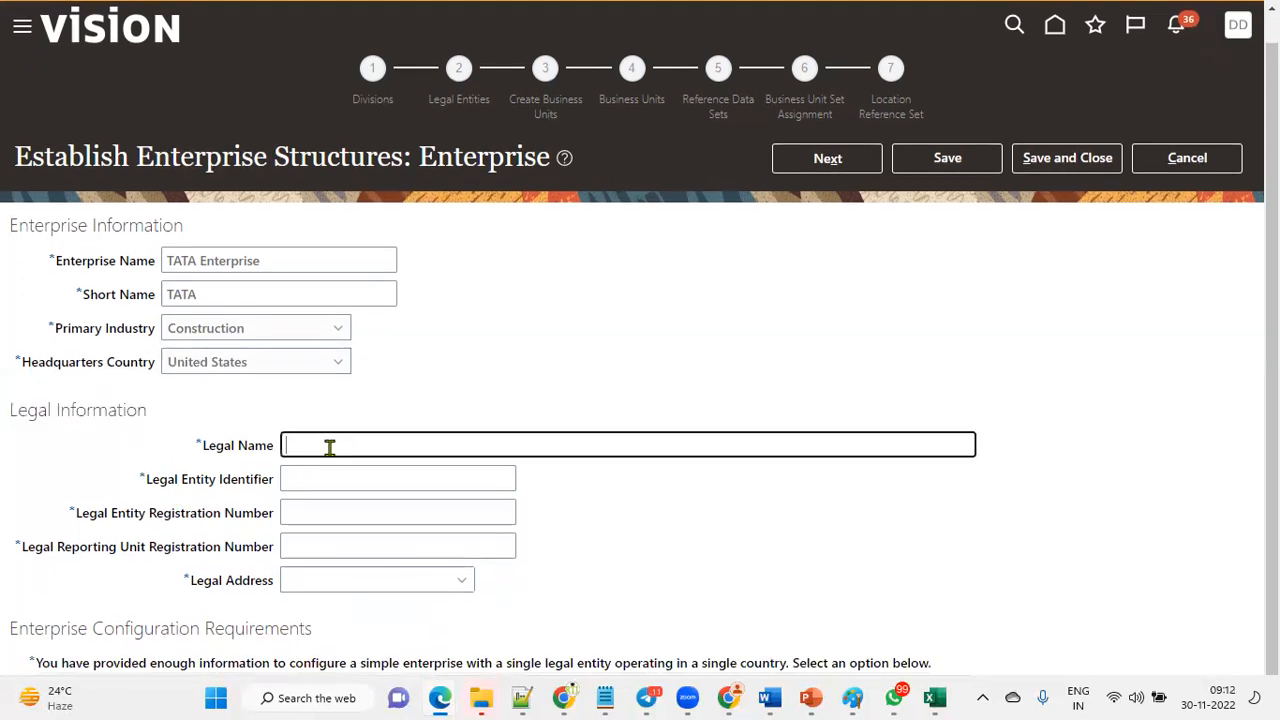
pyautogui.write('TATA_')
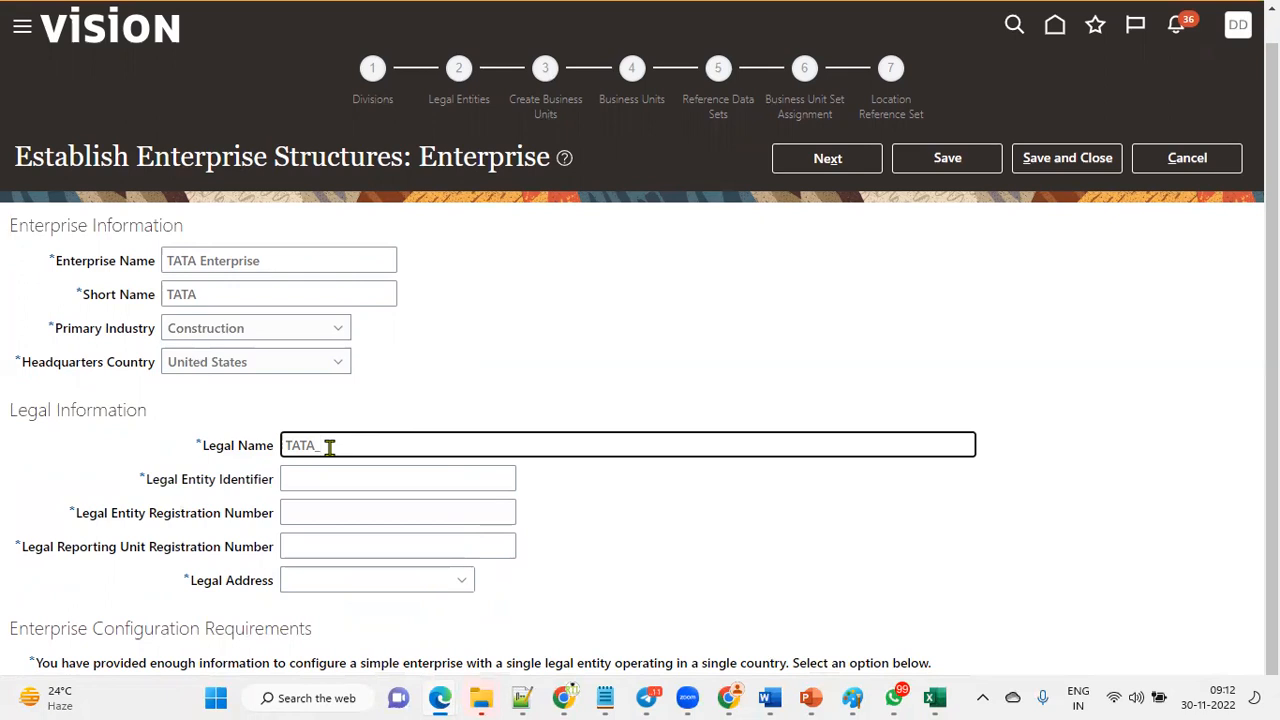
pyautogui.write('LE')
pyautogui.press('Tab')
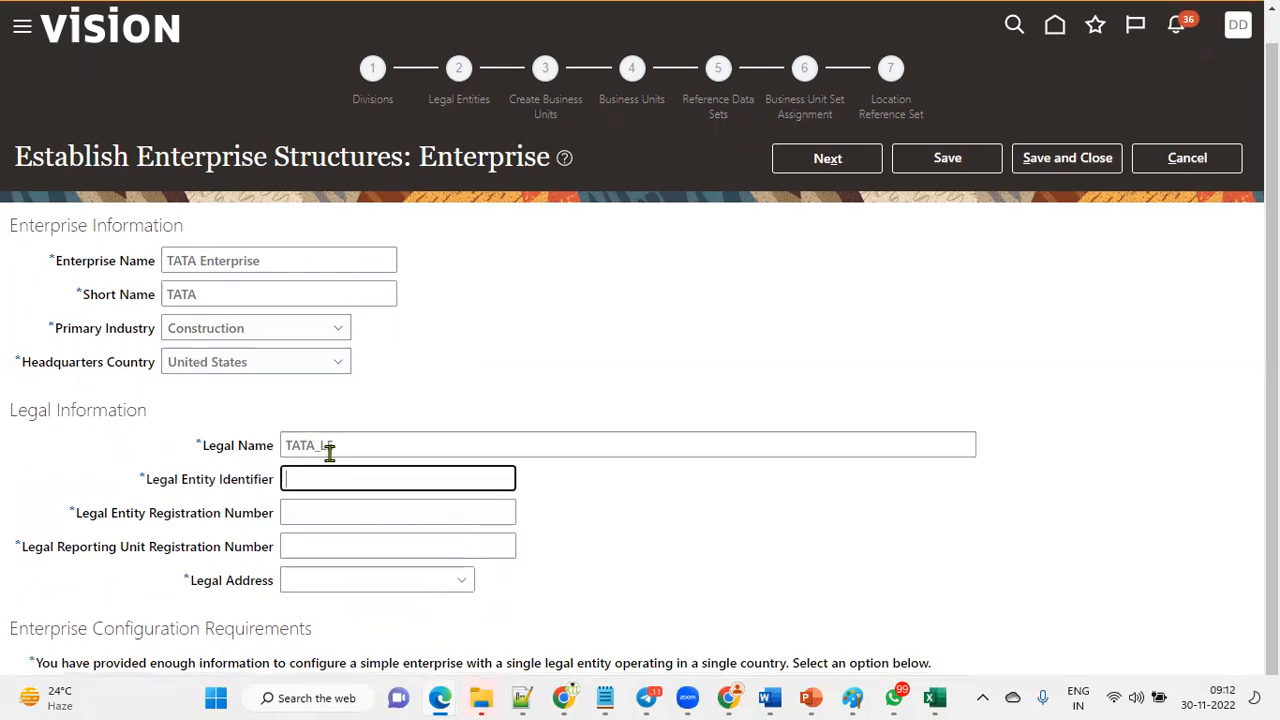
# Set the legal entity identifier to TATA_LE_9877 by reusing the legal name.
pyautogui.moveTo(380, 449); pyautogui.dragTo(155, 430)
pyautogui.hotkey('ctrl', 'c')
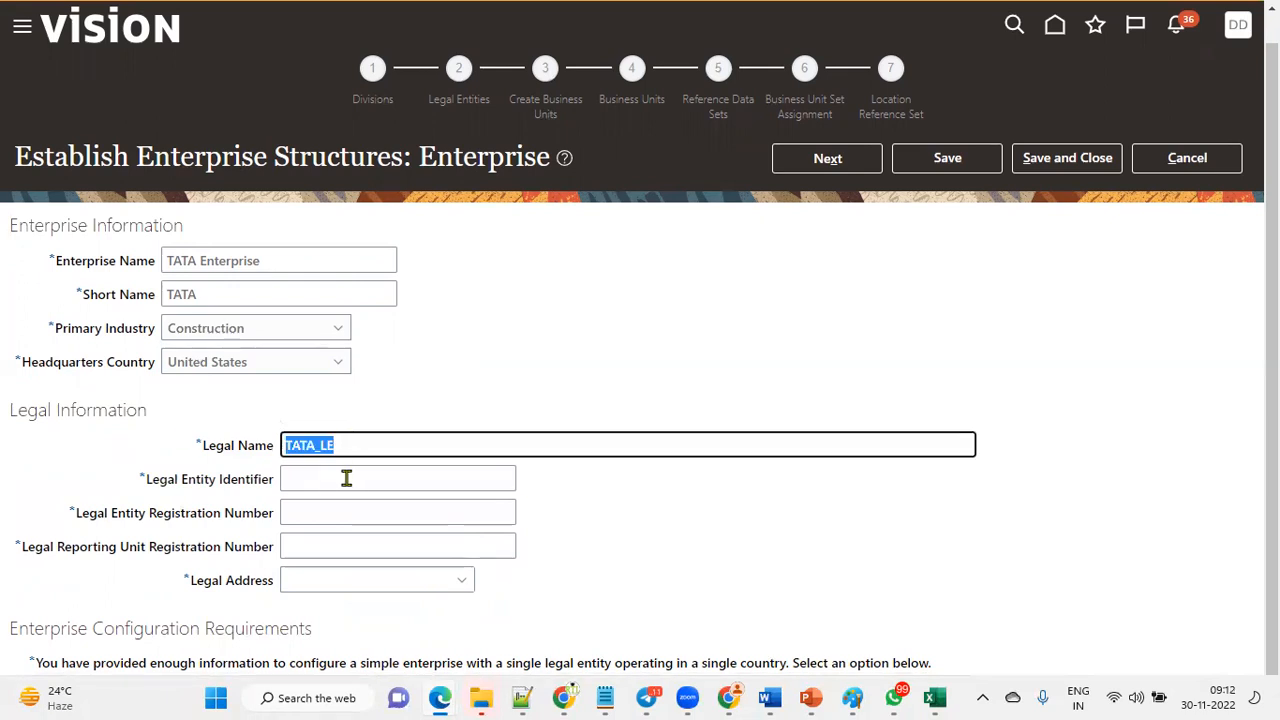
pyautogui.click(370, 476)
pyautogui.hotkey('ctrl', 'v')
pyautogui.write('9877')
pyautogui.press('Tab')
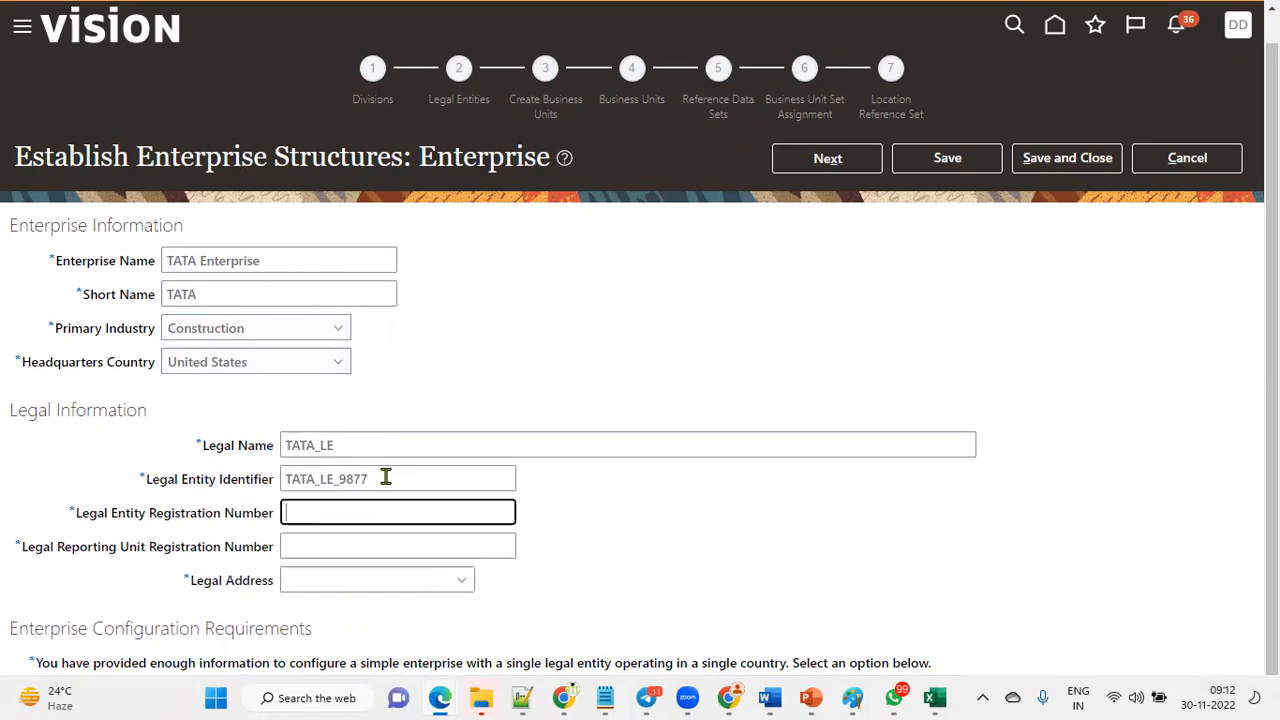
# Enter TATA_LE2914U5 as the legal entity registration number and TATA_LE235466 as the legal reporting unit registration number.
pyautogui.write('TATA_LE2914U5')
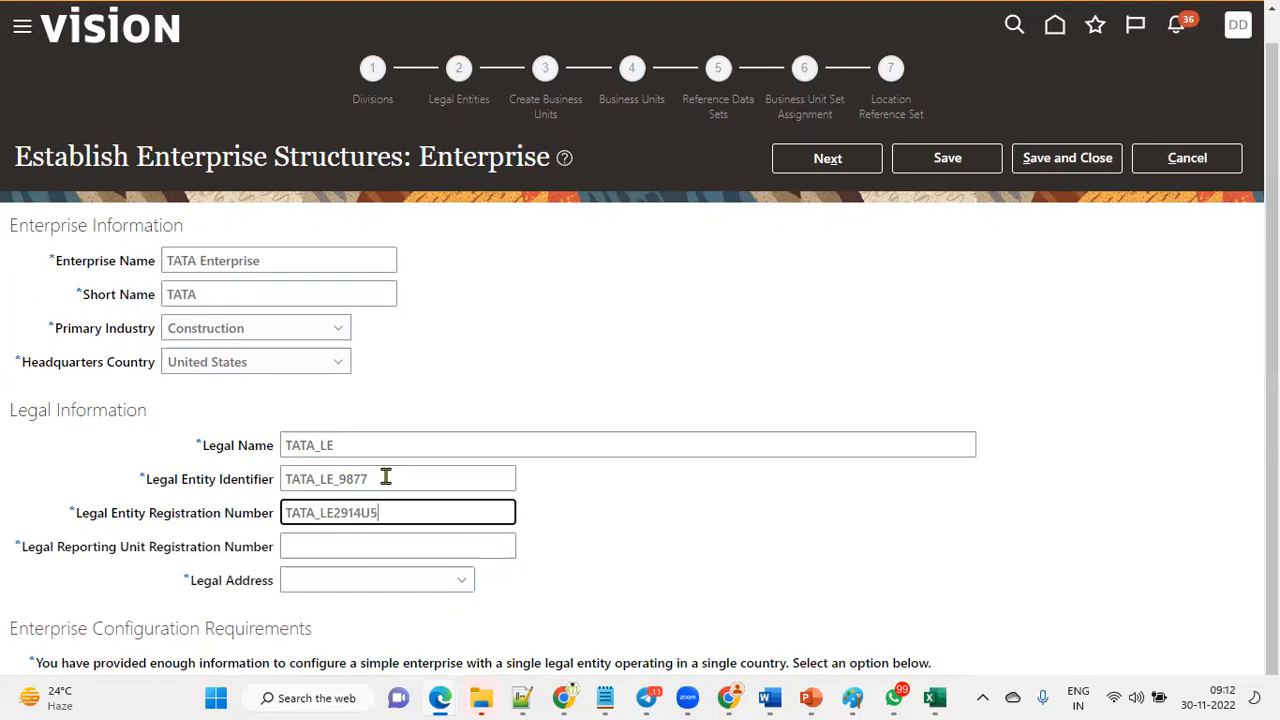
pyautogui.press('Tab')
pyautogui.write('TATA_LE235466')
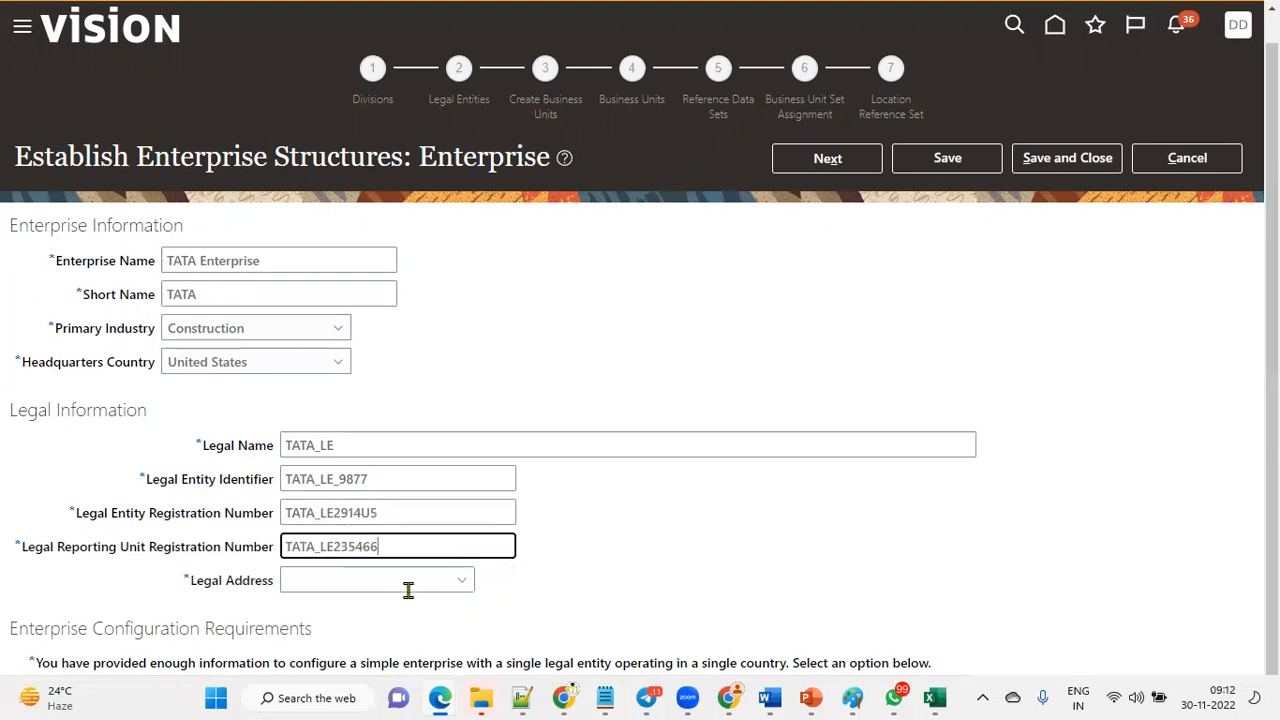
# Create a new legal address location named TATA_LE with description TATA_LE and address line 1 TATA_LE Address.
pyautogui.click(460, 581)
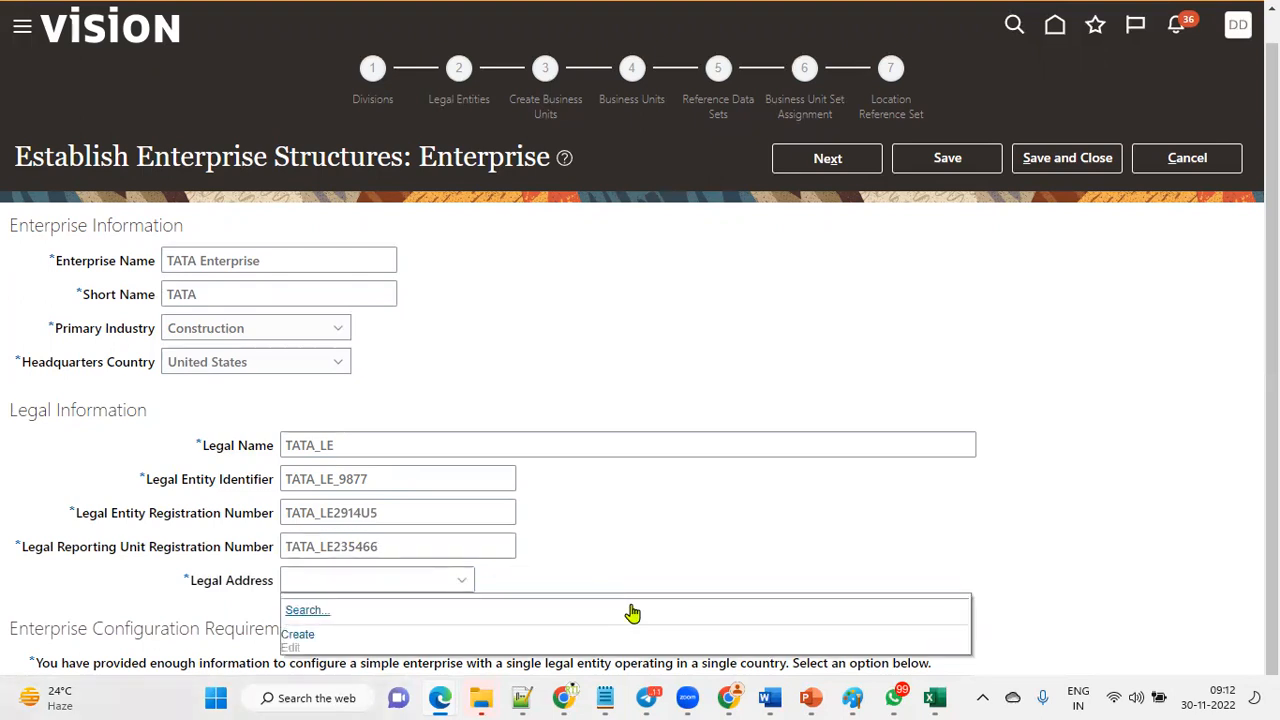
pyautogui.click(298, 636)
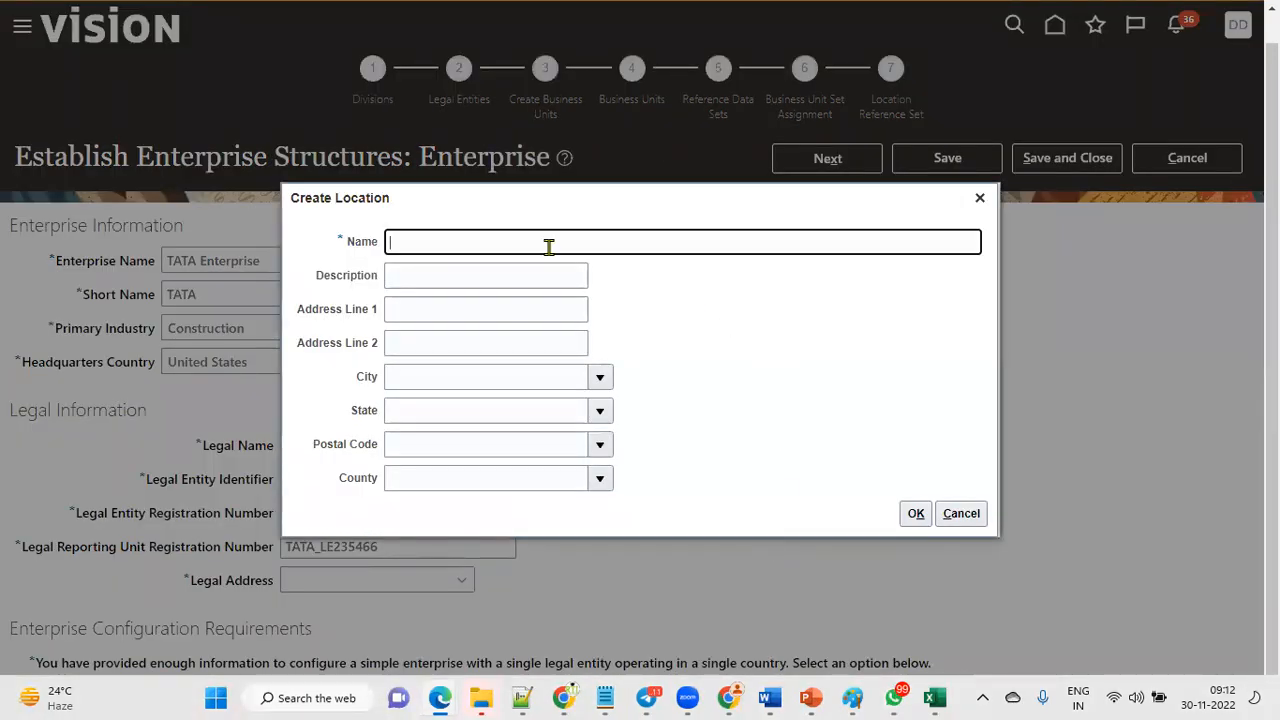
pyautogui.hotkey('ctrl', 'v')
pyautogui.press('Tab')
pyautogui.hotkey('ctrl', 'v')
pyautogui.press('Tab')
pyautogui.hotkey('ctrl', 'v')
pyautogui.write('Address')
pyautogui.press('Tab')
pyautogui.press('Tab')
pyautogui.press('Tab')
# Search for postal code 12200, pick the Albany, Albany, NY entry, and save the new location.
pyautogui.hotkey('shift', 'Tab')
pyautogui.press('Tab')
pyautogui.press('Tab')
pyautogui.press('Tab')
pyautogui.hotkey('shift', 'Tab')
pyautogui.write('12200')
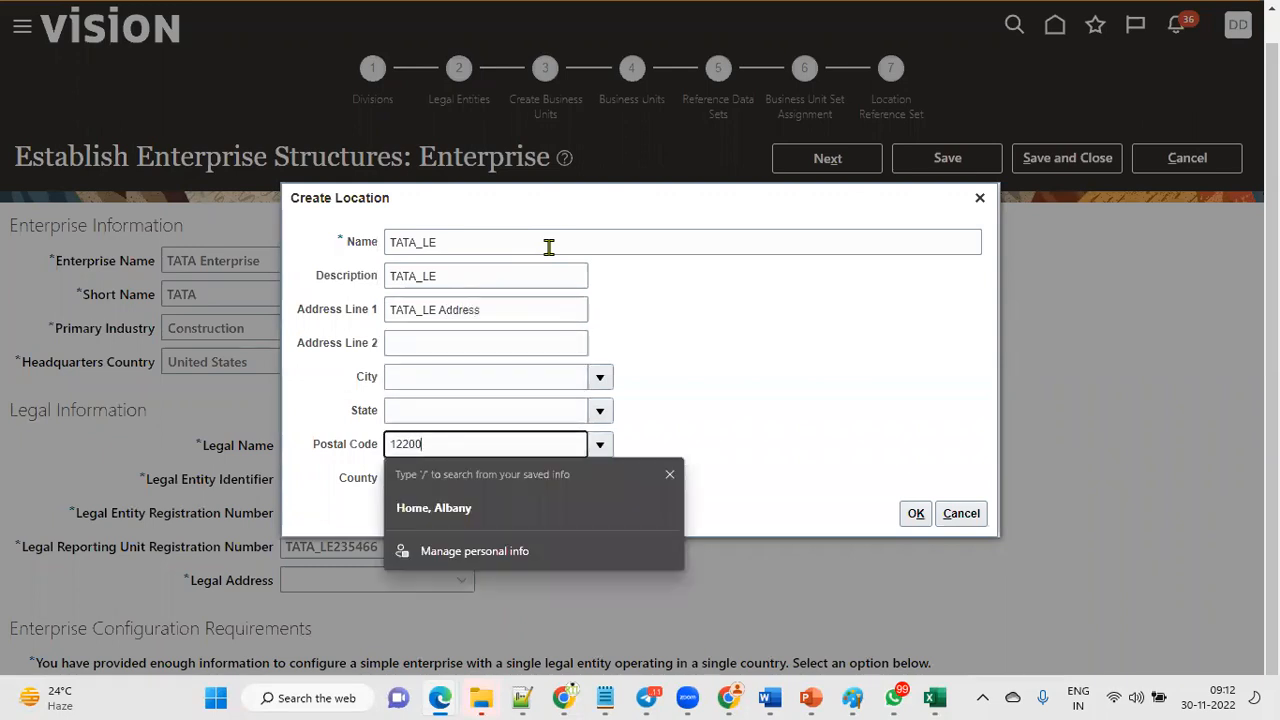
pyautogui.press('Tab')
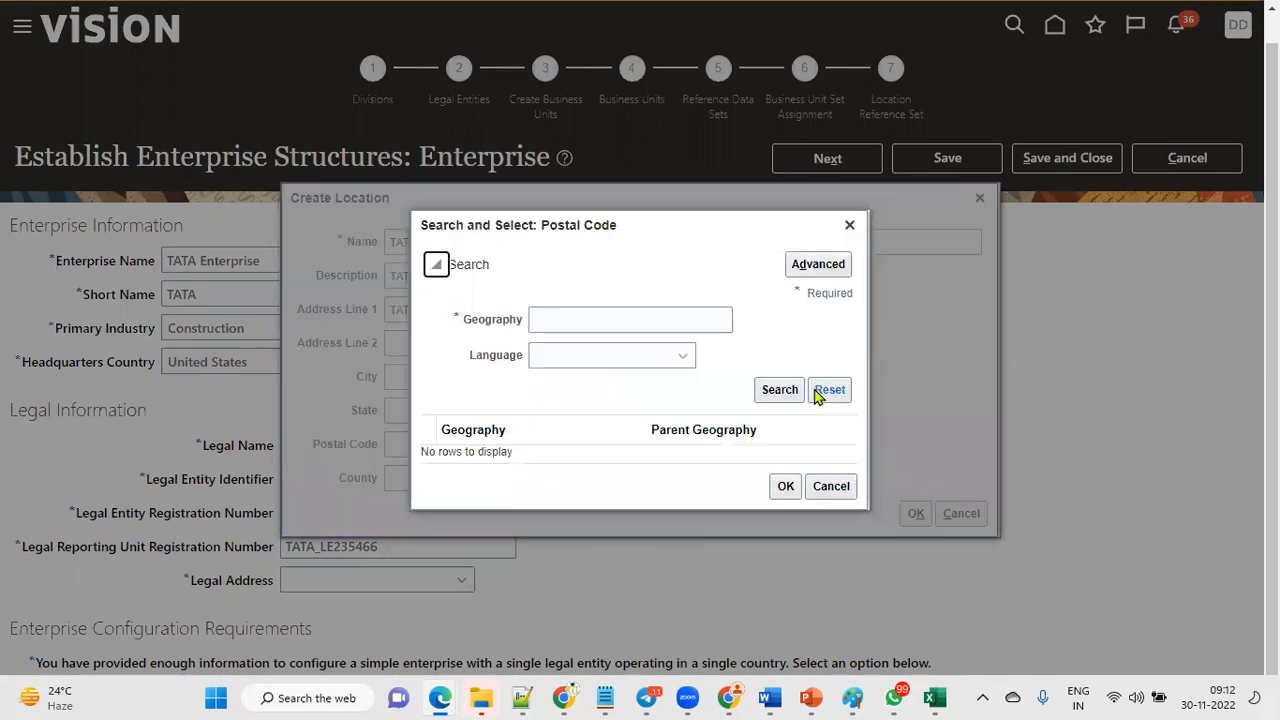
pyautogui.click(654, 319)
pyautogui.write('12200')
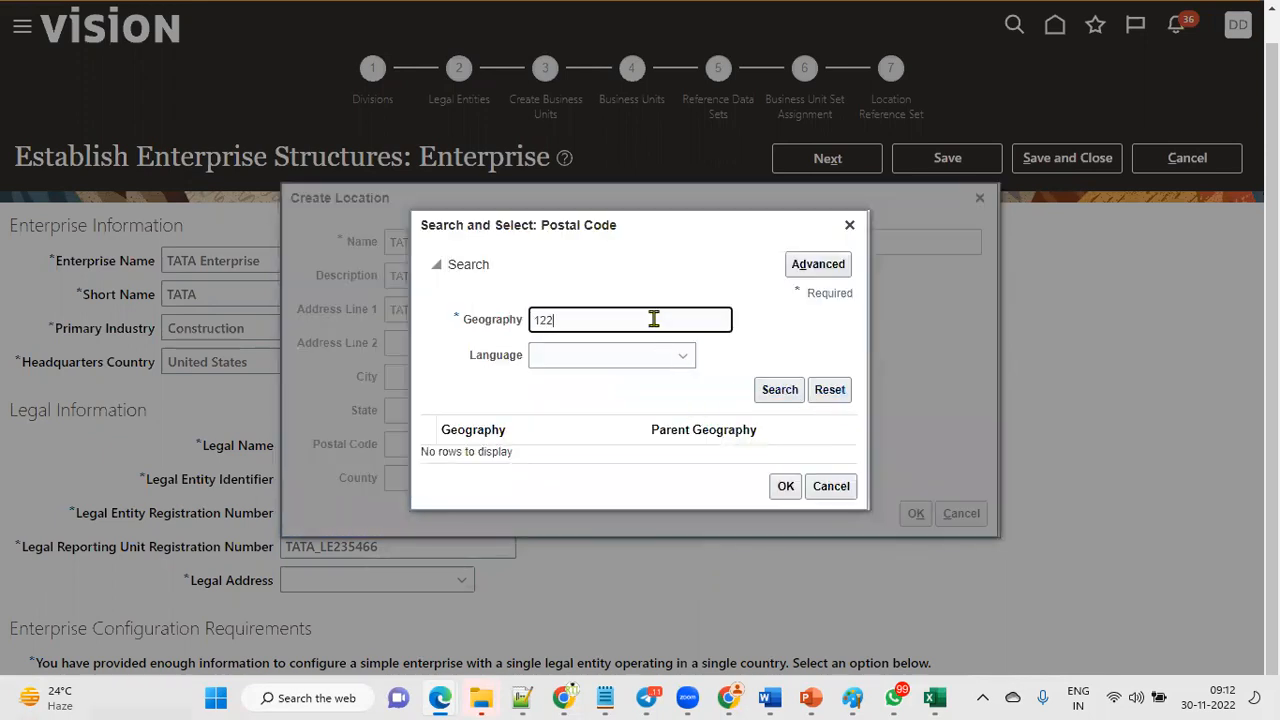
pyautogui.click(768, 390)
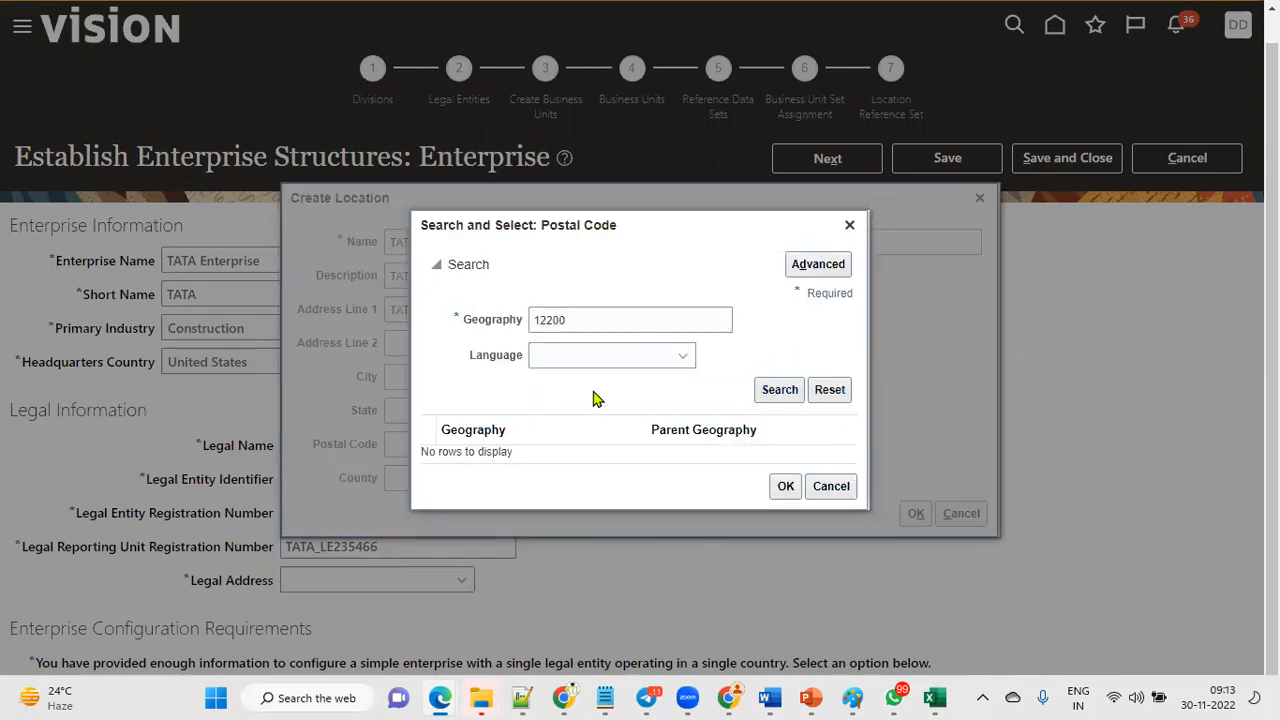
pyautogui.click(692, 438)
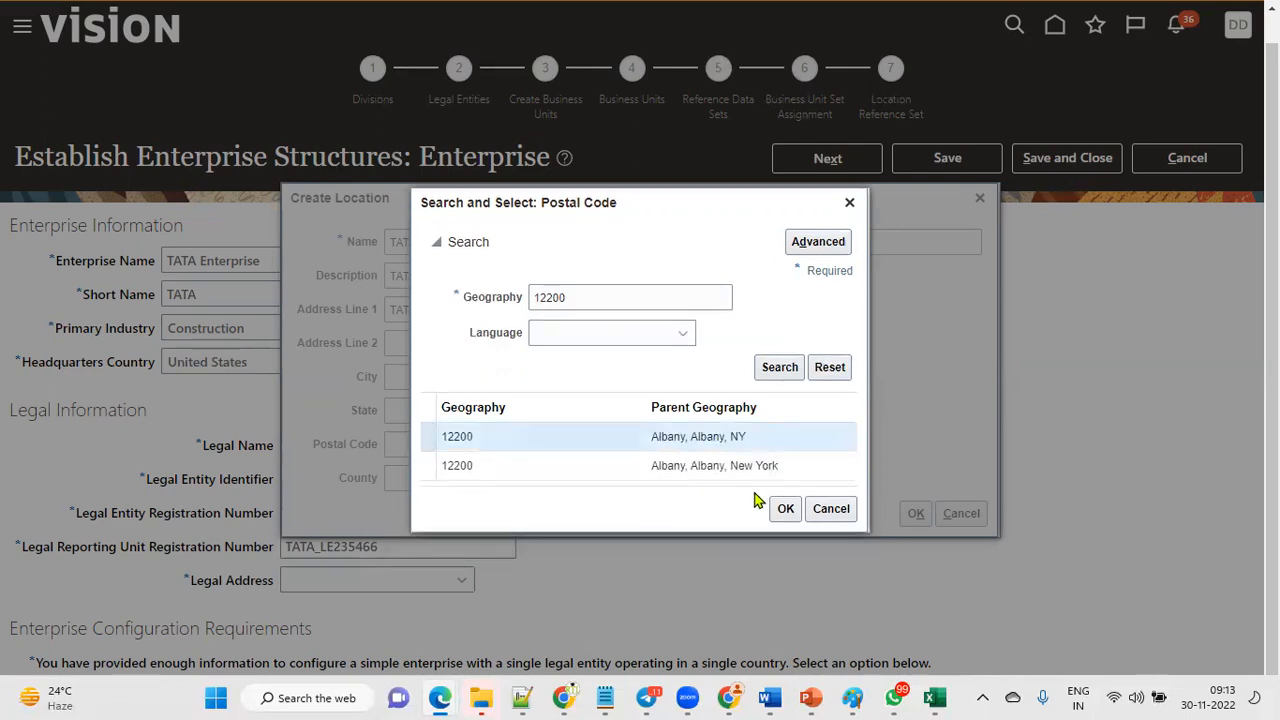
pyautogui.click(785, 508)
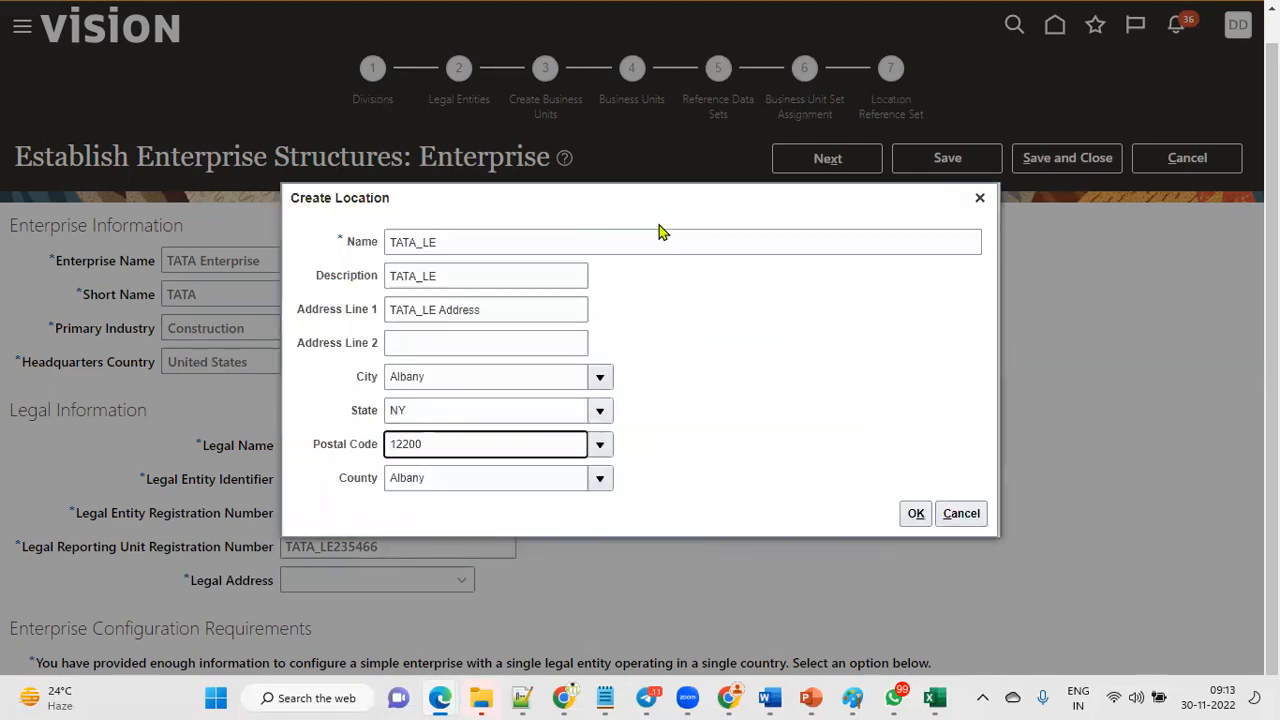
pyautogui.click(916, 513)
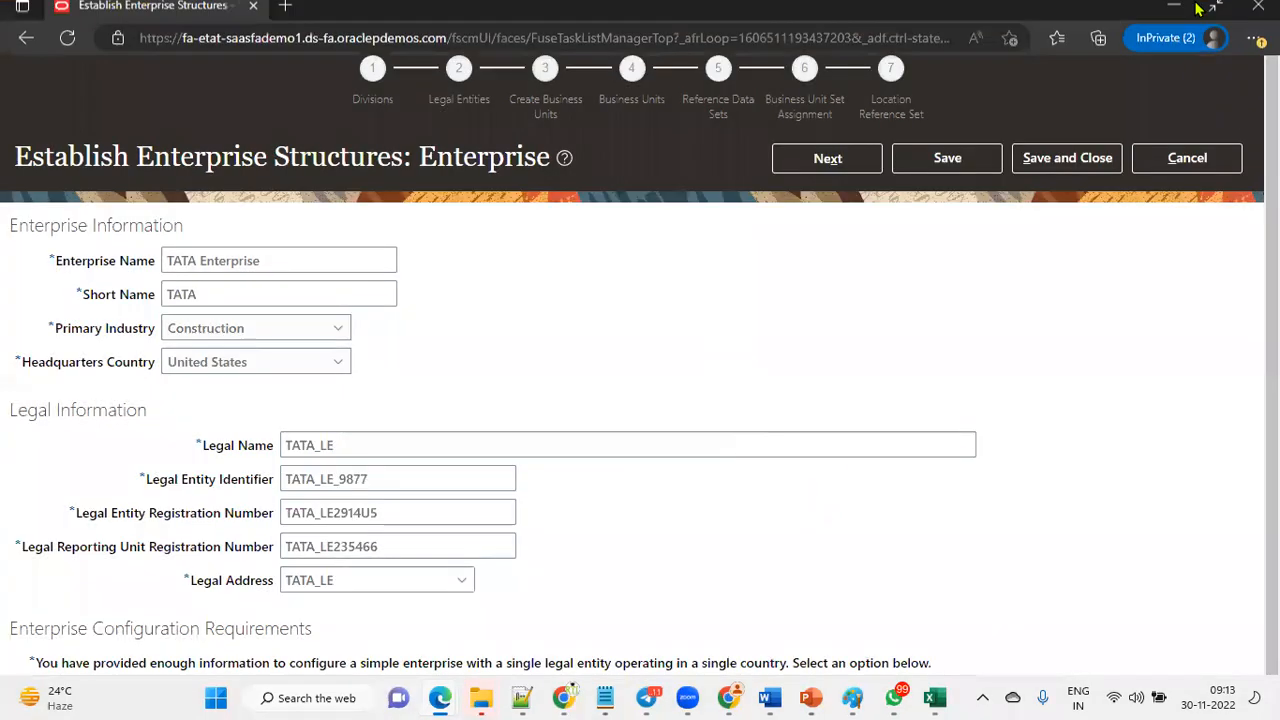
# Maximize the browser and review the Enterprise Configuration Requirements section and its setup options.
pyautogui.click(1214, 8)
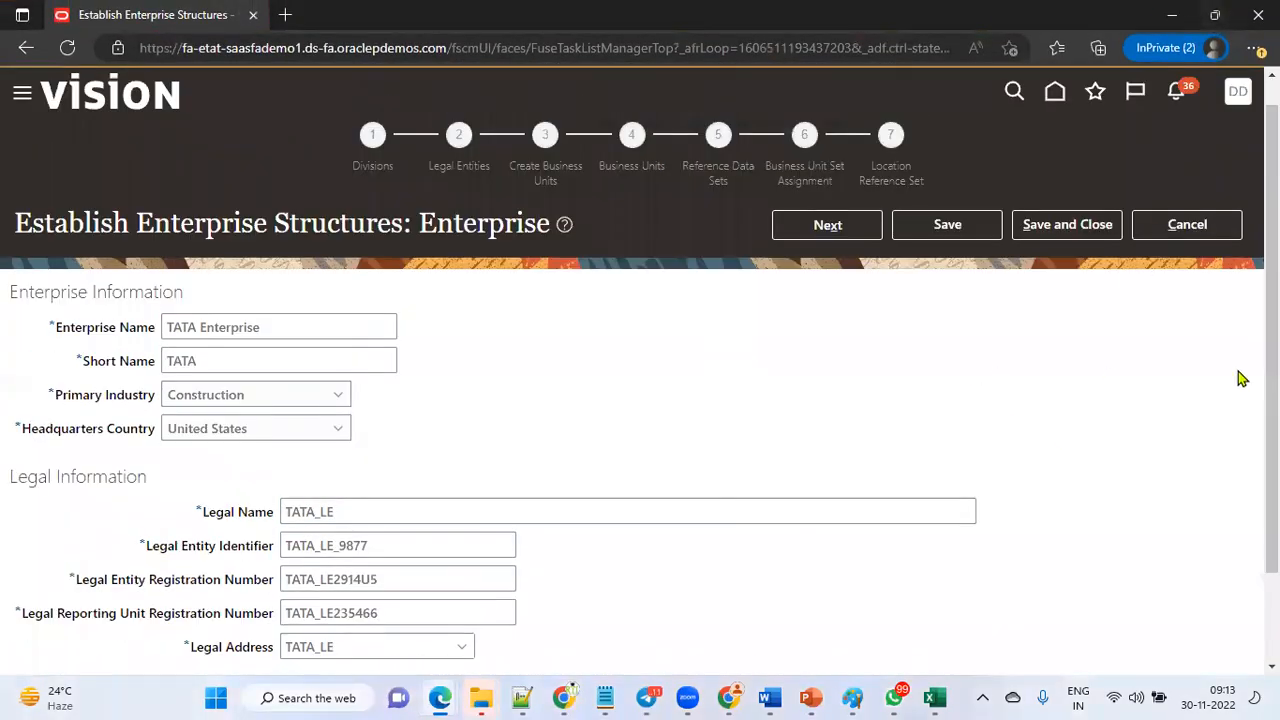
pyautogui.scroll(-1, 1271, 380)
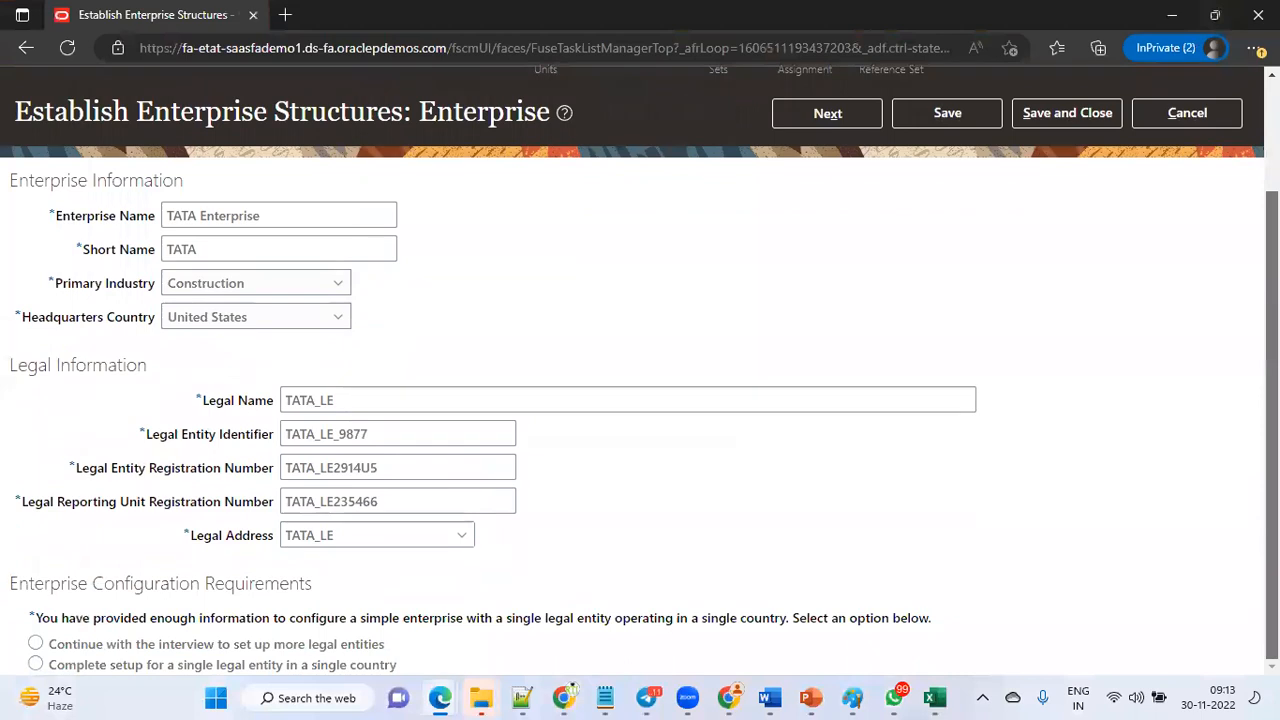
pyautogui.moveTo(12, 177); pyautogui.dragTo(189, 183)
pyautogui.click(26, 365)
pyautogui.moveTo(26, 365); pyautogui.dragTo(148, 366)
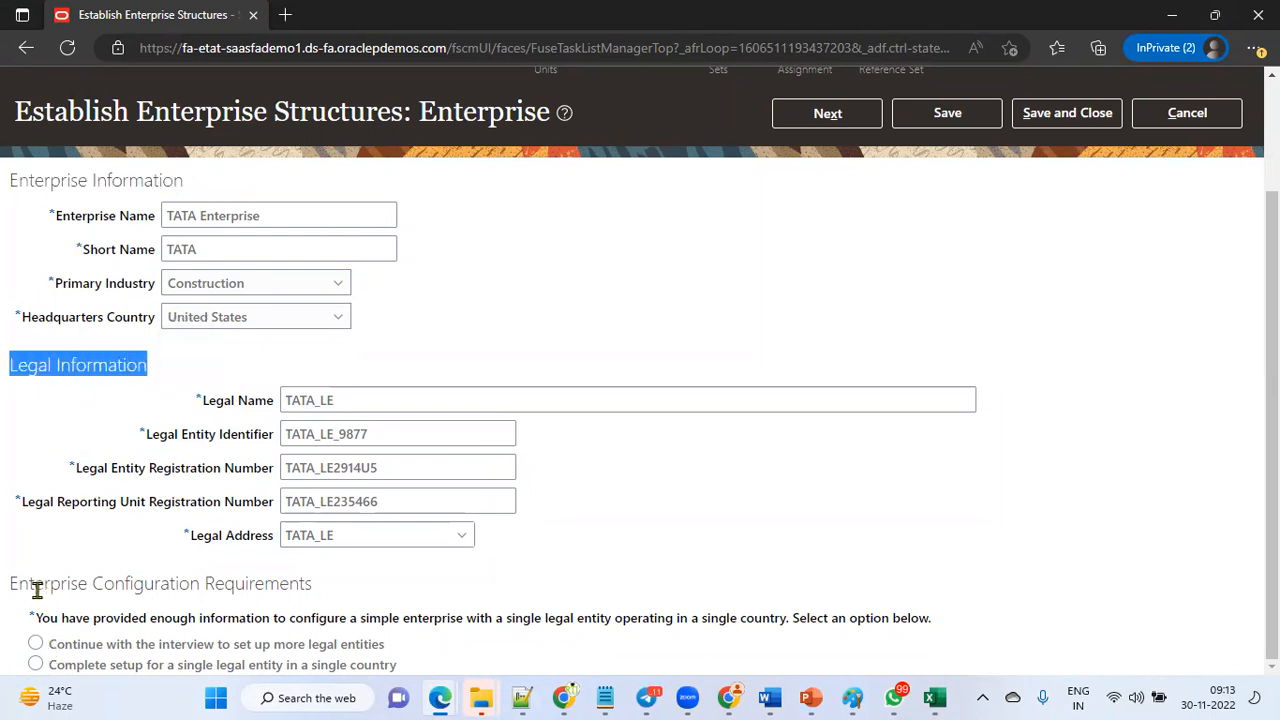
pyautogui.moveTo(12, 584); pyautogui.dragTo(343, 560)
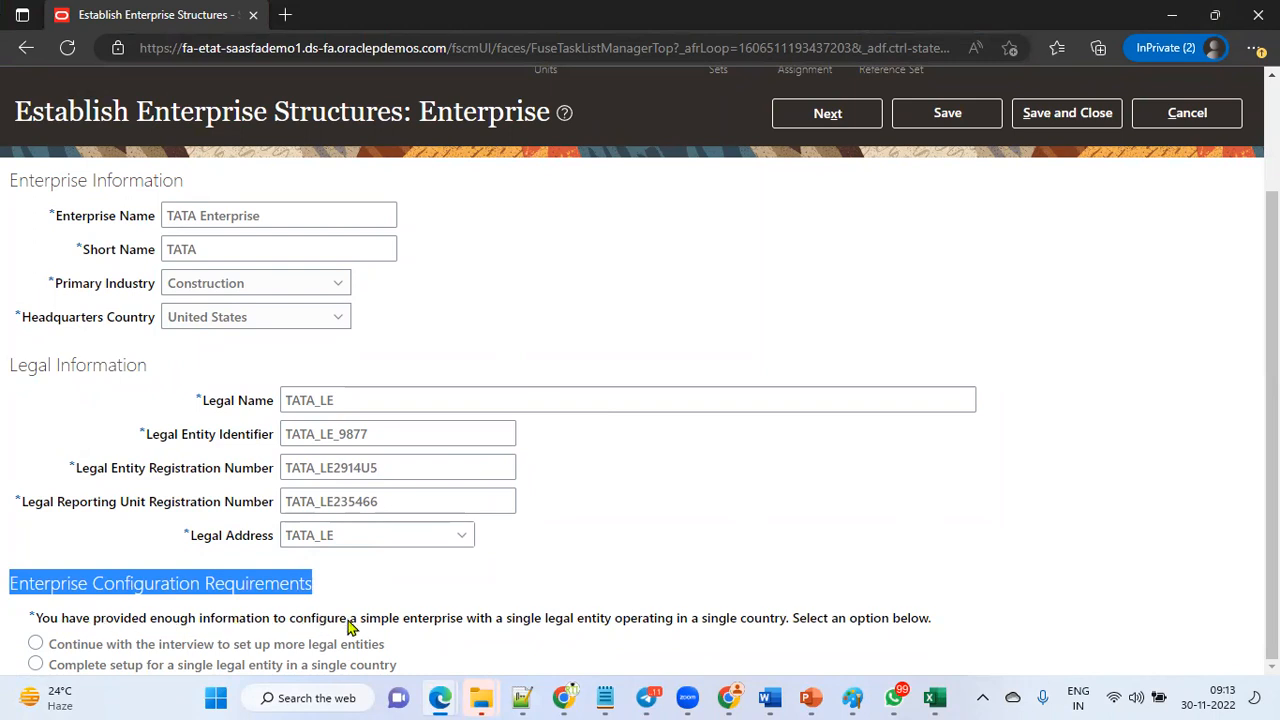
pyautogui.moveTo(361, 621); pyautogui.dragTo(612, 624)
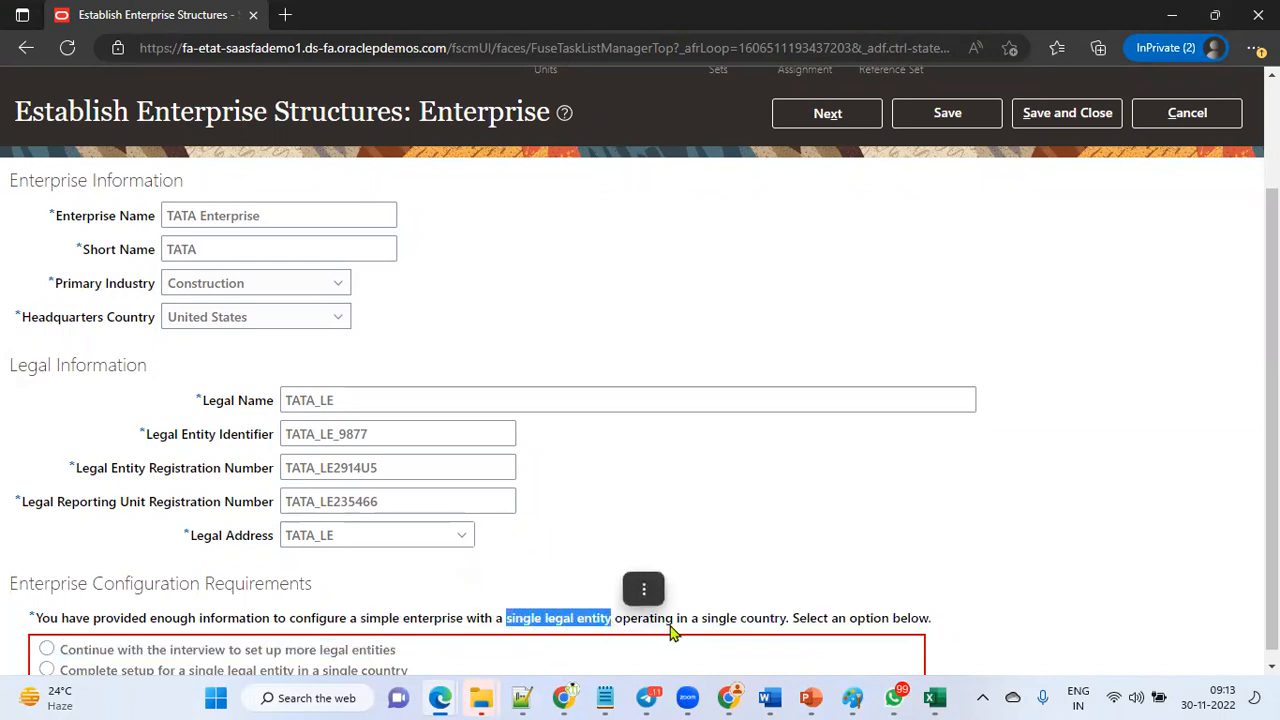
# Examine the enterprise configuration message about a single legal entity operating in a single country.
pyautogui.moveTo(703, 621); pyautogui.dragTo(789, 623)
pyautogui.click(757, 502)
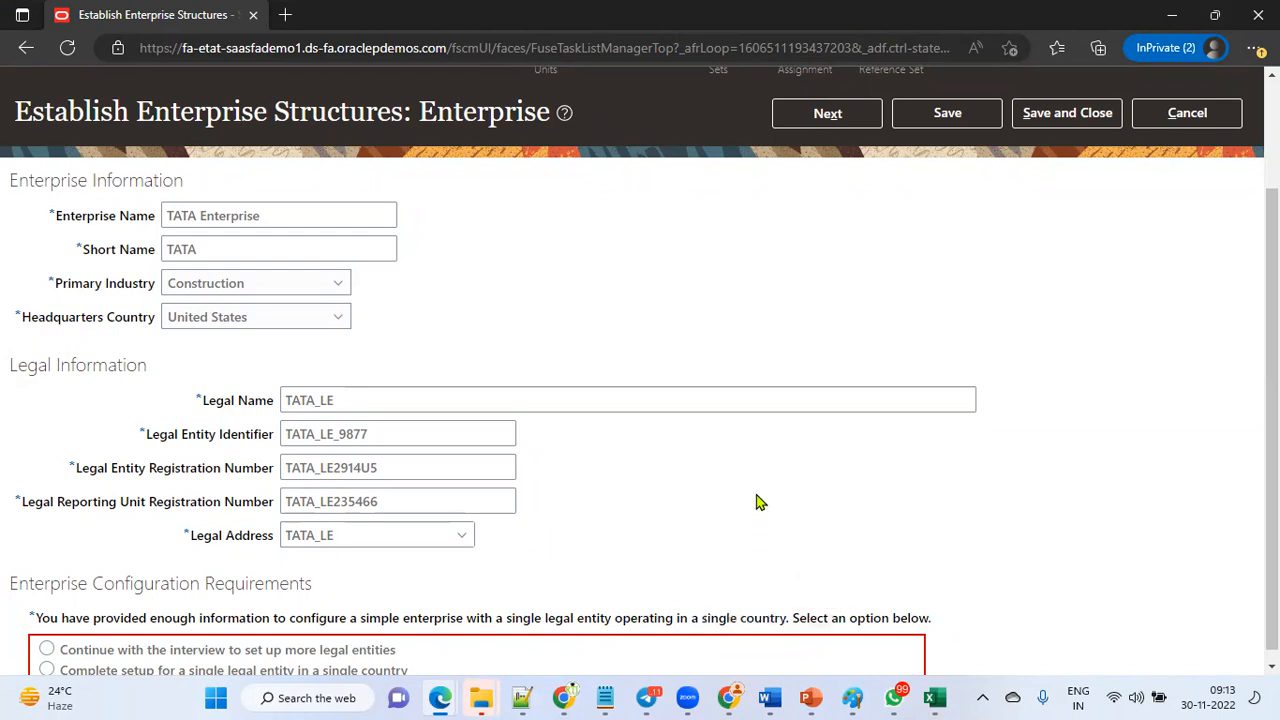
pyautogui.scroll(1, 757, 502)
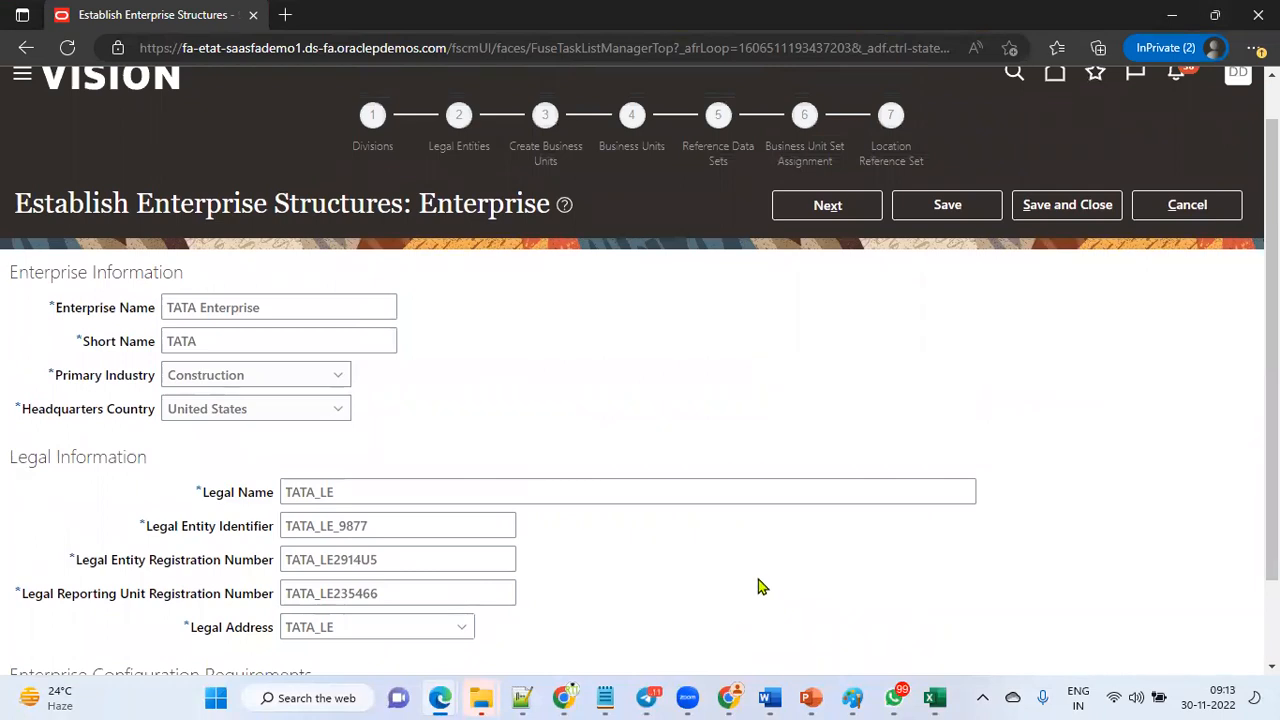
pyautogui.scroll(-1, 706, 553)
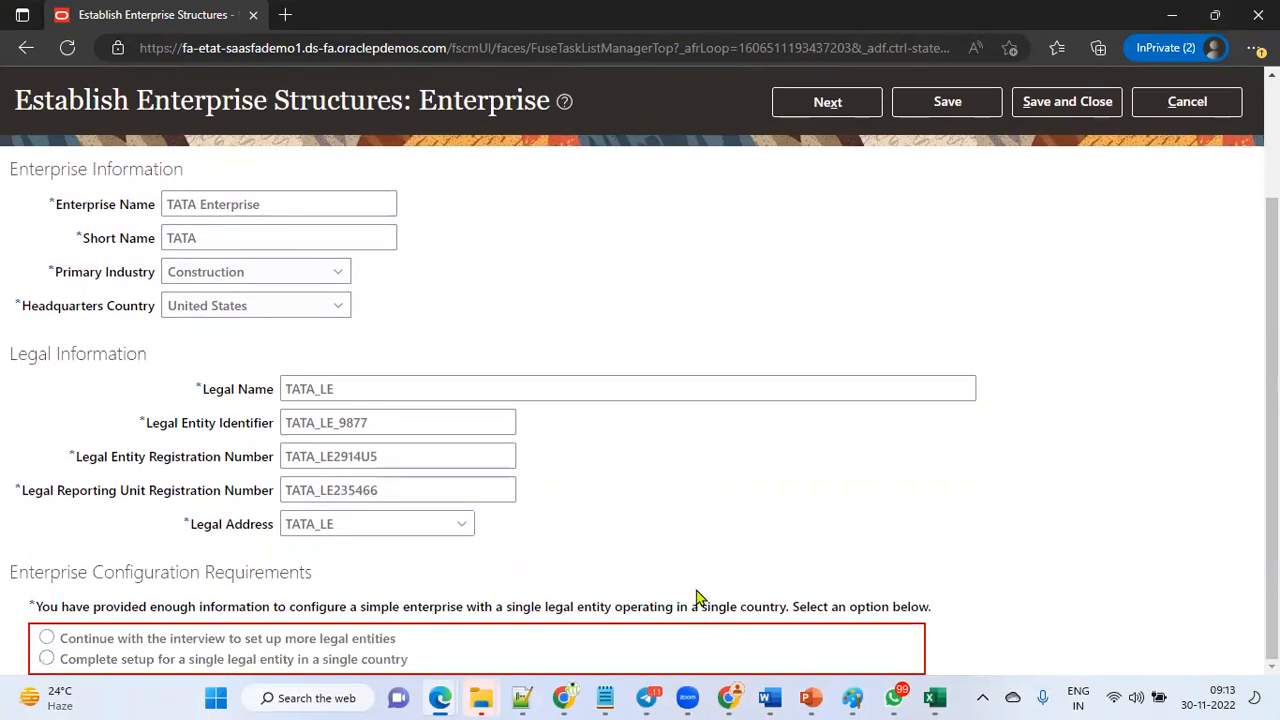
pyautogui.scroll(2, 700, 598)
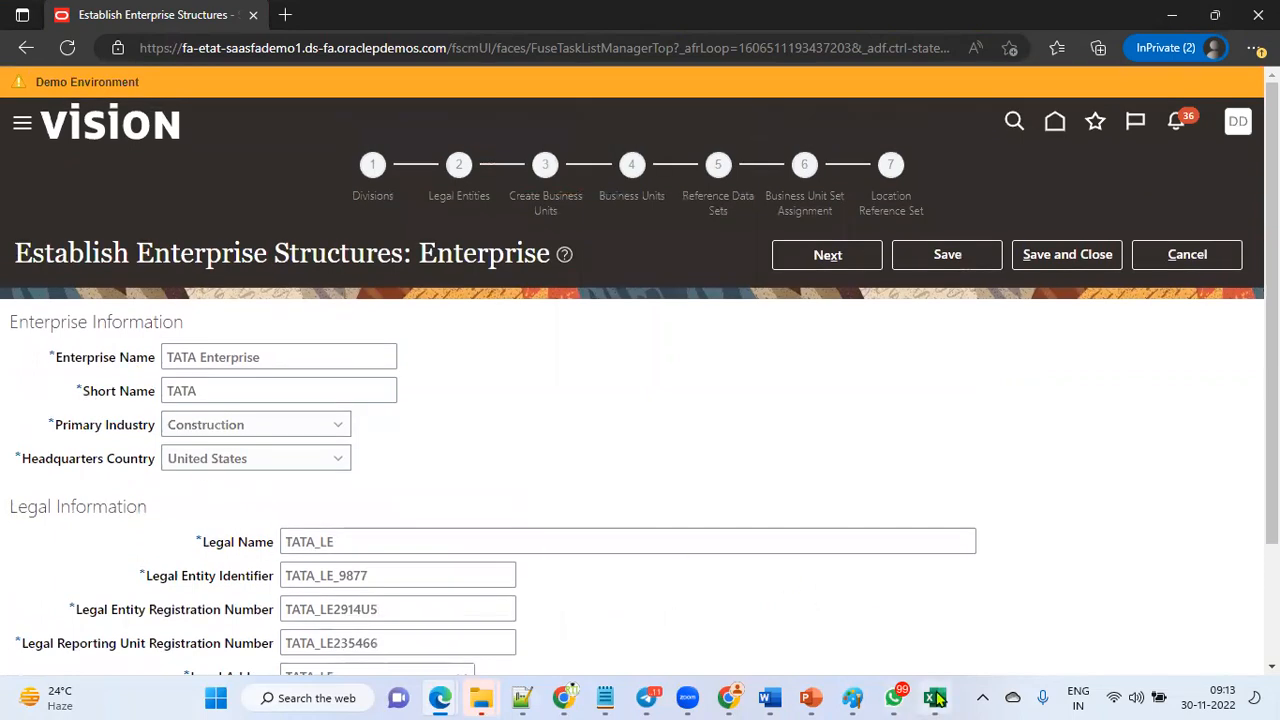
# Switch to the Excel training workbook and review the ESC sheet's enterprise structure items such as divisions, legal entity and ledger.
pyautogui.click(936, 698)
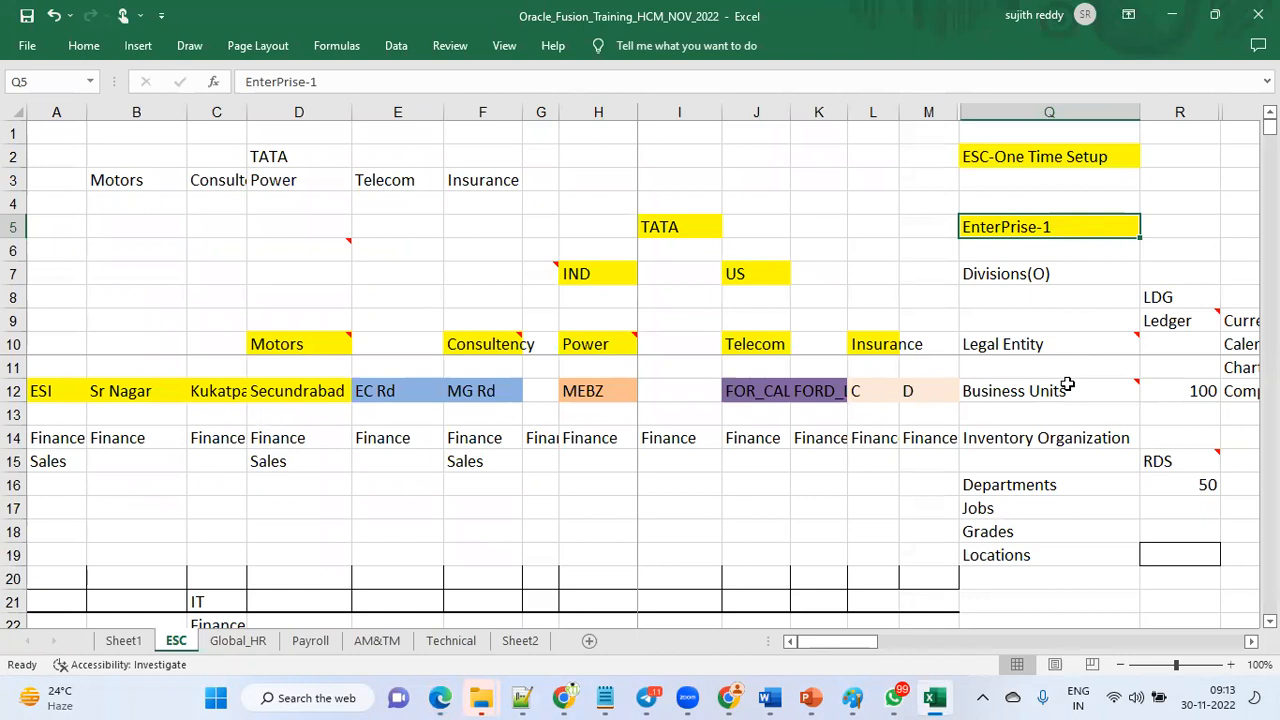
pyautogui.click(1066, 344)
pyautogui.click(1064, 226)
pyautogui.moveTo(1044, 399)
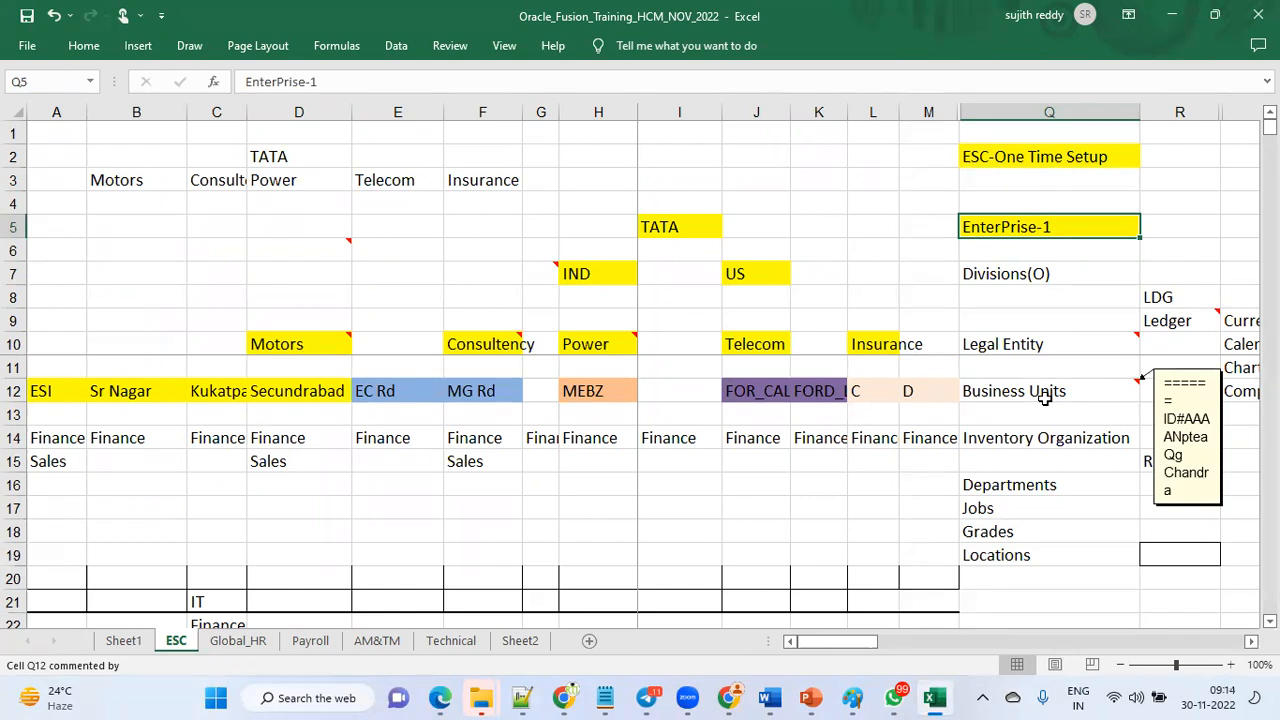
pyautogui.click(1042, 342)
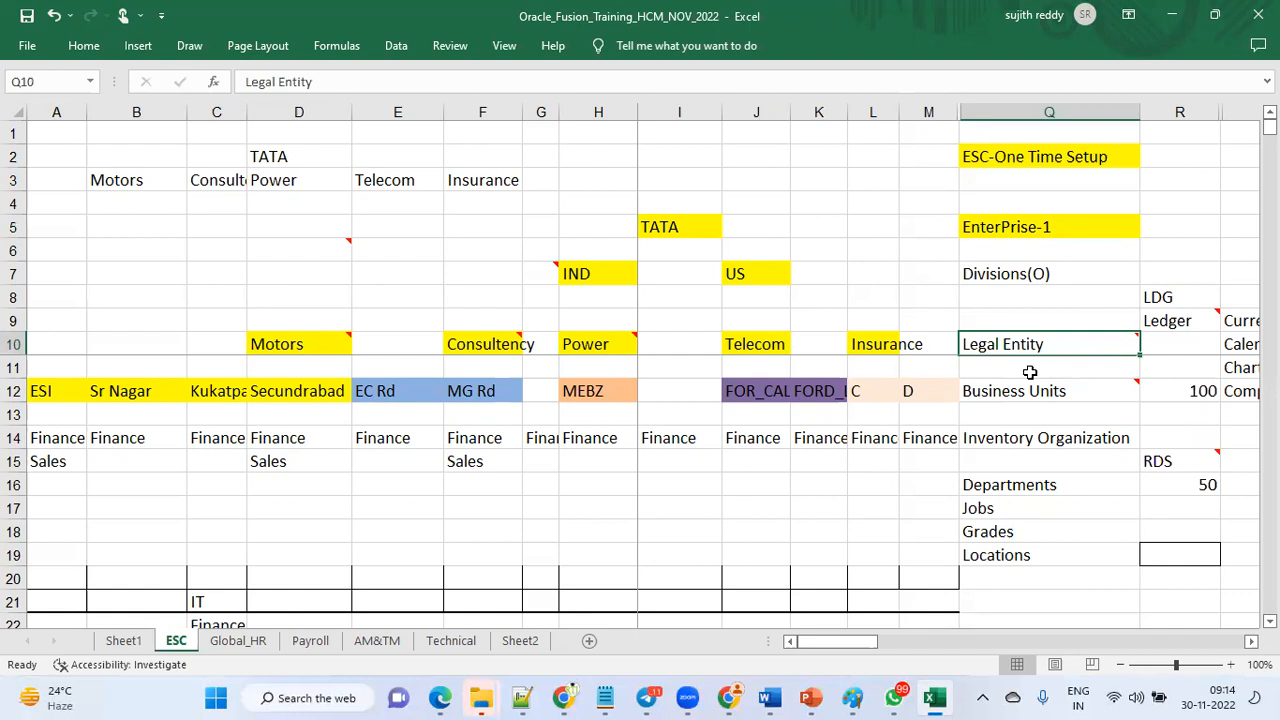
pyautogui.click(1054, 227)
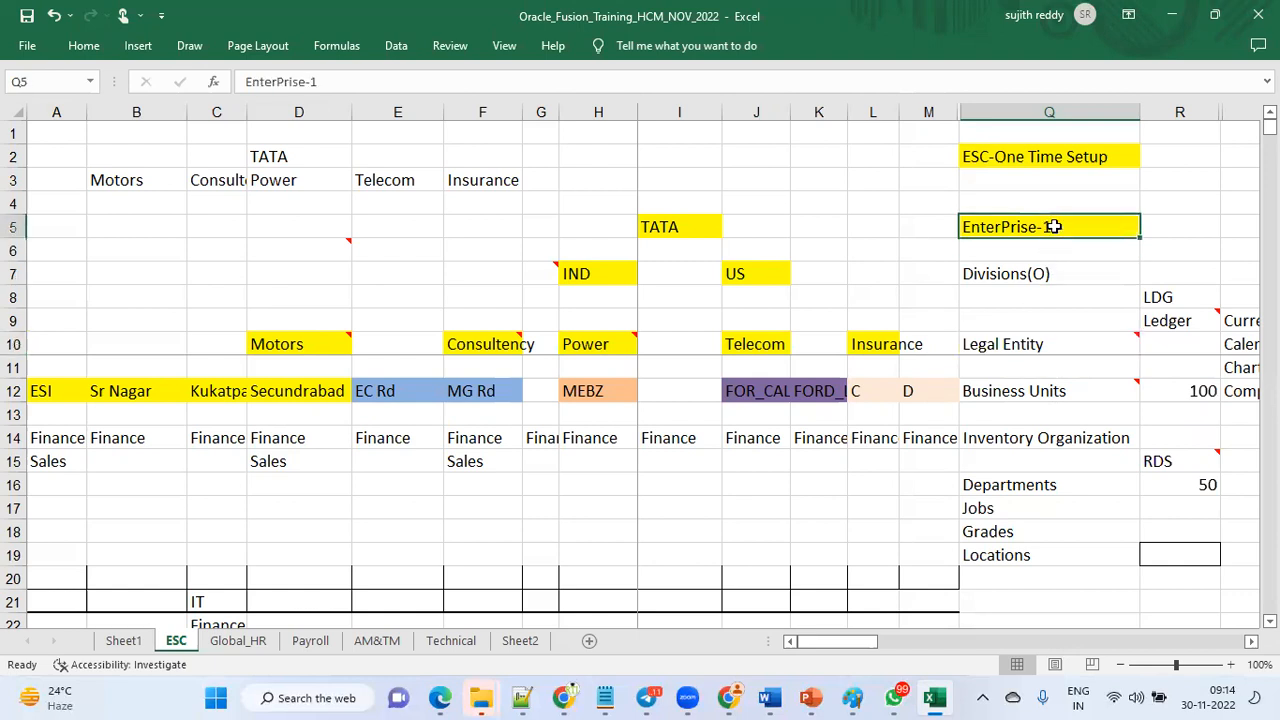
pyautogui.click(1075, 340)
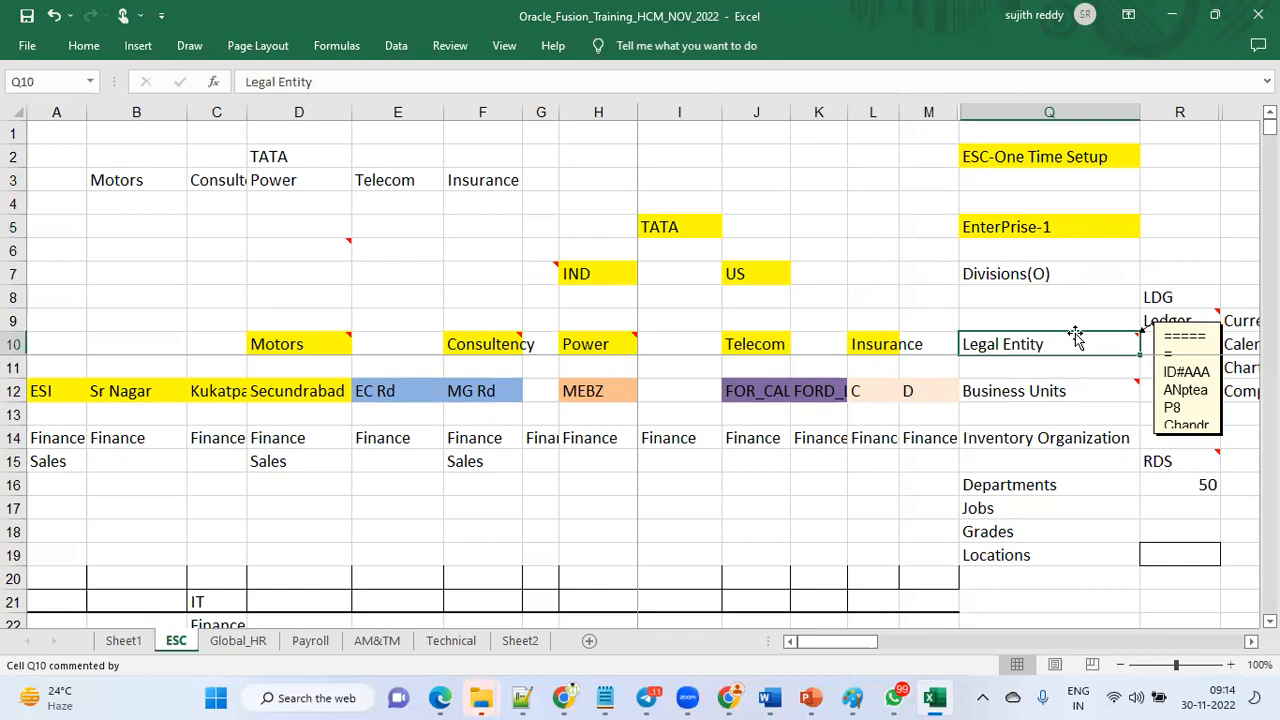
pyautogui.click(1090, 390)
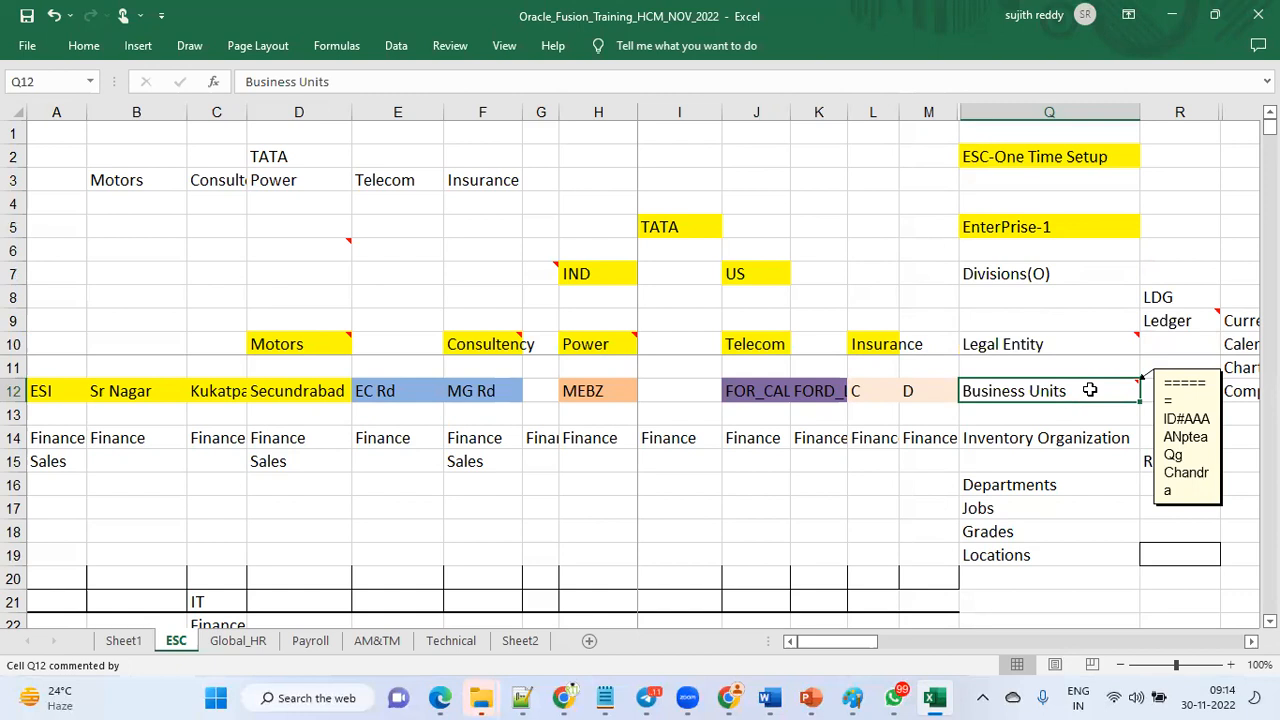
pyautogui.click(1070, 448)
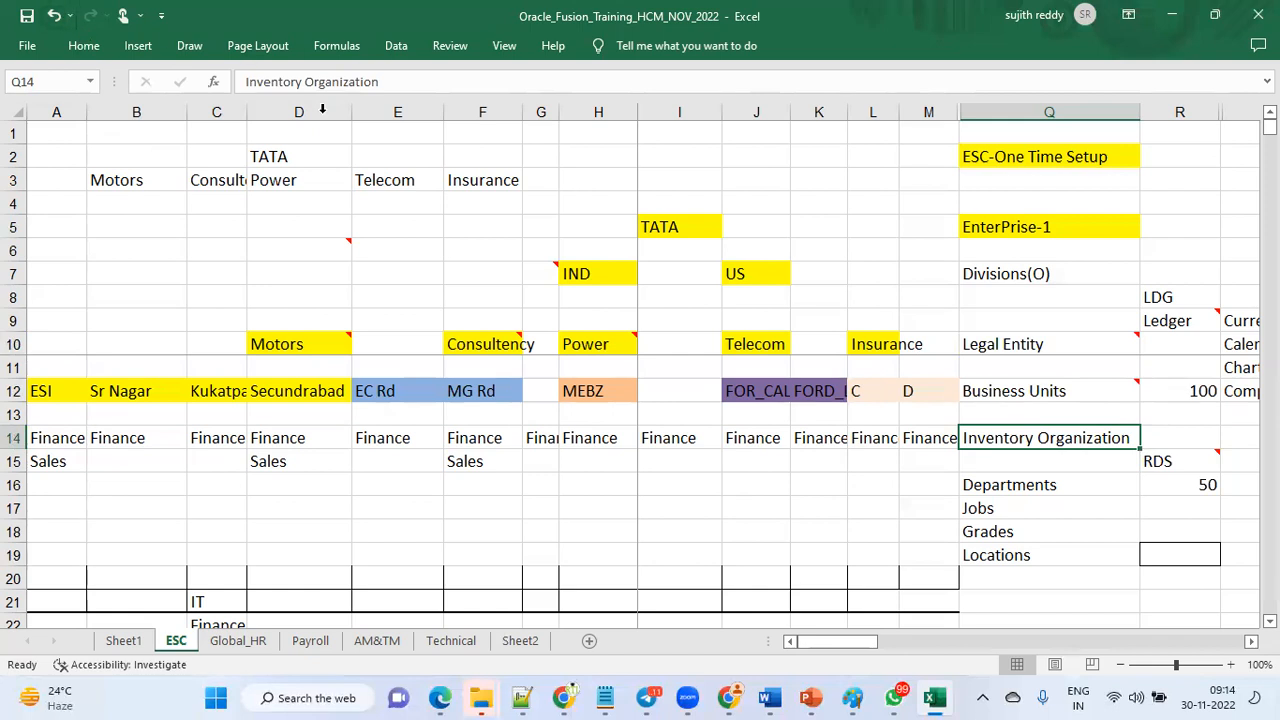
pyautogui.click(1120, 342)
pyautogui.click(1213, 325)
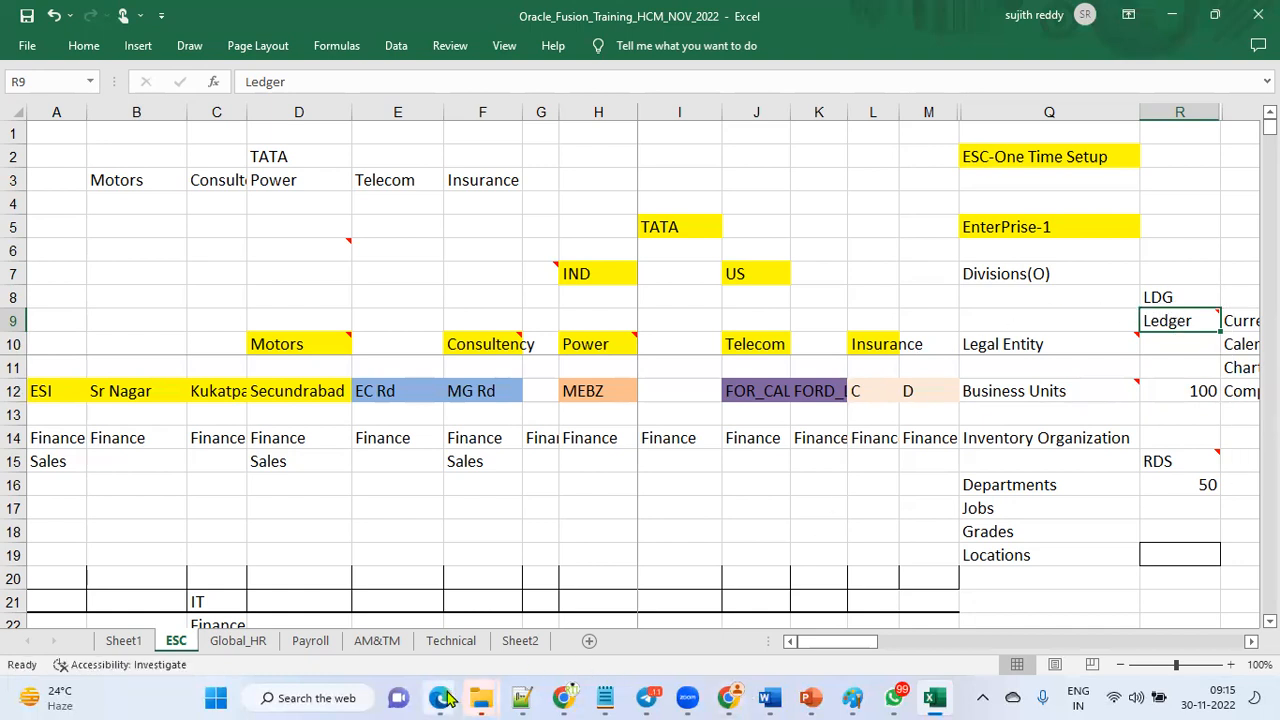
# Return to the browser and choose to continue with the interview to set up more legal entities.
pyautogui.moveTo(445, 698)
pyautogui.click(640, 625)
pyautogui.scroll(-2, 745, 560)
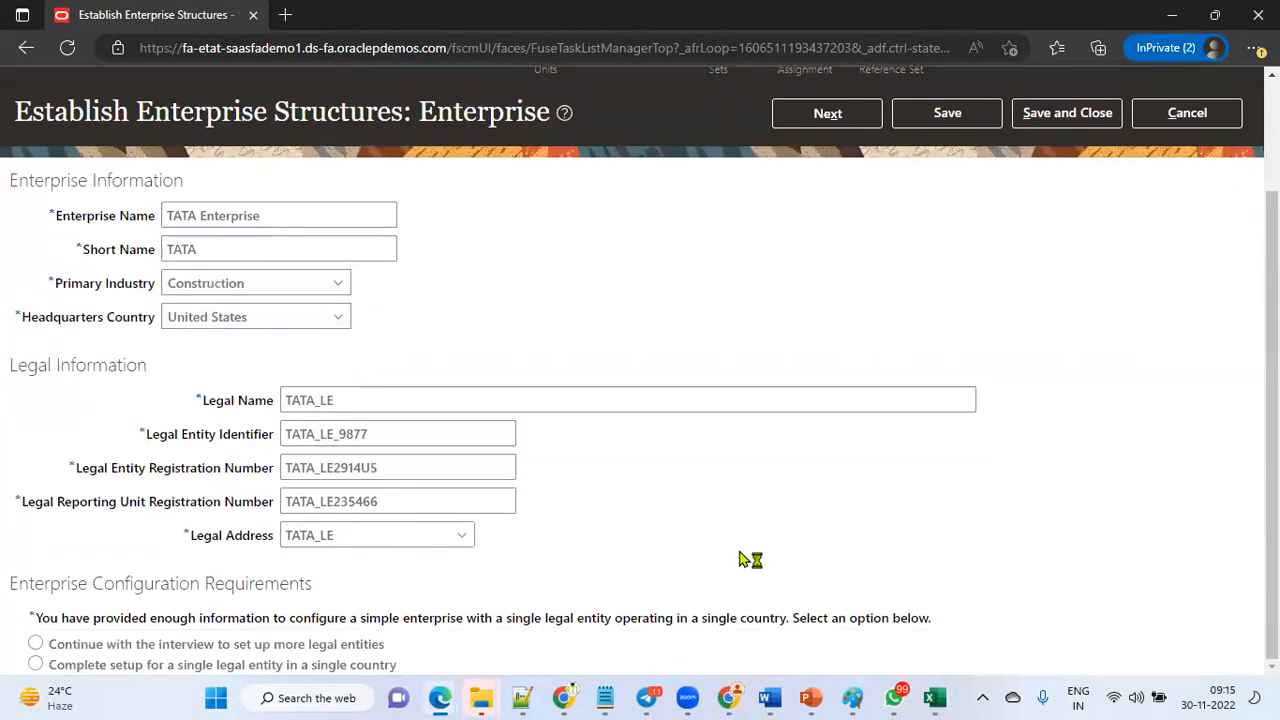
pyautogui.click(37, 648)
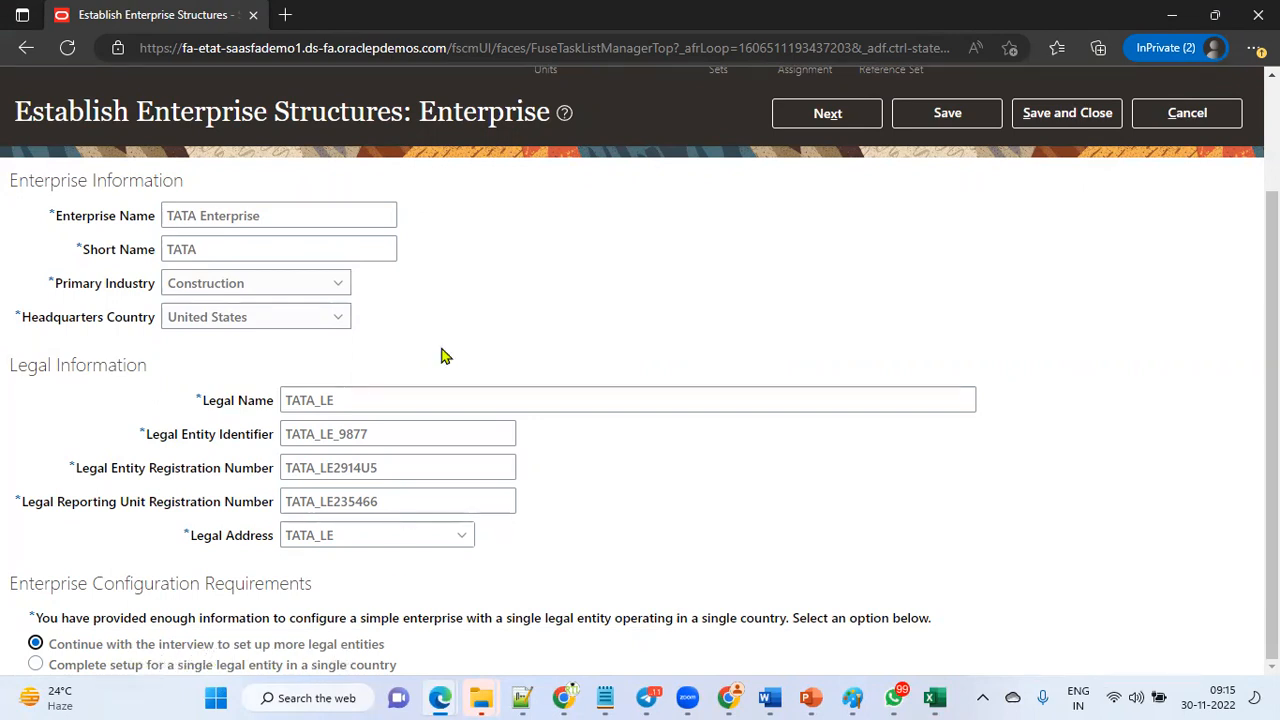
pyautogui.scroll(3, 440, 295)
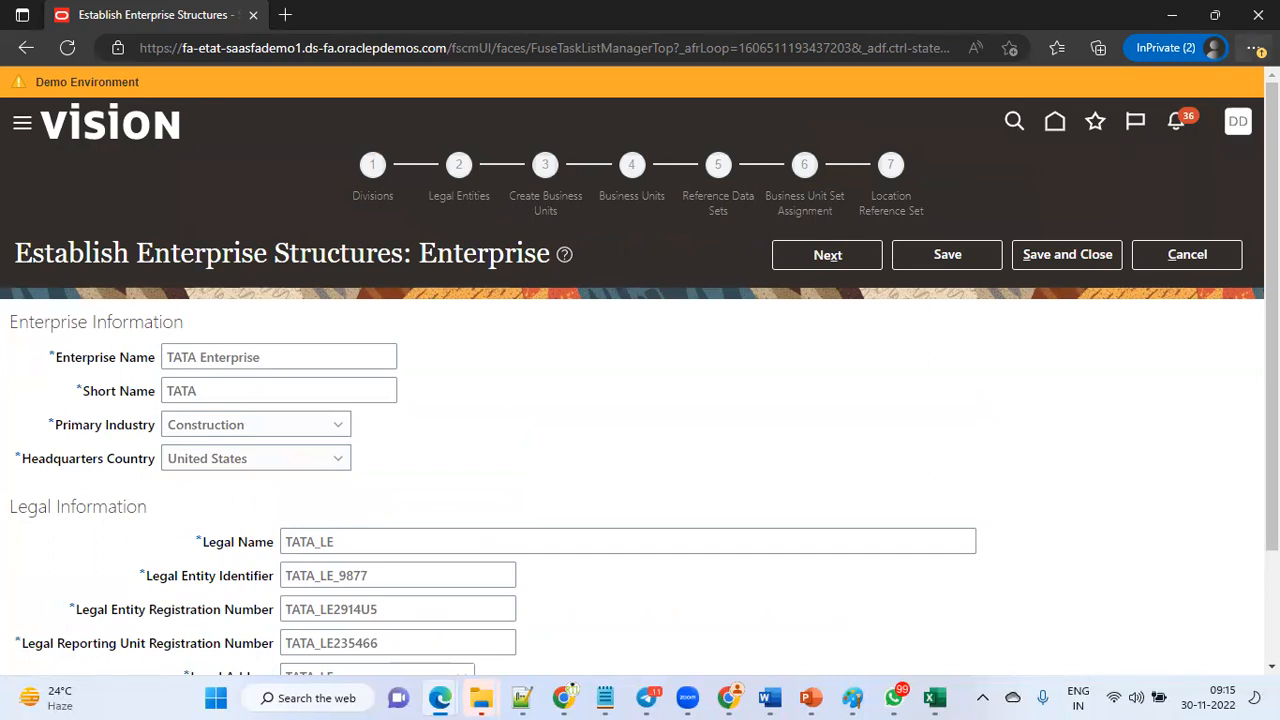
# Advance from the Enterprise page to the Divisions step of the setup.
pyautogui.click(1255, 48)
pyautogui.click(1222, 146)
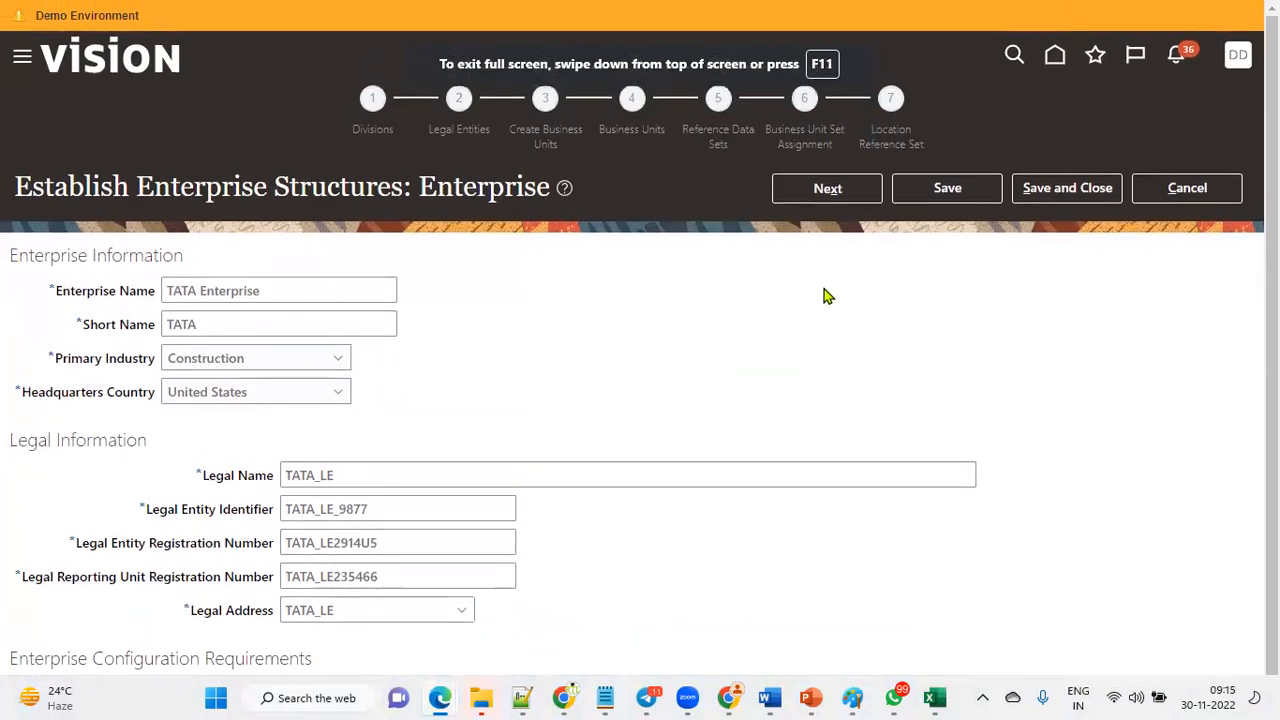
pyautogui.click(830, 190)
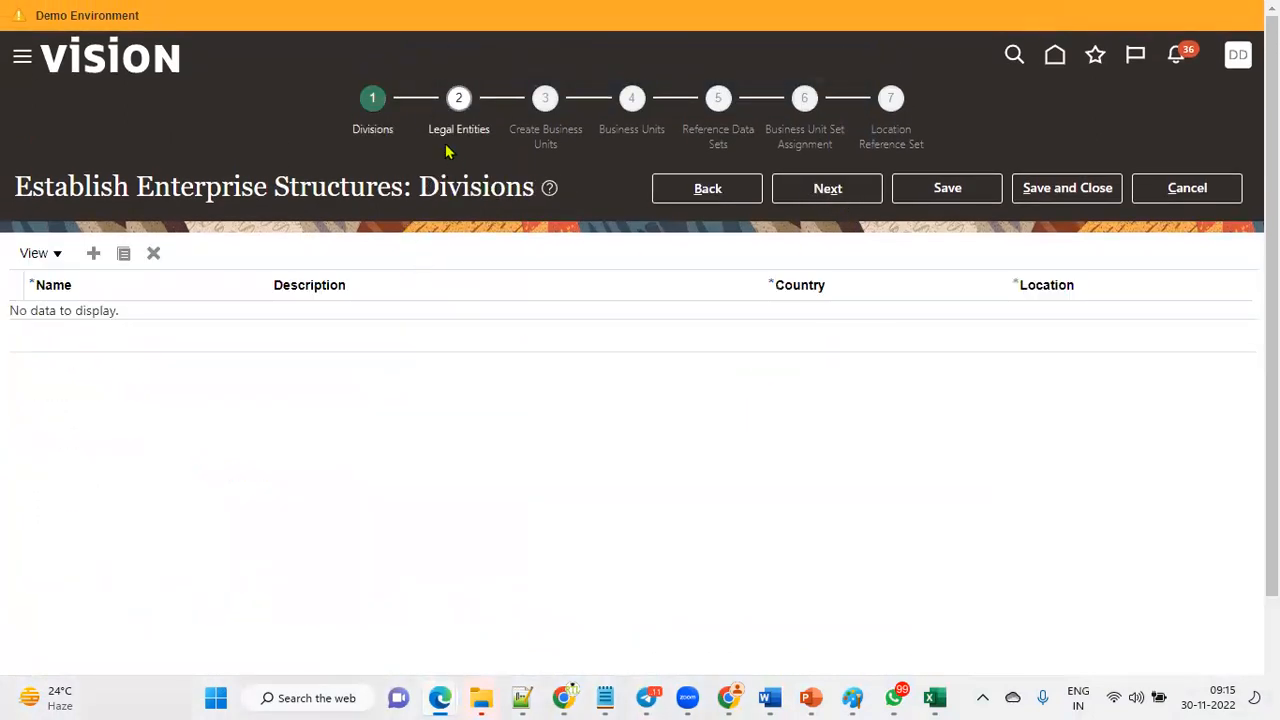
# Compare the Divisions step with the Divisions entry in the Excel setup sheet.
pyautogui.moveTo(140, 187); pyautogui.dragTo(266, 189)
pyautogui.hotkey('alt', 'Tab')
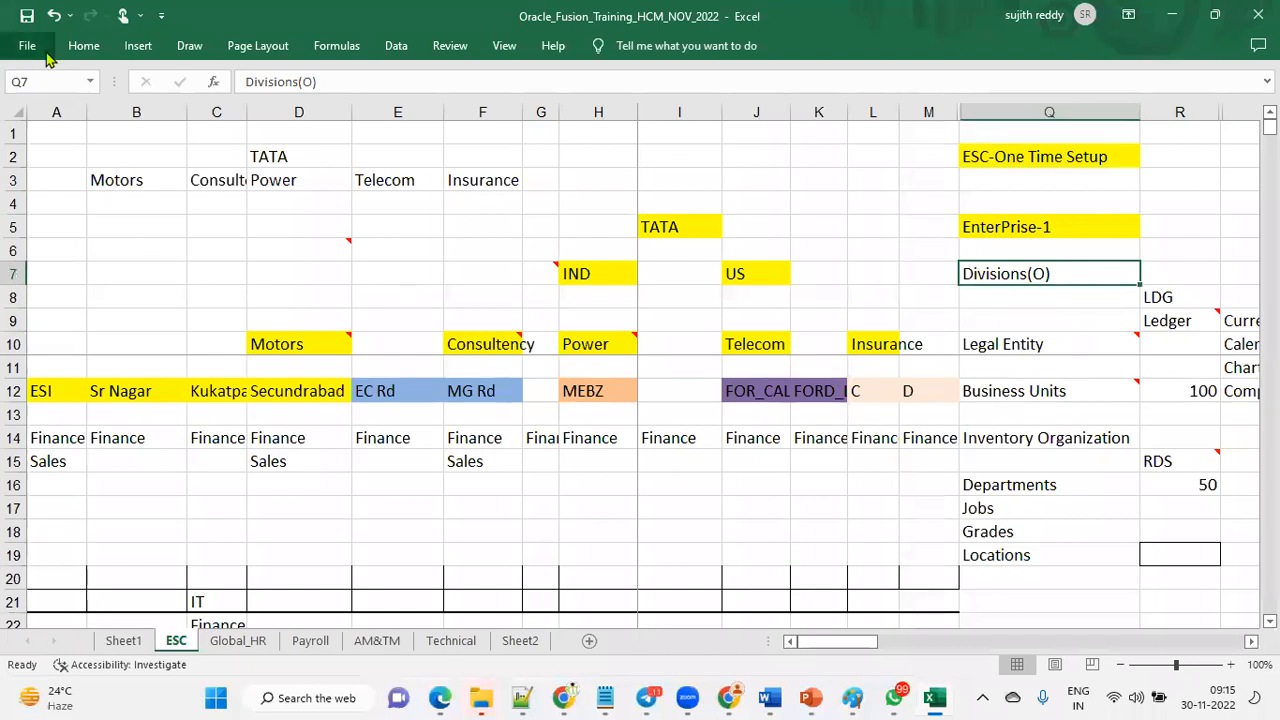
pyautogui.click(84, 45)
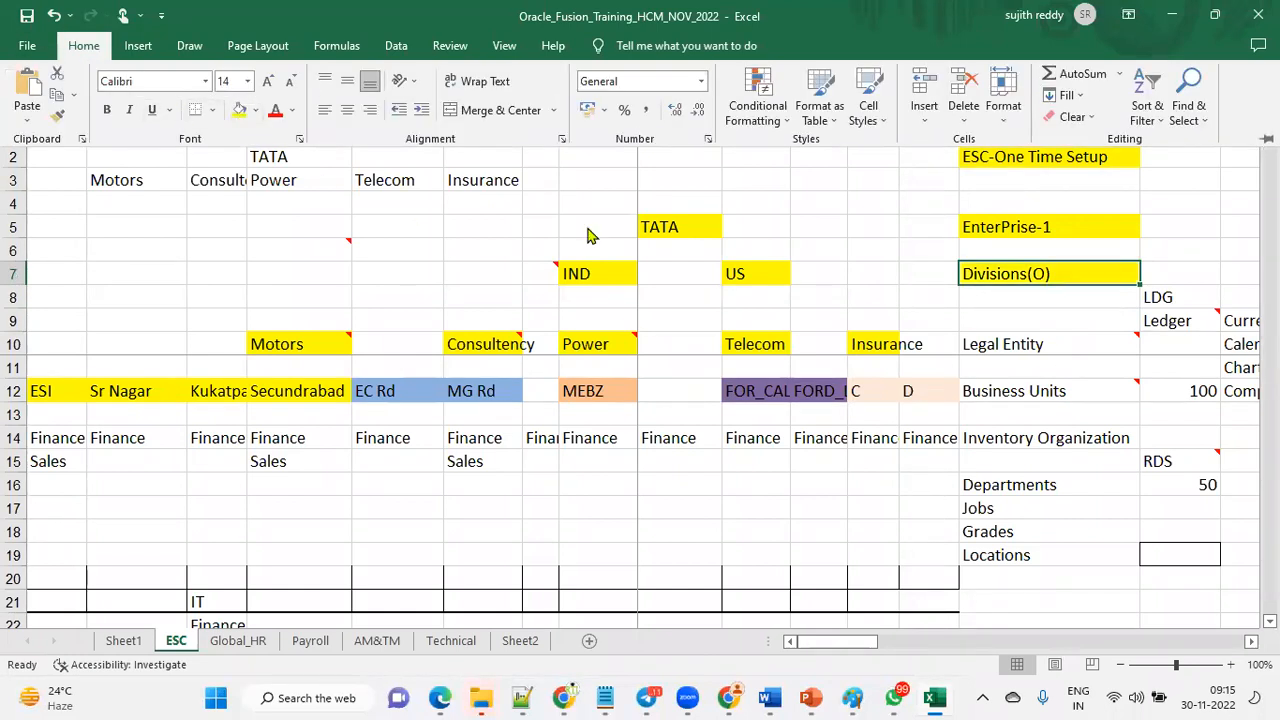
pyautogui.hotkey('alt', 'Tab')
pyautogui.click(312, 407)
pyautogui.moveTo(420, 188); pyautogui.dragTo(530, 188)
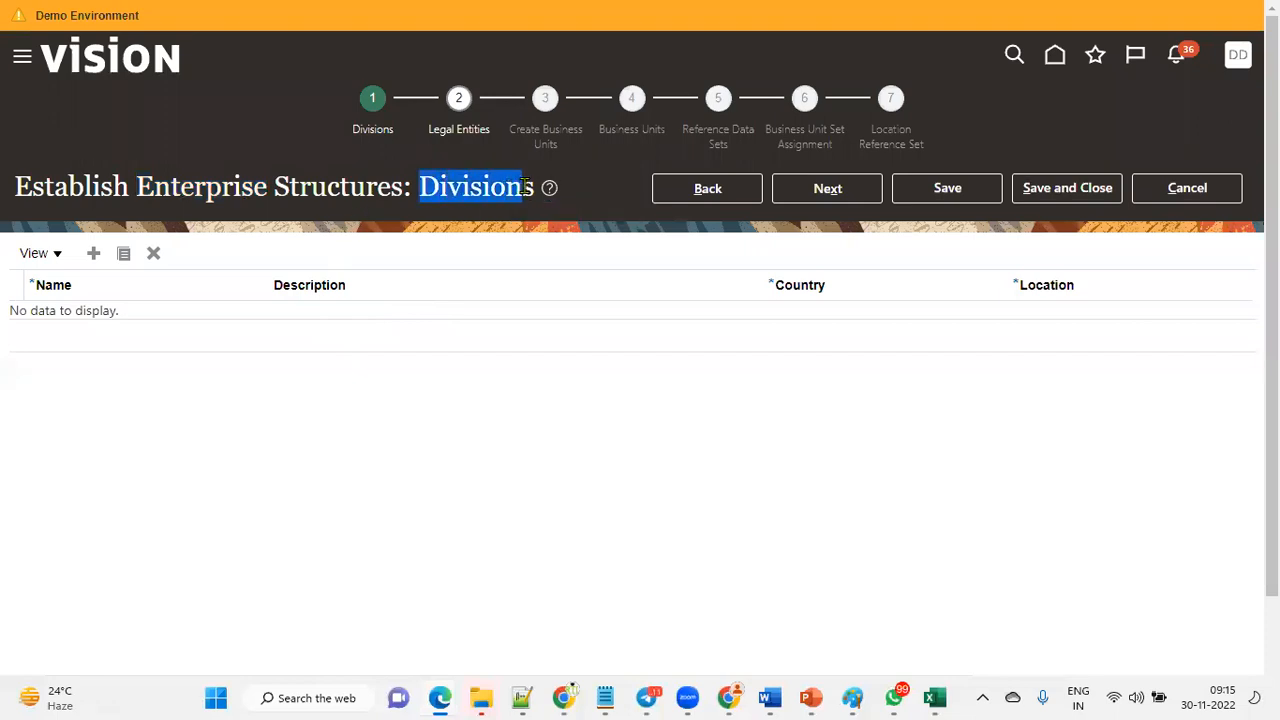
# Add a division named TATA_USA_DIVISION and use the same text as its description.
pyautogui.click(406, 294)
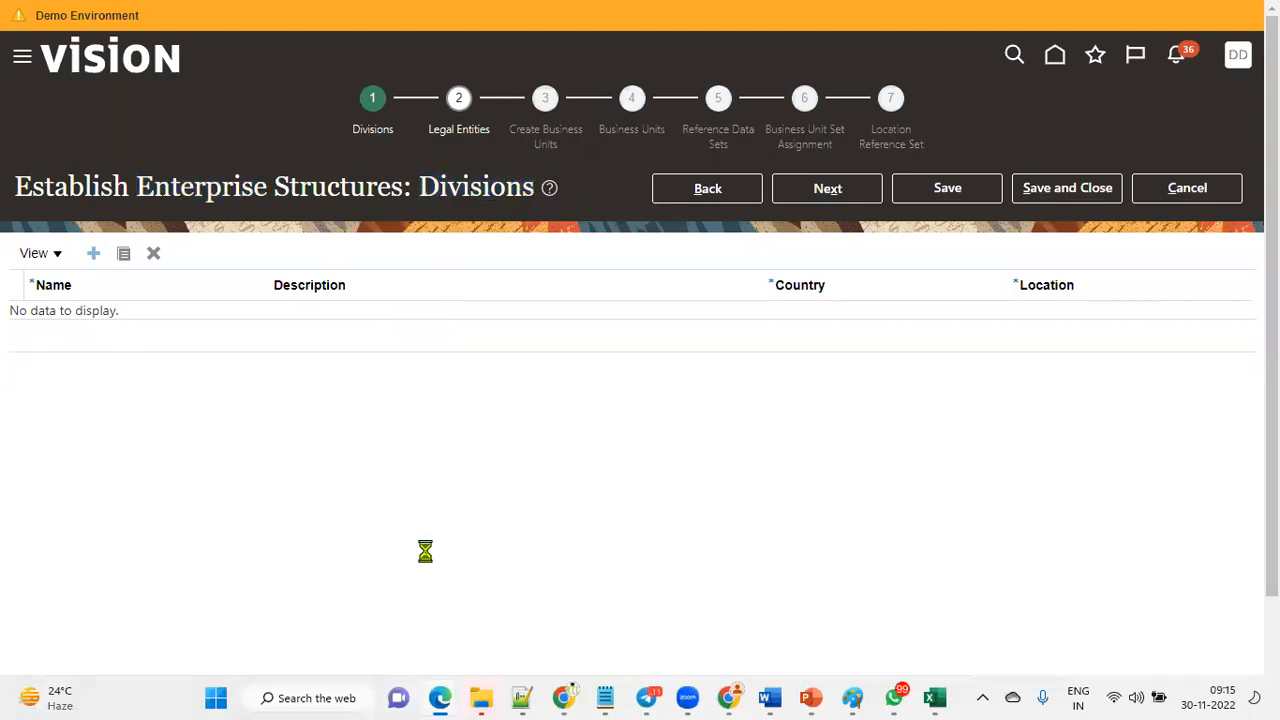
pyautogui.click(230, 321)
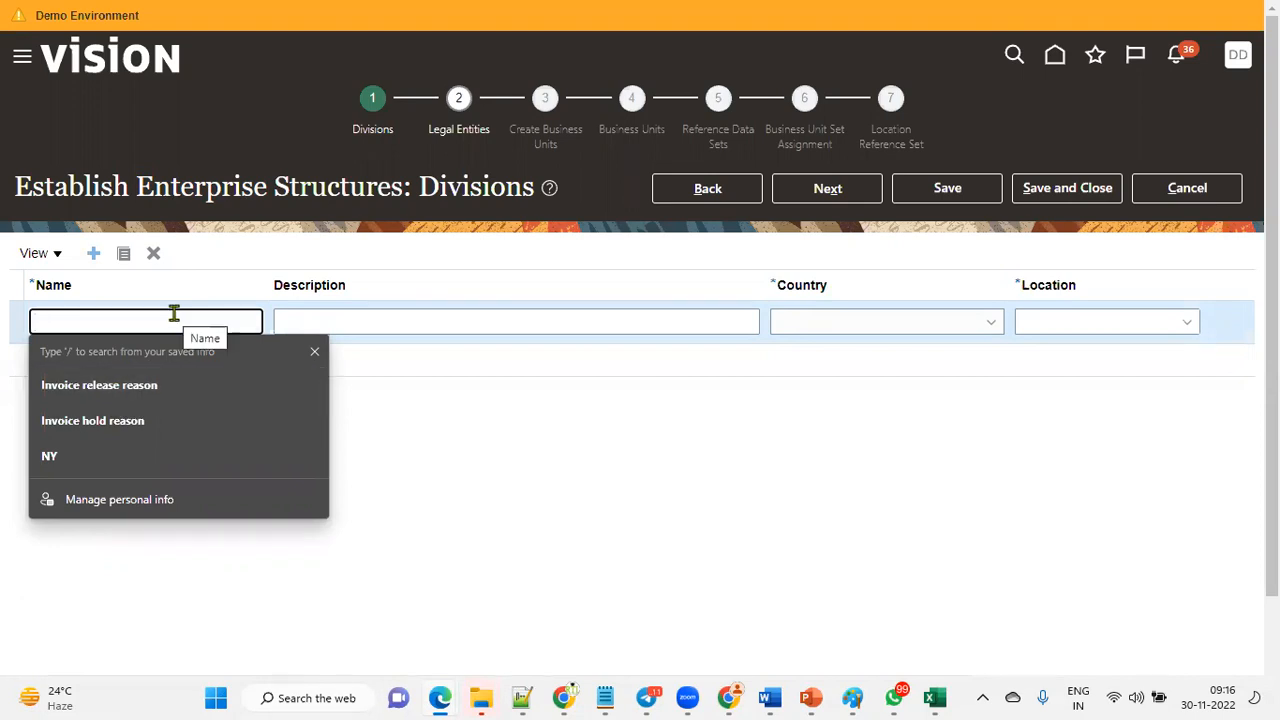
pyautogui.write('TATA_')
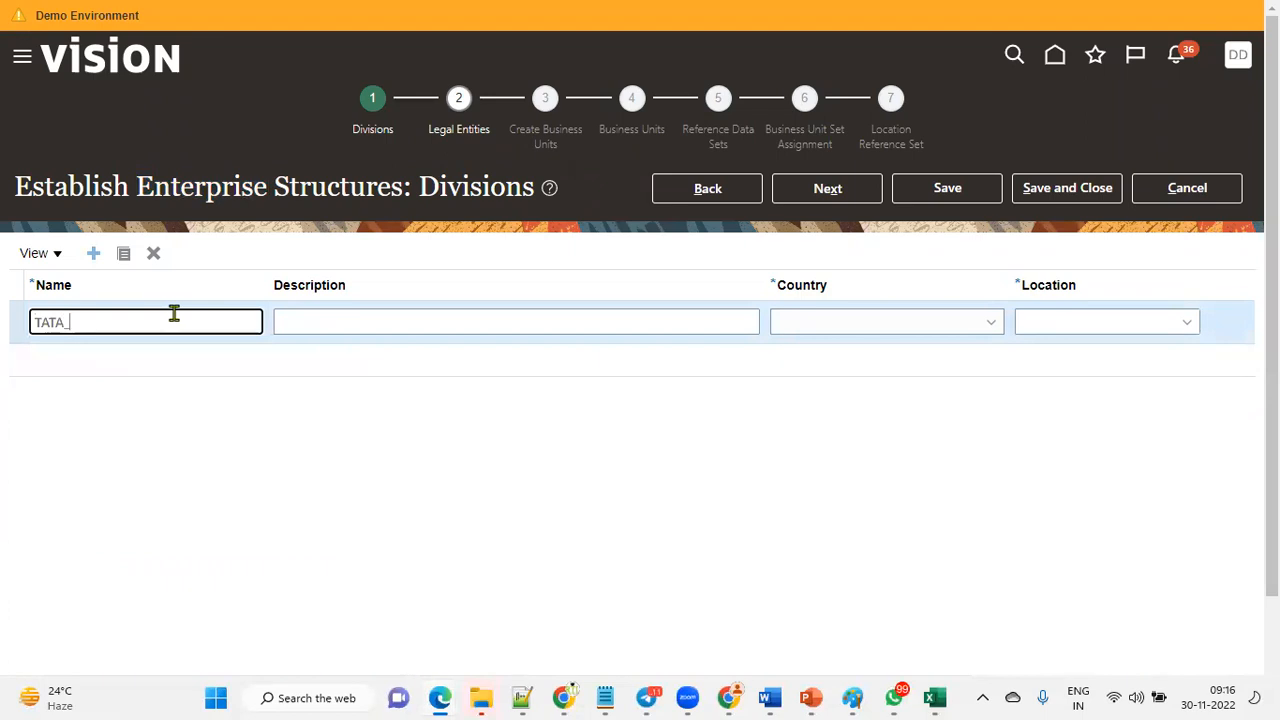
pyautogui.write('USA_')
pyautogui.write('DIVISION')
pyautogui.moveTo(174, 314); pyautogui.dragTo(2, 323)
pyautogui.hotkey('ctrl', 'c')
pyautogui.press('Tab')
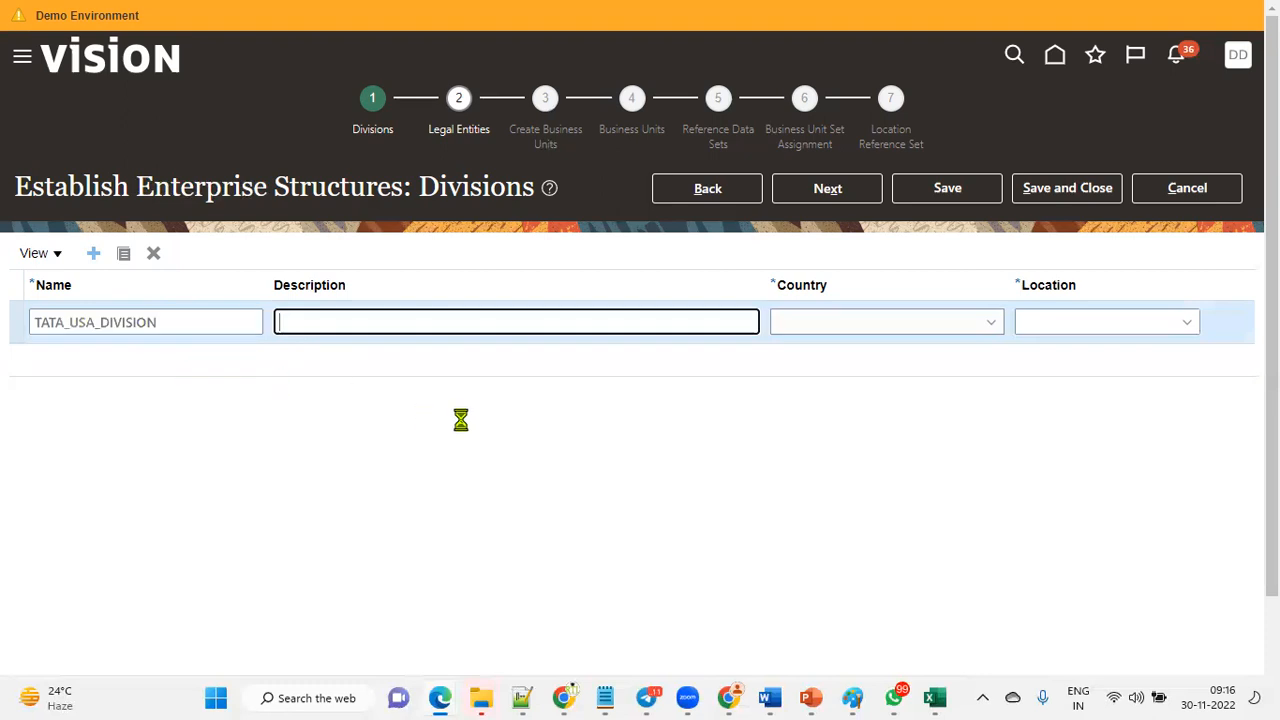
pyautogui.hotkey('ctrl', 'v')
# Set the TATA_USA_DIVISION country to United States and its location to TATA_LE.
pyautogui.click(891, 322)
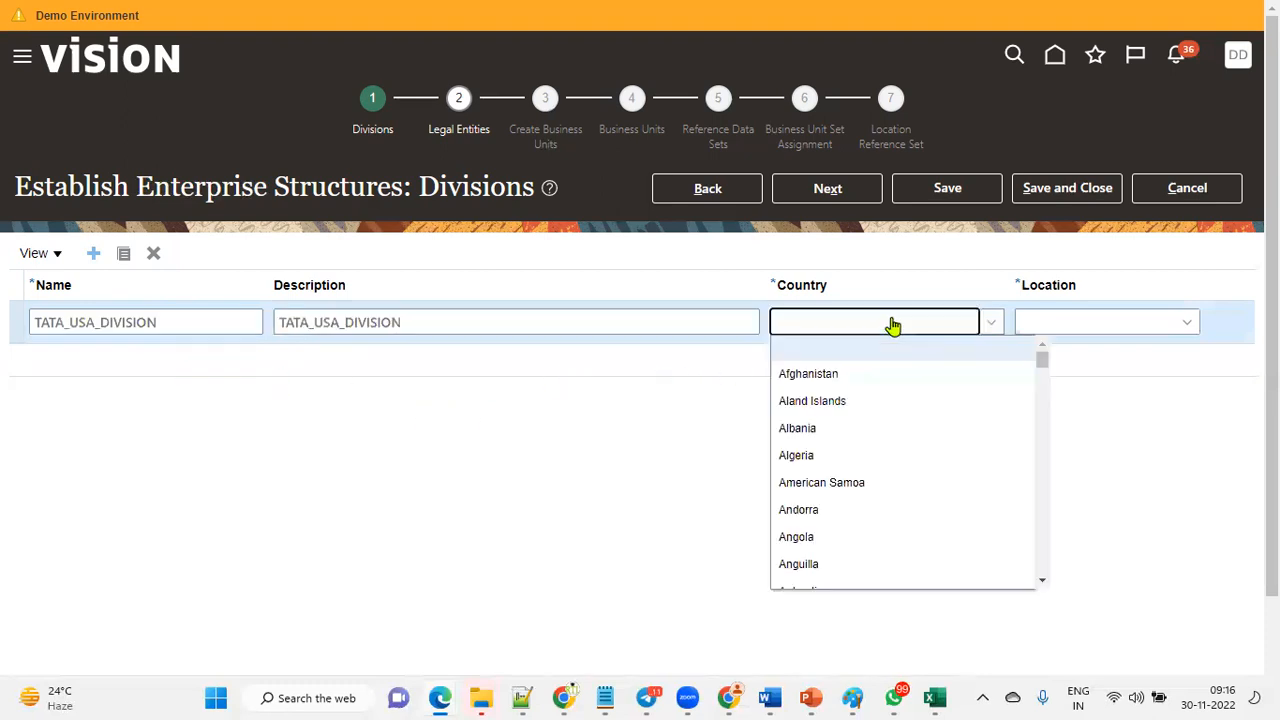
pyautogui.press('u')
pyautogui.press('u')
pyautogui.press('u')
pyautogui.press('u')
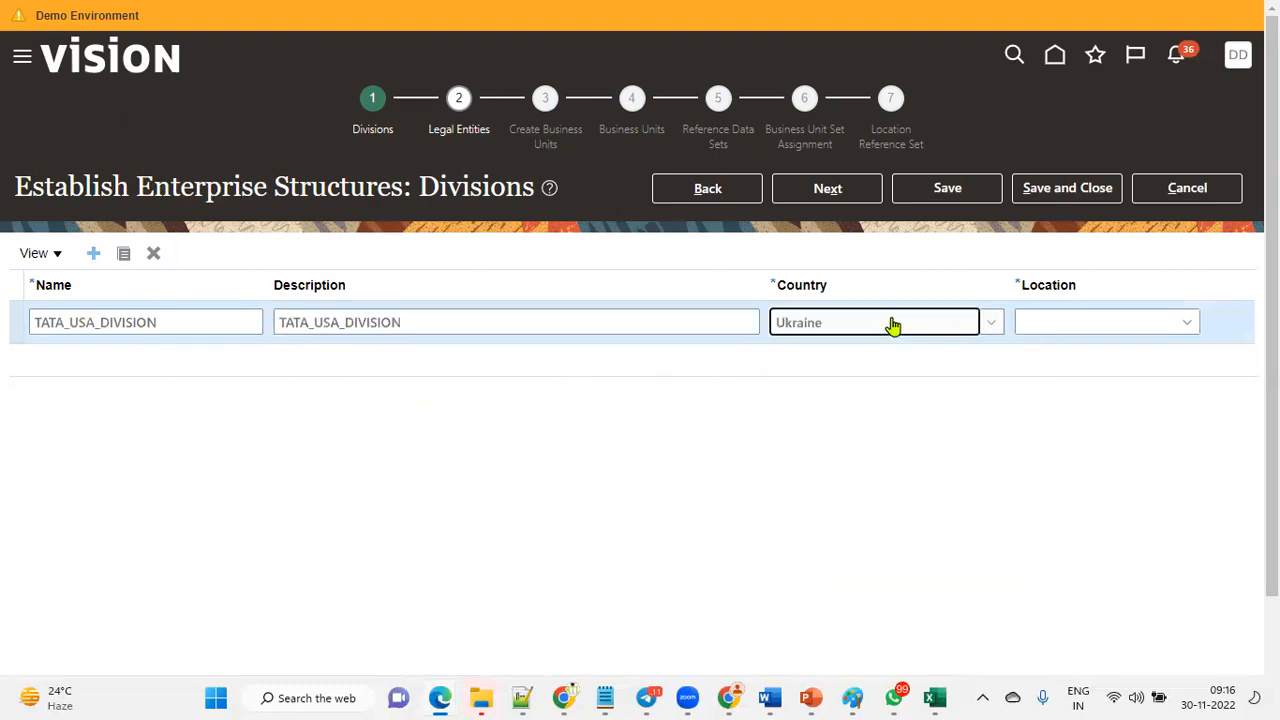
pyautogui.press('u')
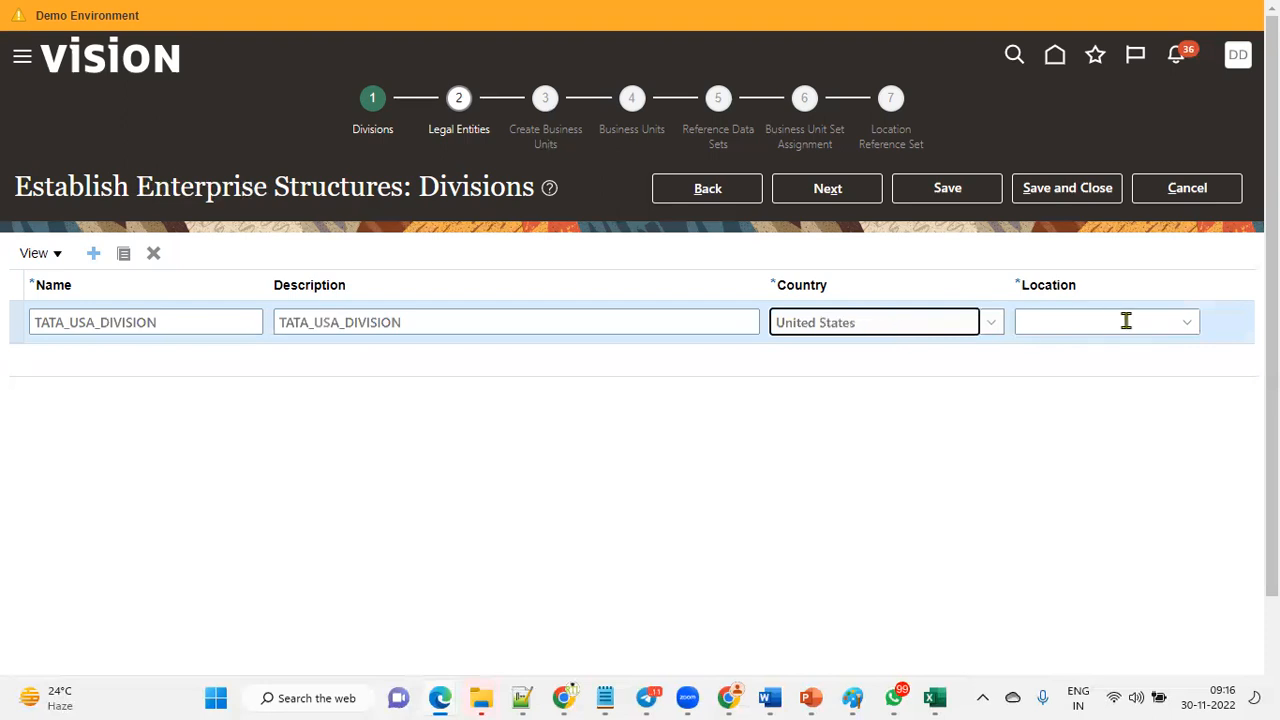
pyautogui.click(1124, 321)
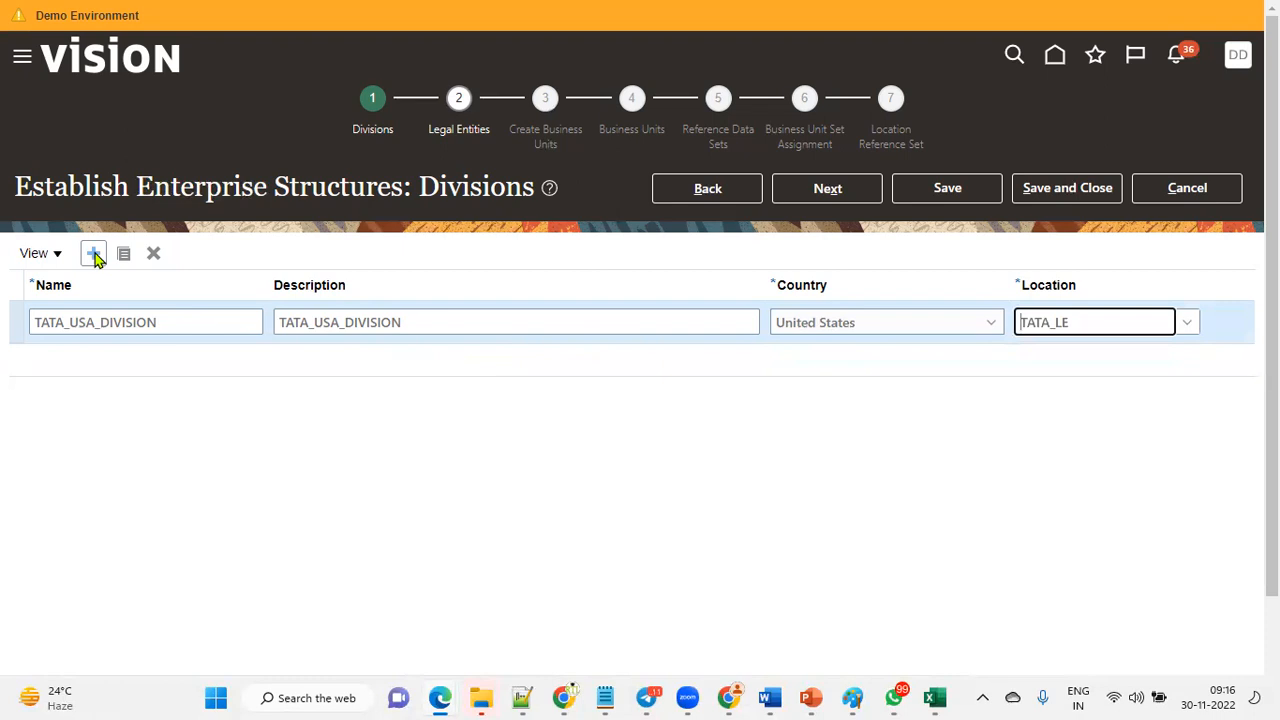
# Add a second division named TATA_INDIA_DIVISION with the same description and country India.
pyautogui.click(200, 321)
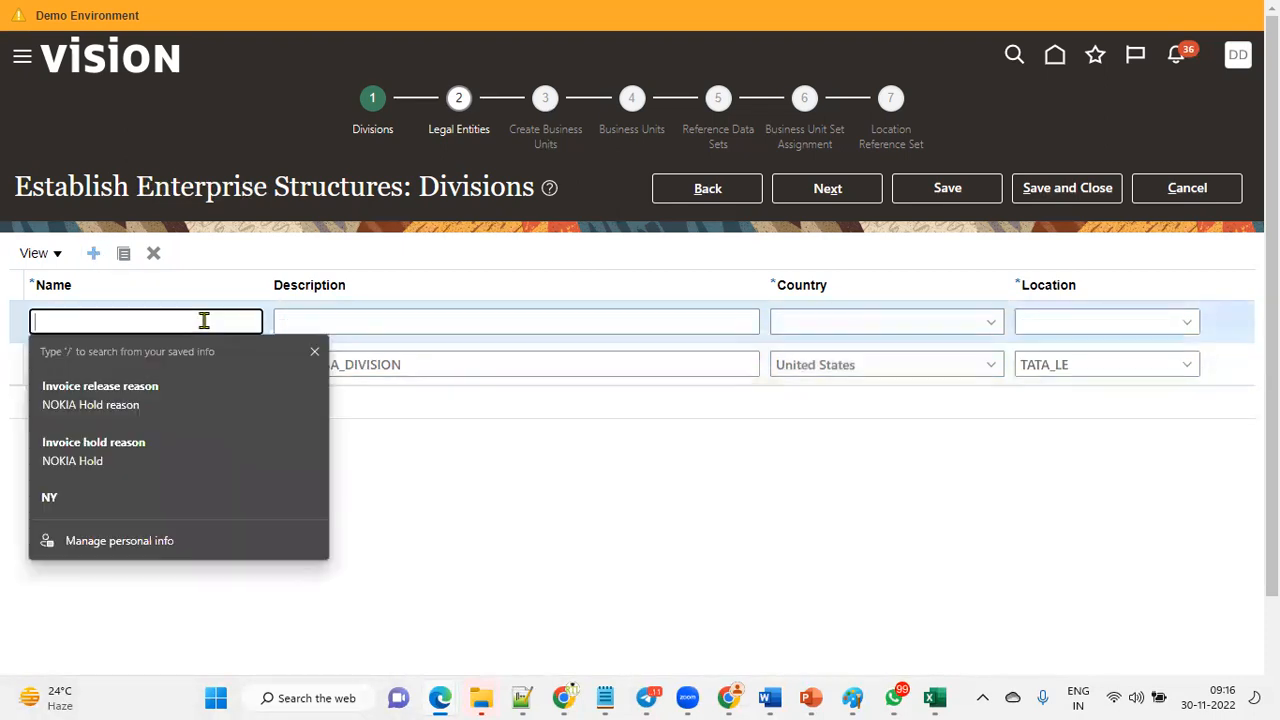
pyautogui.write('TATA_I')
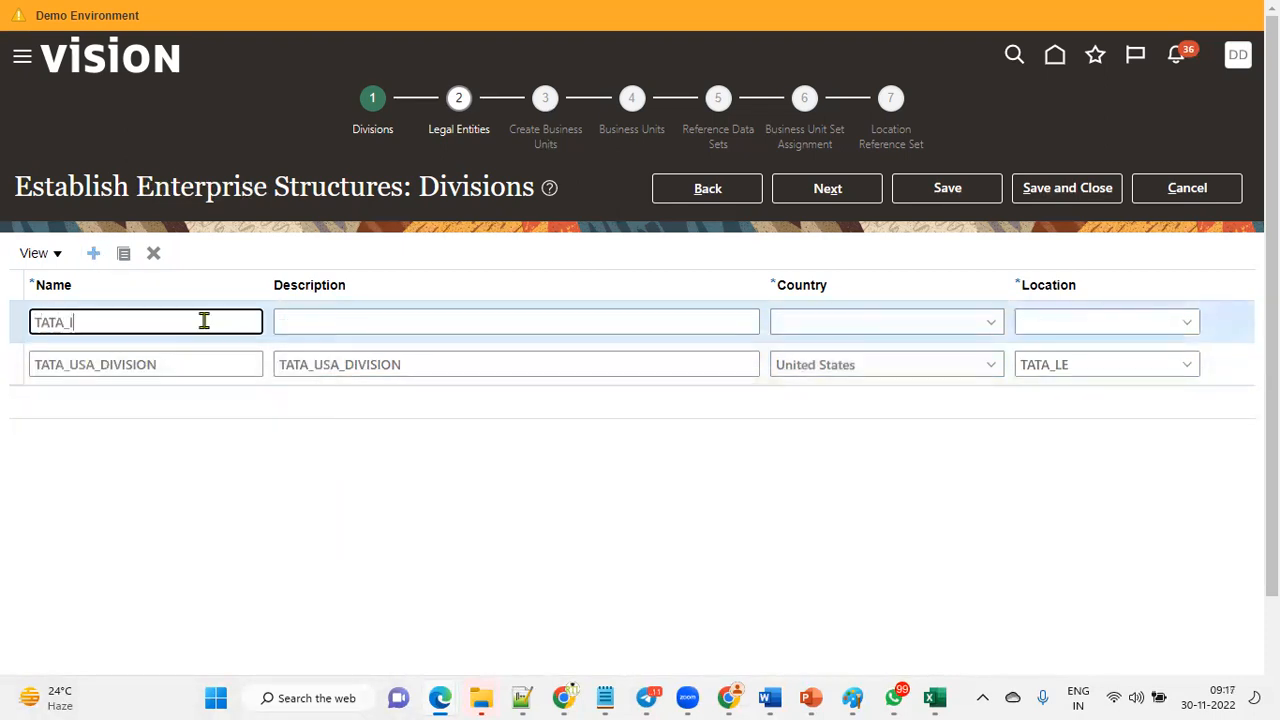
pyautogui.write('NDIA_DIVISION')
pyautogui.moveTo(204, 321); pyautogui.dragTo(28, 314)
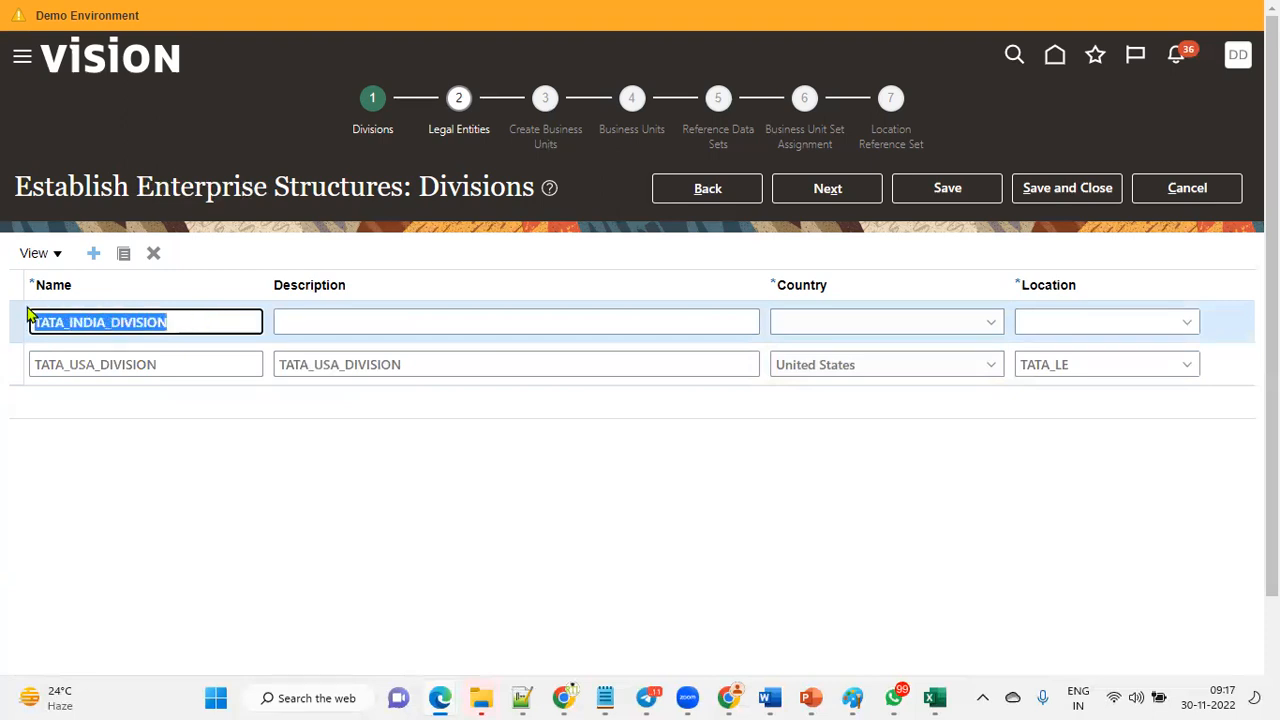
pyautogui.hotkey('ctrl', 'c')
pyautogui.press('Tab')
pyautogui.hotkey('ctrl', 'v')
pyautogui.press('Tab')
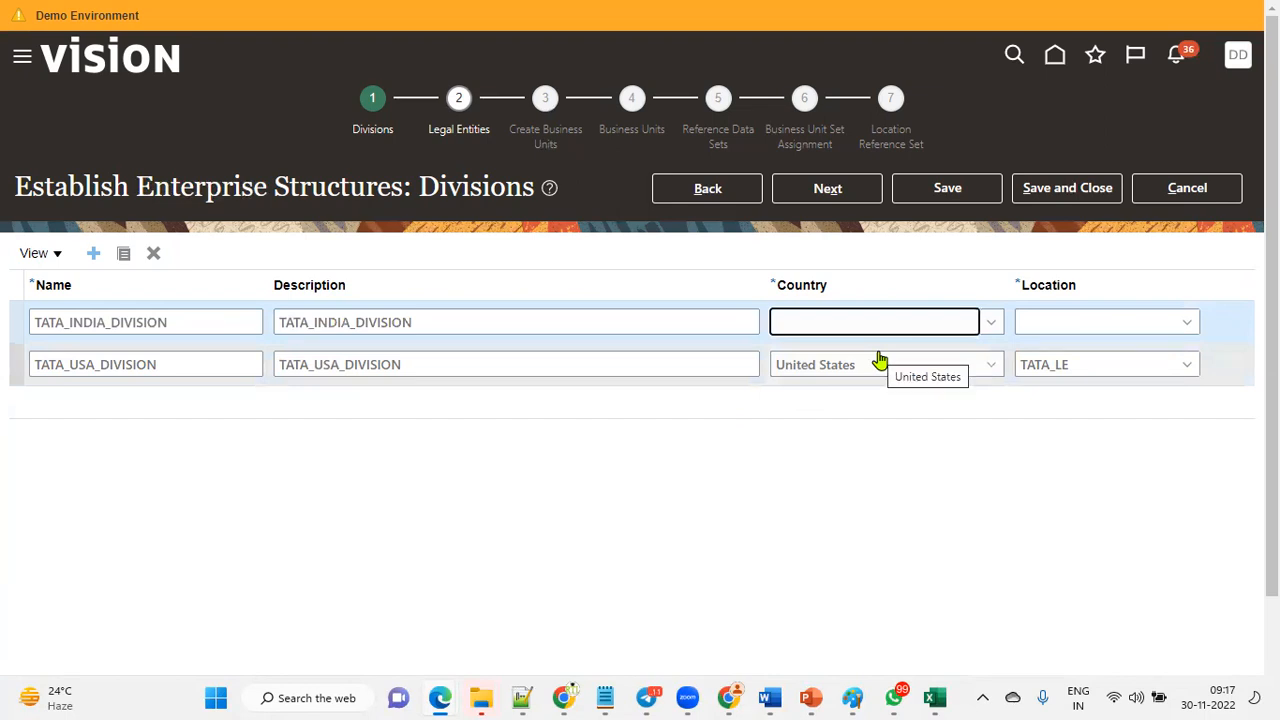
pyautogui.write('India')
pyautogui.press('Tab')
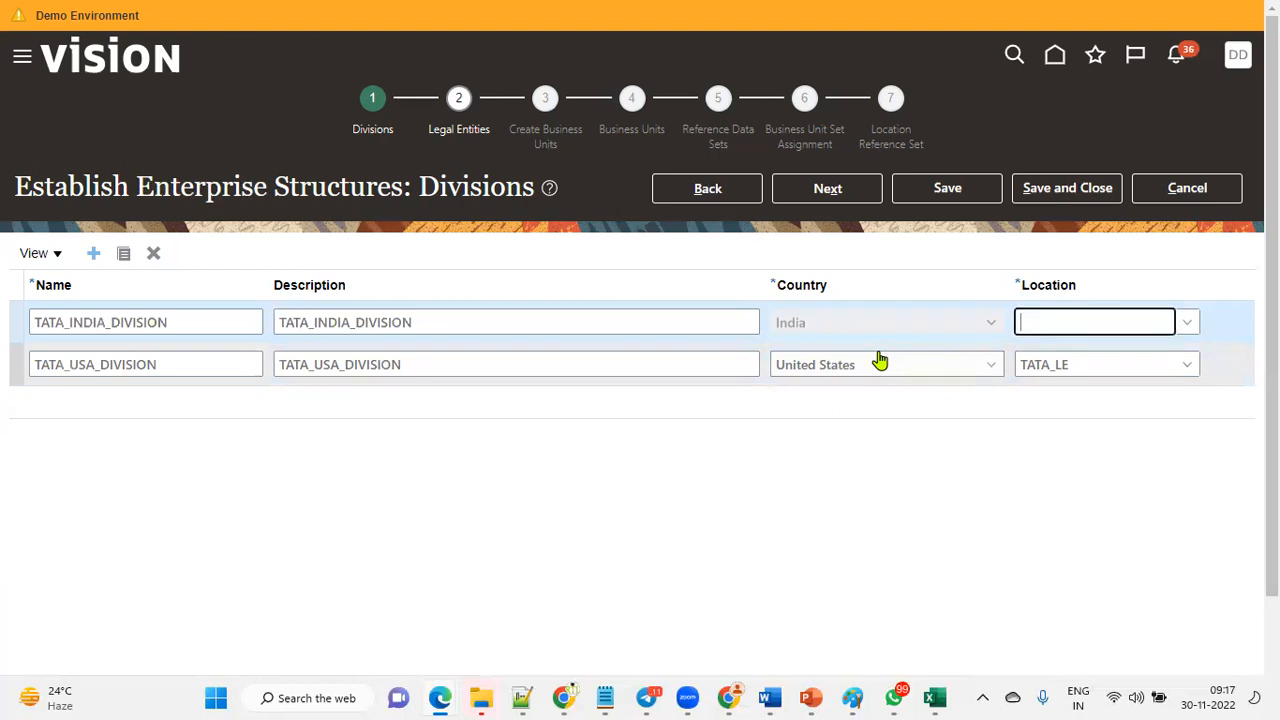
# Create a new location for TATA_INDIA_DIVISION named TATA INDIA with address line 1 TATA India Location.
pyautogui.click(1186, 322)
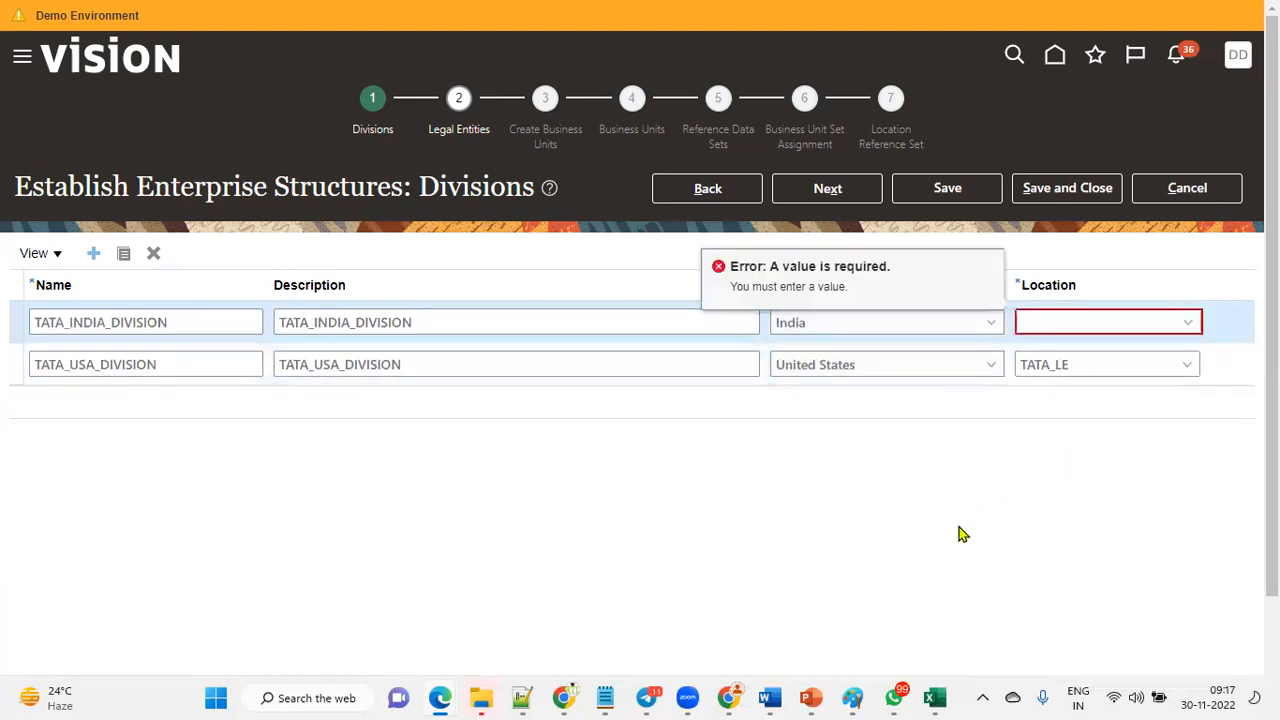
pyautogui.click(520, 378)
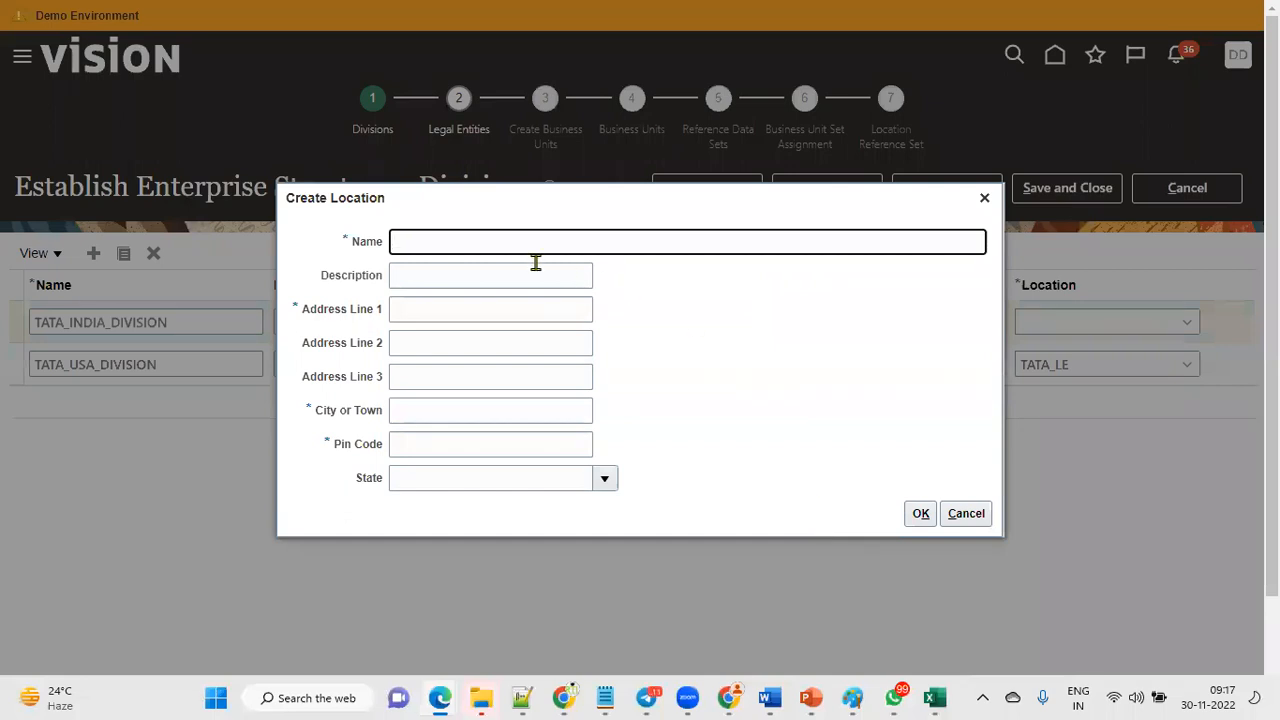
pyautogui.write('TATA')
pyautogui.click(507, 102)
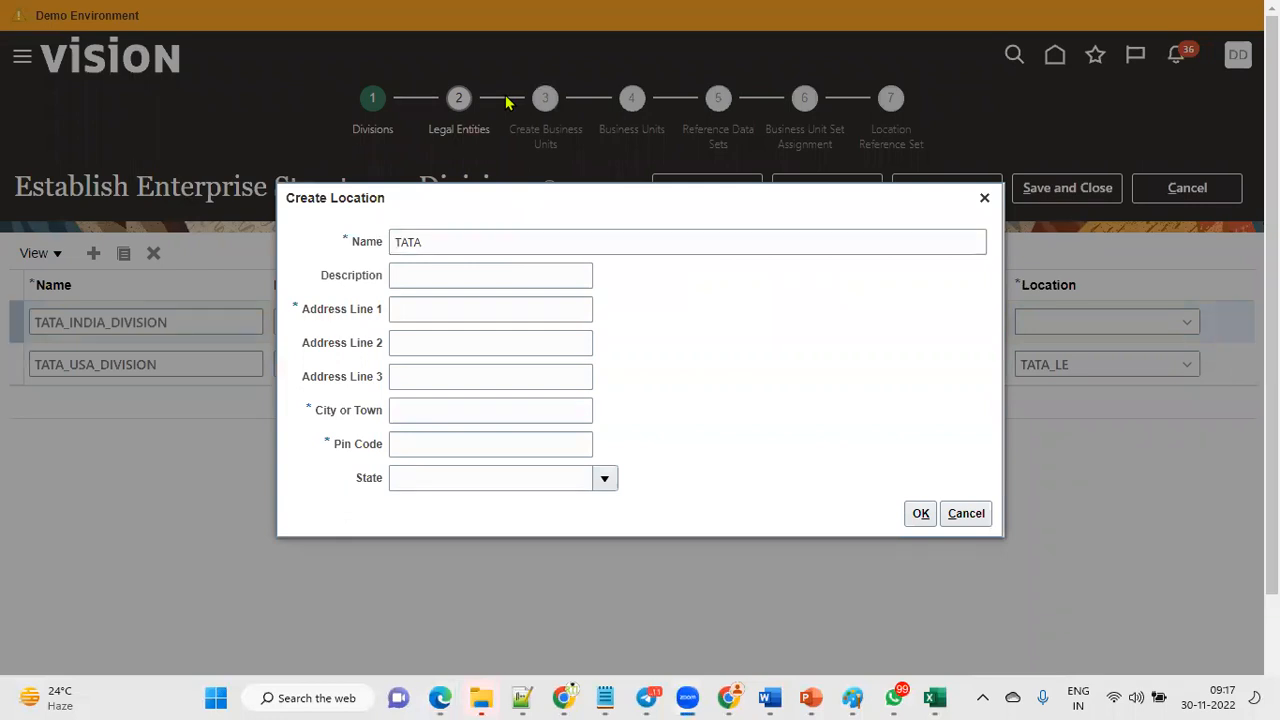
pyautogui.click(554, 243)
pyautogui.write('INDIA')
pyautogui.press('Tab')
pyautogui.press('Tab')
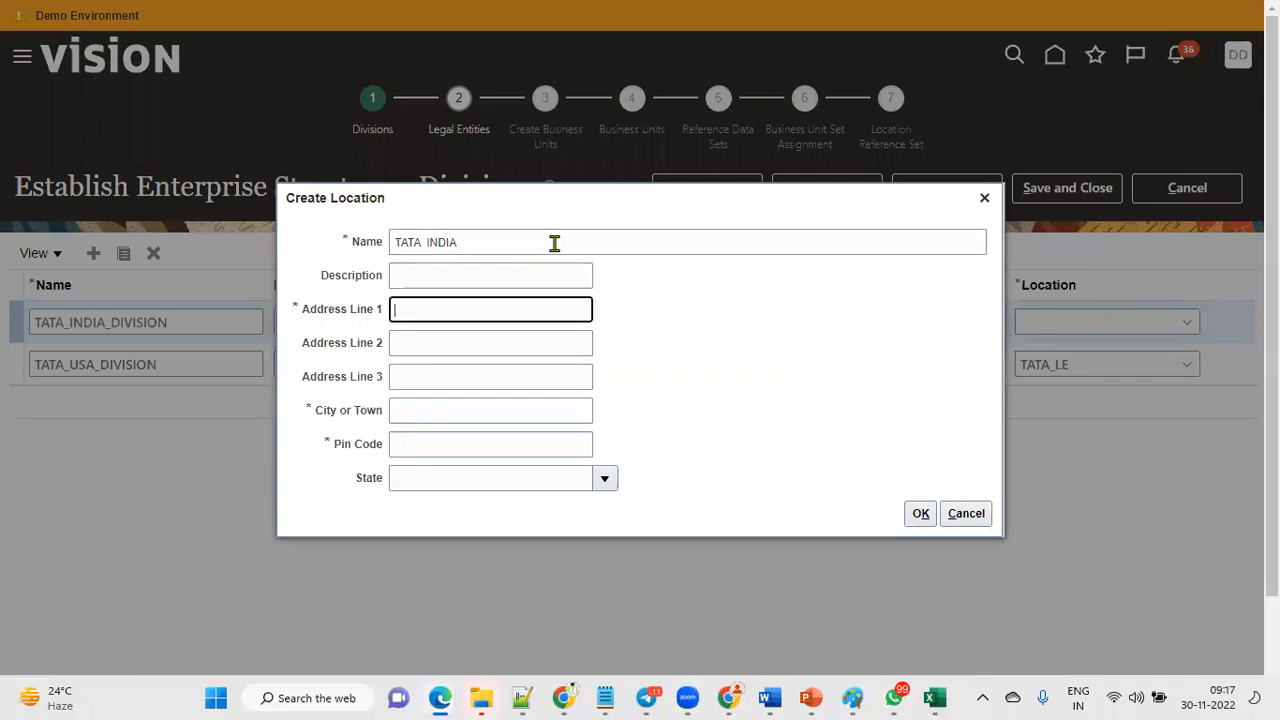
pyautogui.write('TATA India Location')
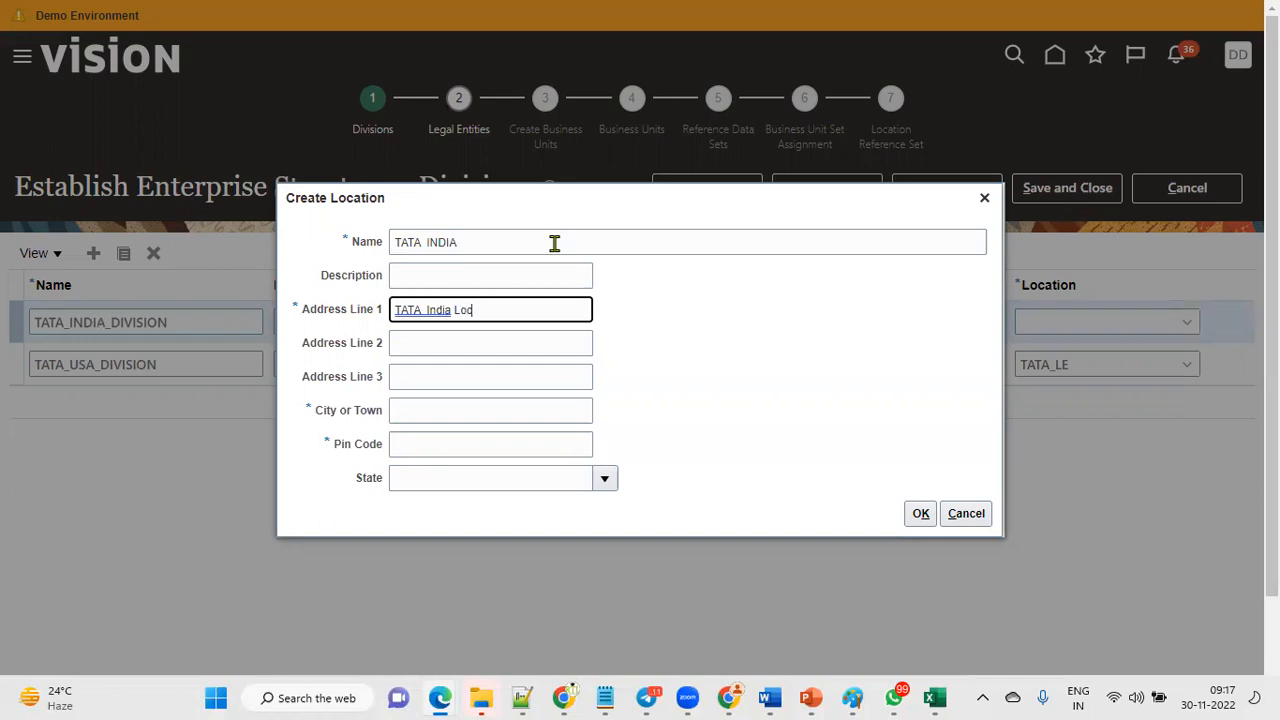
# Complete the TATA INDIA location with city Delhi, pin code 145678 and state Bihar, and save it.
pyautogui.press('Tab')
pyautogui.press('Tab')
pyautogui.press('Tab')
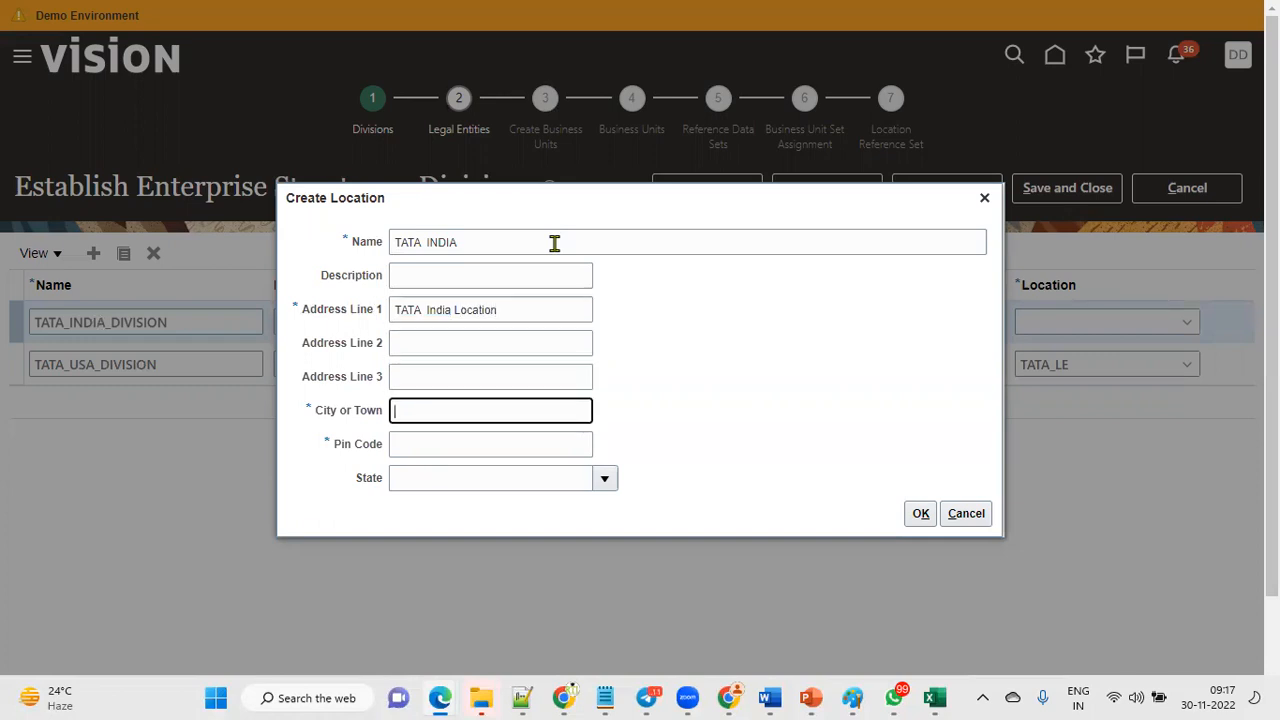
pyautogui.write('Delhi')
pyautogui.press('Tab')
pyautogui.write('145678')
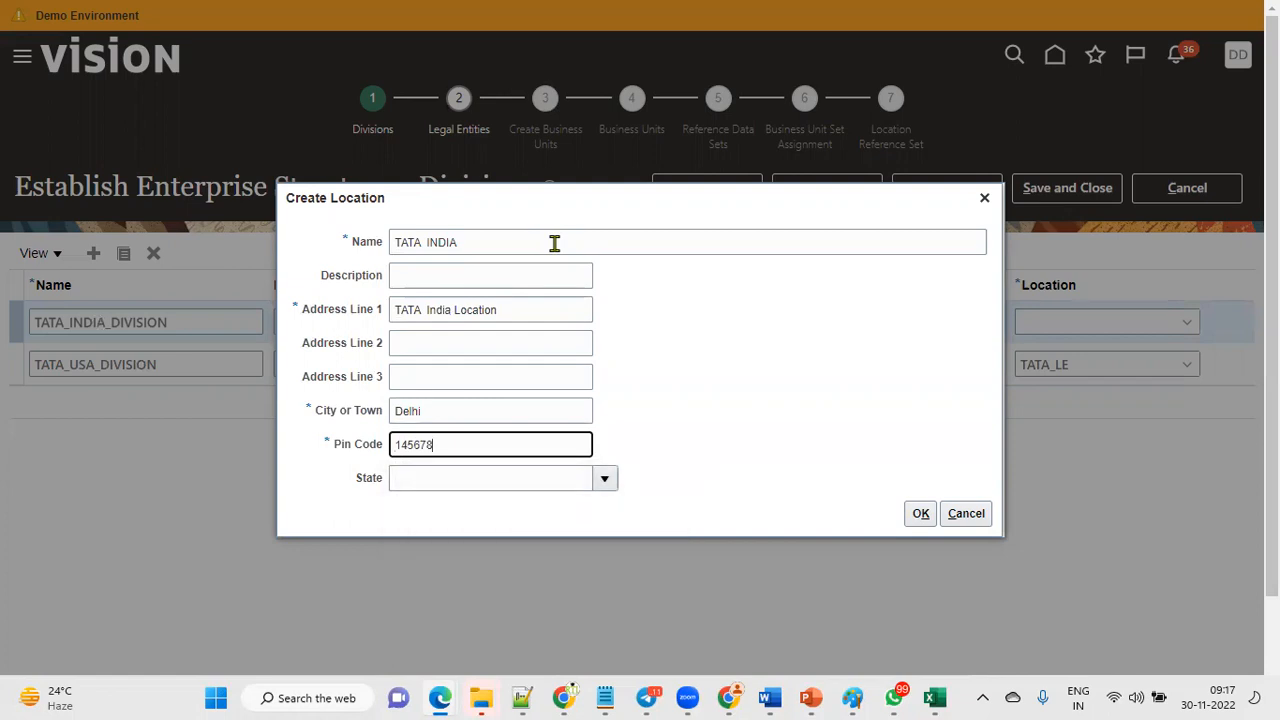
pyautogui.press('Tab')
pyautogui.click(604, 478)
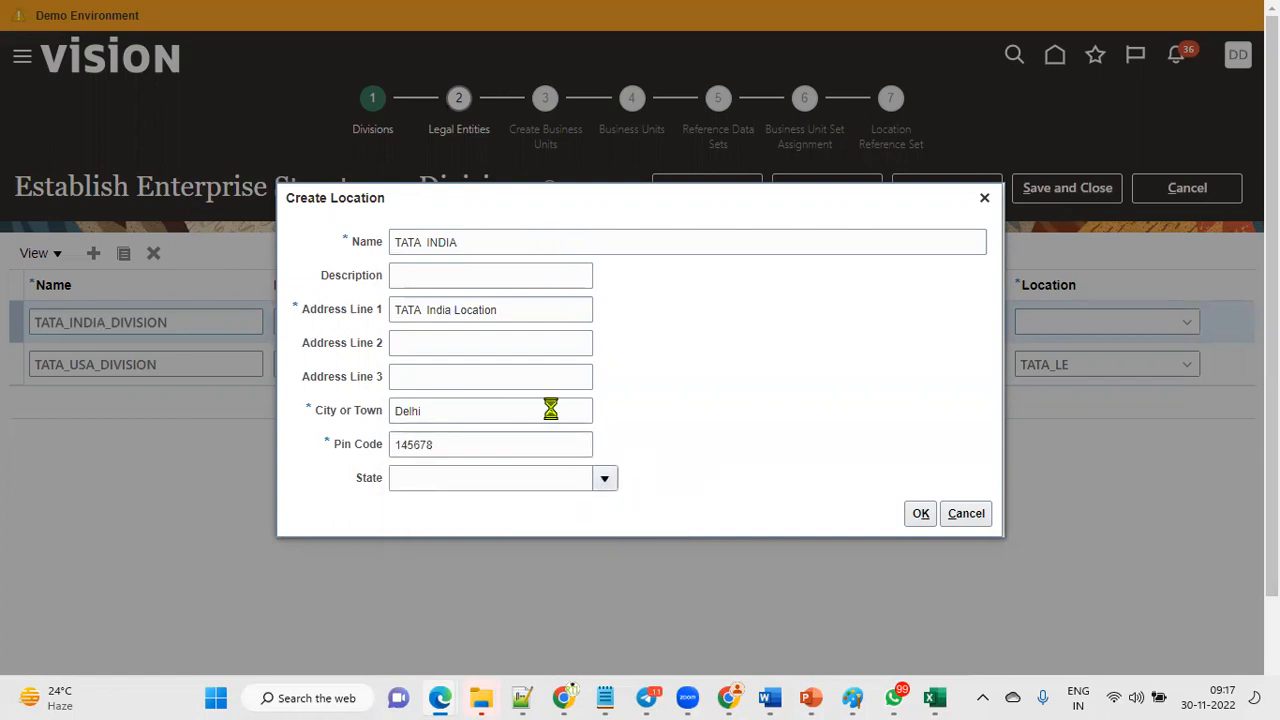
pyautogui.click(474, 314)
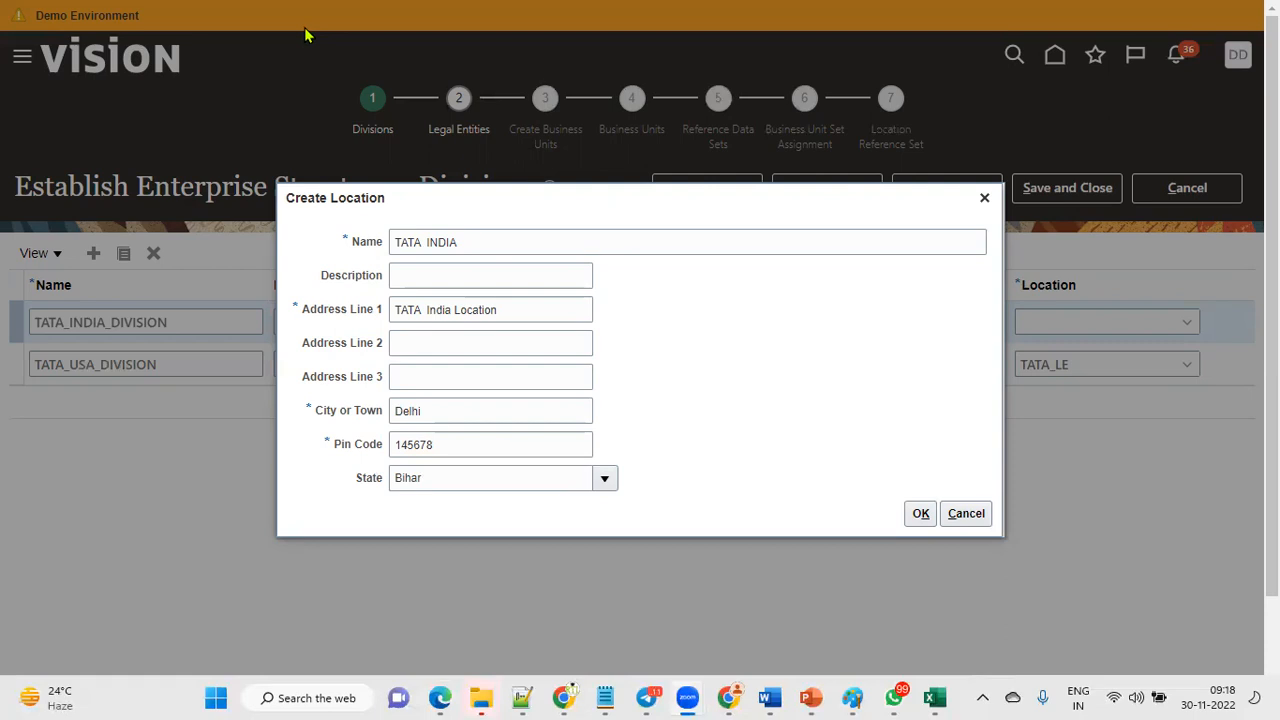
pyautogui.click(918, 516)
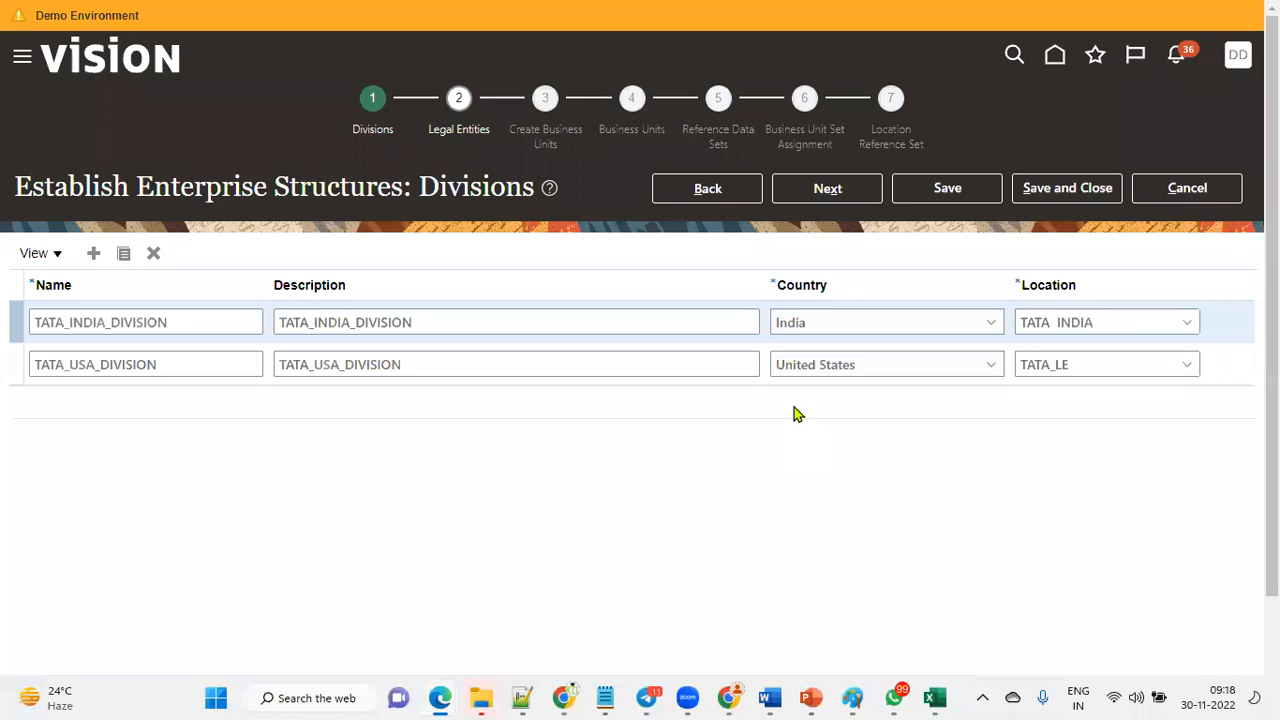
# Move on to the Legal Entities step and review the Legal Entity entry in the Excel setup sheet.
pyautogui.click(828, 188)
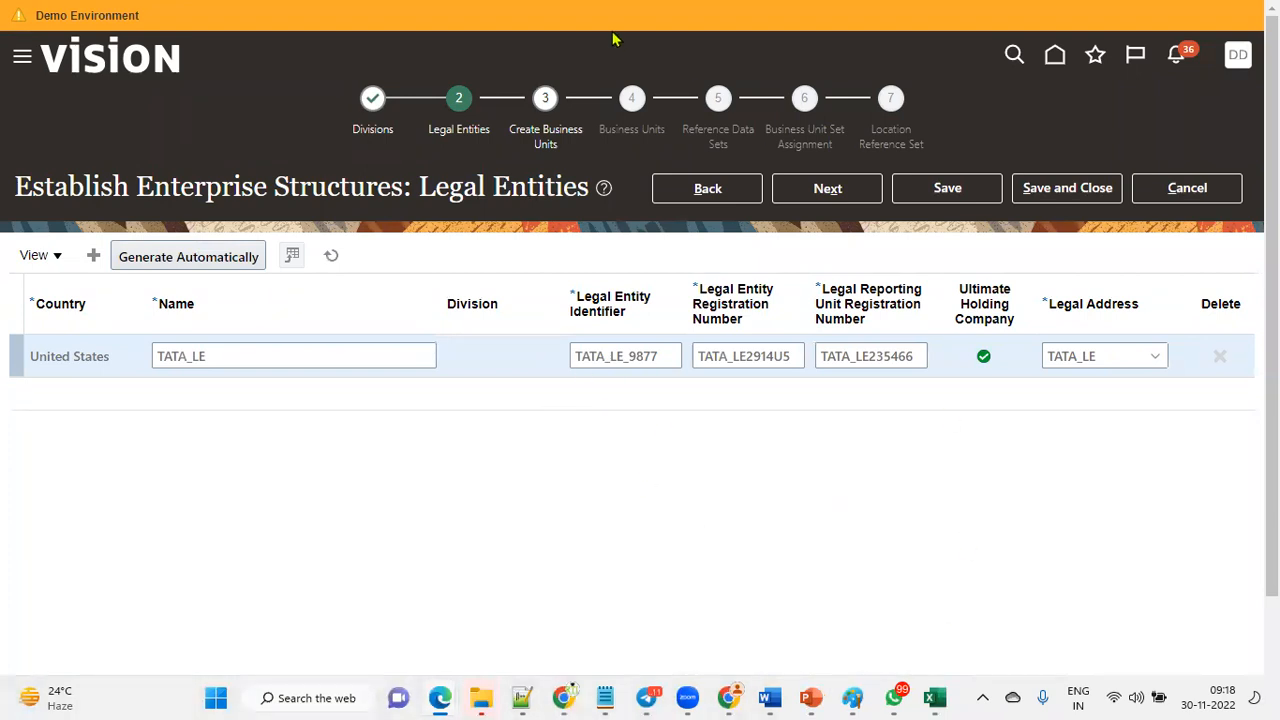
pyautogui.click(935, 697)
pyautogui.click(1074, 231)
pyautogui.click(1067, 274)
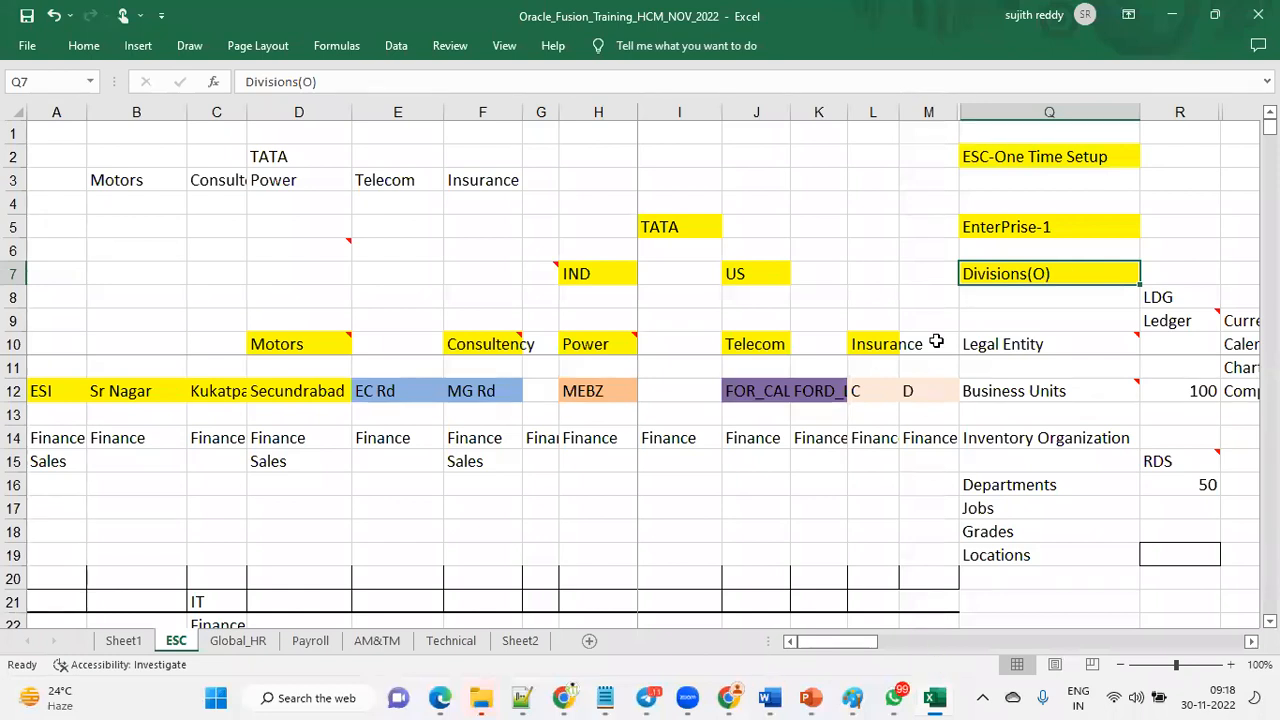
pyautogui.click(1048, 343)
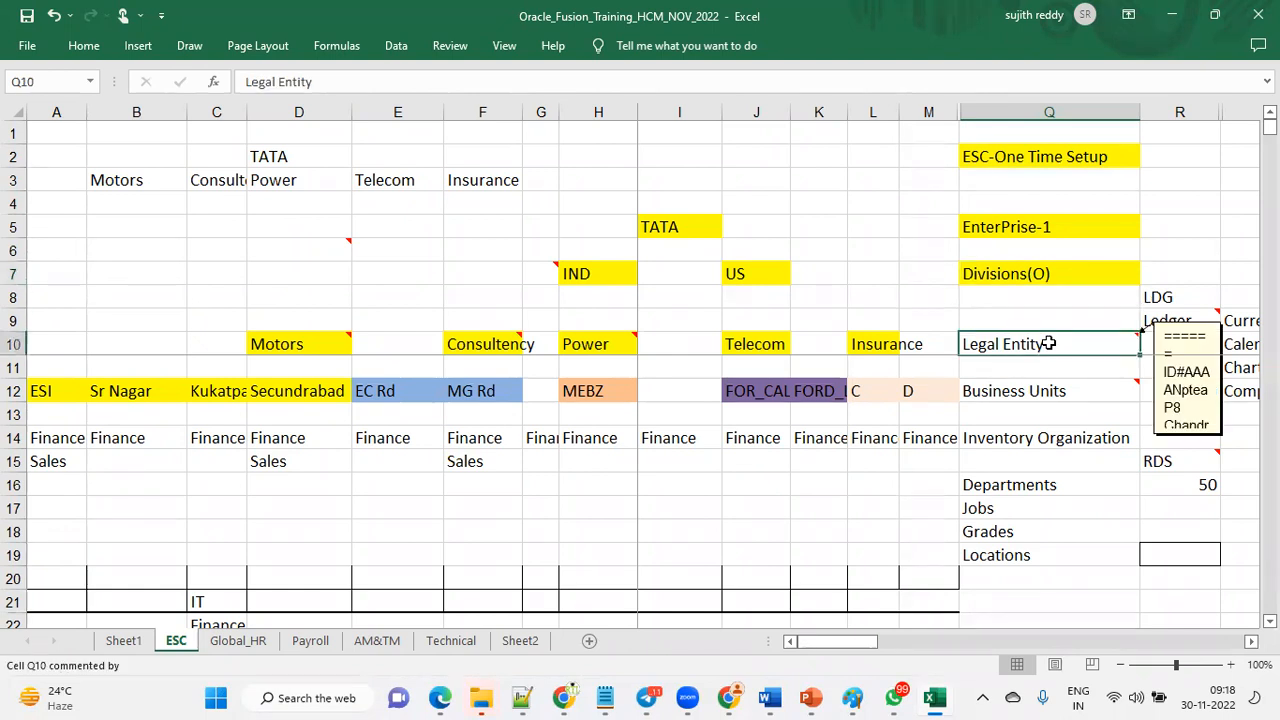
pyautogui.click(1050, 274)
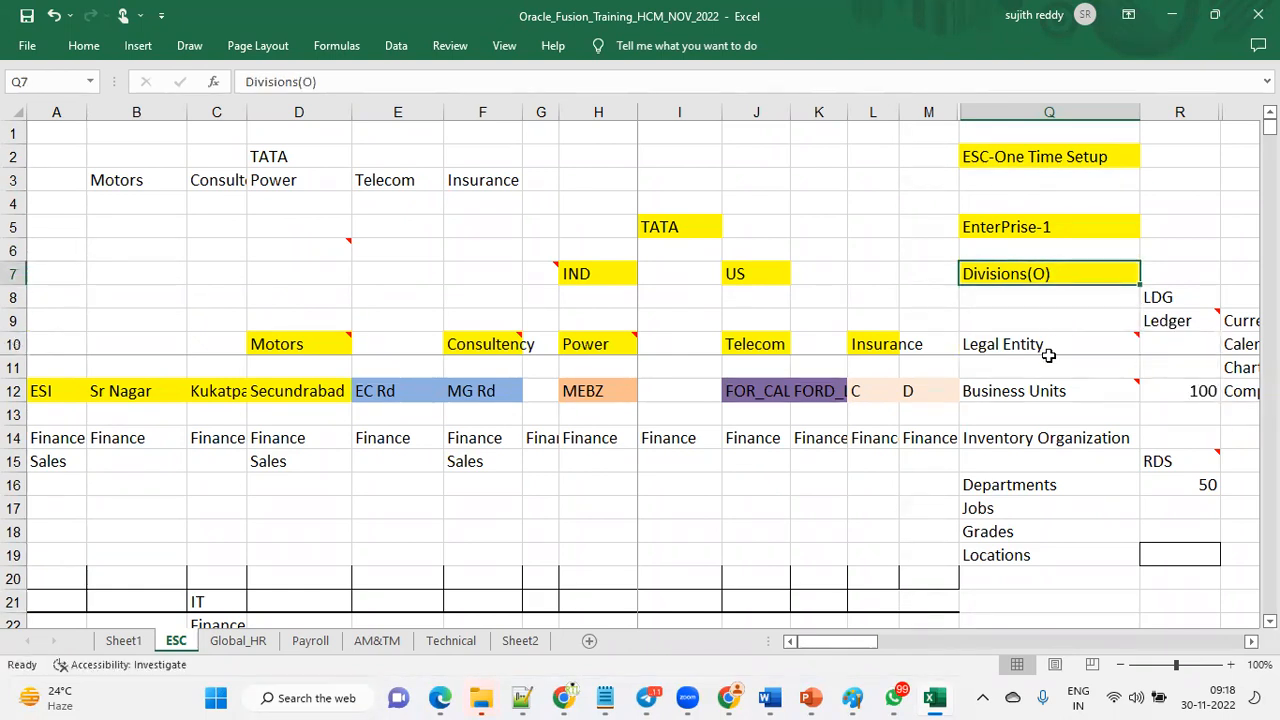
pyautogui.moveTo(1048, 362); pyautogui.dragTo(1048, 355)
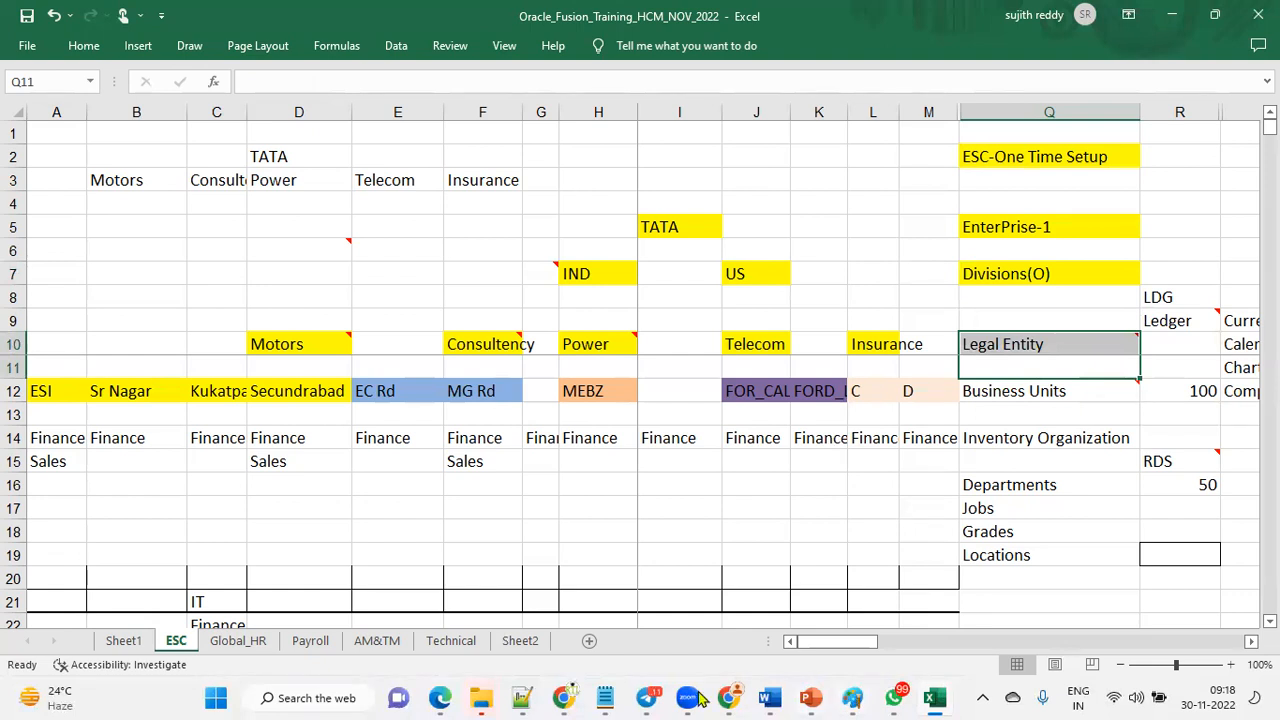
pyautogui.moveTo(440, 697)
pyautogui.click(620, 622)
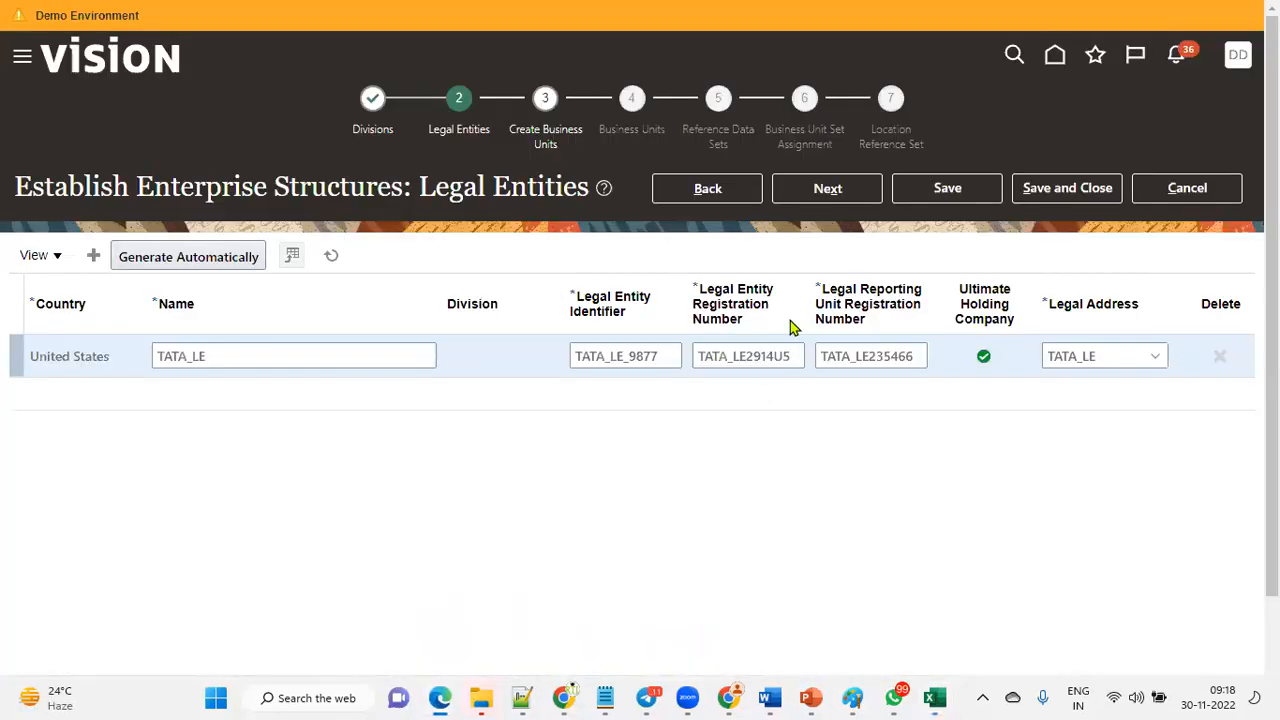
pyautogui.moveTo(416, 188); pyautogui.dragTo(586, 188)
pyautogui.click(436, 459)
pyautogui.moveTo(138, 187); pyautogui.dragTo(268, 187)
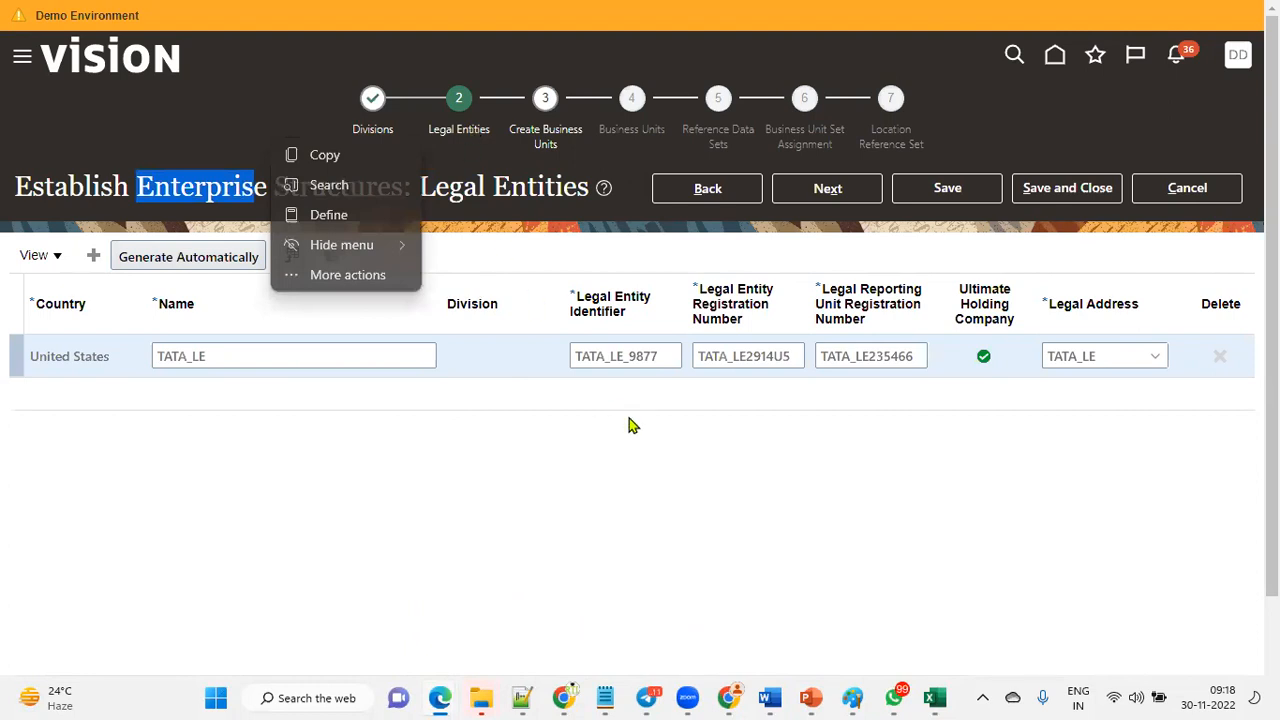
pyautogui.click(622, 489)
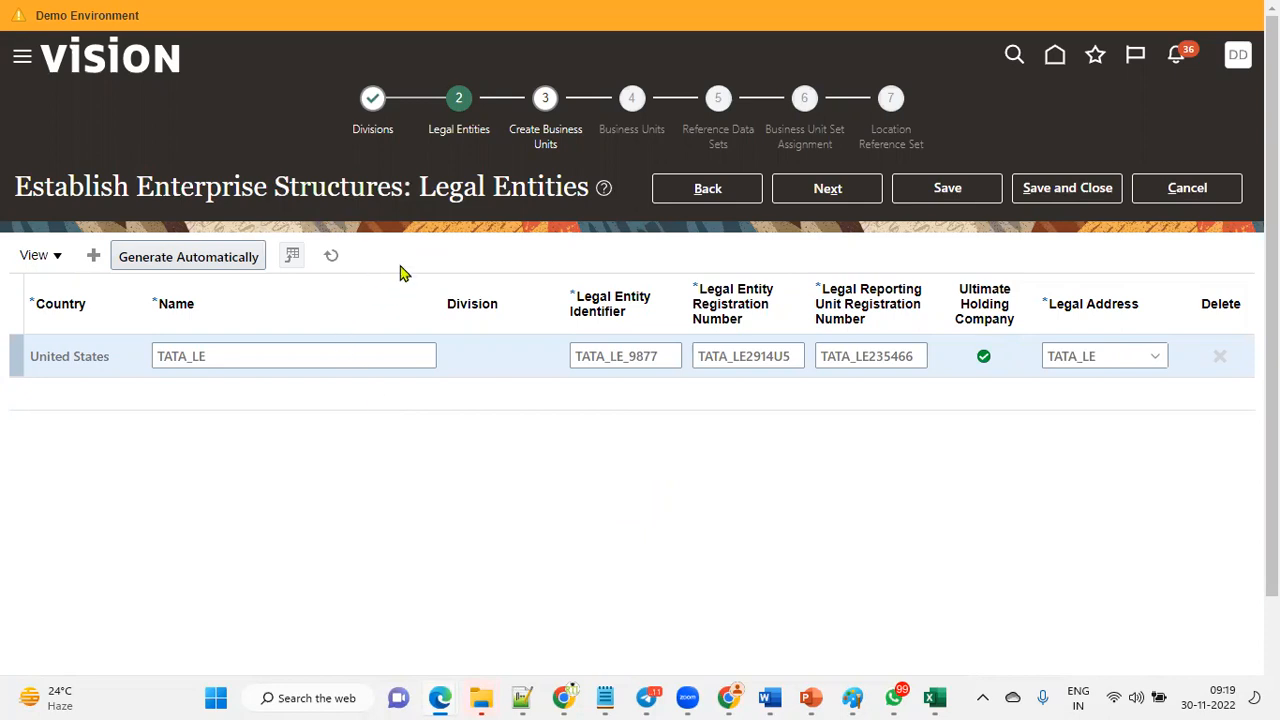
# Add a new legal entity row with country India and name TATA_INDIA_LE.
pyautogui.click(93, 255)
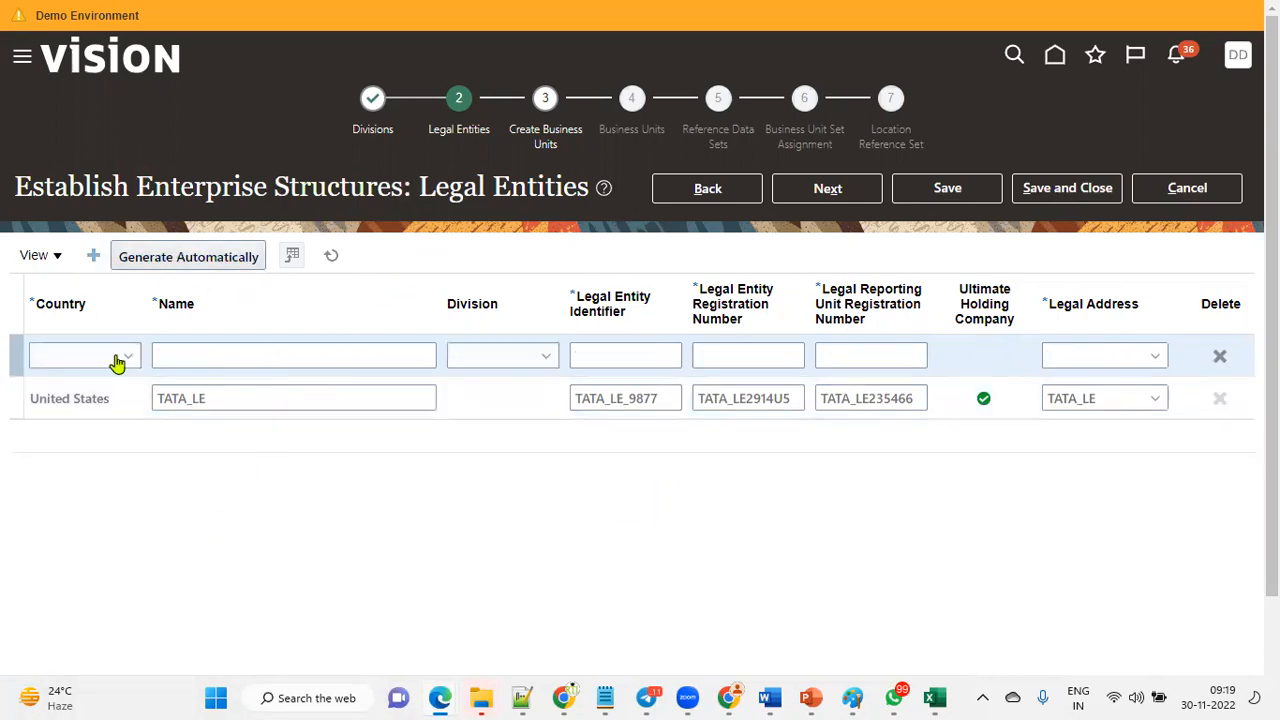
pyautogui.click(95, 368)
pyautogui.click(95, 368)
pyautogui.press('i')
pyautogui.press('n')
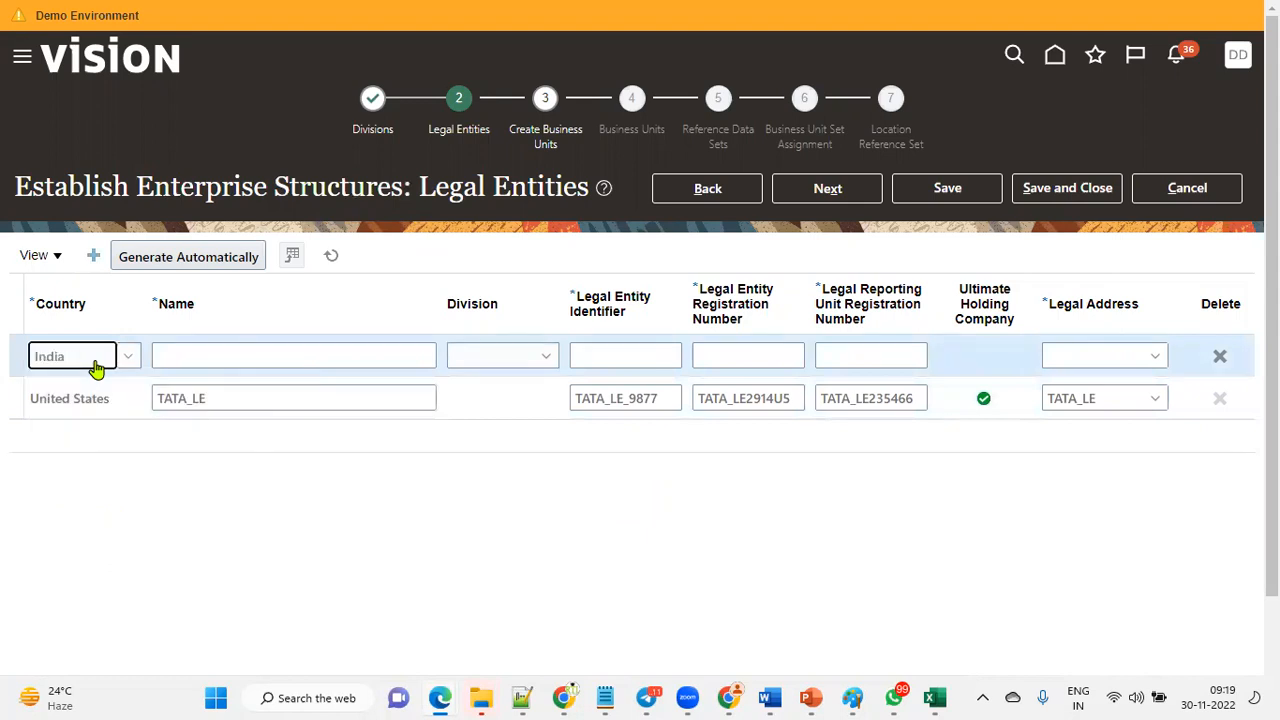
pyautogui.click(200, 356)
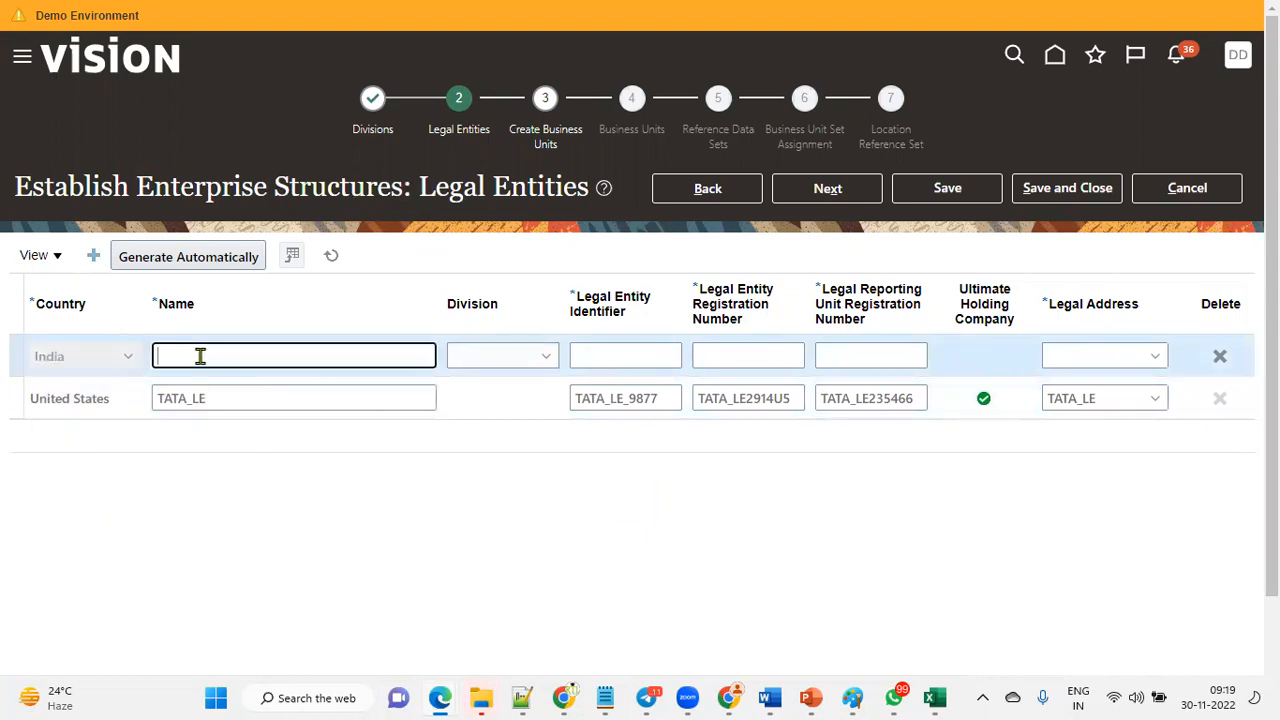
pyautogui.write('TATA_INDIA_LE')
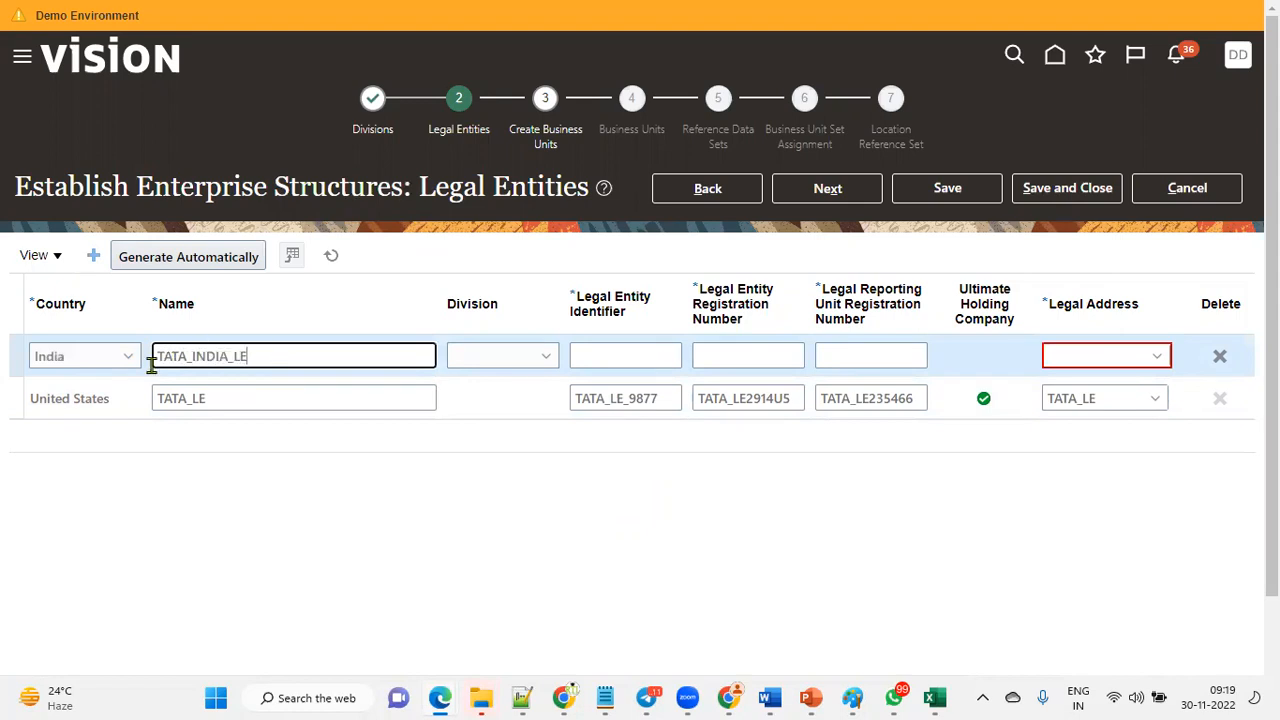
# Assign TATA_INDIA_DIVISION as the division of the TATA_INDIA_LE legal entity.
pyautogui.hotkey('ctrl', 'a')
pyautogui.hotkey('ctrl', 'c')
pyautogui.click(527, 362)
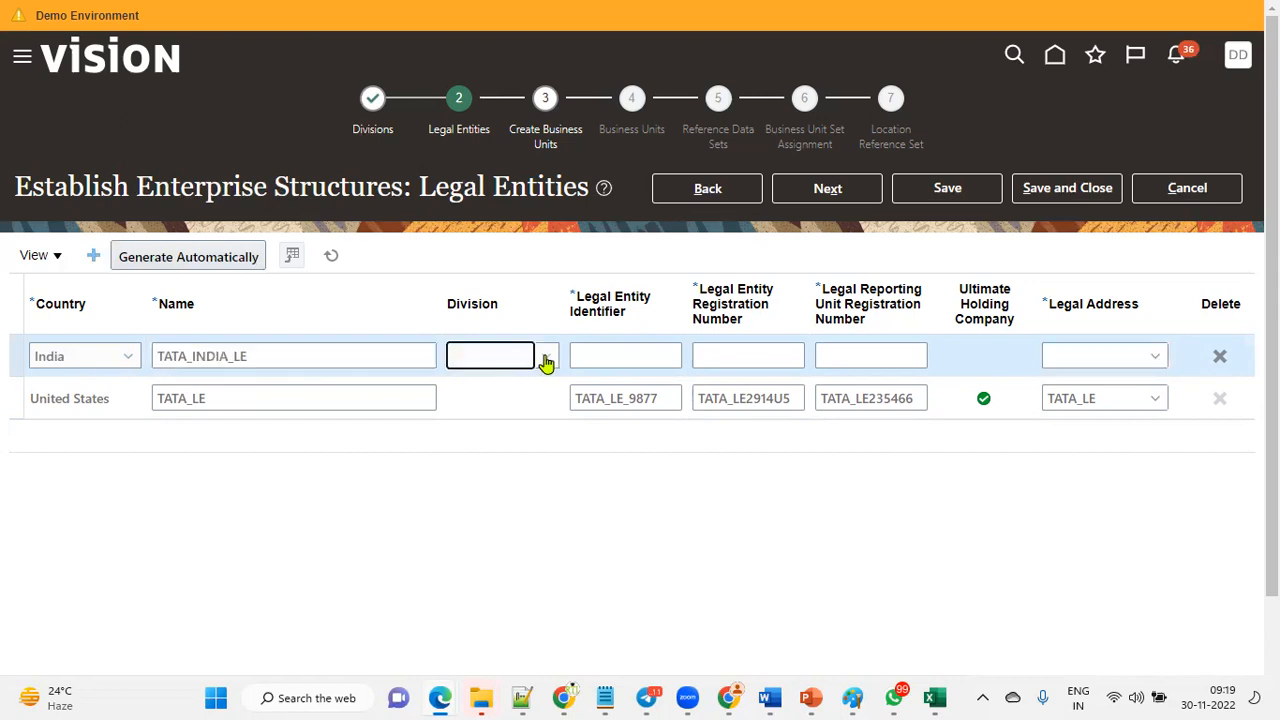
pyautogui.click(547, 362)
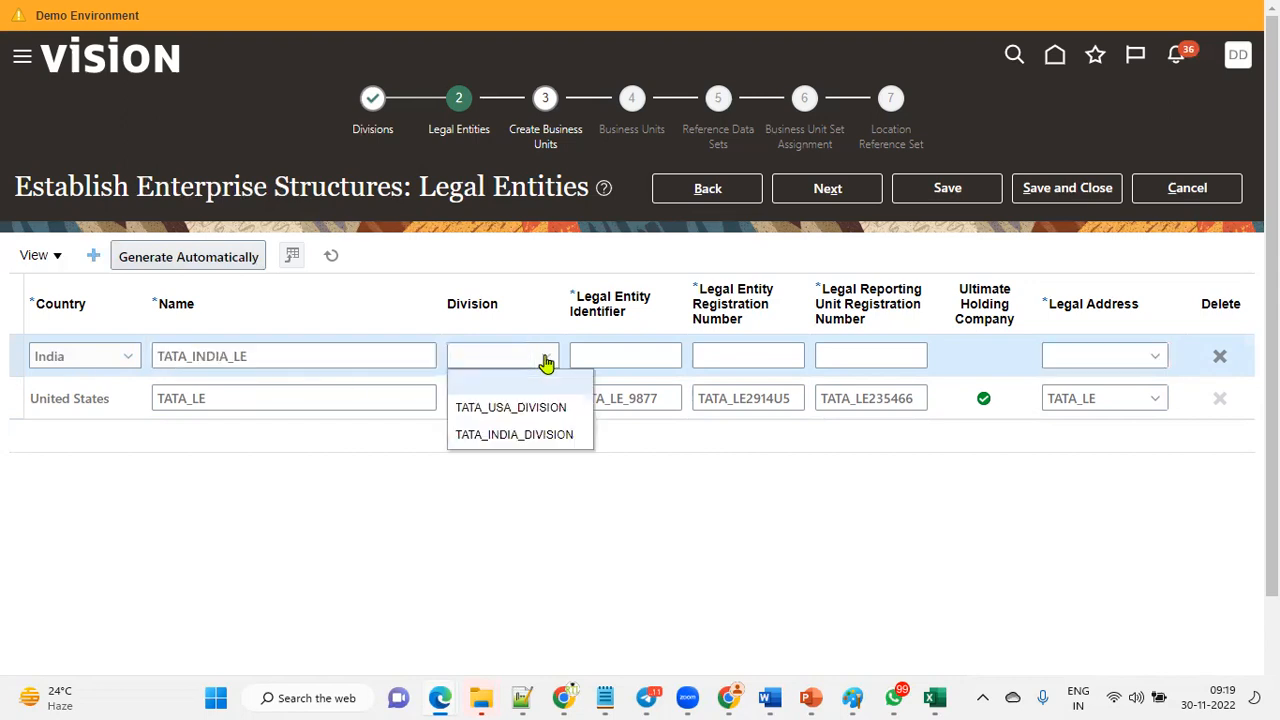
pyautogui.click(528, 436)
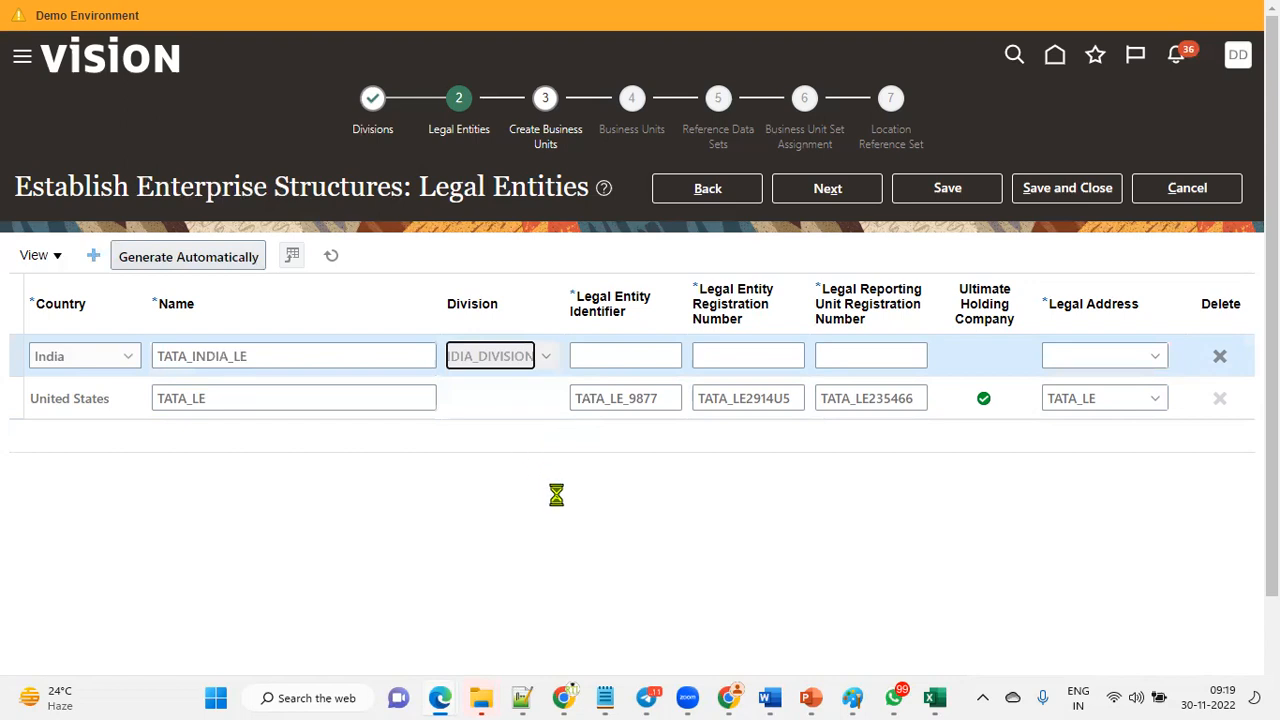
# Enter legal entity identifier GLHD;IO, registration number DSNH; and reporting unit registration number NDF:KJDF for TATA_INDIA_LE.
pyautogui.write('GLHD:IO')
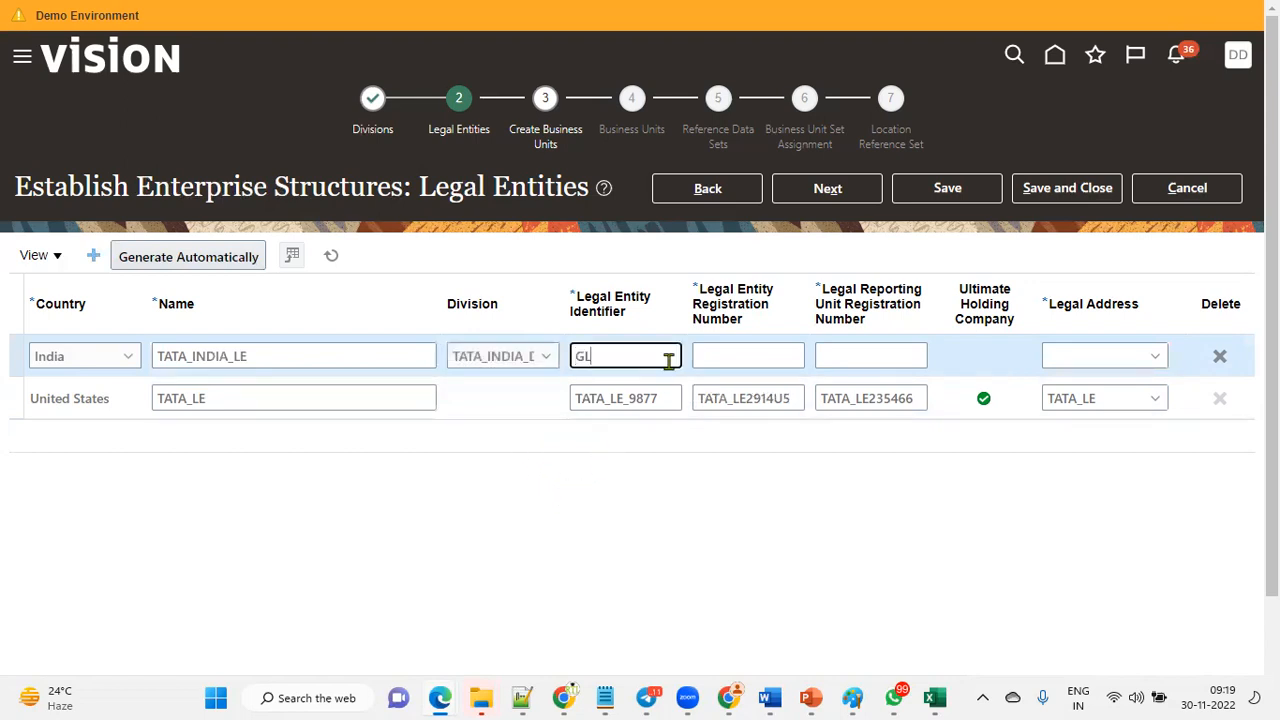
pyautogui.press('Tab')
pyautogui.write('DSNH:')
pyautogui.press('Tab')
pyautogui.write('NDF;KJDF')
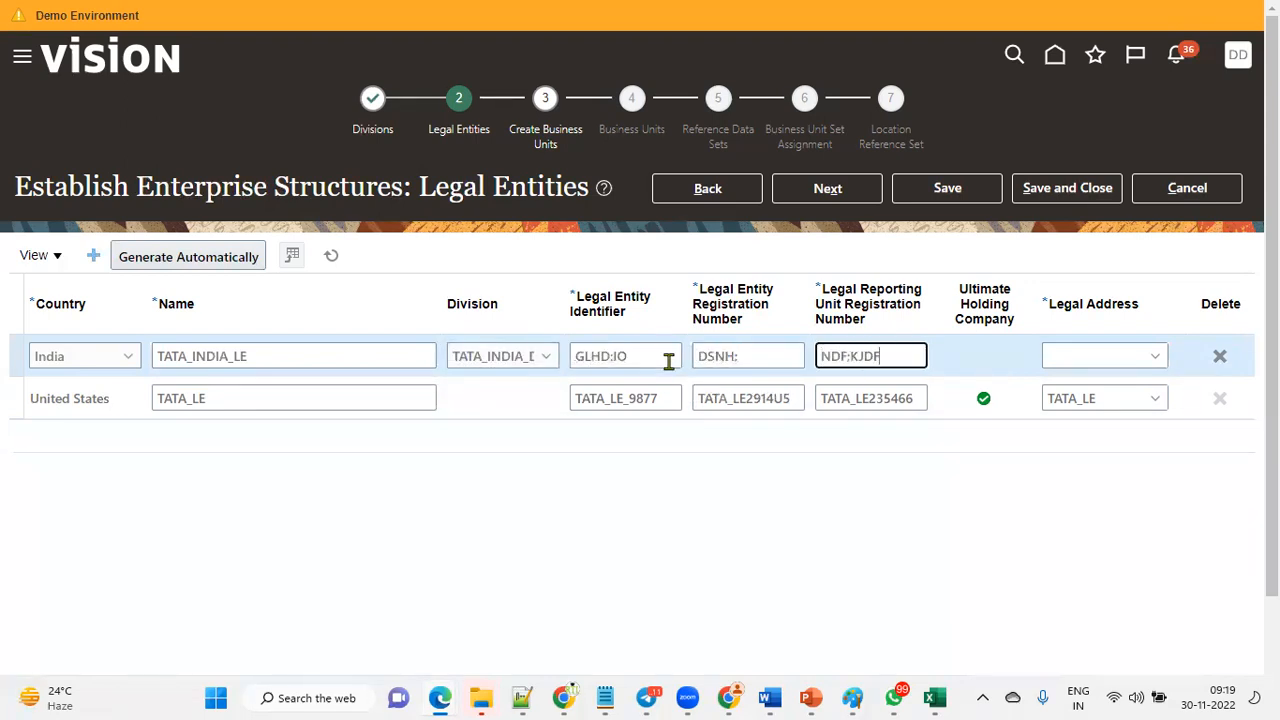
# Set the legal address of TATA_INDIA_LE to TATA INDIA.
pyautogui.click(1145, 355)
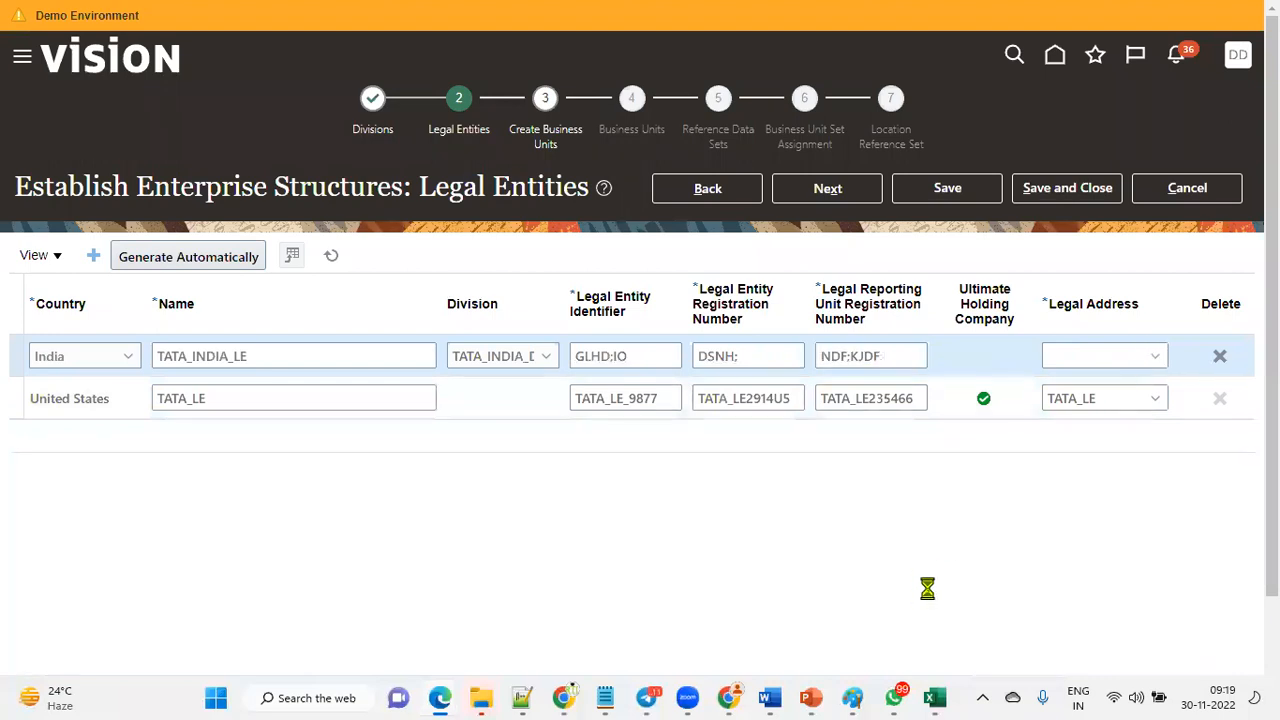
pyautogui.click(1157, 359)
pyautogui.click(1033, 388)
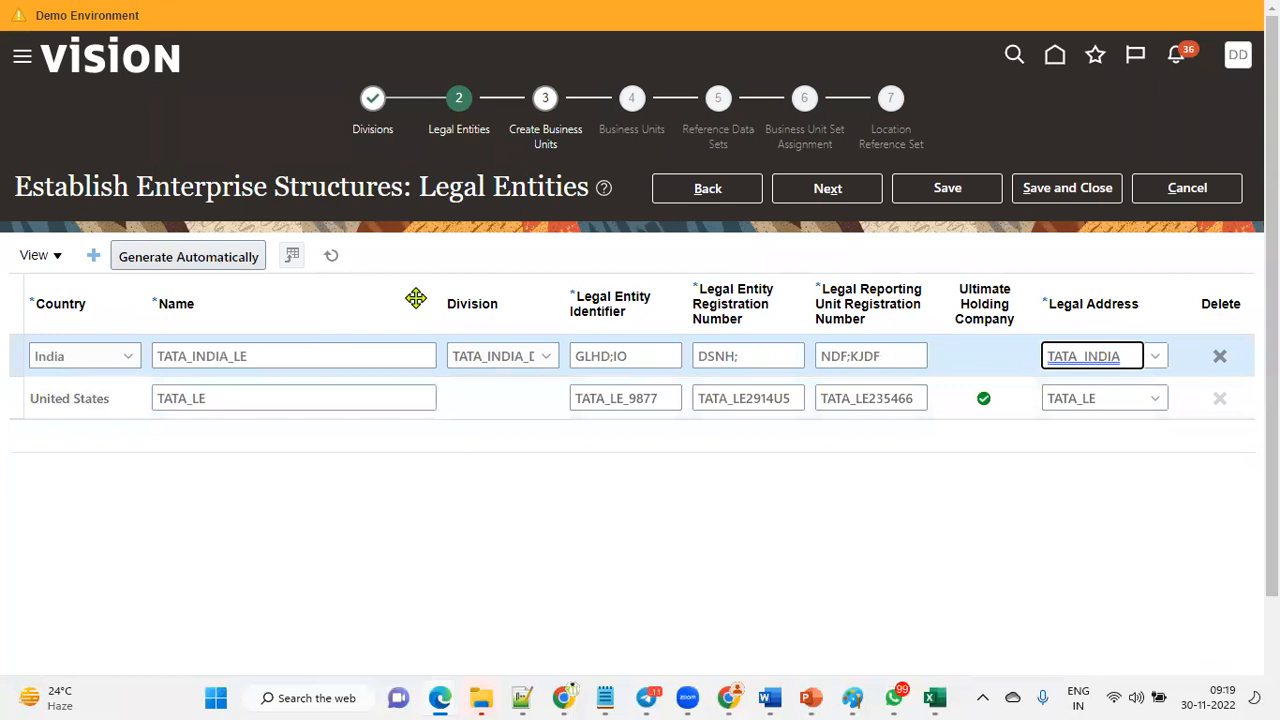
# Add another legal entity row and set its country to United States.
pyautogui.click(93, 255)
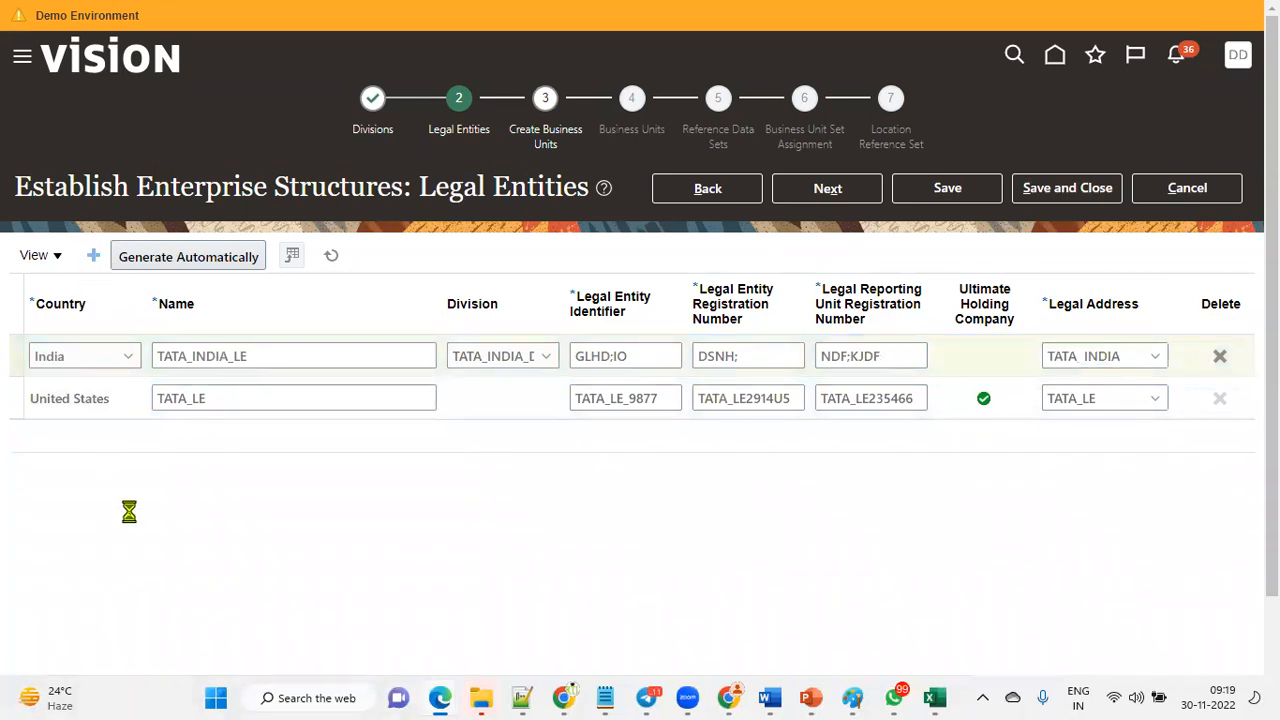
pyautogui.click(91, 362)
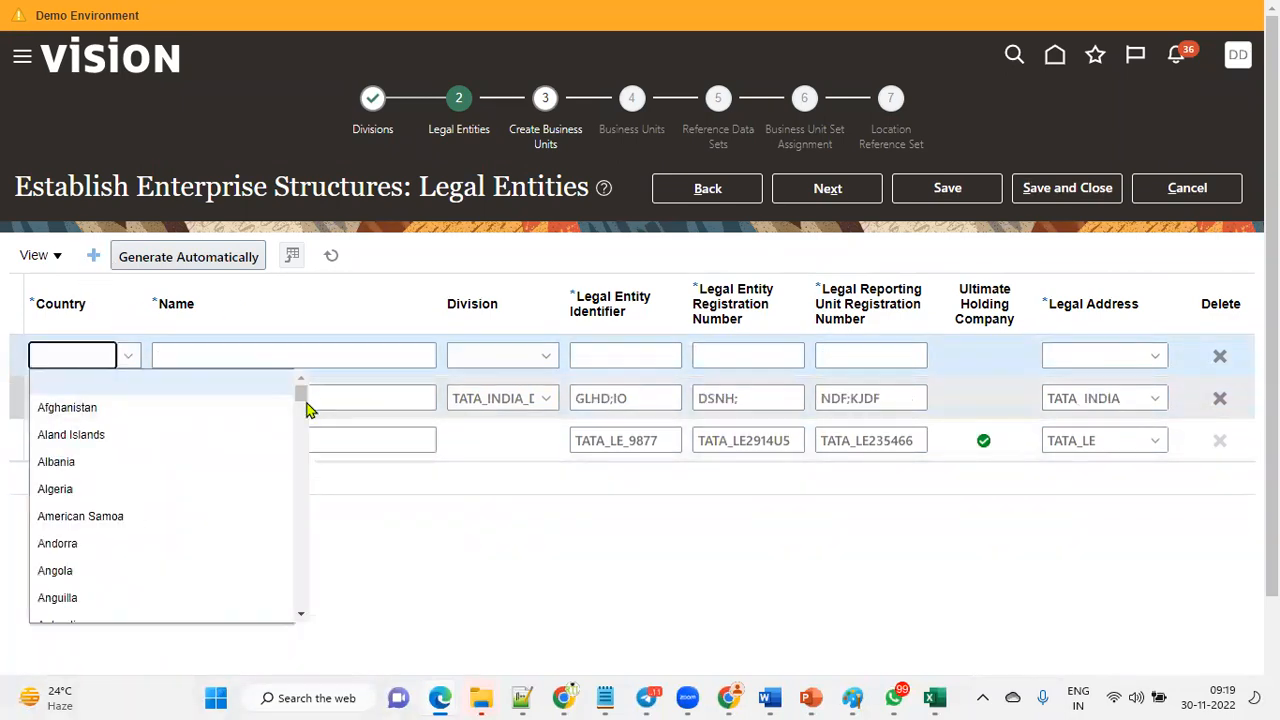
pyautogui.click(102, 365)
pyautogui.press('u')
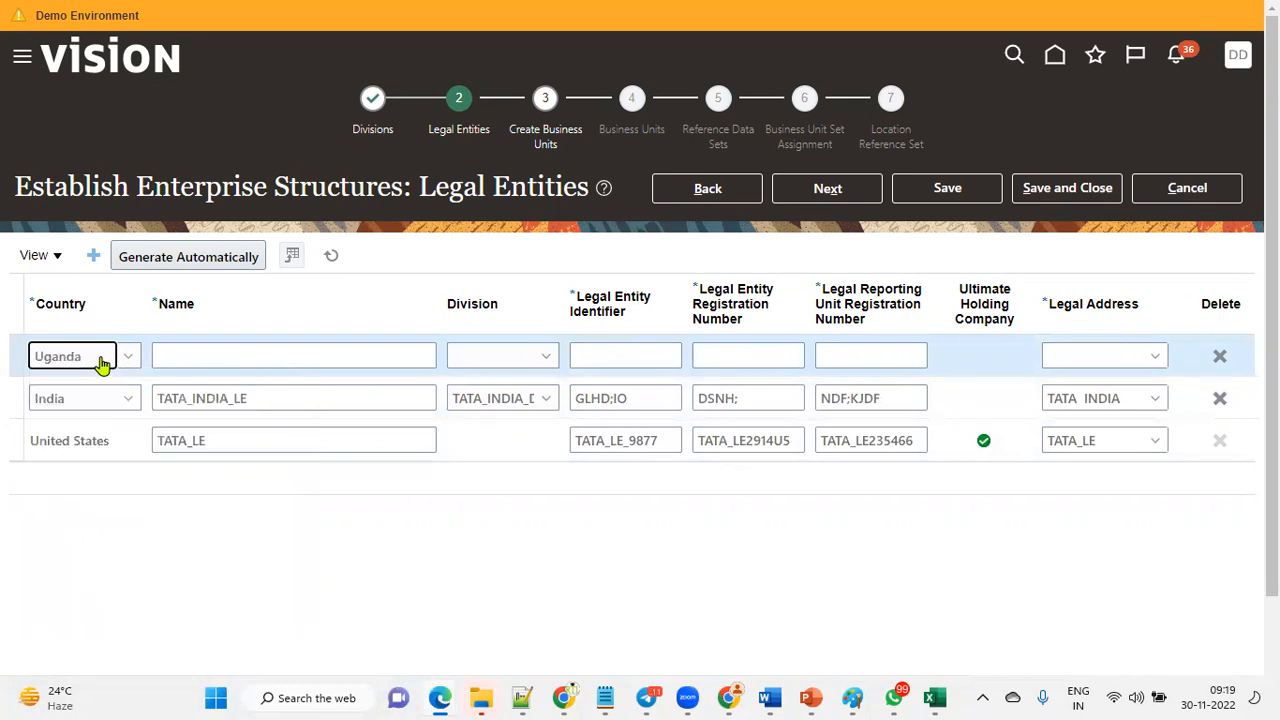
pyautogui.press('u')
pyautogui.press('u')
pyautogui.press('u')
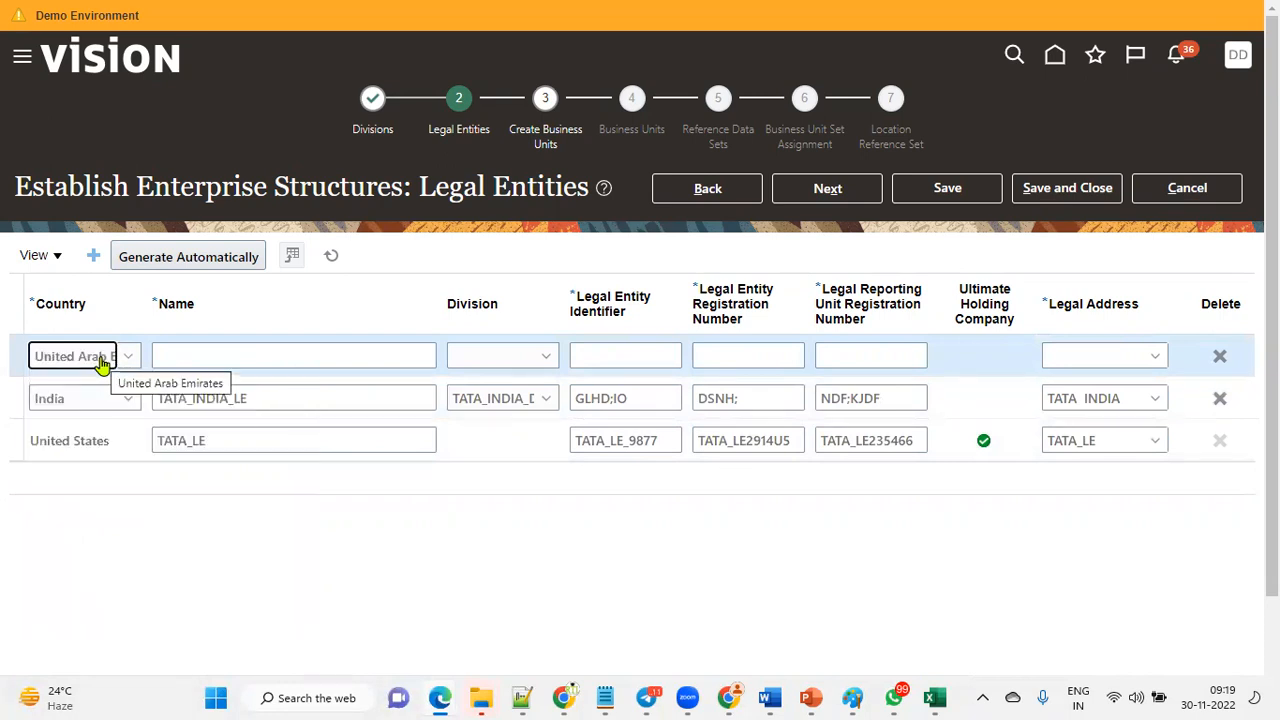
pyautogui.press('u')
# Name the new legal entity TATA_INDIA_USA.
pyautogui.click(181, 356)
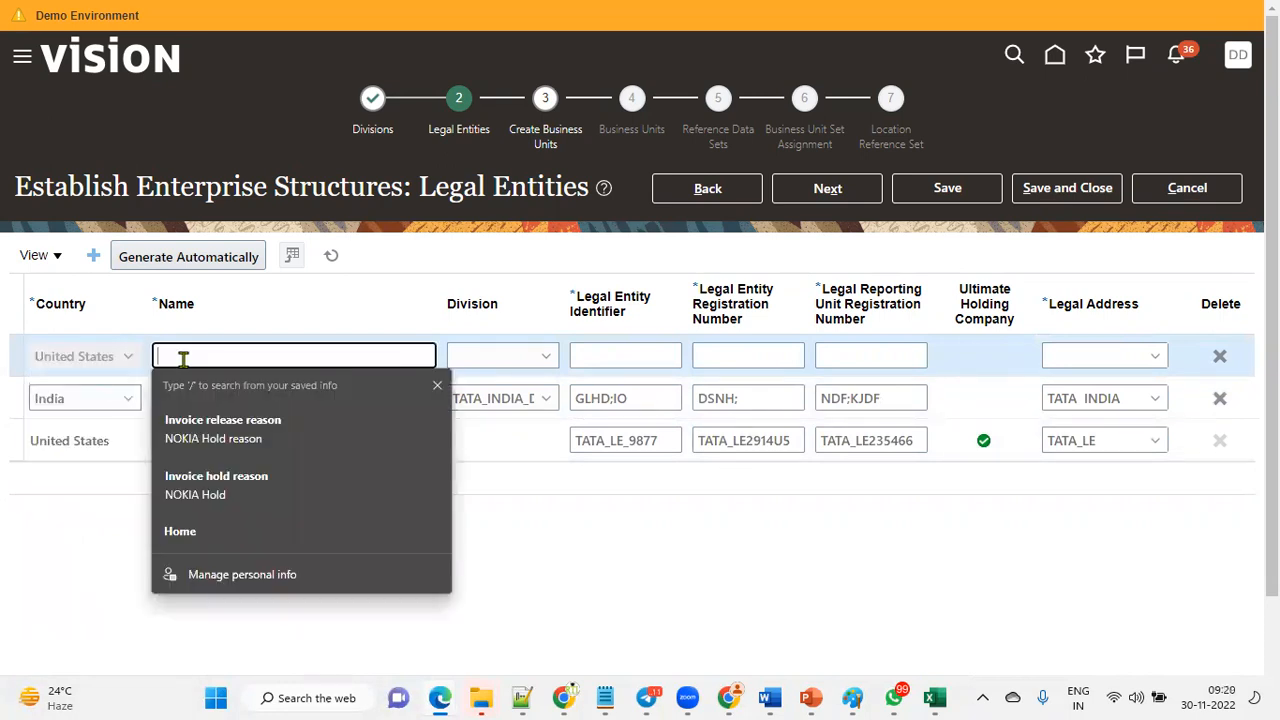
pyautogui.hotkey('ctrl', 'v')
pyautogui.moveTo(234, 356); pyautogui.dragTo(281, 356)
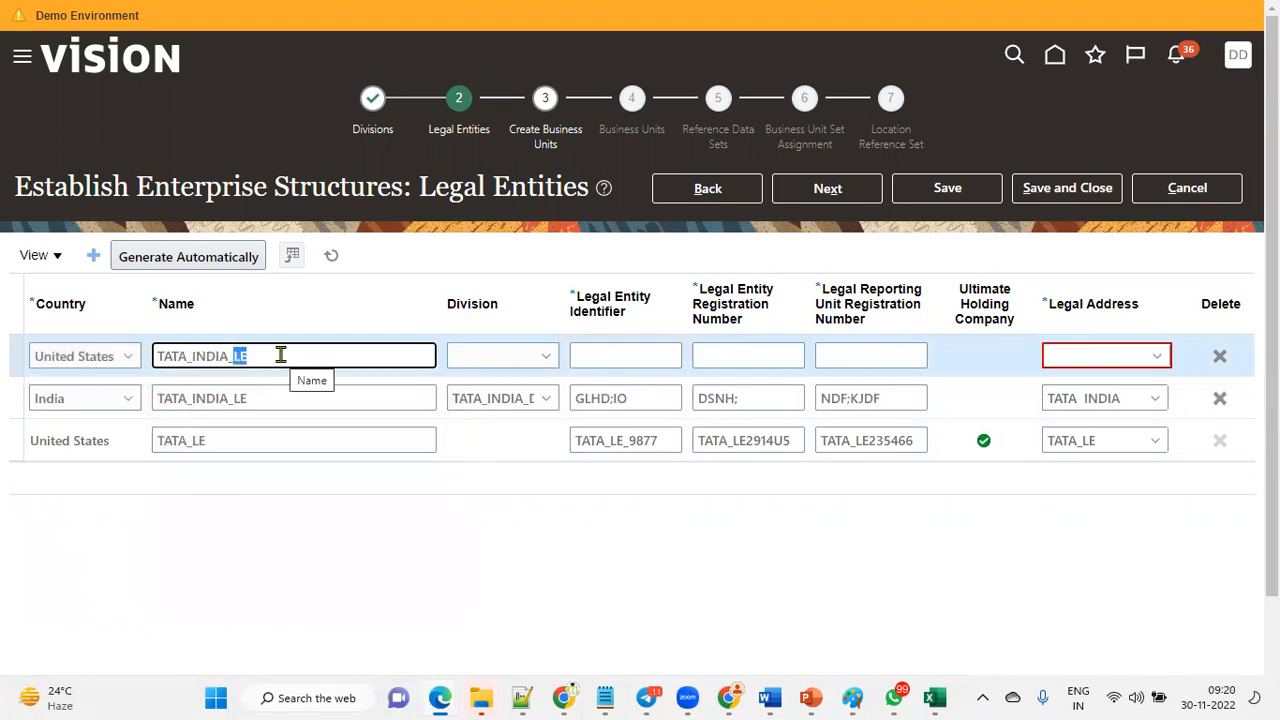
pyautogui.write('USA')
pyautogui.moveTo(281, 356); pyautogui.dragTo(115, 368)
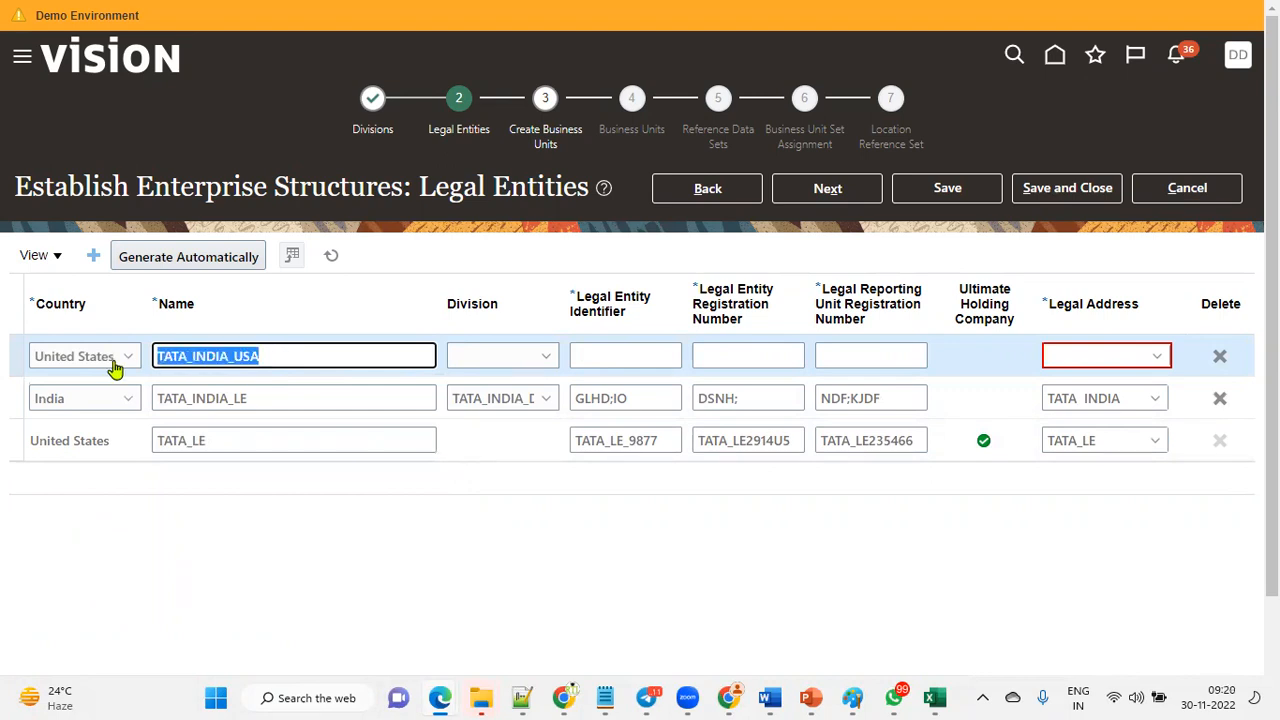
# Assign TATA_USA_DIVISION as the division of TATA_INDIA_USA.
pyautogui.press('Tab')
pyautogui.click(527, 366)
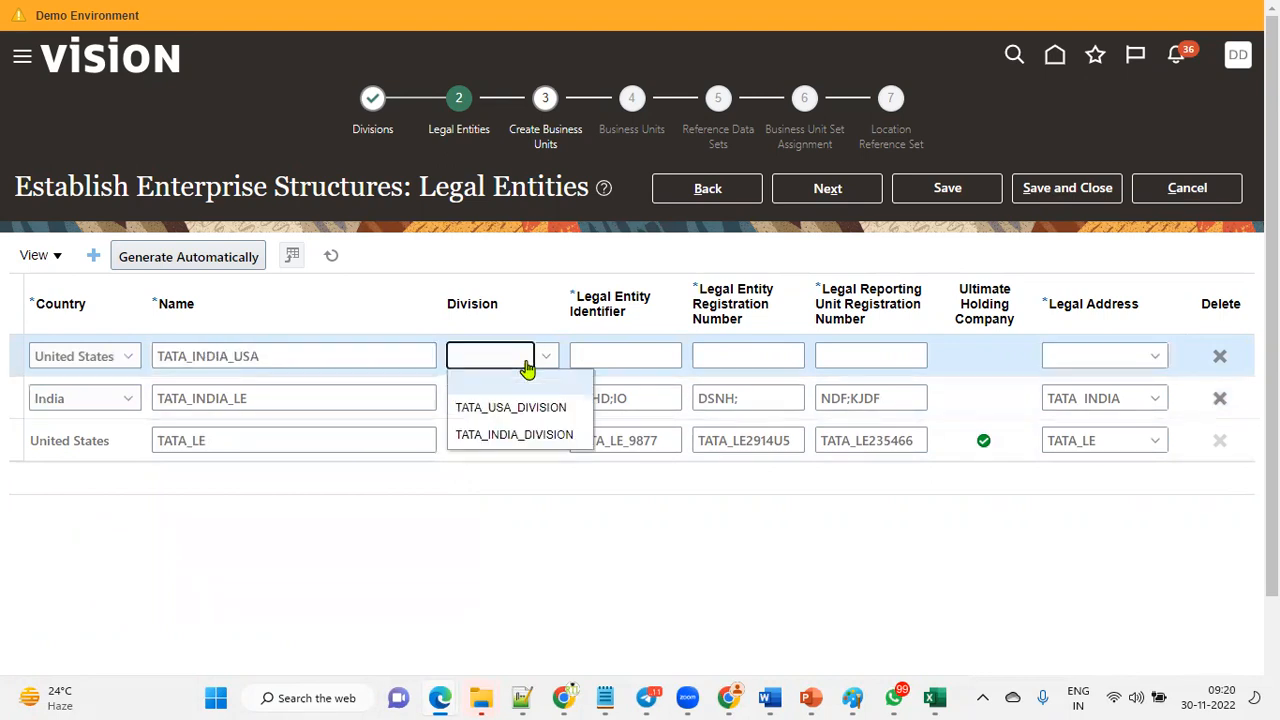
pyautogui.click(534, 408)
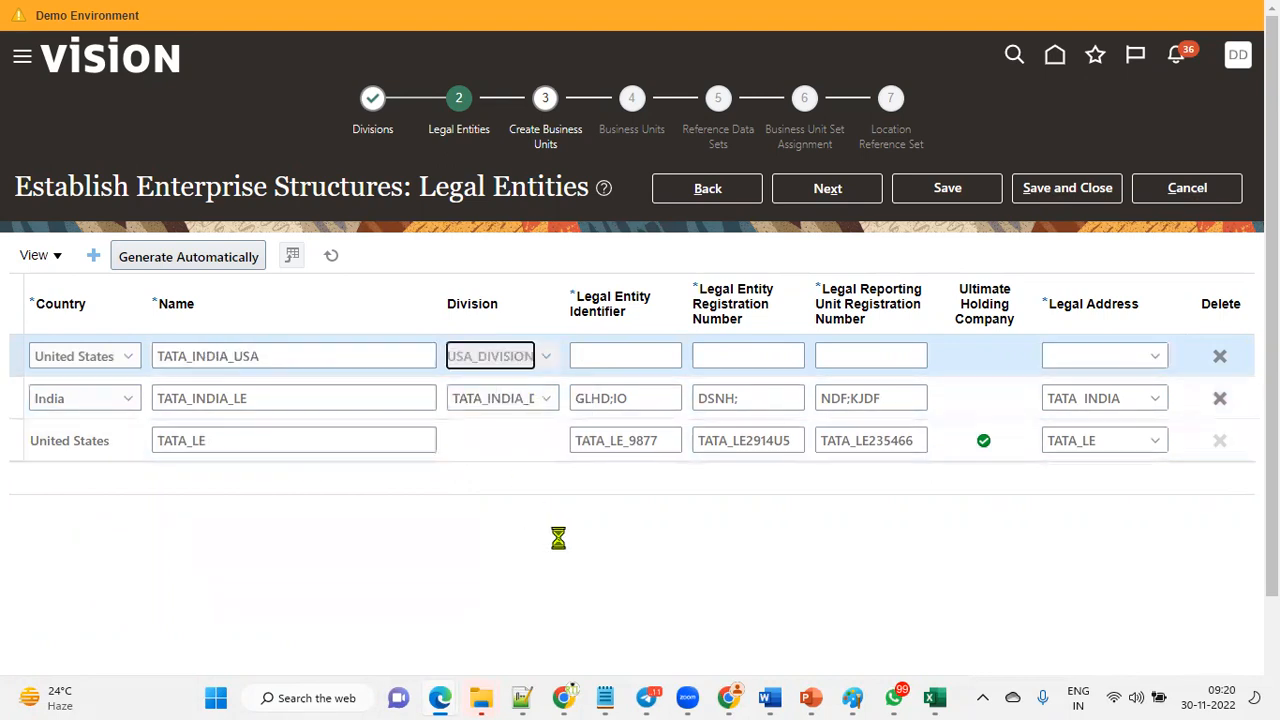
# Enter legal entity identifier SDGKNIU, registration number DSKJGBSDKJ and reporting unit registration number DSBNKJG for TATA_INDIA_USA.
pyautogui.press('Tab')
pyautogui.write('SDGKNIU')
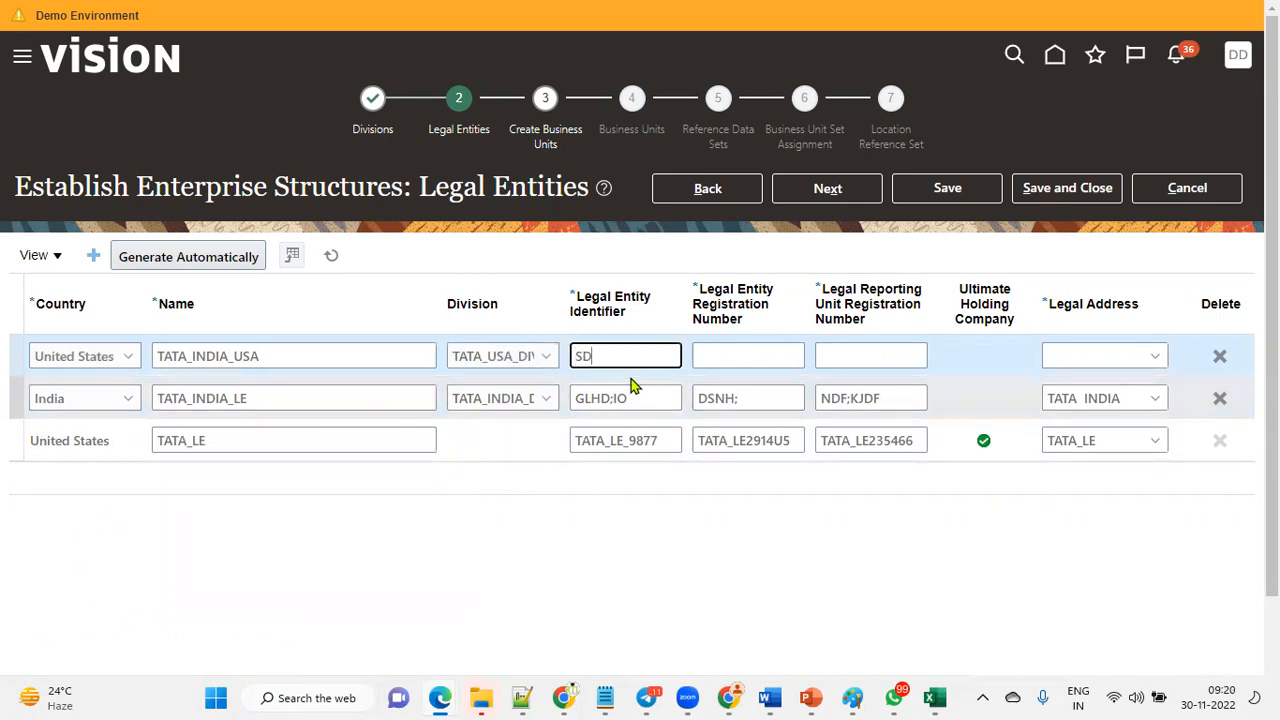
pyautogui.press('Tab')
pyautogui.write('DSKJGBSDKJ')
pyautogui.press('Tab')
pyautogui.write('DSBNKJG')
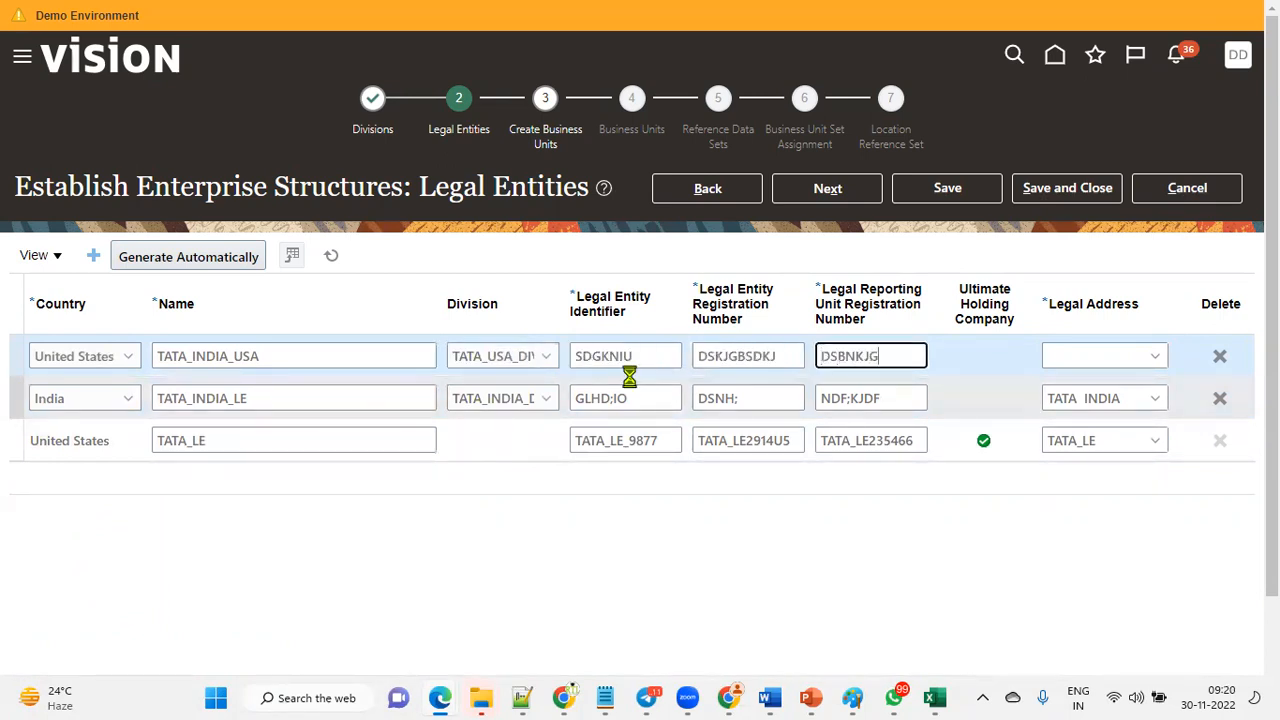
# Set the legal address of TATA_INDIA_USA to TATA_LE.
pyautogui.click(1155, 356)
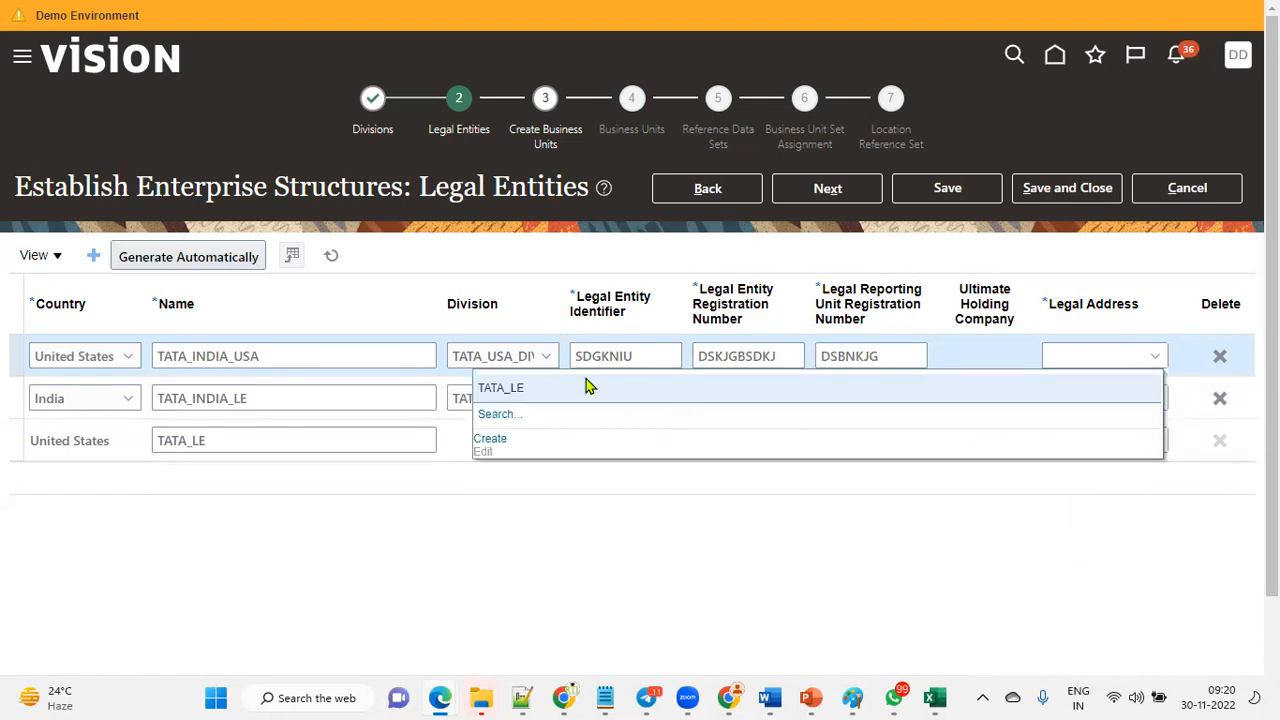
pyautogui.click(580, 388)
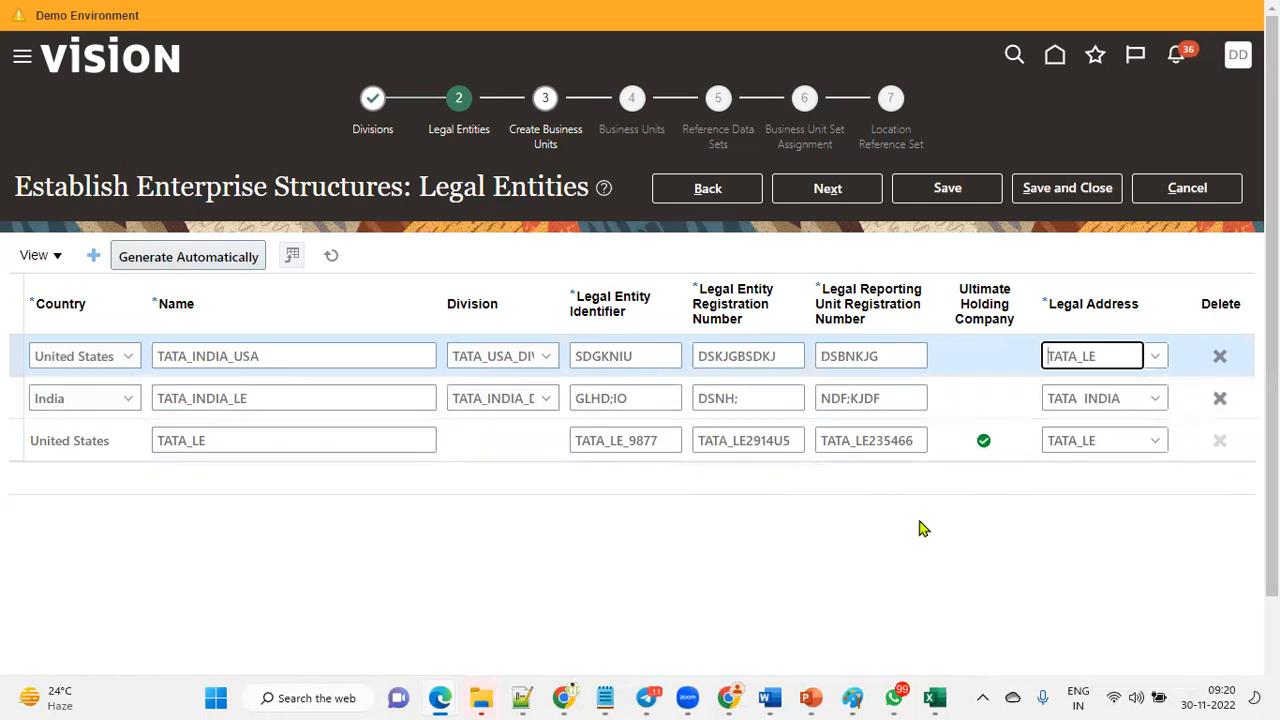
# Switch to Excel and fill the Legal Entity cell of the setup sheet with yellow.
pyautogui.click(935, 698)
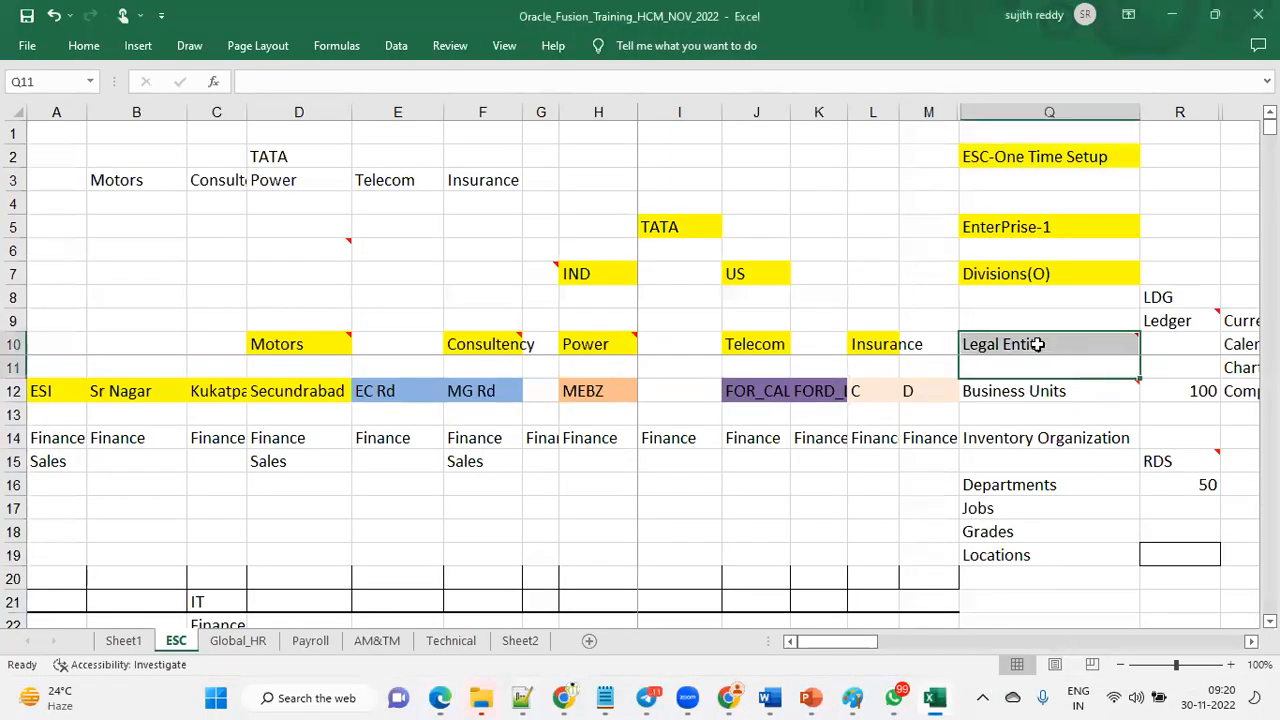
pyautogui.click(84, 46)
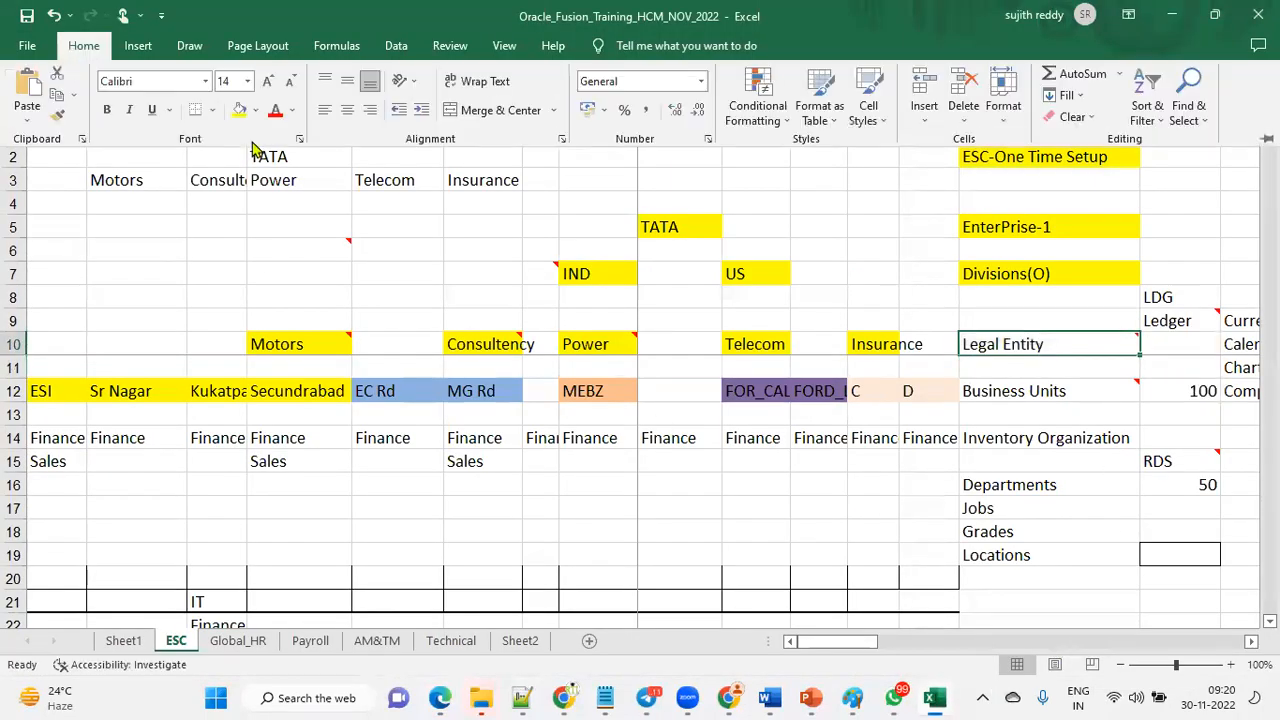
pyautogui.click(239, 111)
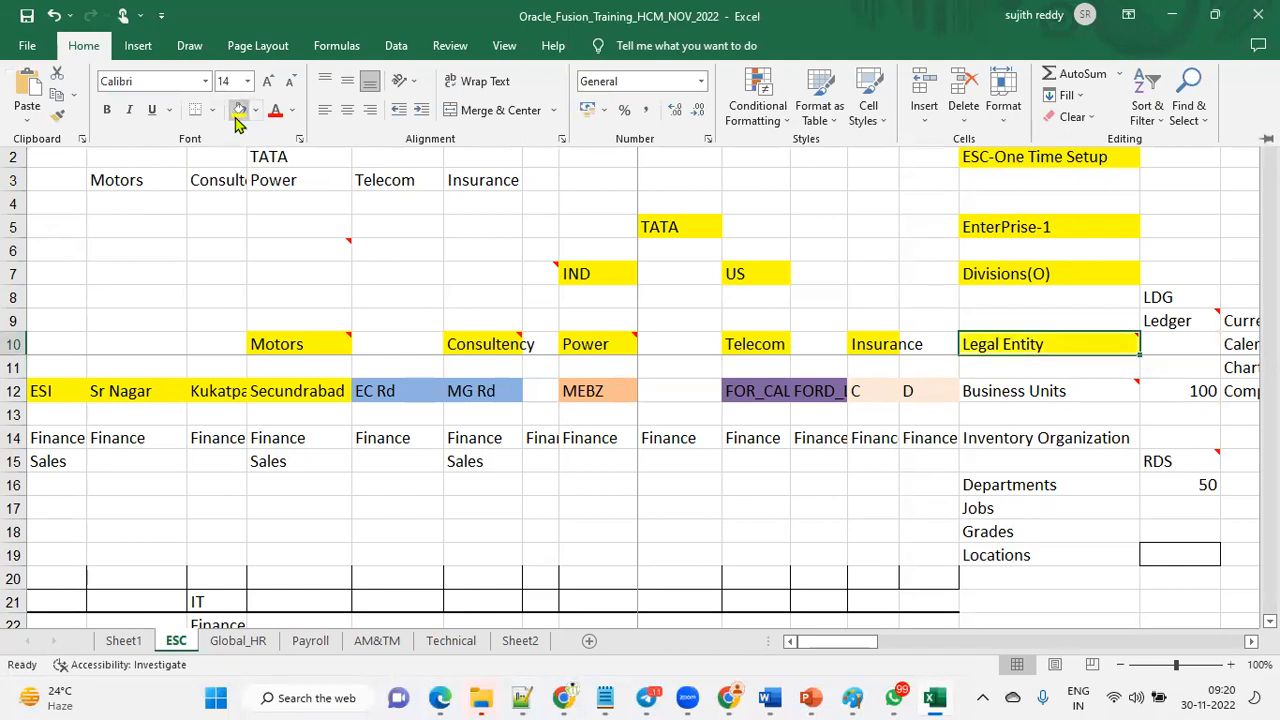
# Fill the Business Units cell of the setup sheet with yellow.
pyautogui.click(1073, 231)
pyautogui.click(1075, 274)
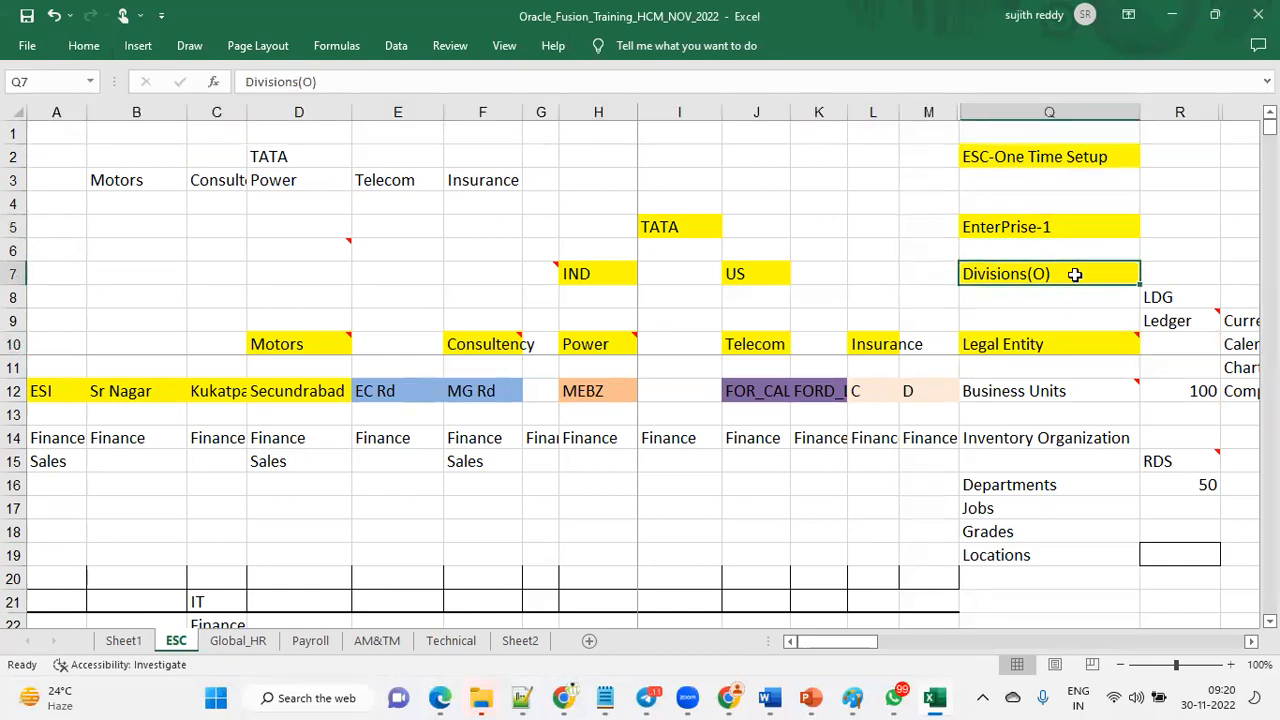
pyautogui.click(1048, 346)
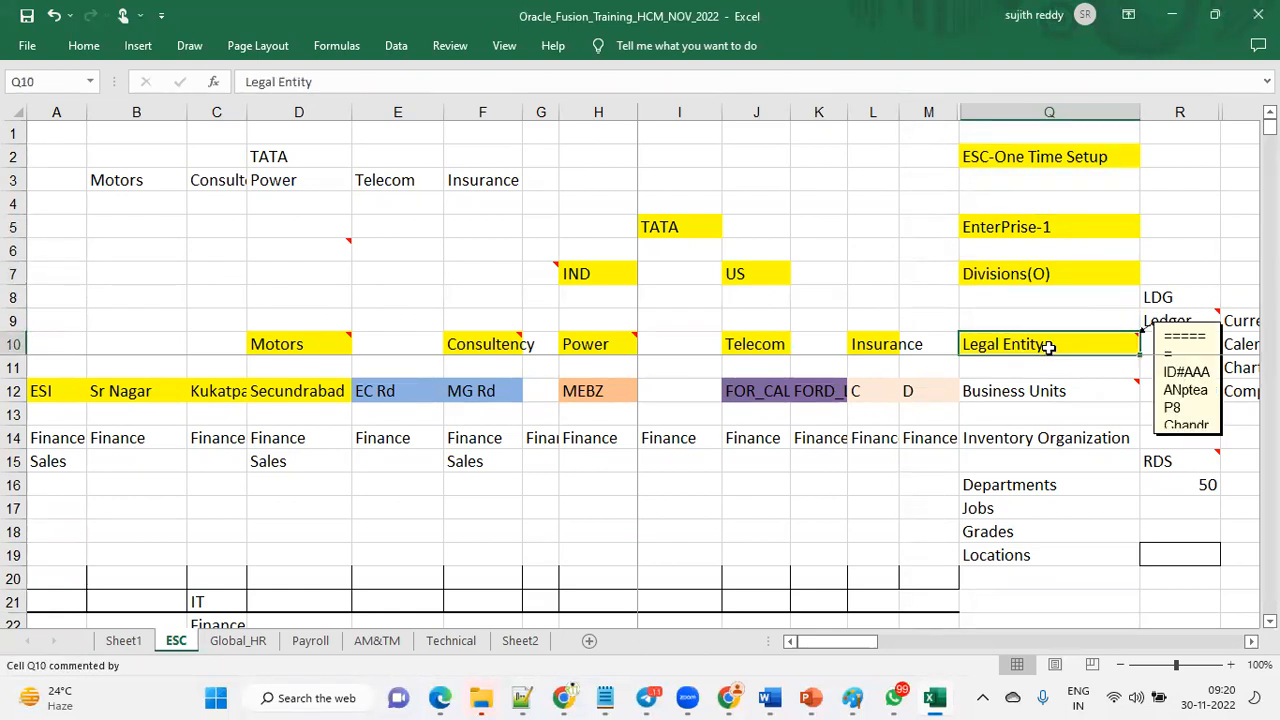
pyautogui.click(1040, 394)
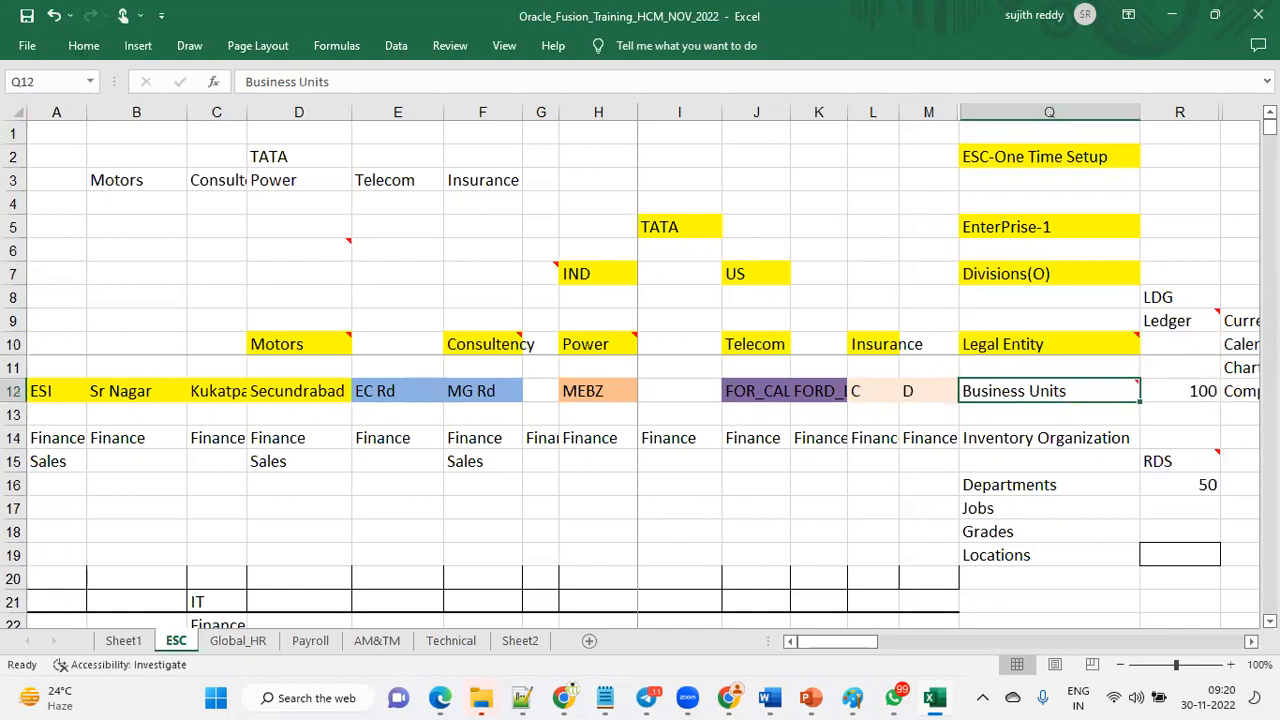
pyautogui.click(1057, 352)
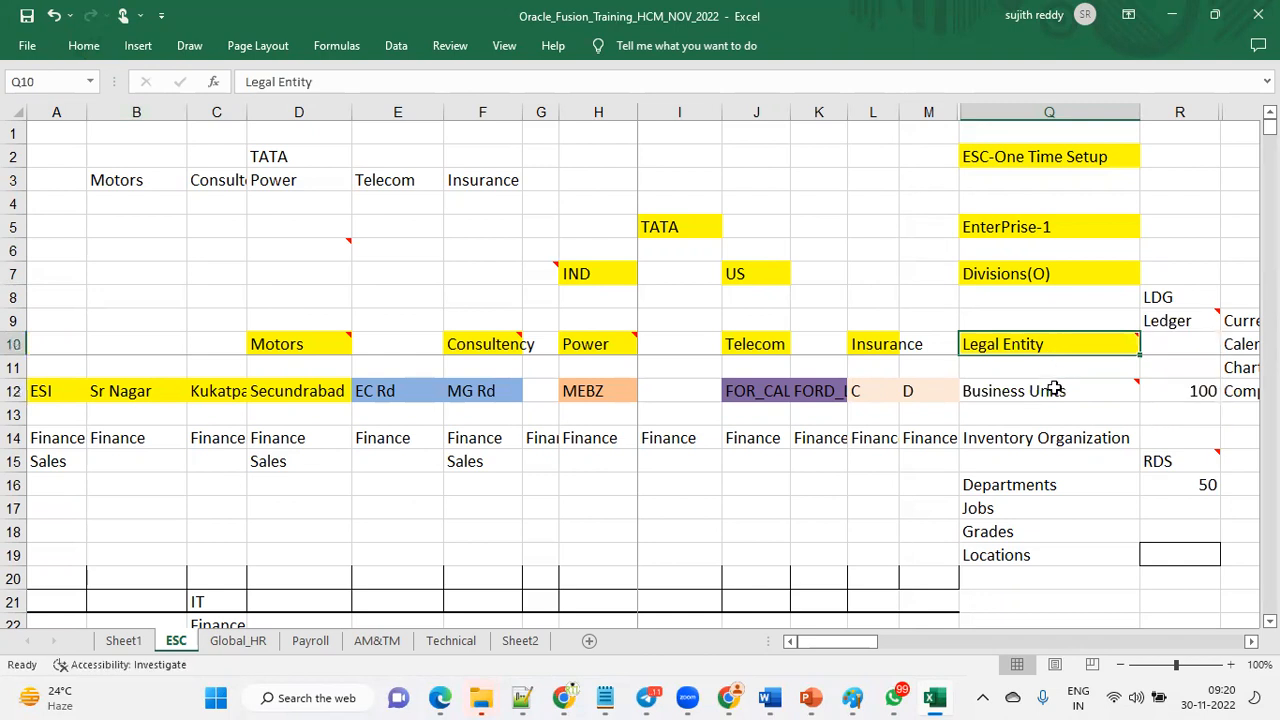
pyautogui.click(1055, 391)
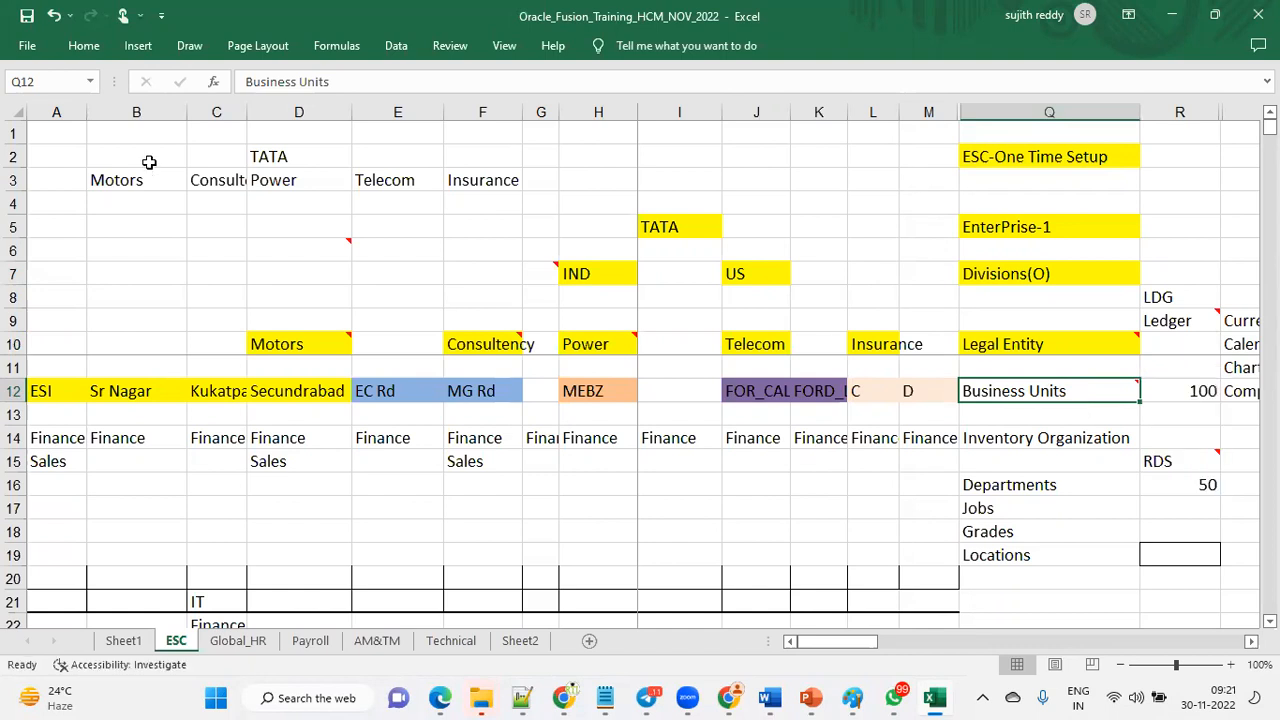
pyautogui.click(86, 46)
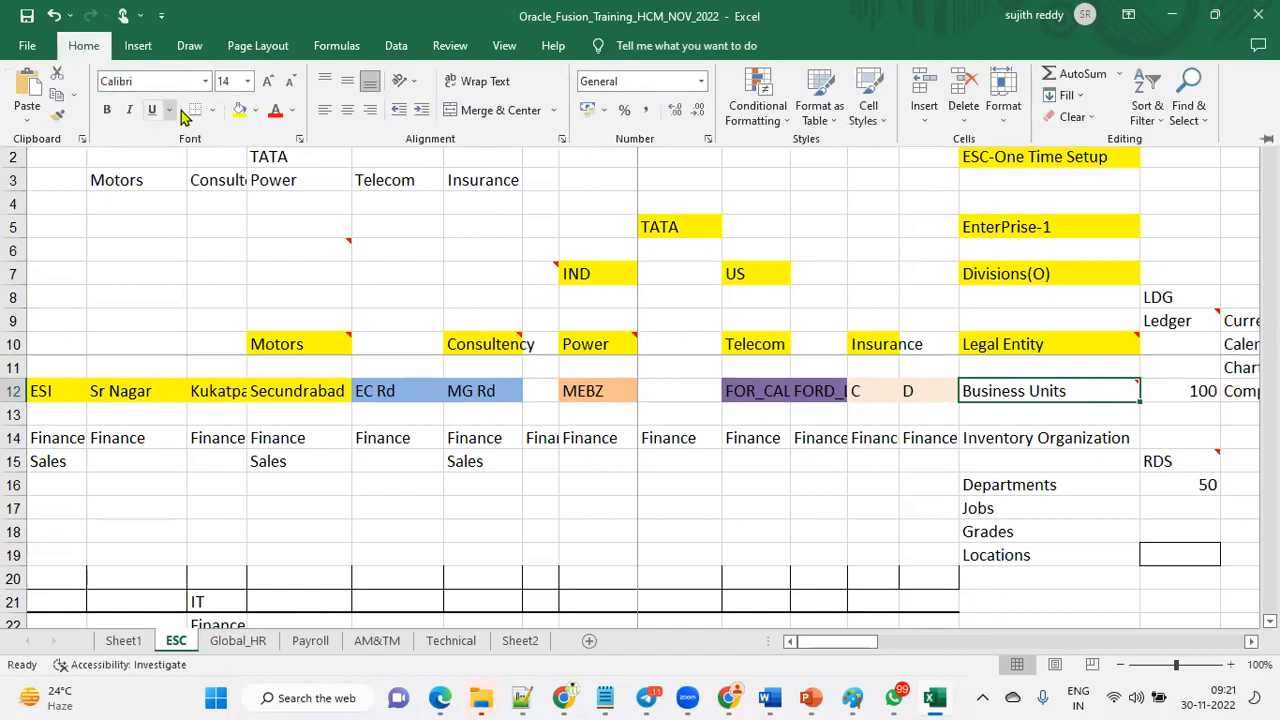
pyautogui.click(239, 110)
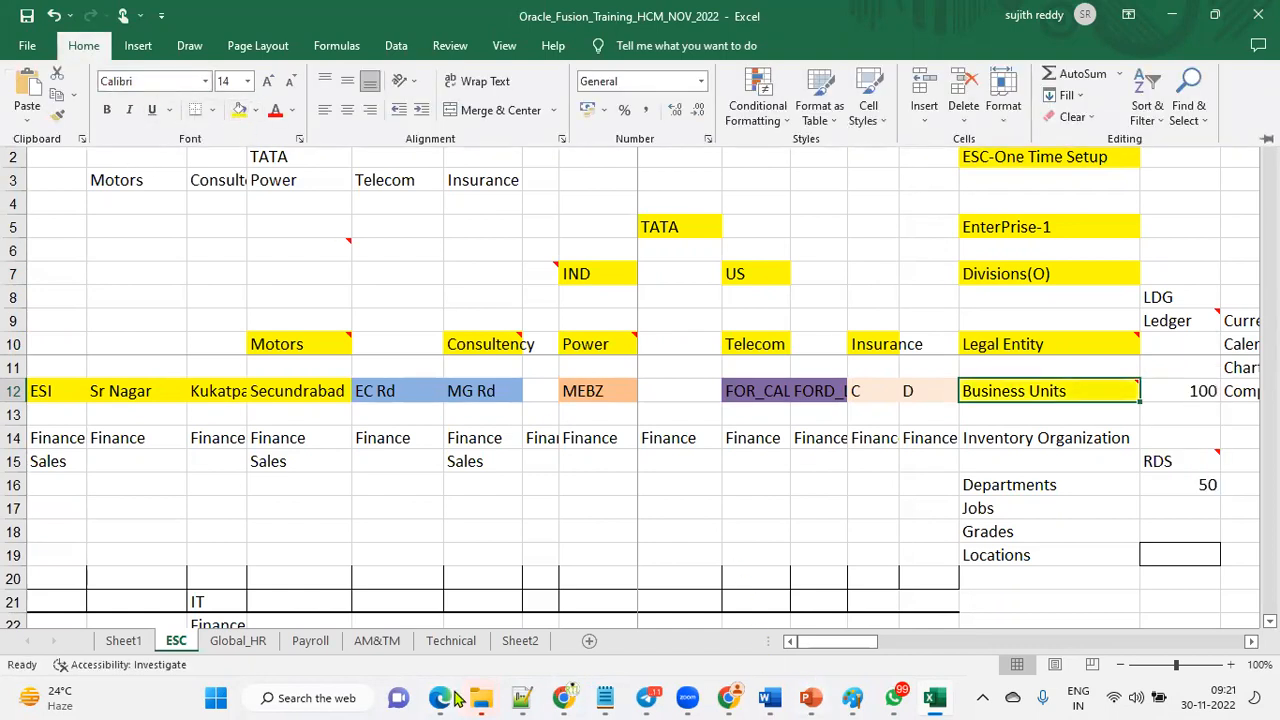
# Return to the browser and advance to the Create Business Units step.
pyautogui.click(563, 698)
pyautogui.click(640, 610)
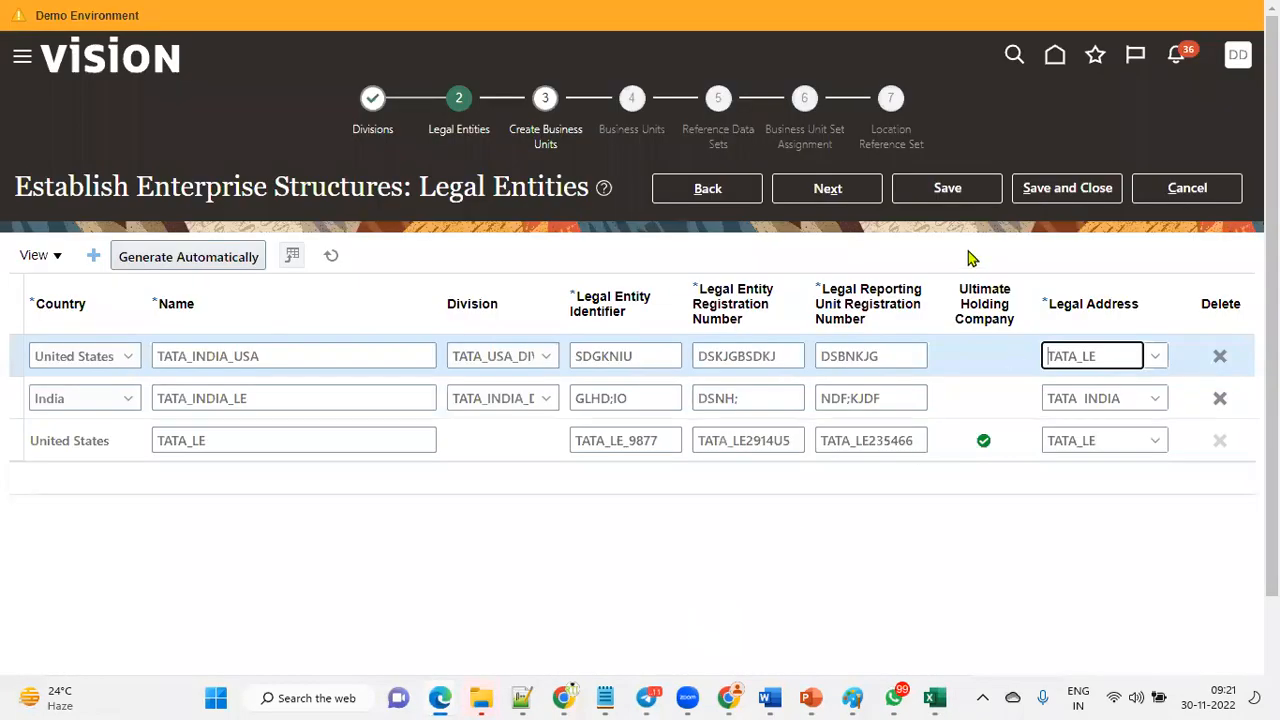
pyautogui.click(823, 192)
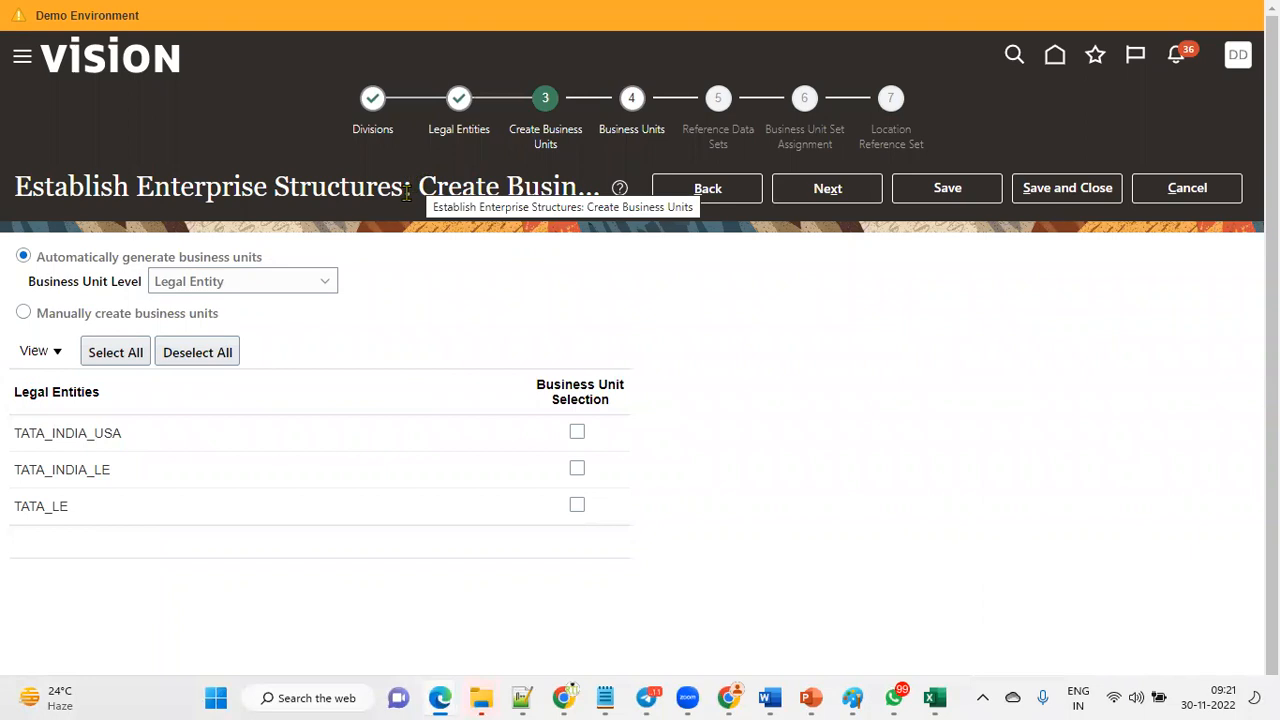
# Select all legal entities for automatic business unit generation at the Legal Entity level.
pyautogui.moveTo(419, 186); pyautogui.dragTo(578, 190)
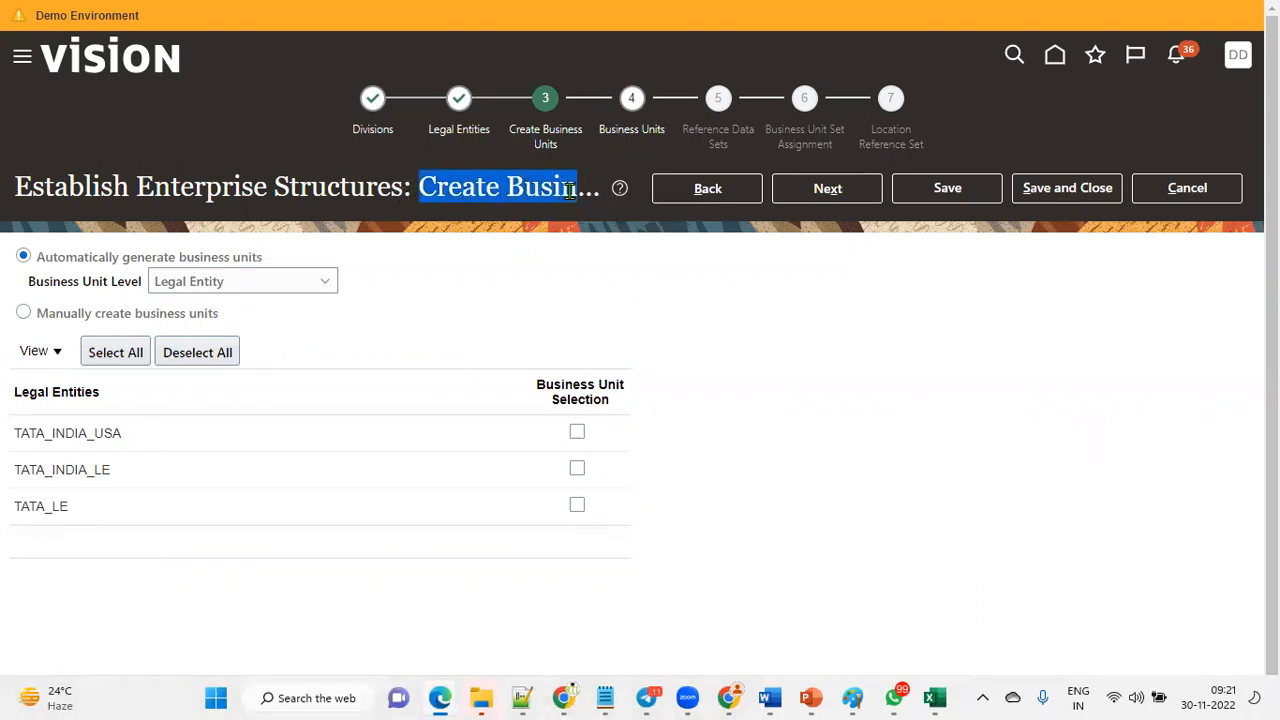
pyautogui.click(593, 235)
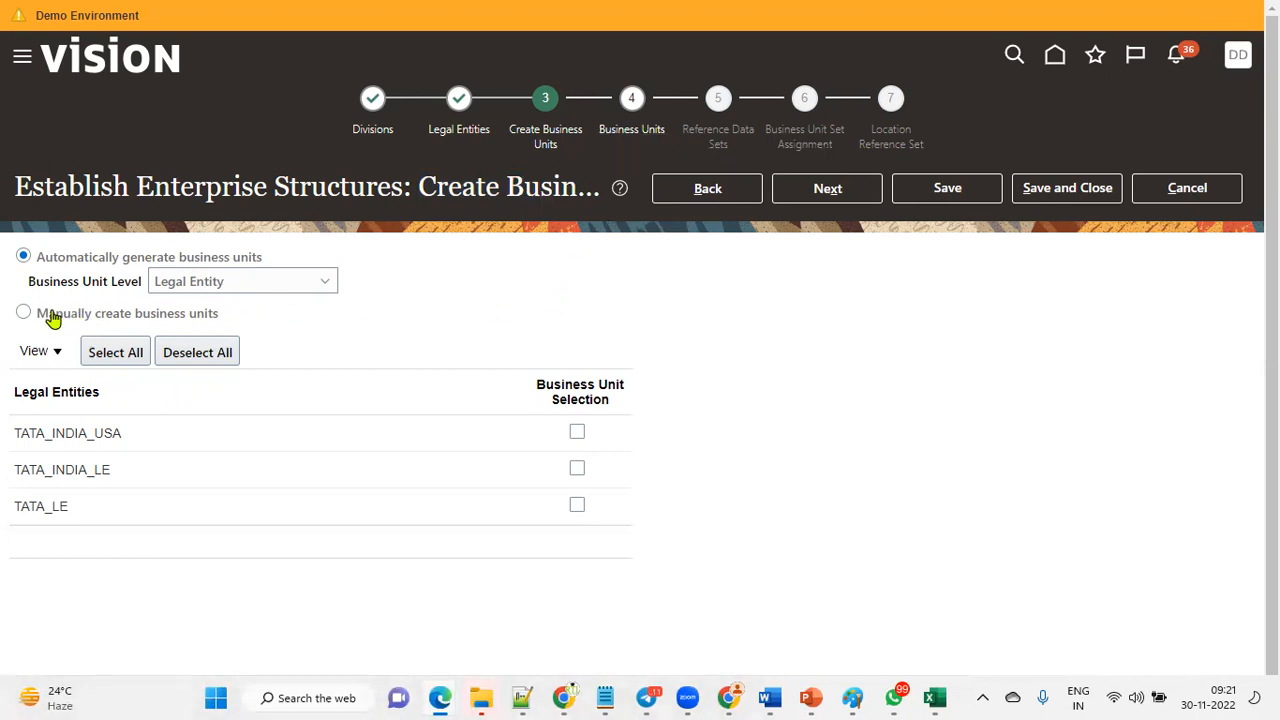
pyautogui.moveTo(41, 318); pyautogui.dragTo(216, 321)
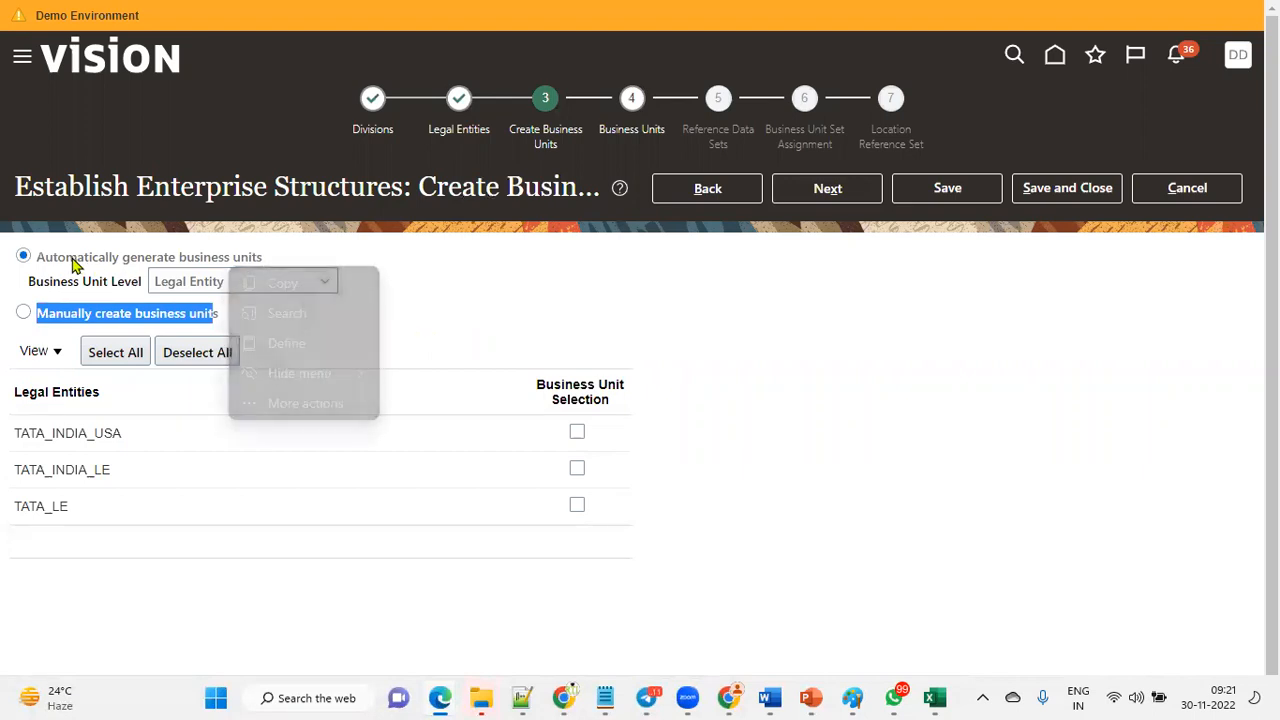
pyautogui.click(160, 254)
pyautogui.moveTo(122, 259); pyautogui.dragTo(258, 260)
pyautogui.click(280, 284)
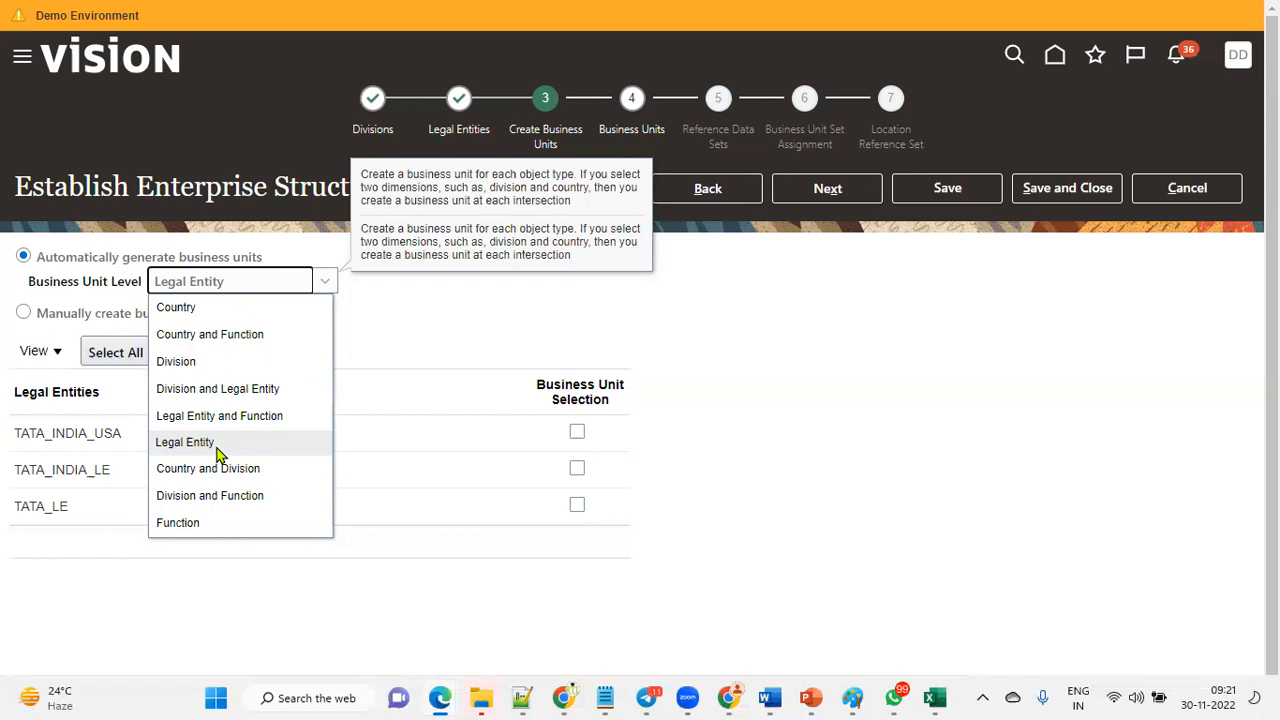
pyautogui.click(825, 322)
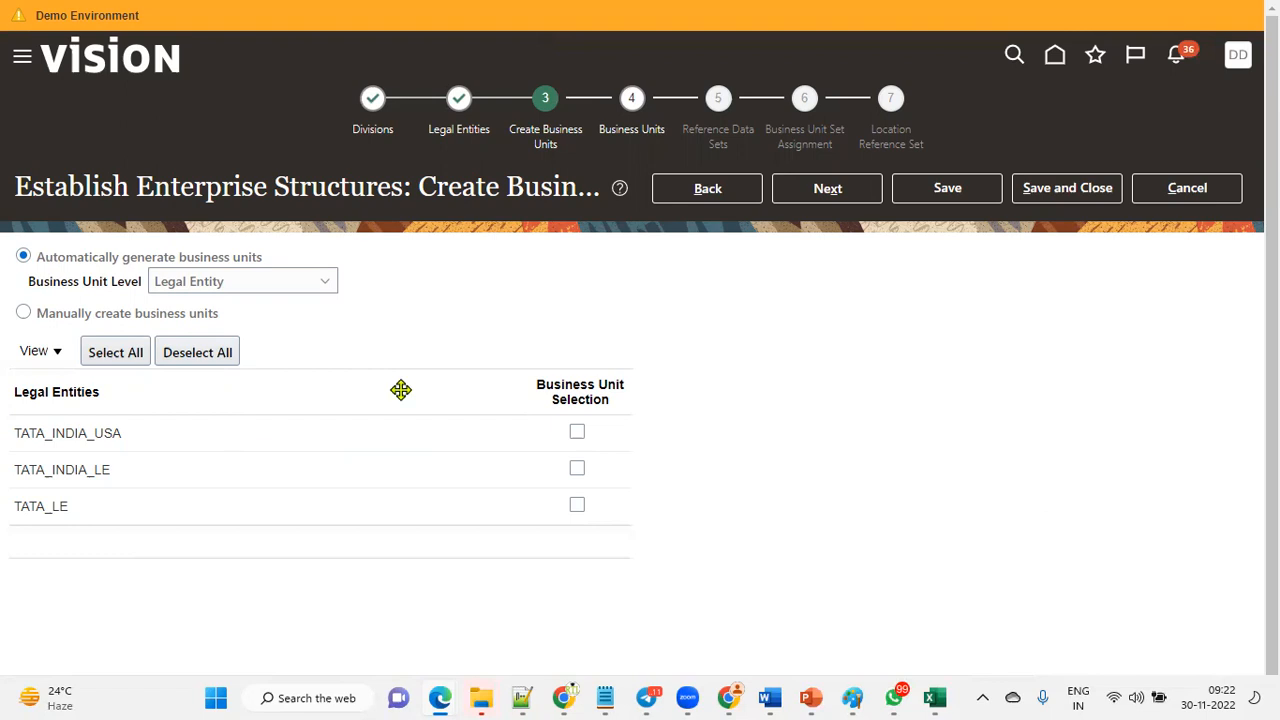
pyautogui.click(131, 356)
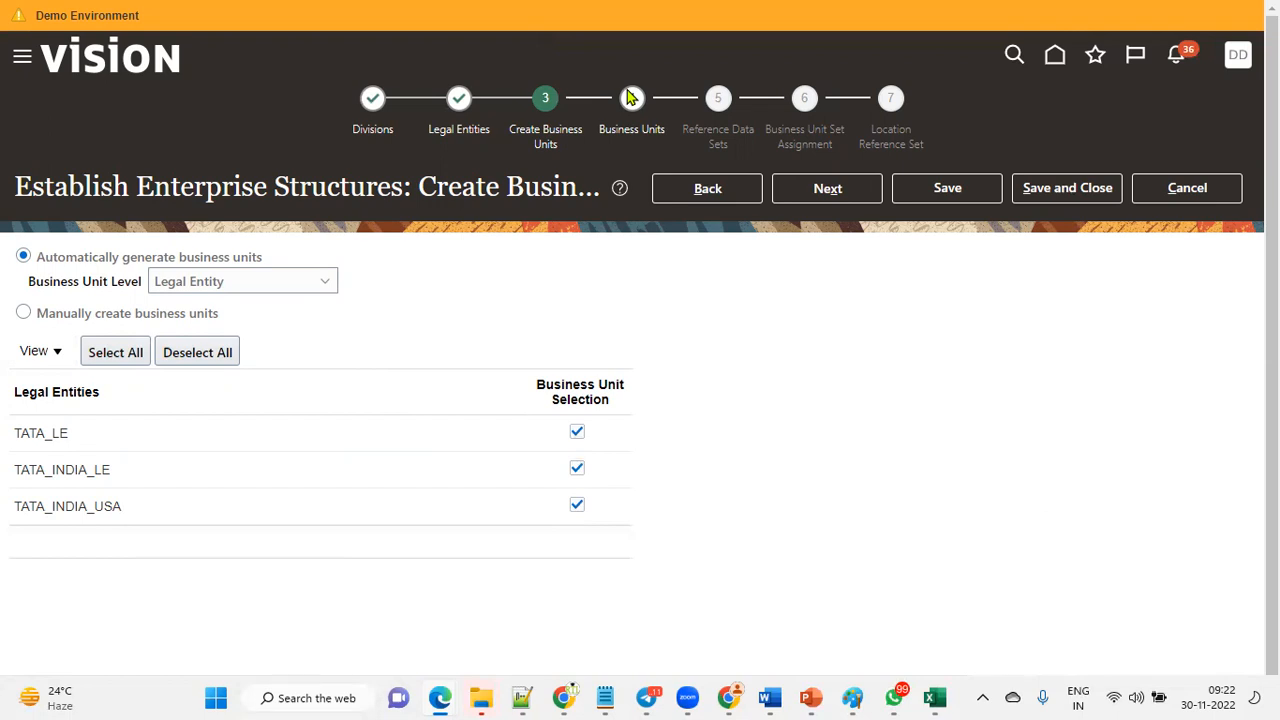
pyautogui.moveTo(522, 317); pyautogui.dragTo(638, 620)
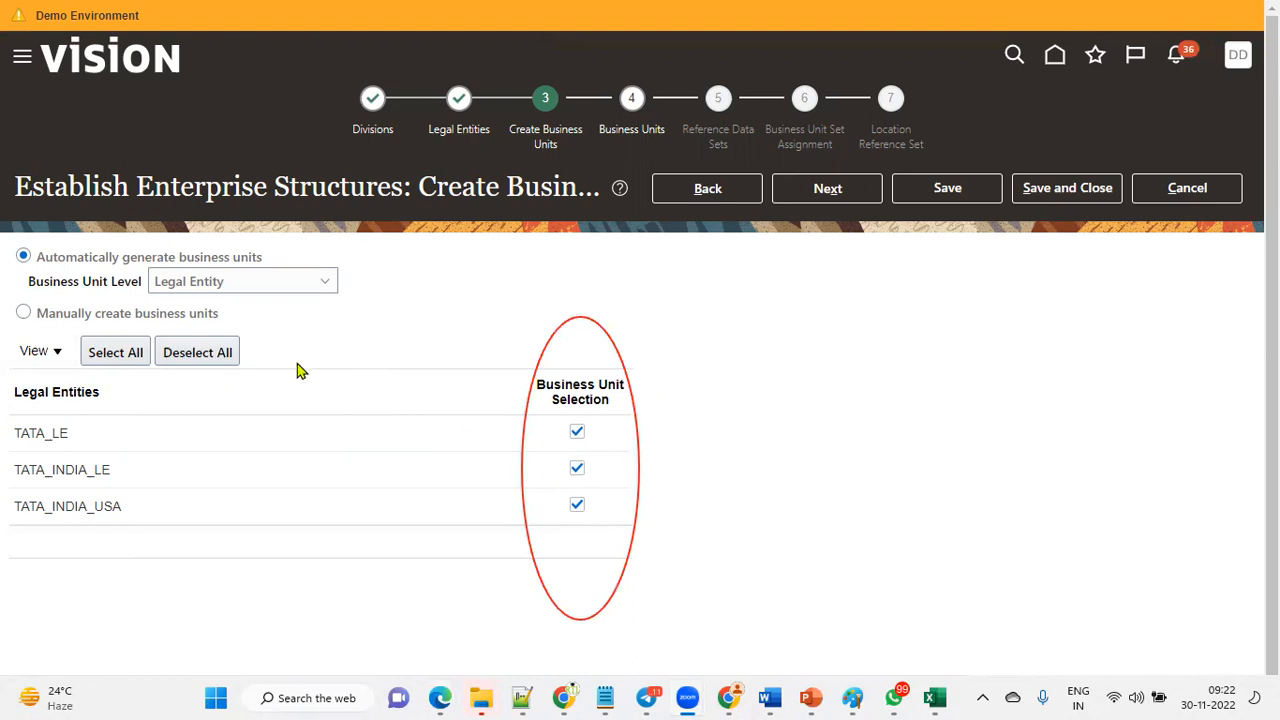
# Advance to the Business Units step and review the generated business units.
pyautogui.click(836, 192)
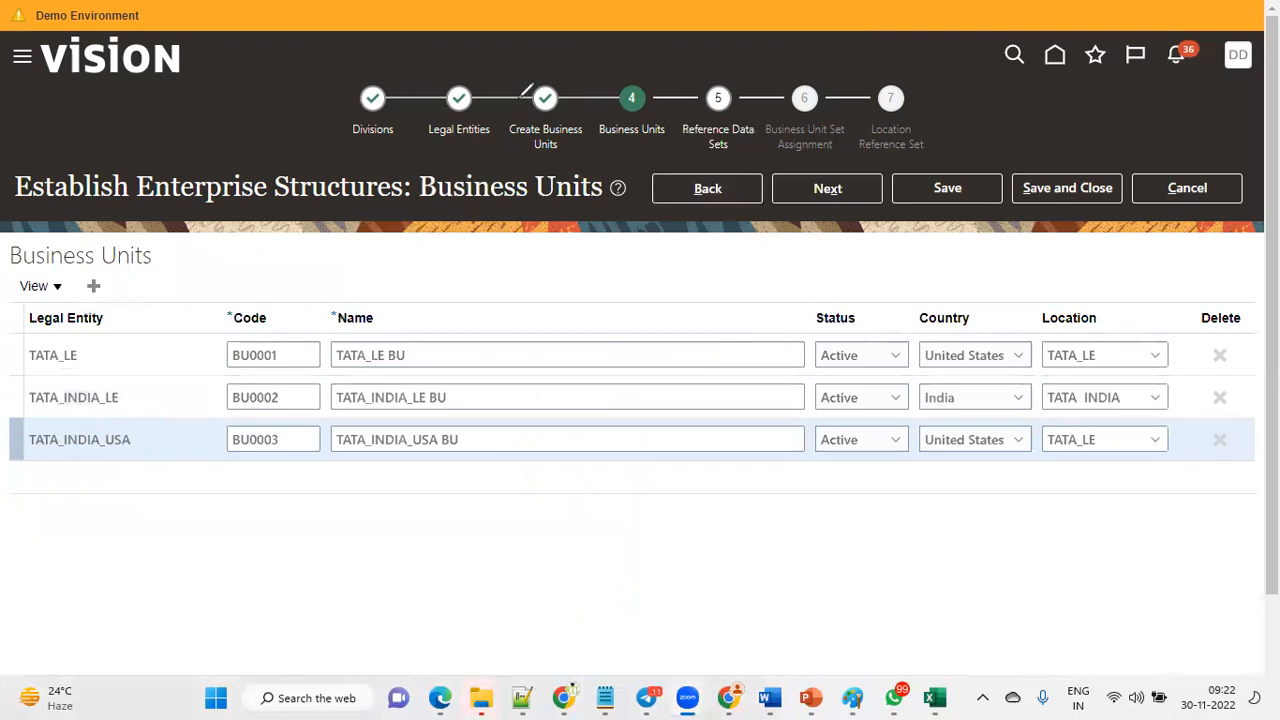
pyautogui.moveTo(82, 268); pyautogui.dragTo(171, 486)
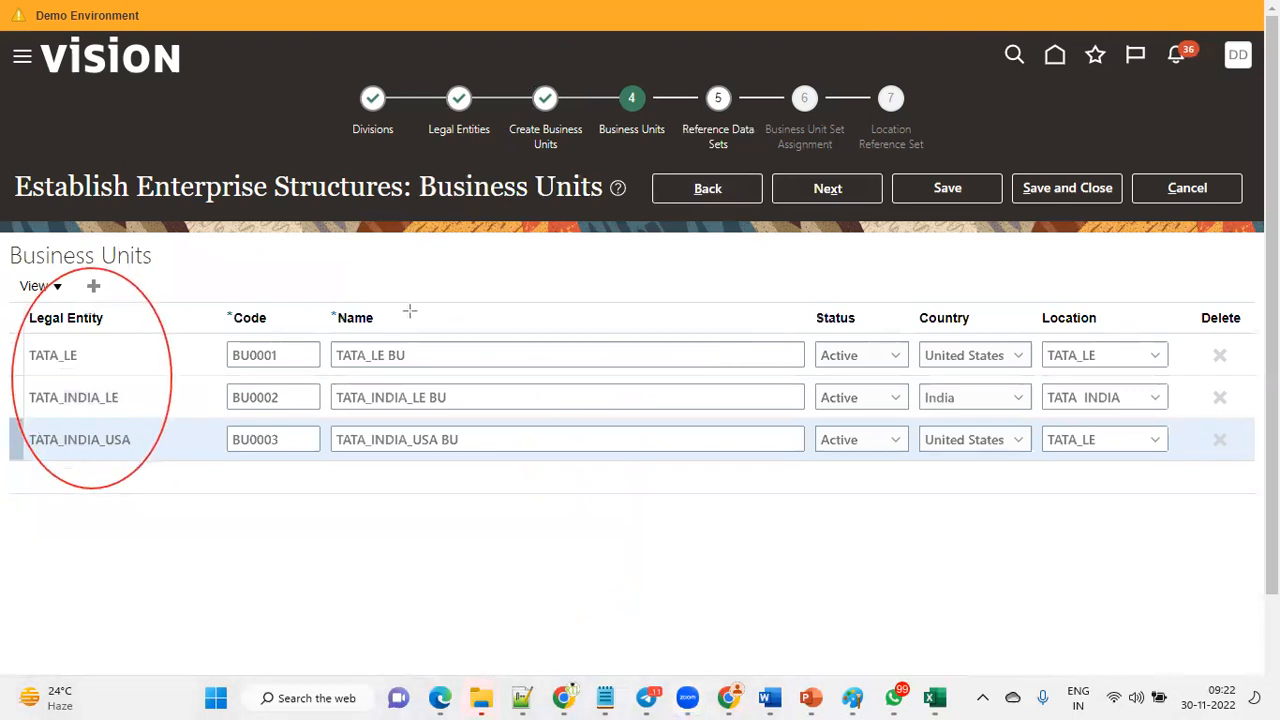
pyautogui.moveTo(330, 281)
pyautogui.mouseDown()
pyautogui.moveTo(345, 345)
pyautogui.moveTo(428, 513)
pyautogui.mouseUp()
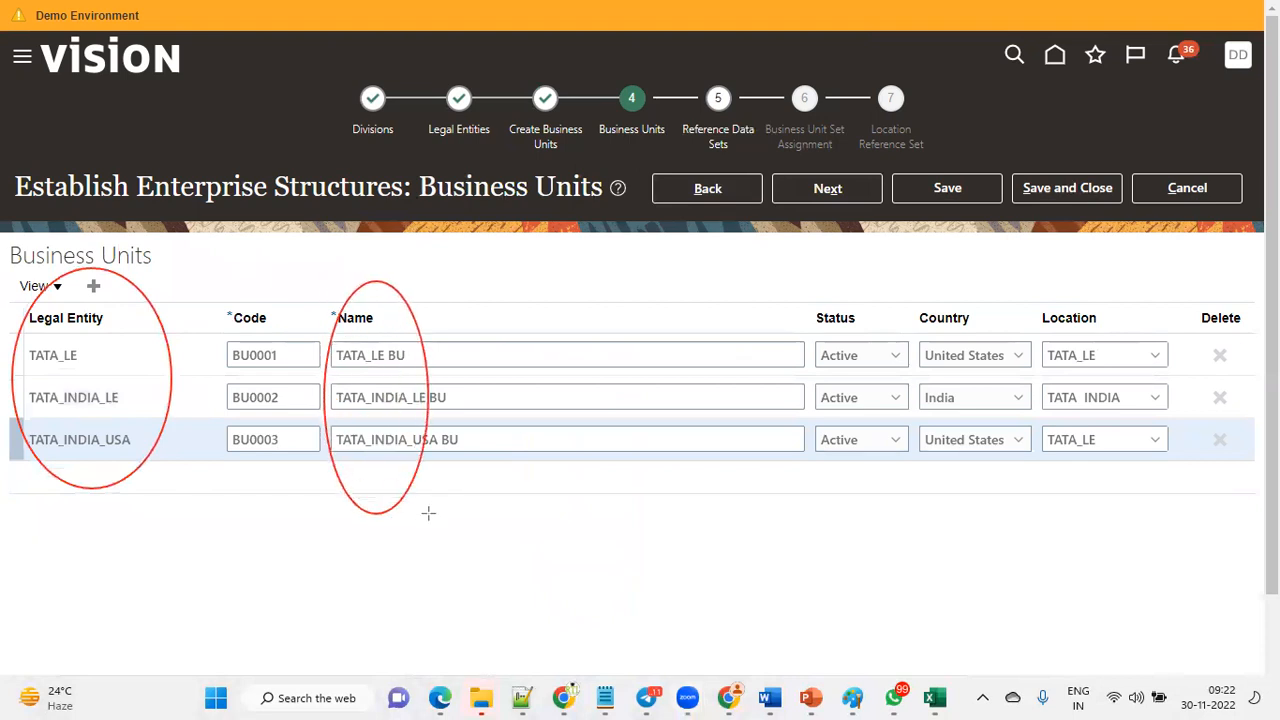
pyautogui.moveTo(850, 288)
pyautogui.mouseDown()
pyautogui.moveTo(944, 558)
pyautogui.moveTo(1145, 509)
pyautogui.mouseUp()
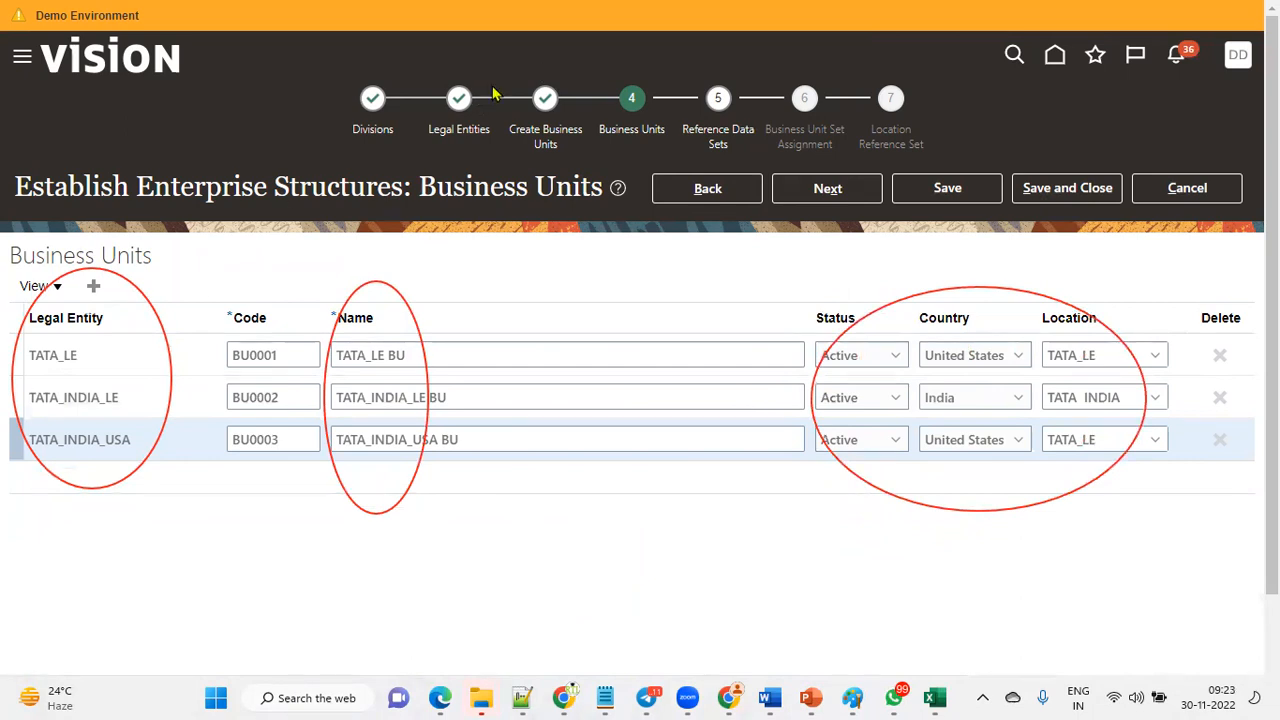
pyautogui.moveTo(115, 352); pyautogui.dragTo(343, 353)
pyautogui.moveTo(76, 399); pyautogui.dragTo(364, 398)
pyautogui.moveTo(98, 436); pyautogui.dragTo(372, 437)
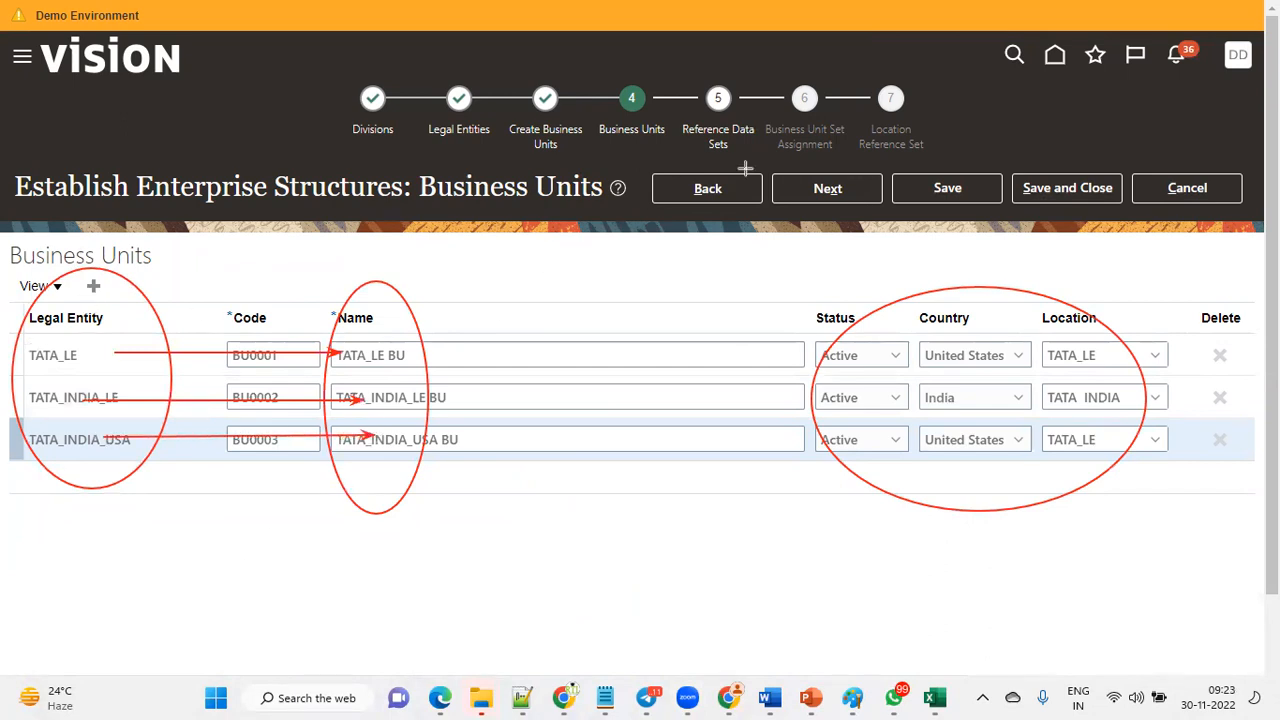
pyautogui.click(93, 286)
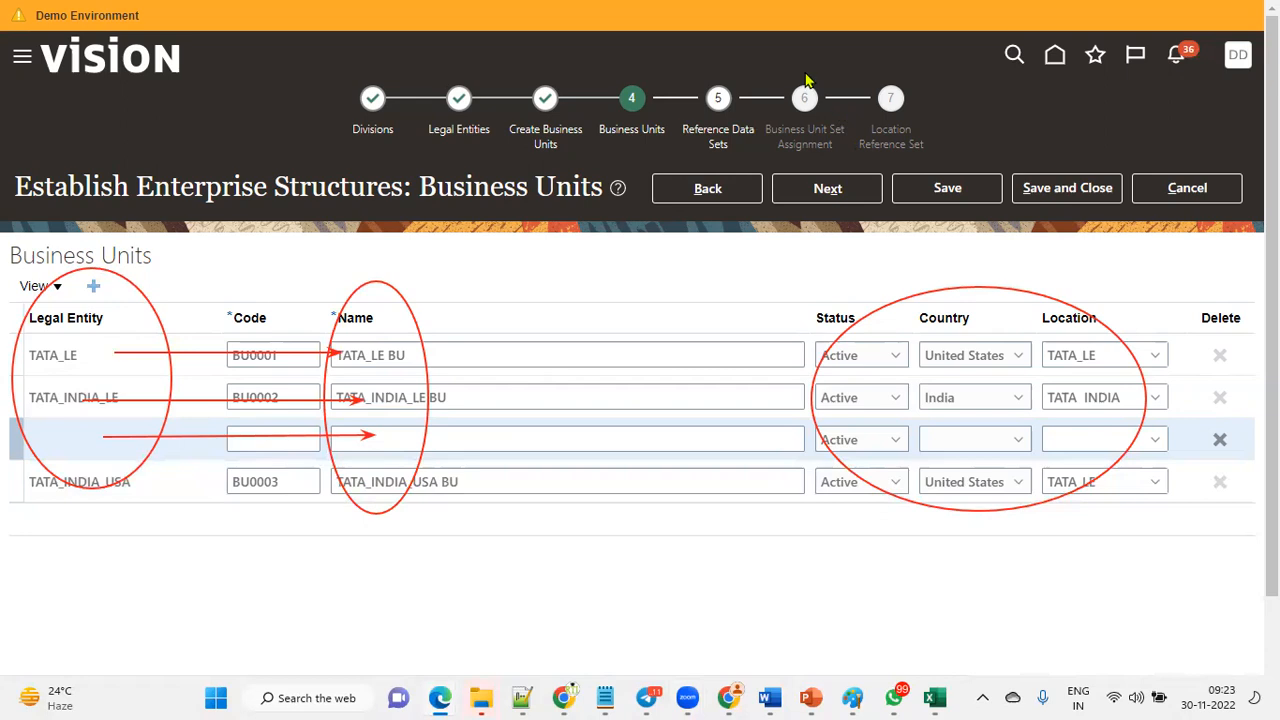
pyautogui.click(279, 444)
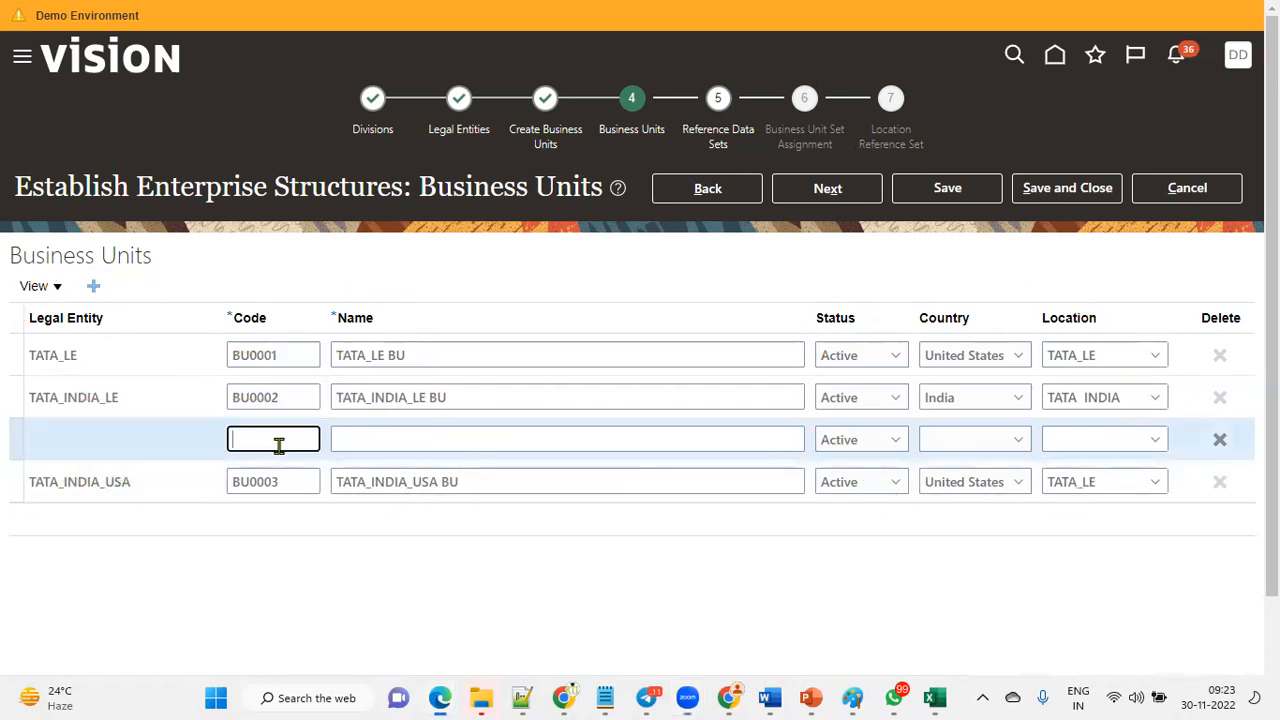
pyautogui.click(77, 445)
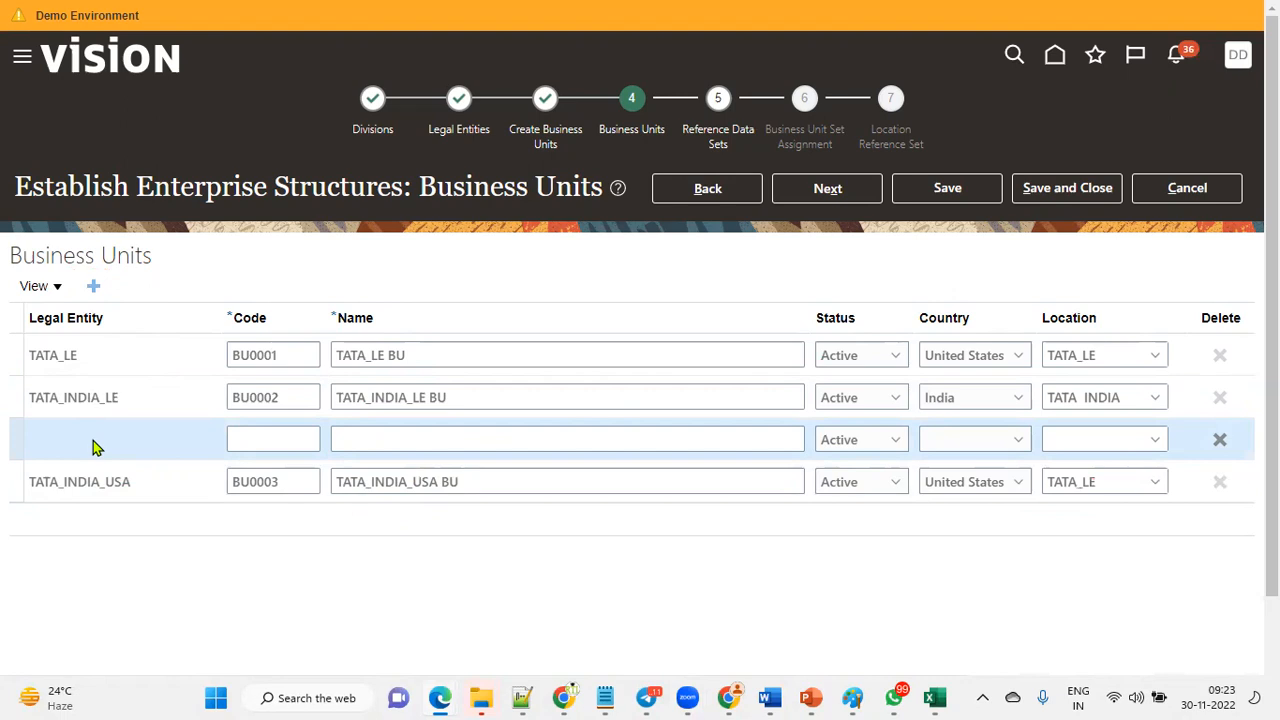
pyautogui.click(1221, 443)
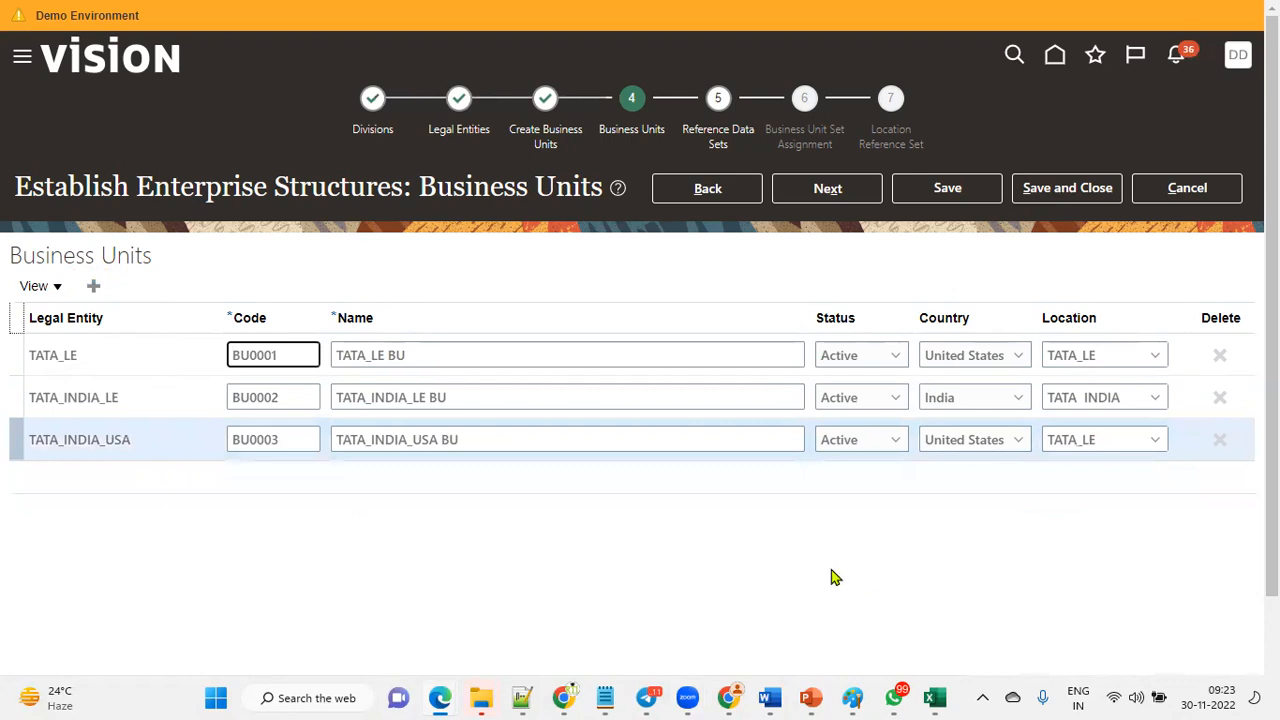
pyautogui.click(606, 267)
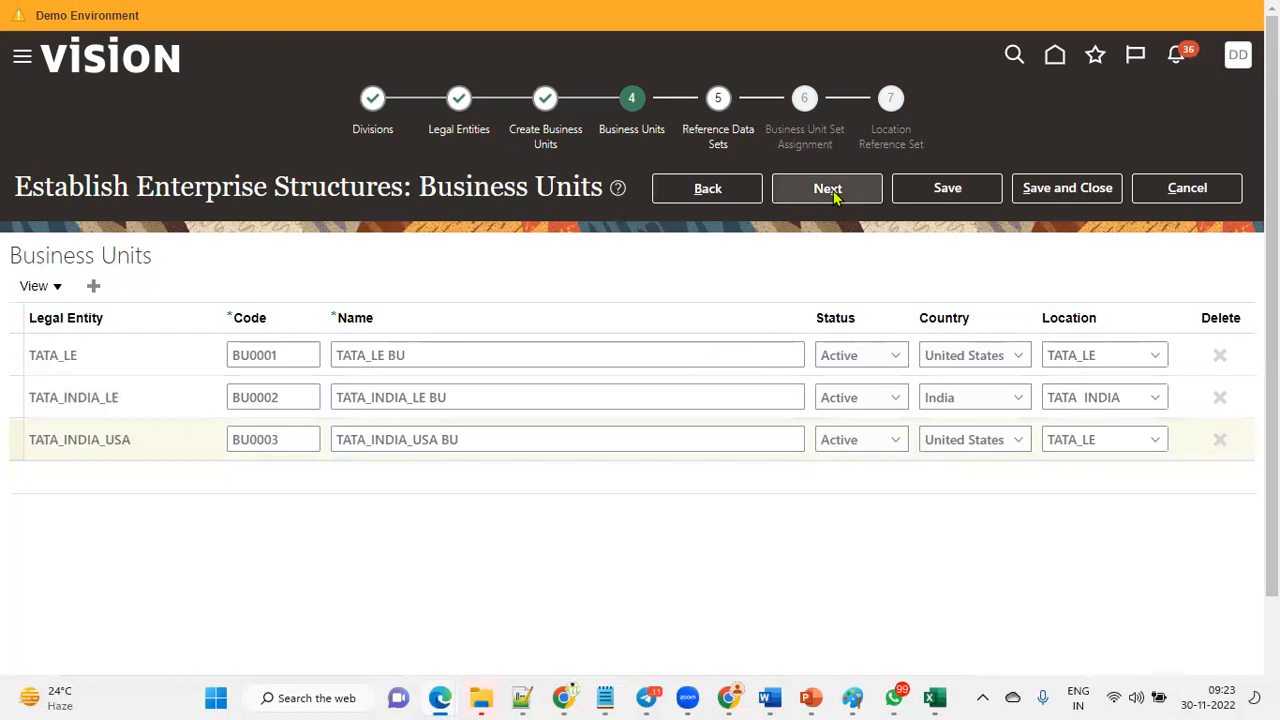
# Switch to the Excel setup sheet and fill the RDS cell with yellow.
pyautogui.click(935, 697)
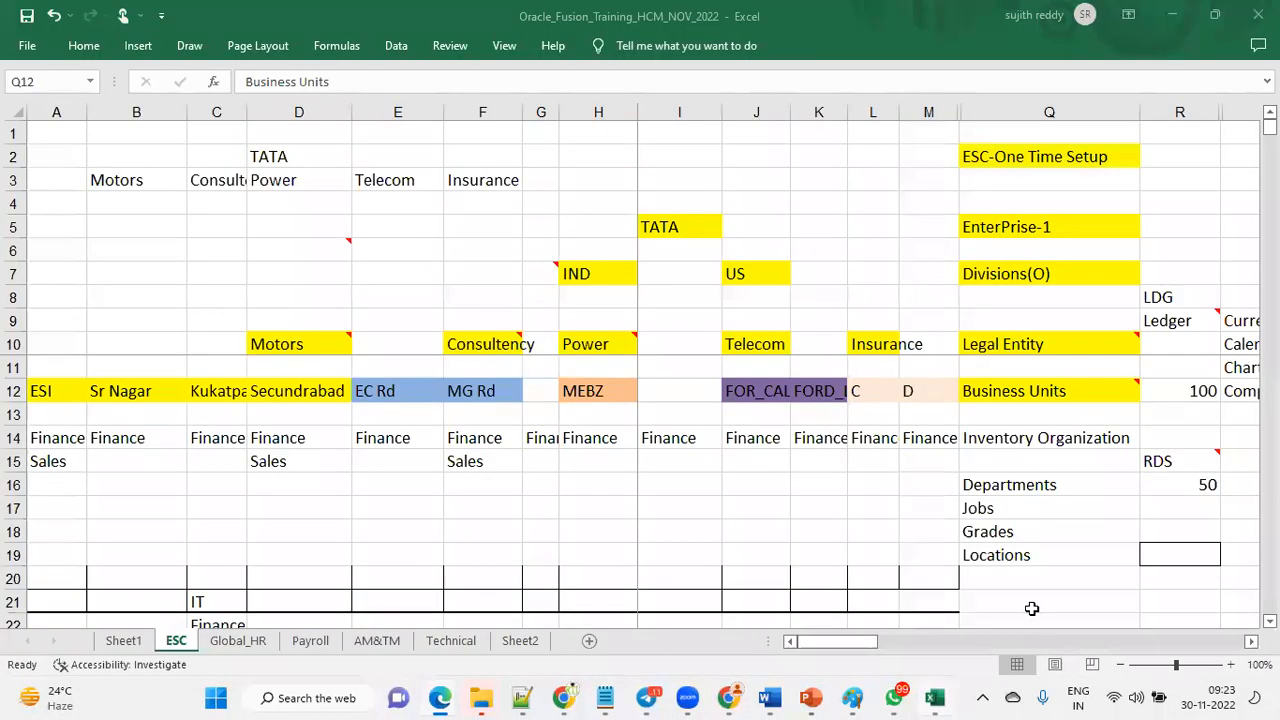
pyautogui.moveTo(1050, 395)
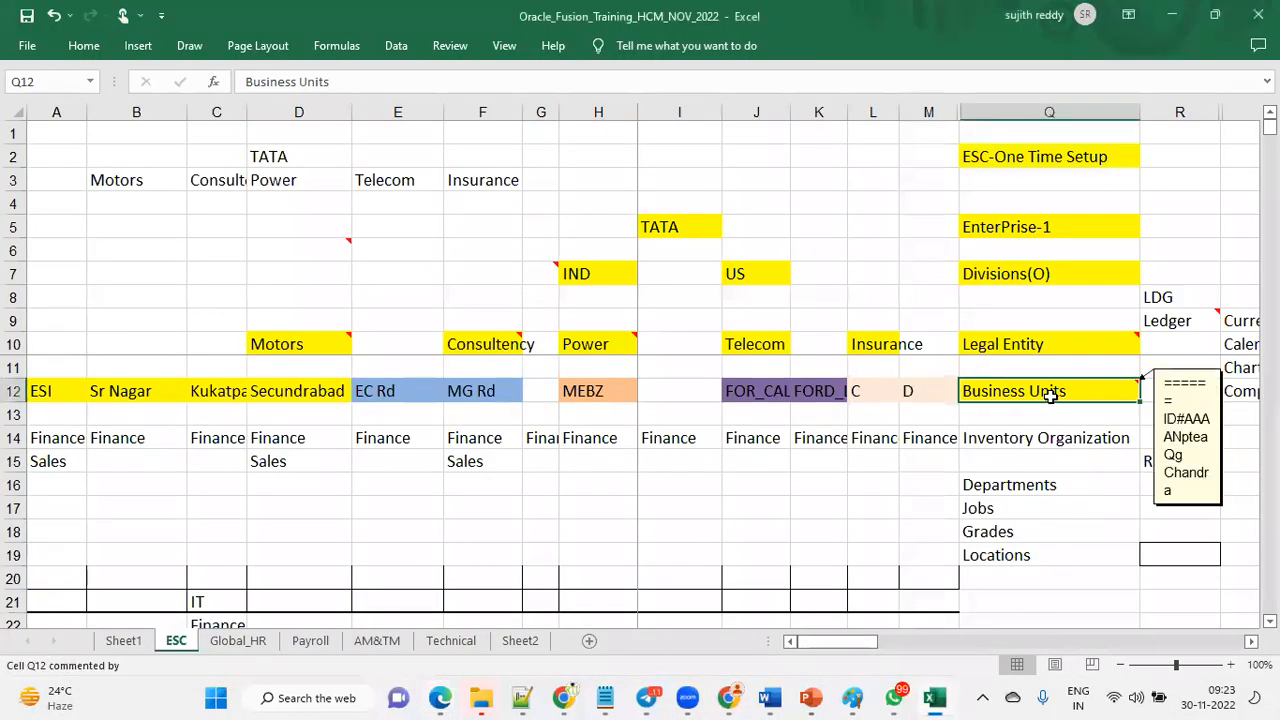
pyautogui.click(1175, 462)
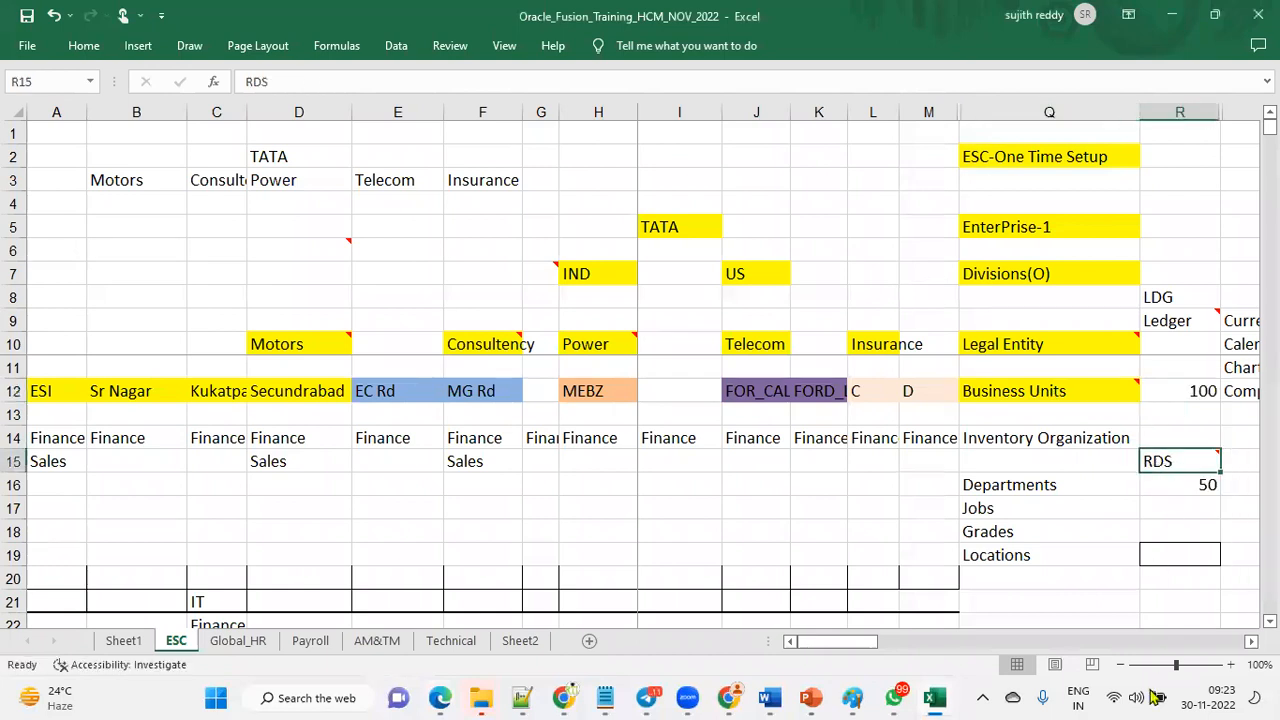
pyautogui.click(84, 46)
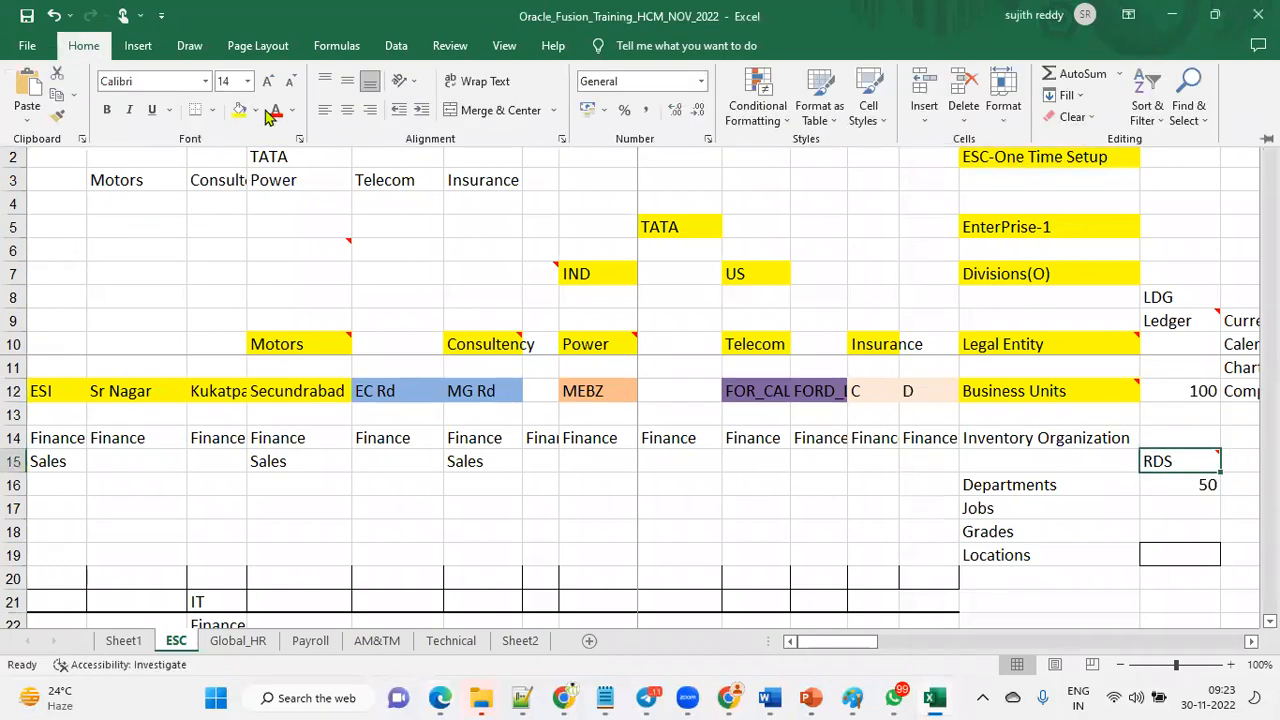
pyautogui.click(1084, 391)
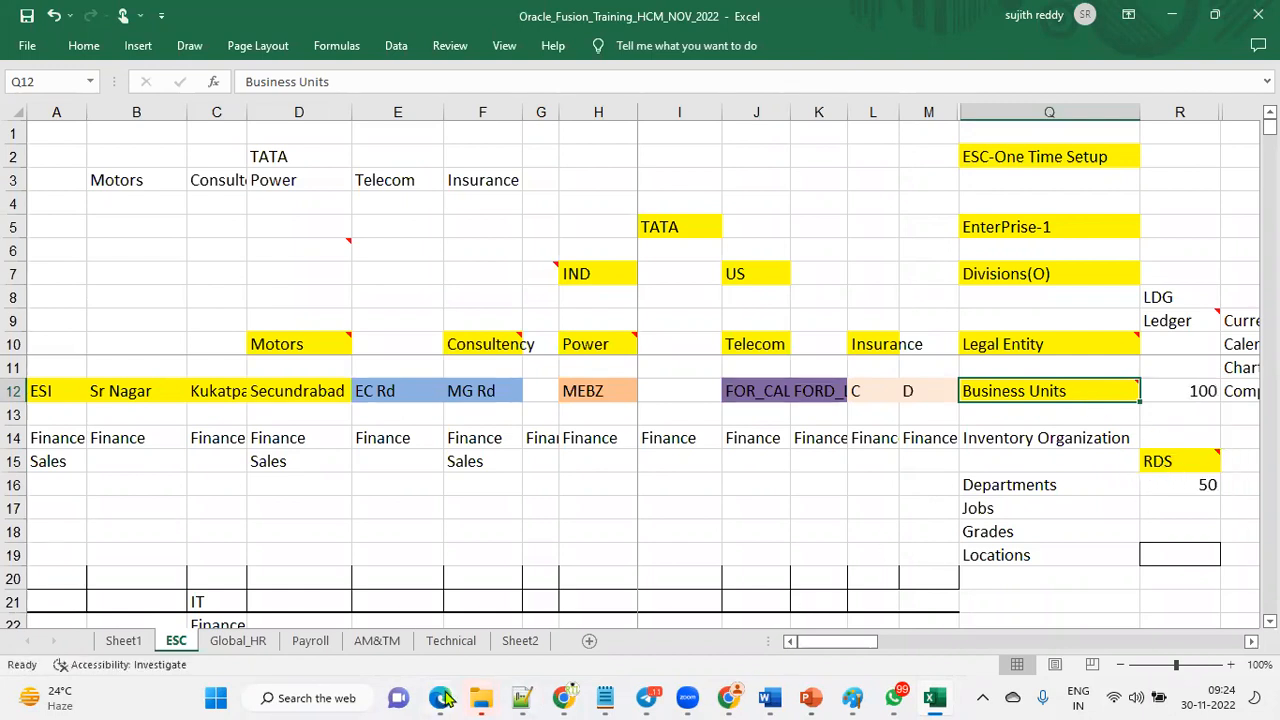
# Return to the browser and advance to the Reference Data Sets step.
pyautogui.moveTo(452, 697)
pyautogui.click(683, 641)
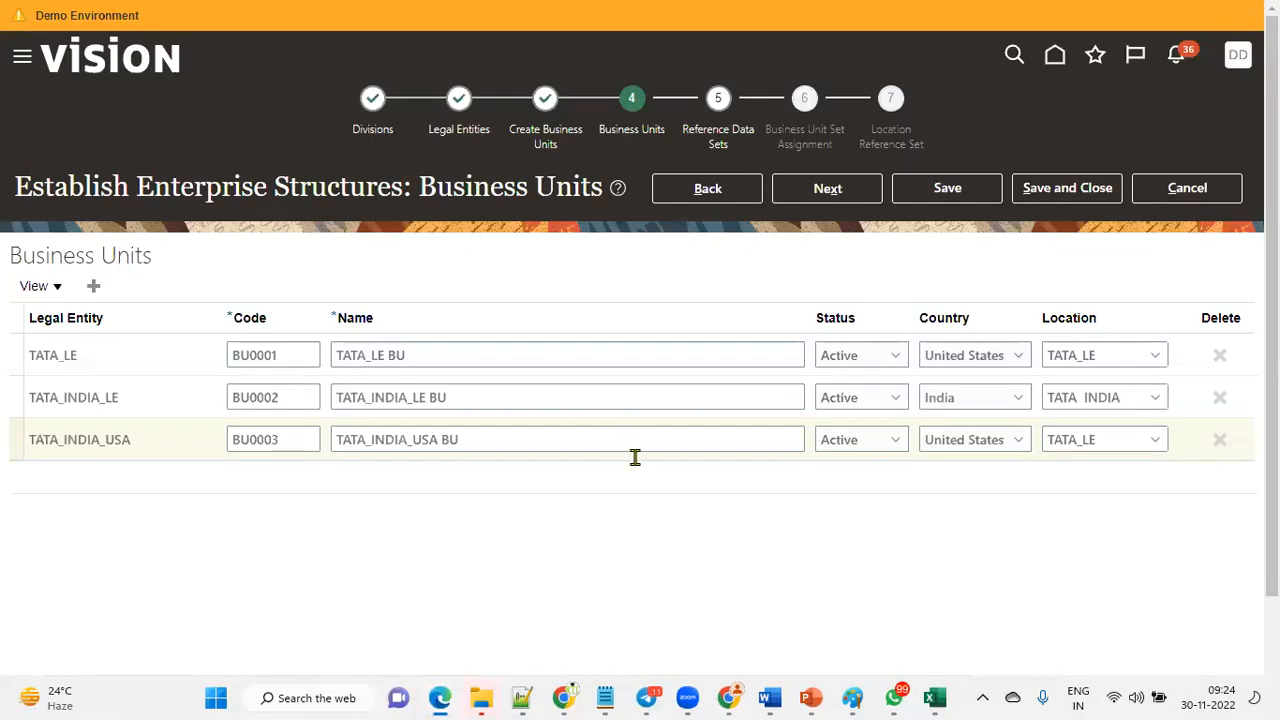
pyautogui.click(862, 190)
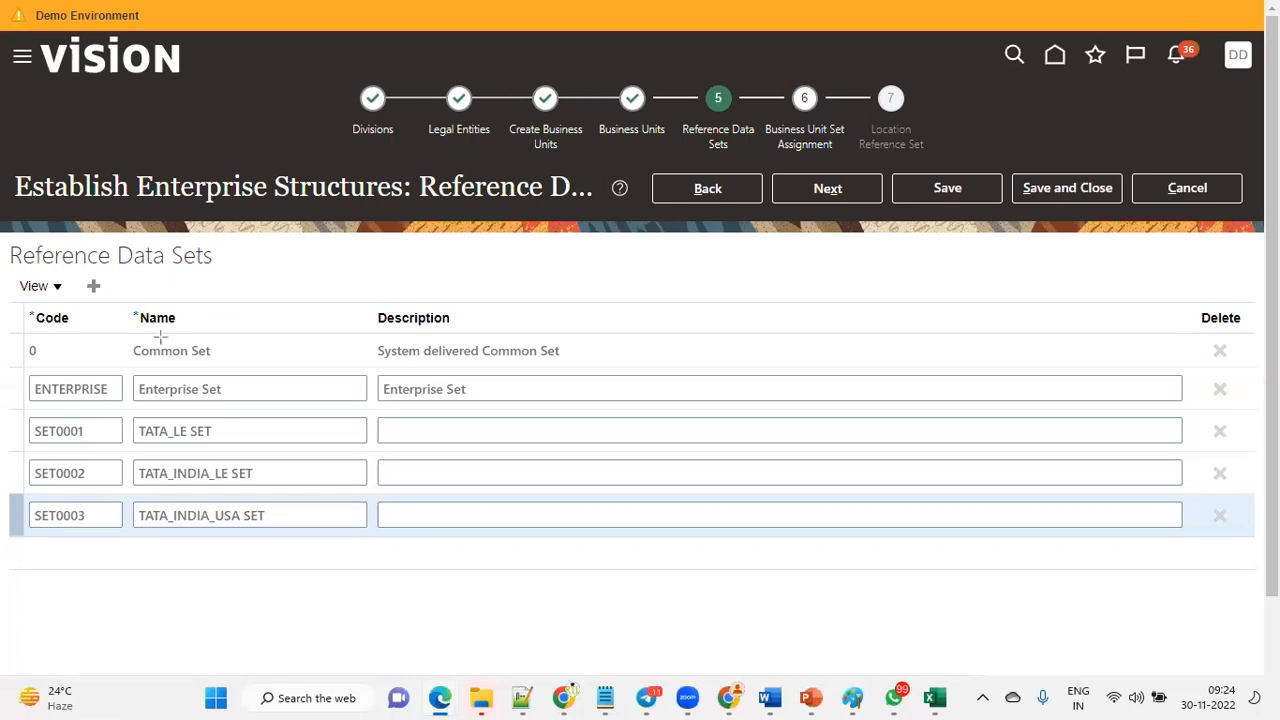
# Review the generated reference data sets and their names.
pyautogui.moveTo(160, 337); pyautogui.dragTo(254, 402)
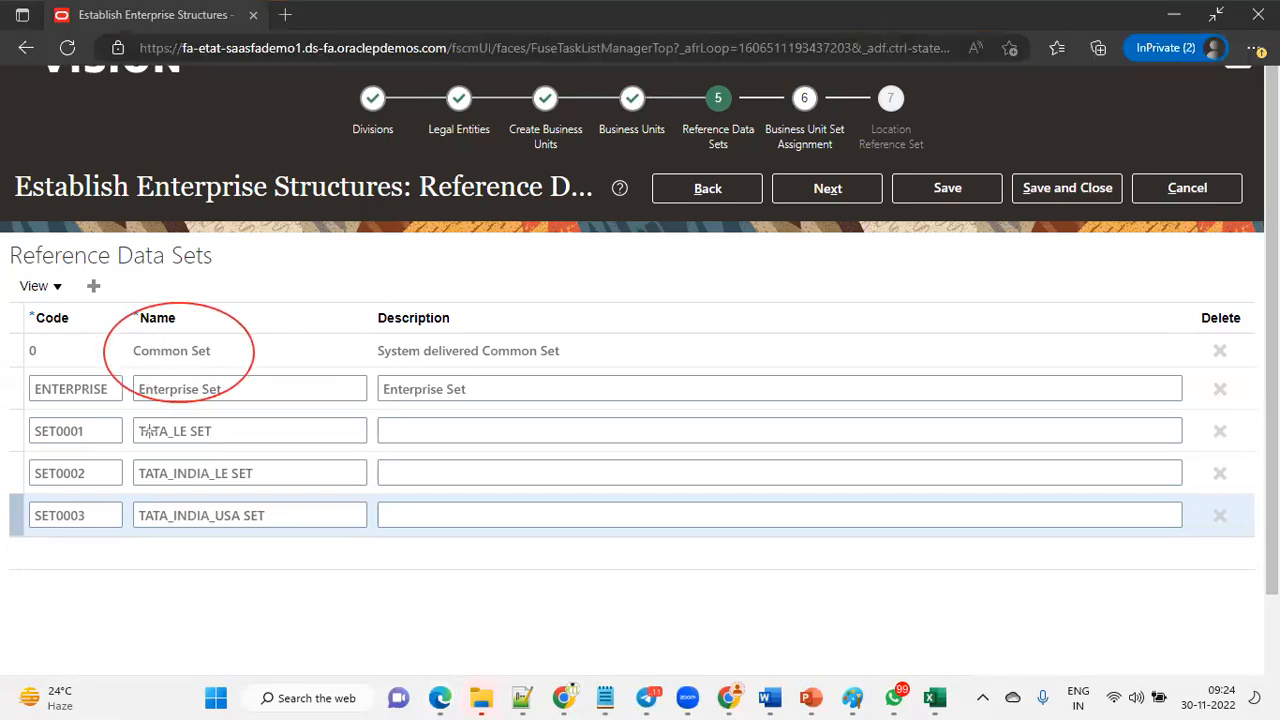
pyautogui.moveTo(131, 413); pyautogui.dragTo(307, 540)
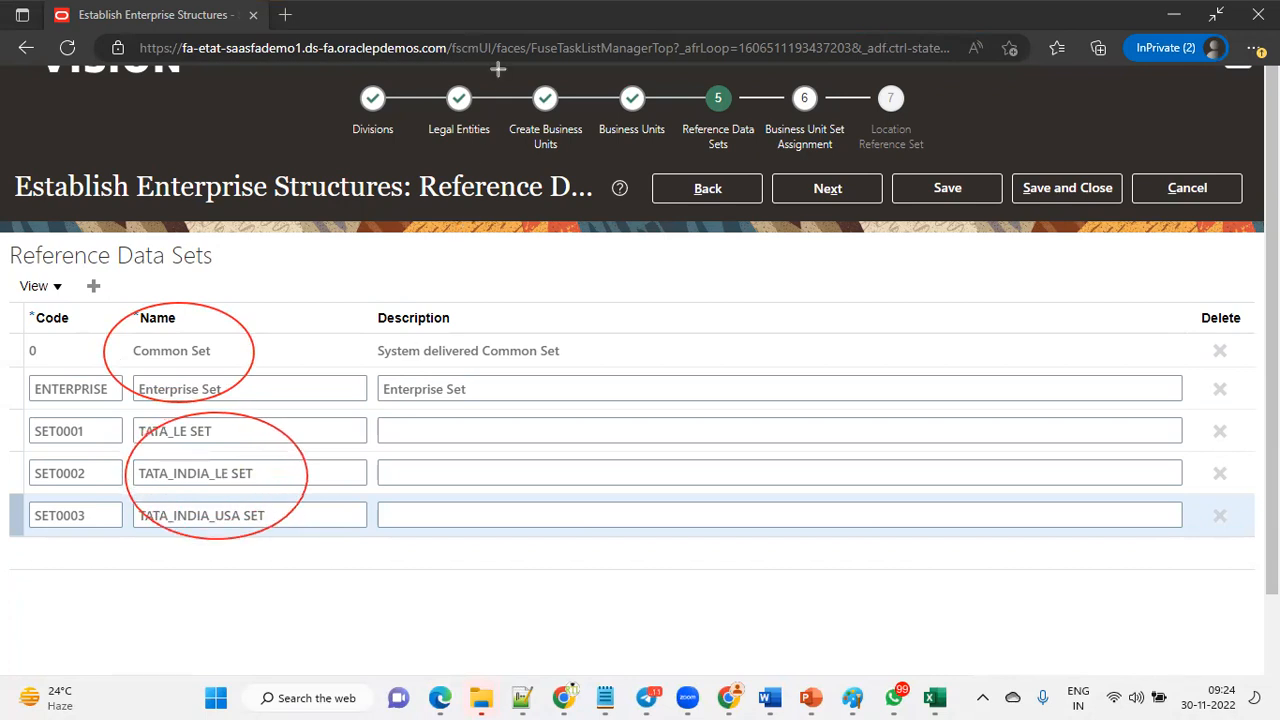
pyautogui.click(348, 423)
pyautogui.click(353, 463)
pyautogui.click(345, 514)
pyautogui.click(671, 77)
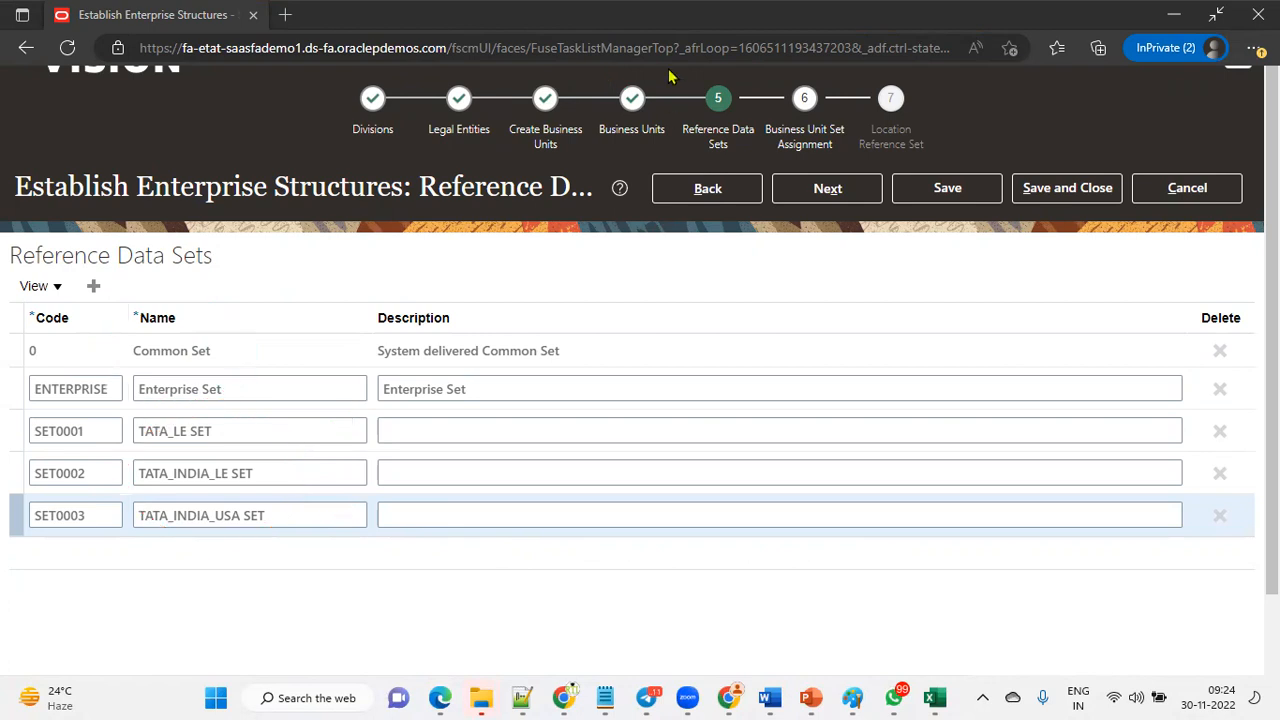
pyautogui.moveTo(118, 331)
pyautogui.mouseDown()
pyautogui.moveTo(258, 375)
pyautogui.moveTo(271, 406)
pyautogui.mouseUp()
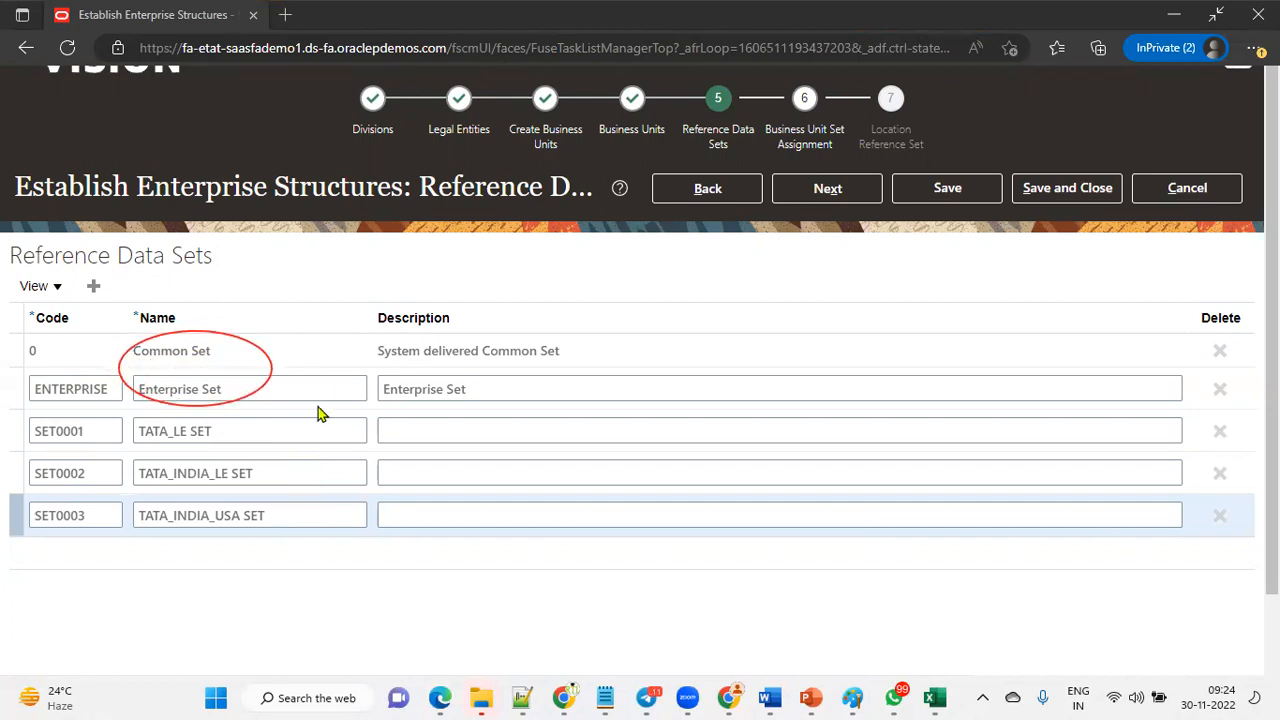
pyautogui.click(305, 383)
pyautogui.click(335, 346)
pyautogui.click(227, 350)
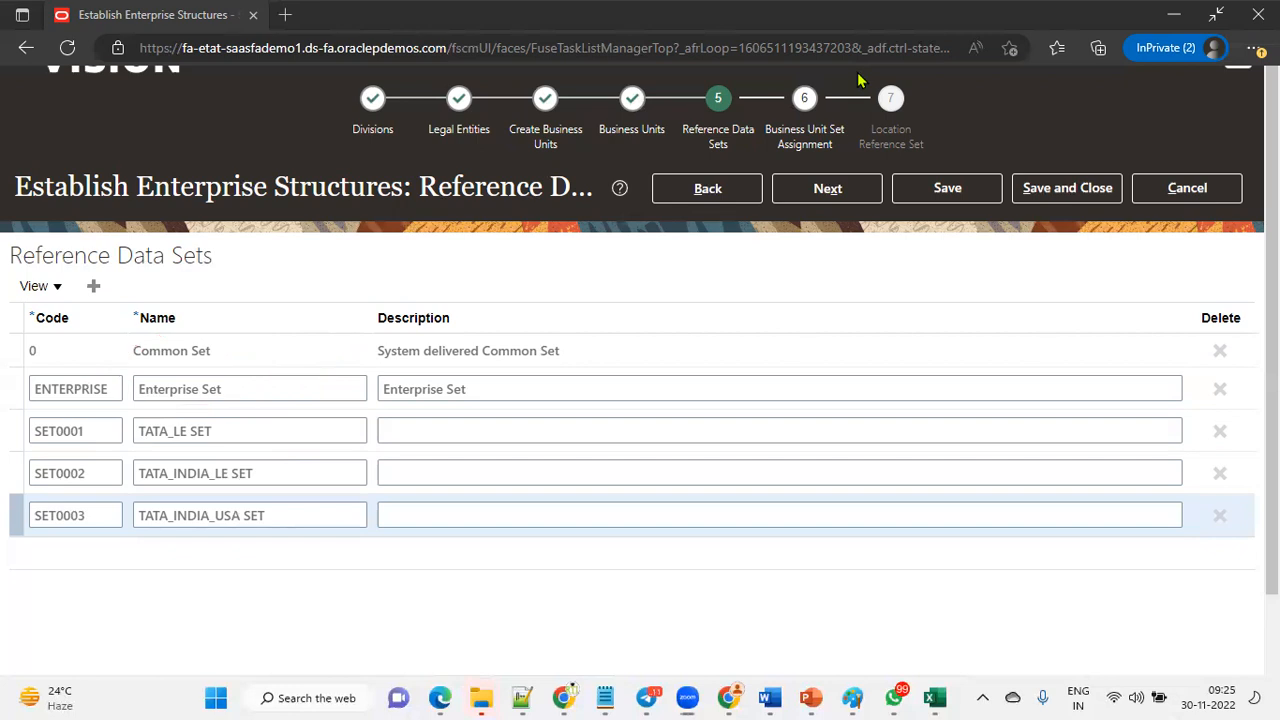
pyautogui.click(257, 354)
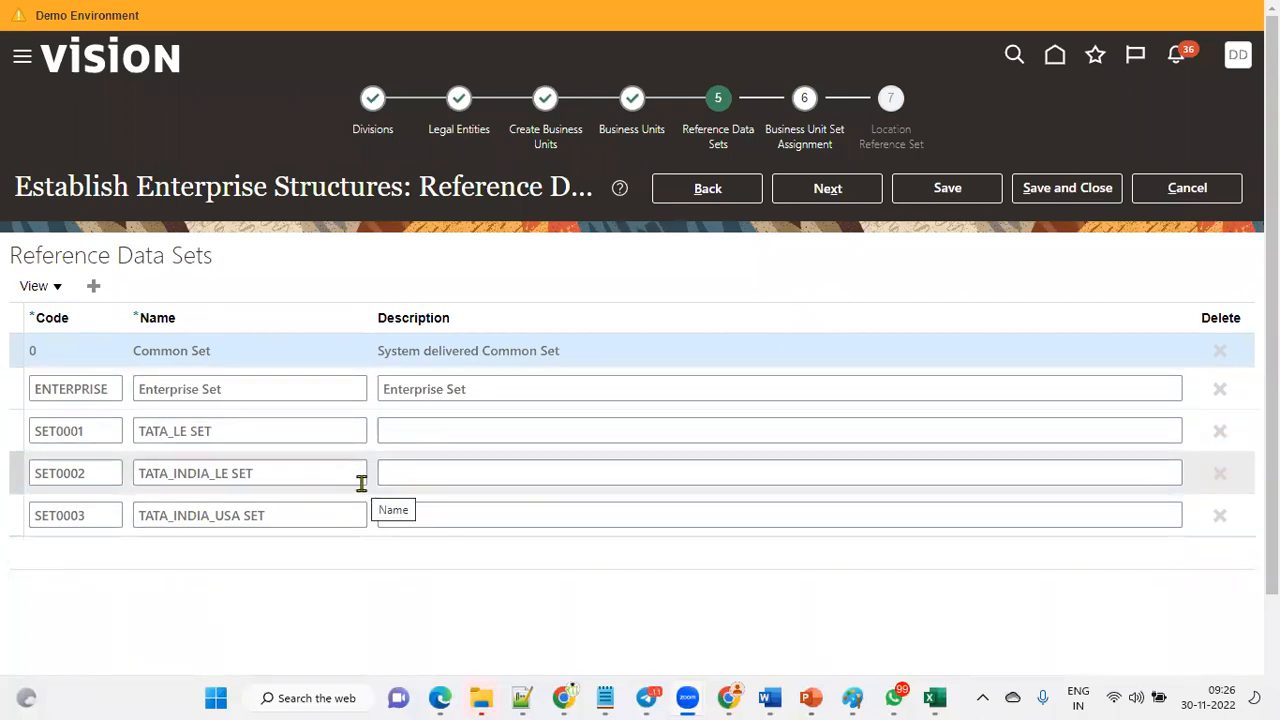
# Advance to Business Unit Set Assignment and set Common Set as the default reference data set for all three business units.
pyautogui.click(830, 200)
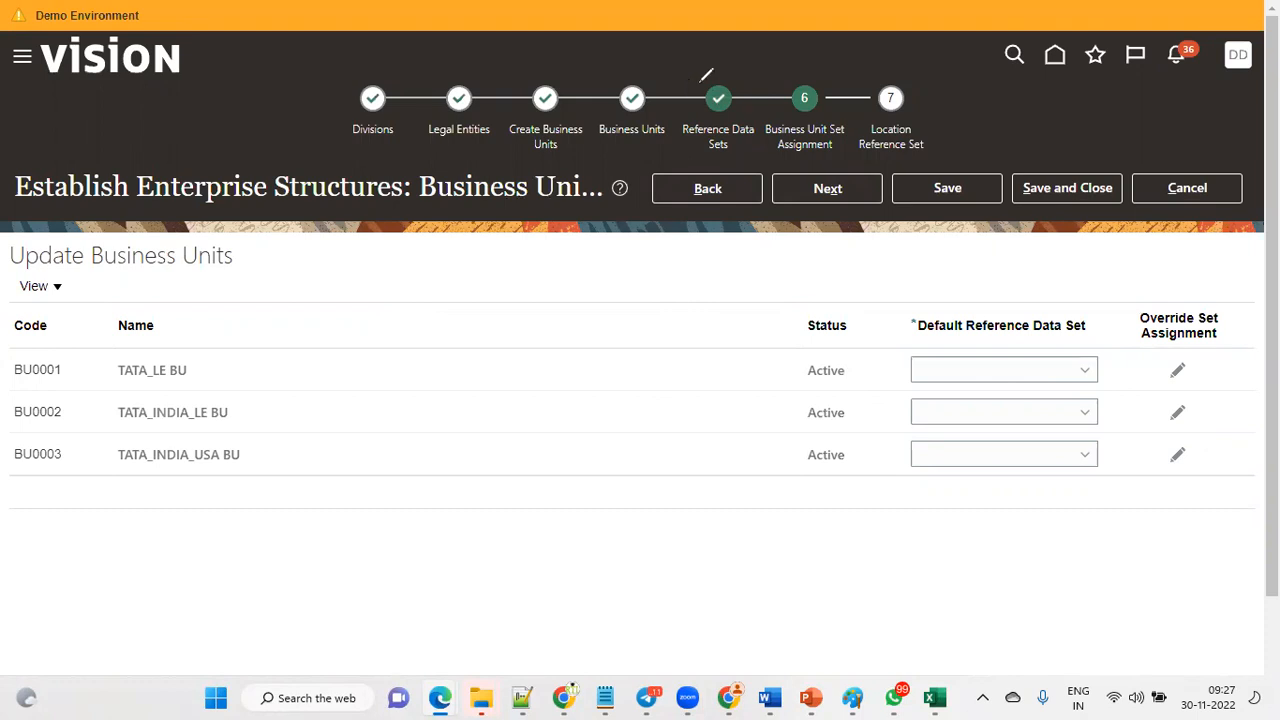
pyautogui.moveTo(904, 256); pyautogui.dragTo(1052, 570)
pyautogui.moveTo(92, 256); pyautogui.dragTo(276, 557)
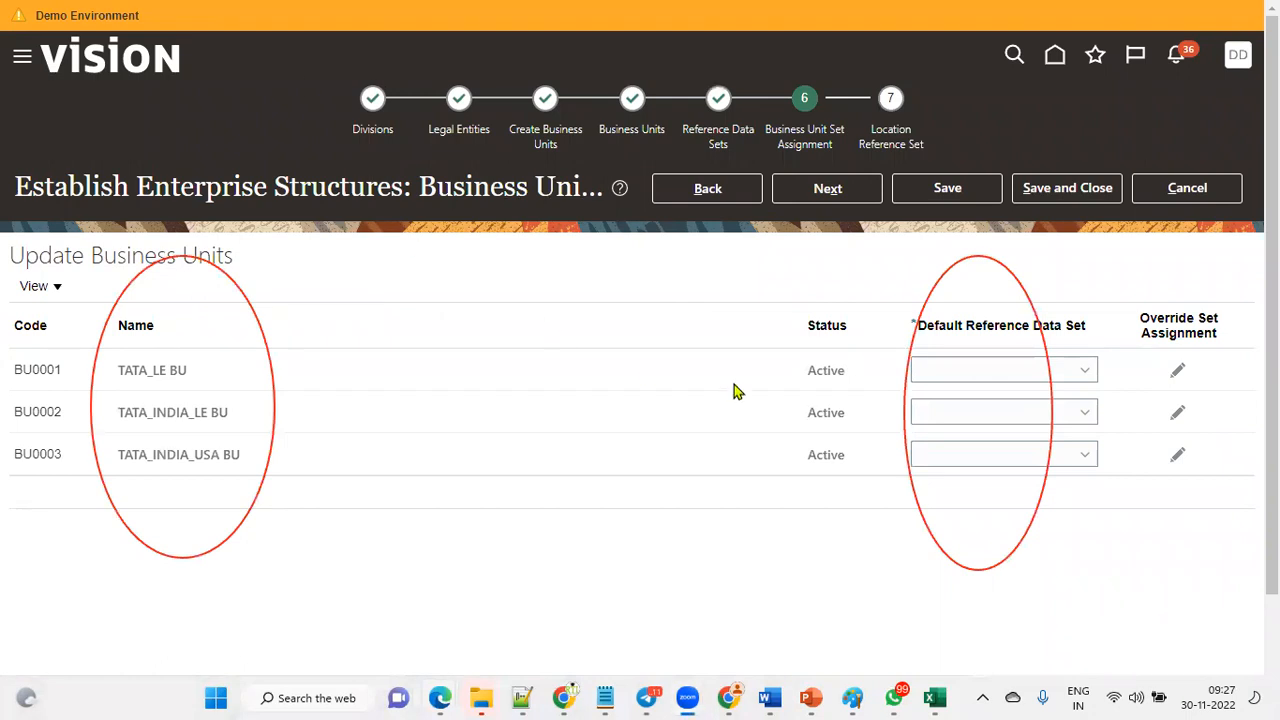
pyautogui.click(979, 376)
pyautogui.click(962, 478)
pyautogui.click(971, 414)
pyautogui.click(975, 514)
pyautogui.click(974, 458)
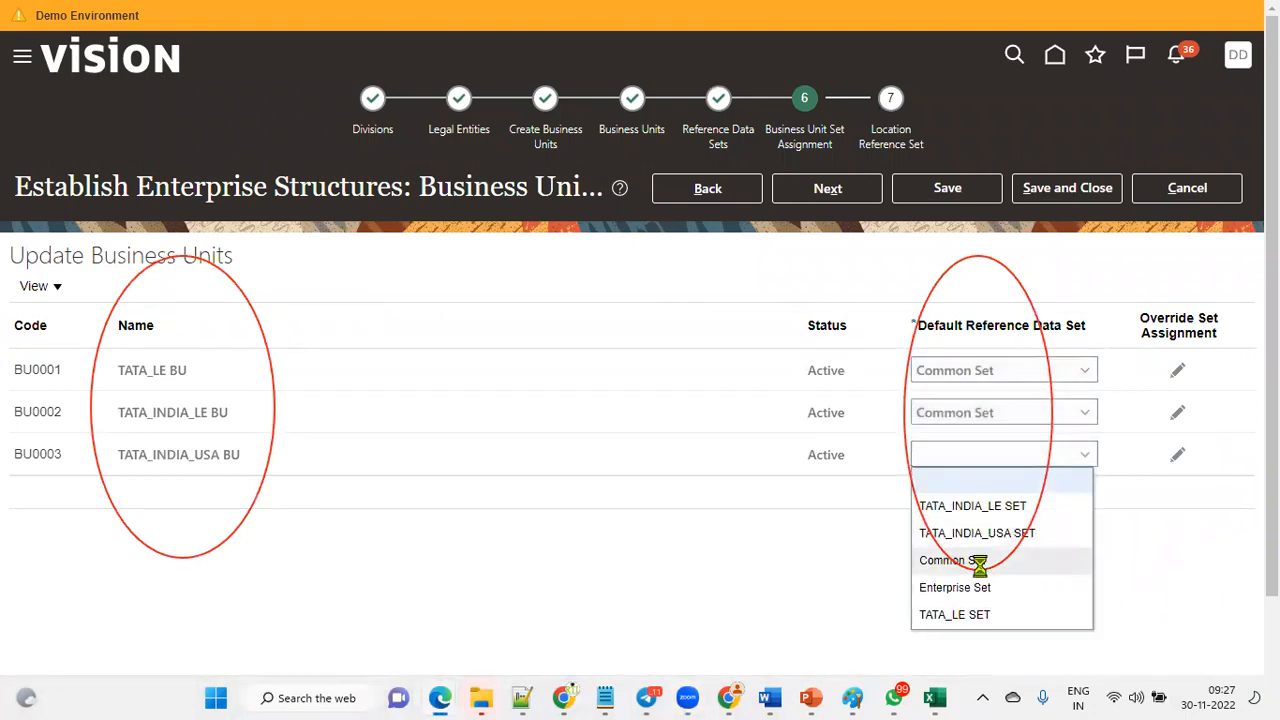
pyautogui.click(922, 560)
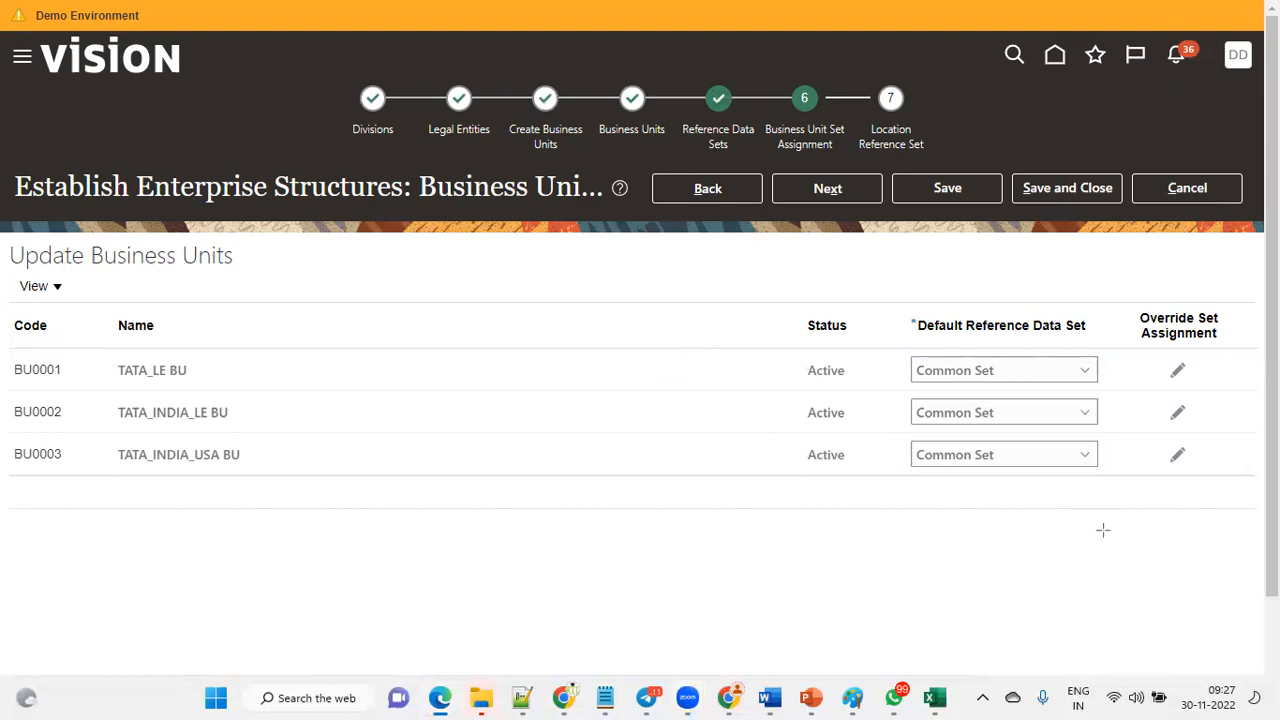
pyautogui.moveTo(992, 366)
pyautogui.mouseDown()
pyautogui.moveTo(203, 350)
pyautogui.moveTo(204, 370)
pyautogui.mouseUp()
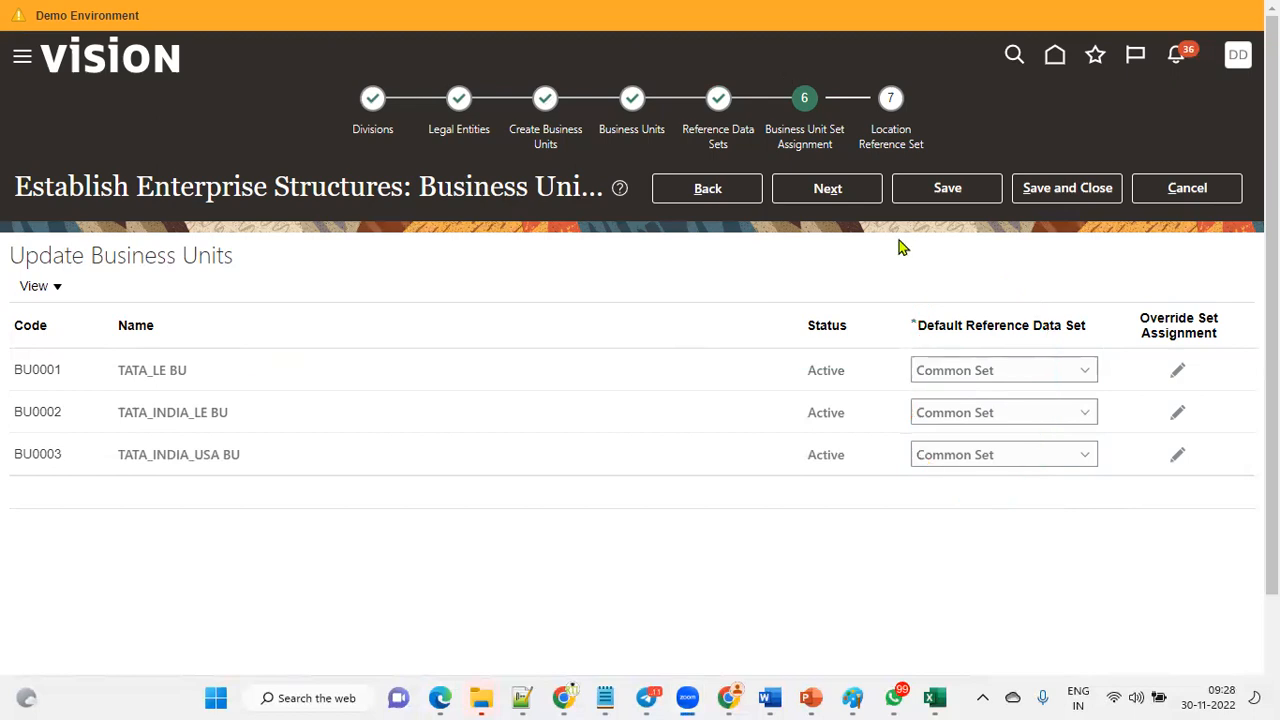
# Advance to the Location Reference Set step and assign Common Set to both the TATA_LE and TATA INDIA locations.
pyautogui.click(825, 188)
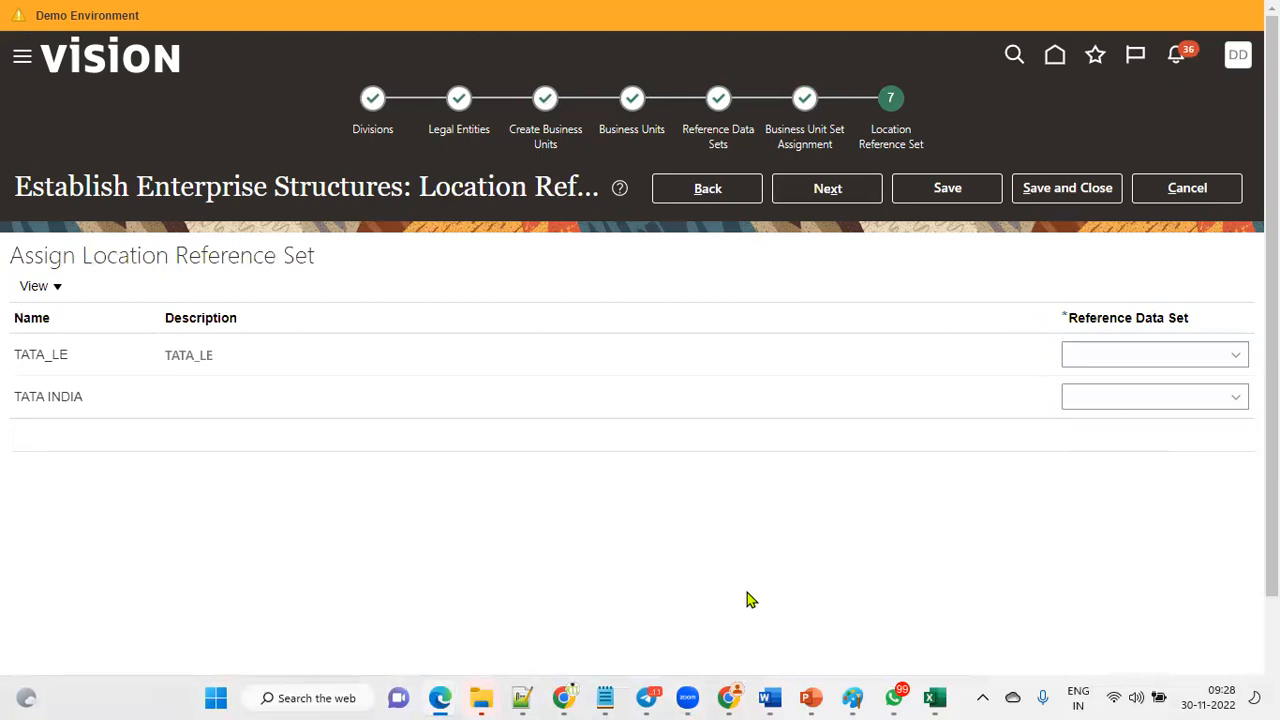
pyautogui.click(1086, 358)
pyautogui.click(1097, 401)
pyautogui.click(1097, 401)
pyautogui.click(1108, 449)
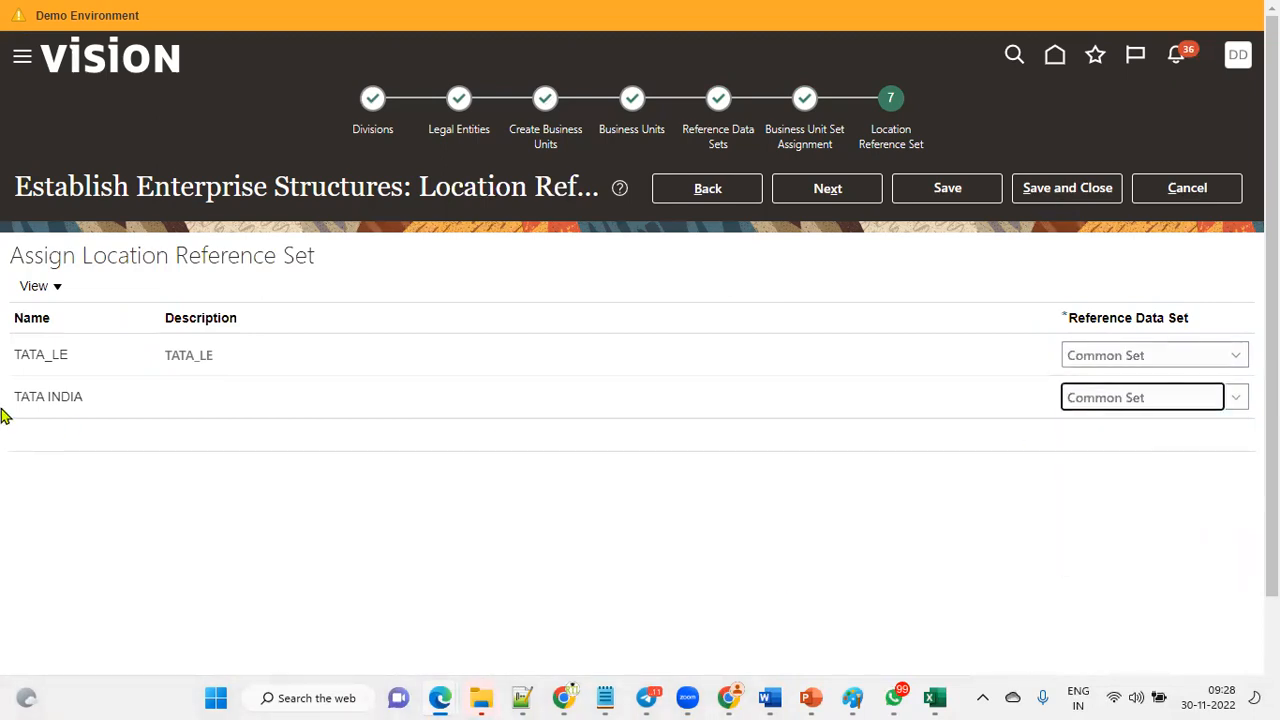
# Save the enterprise structure configuration and acknowledge the confirmation.
pyautogui.moveTo(83, 257); pyautogui.dragTo(426, 266)
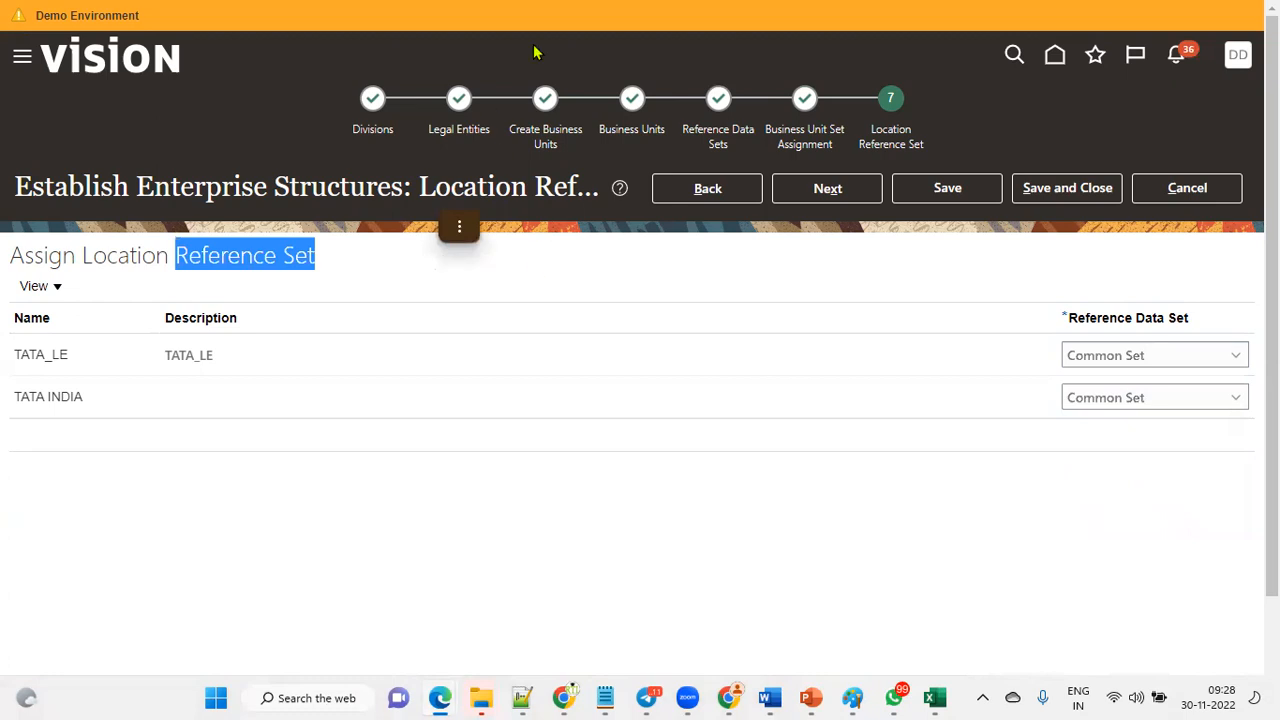
pyautogui.click(827, 188)
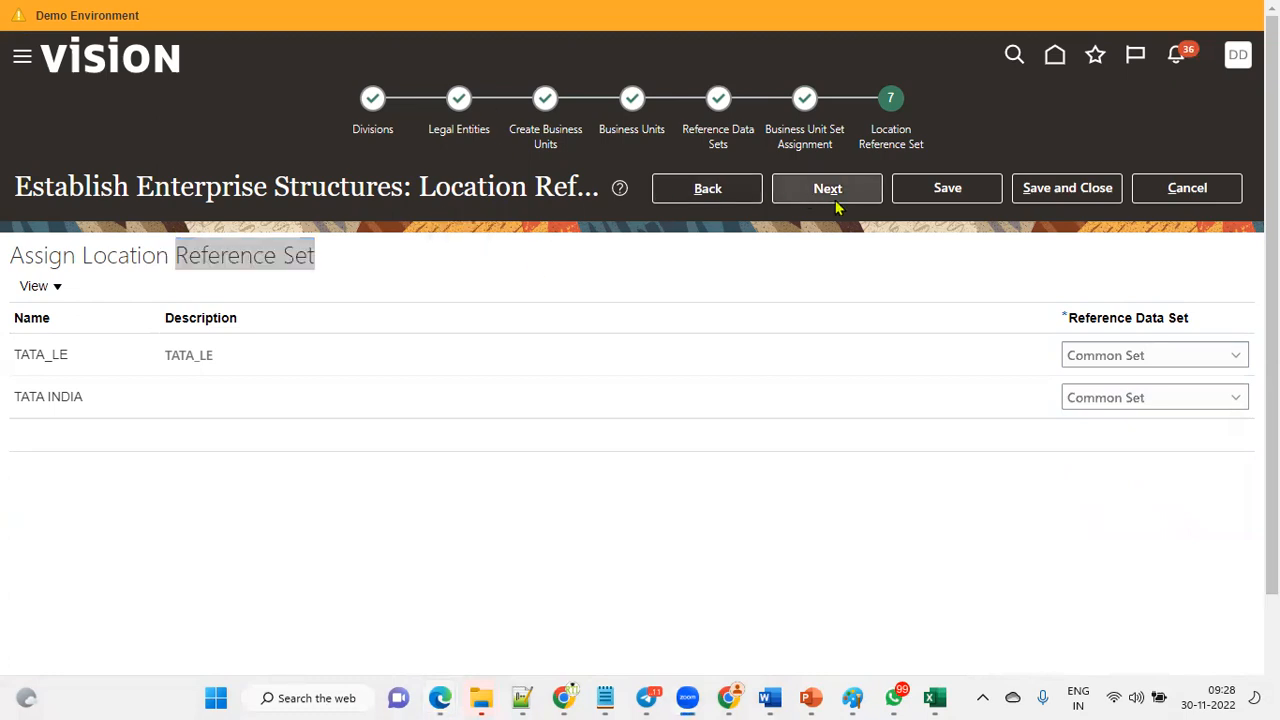
pyautogui.click(910, 202)
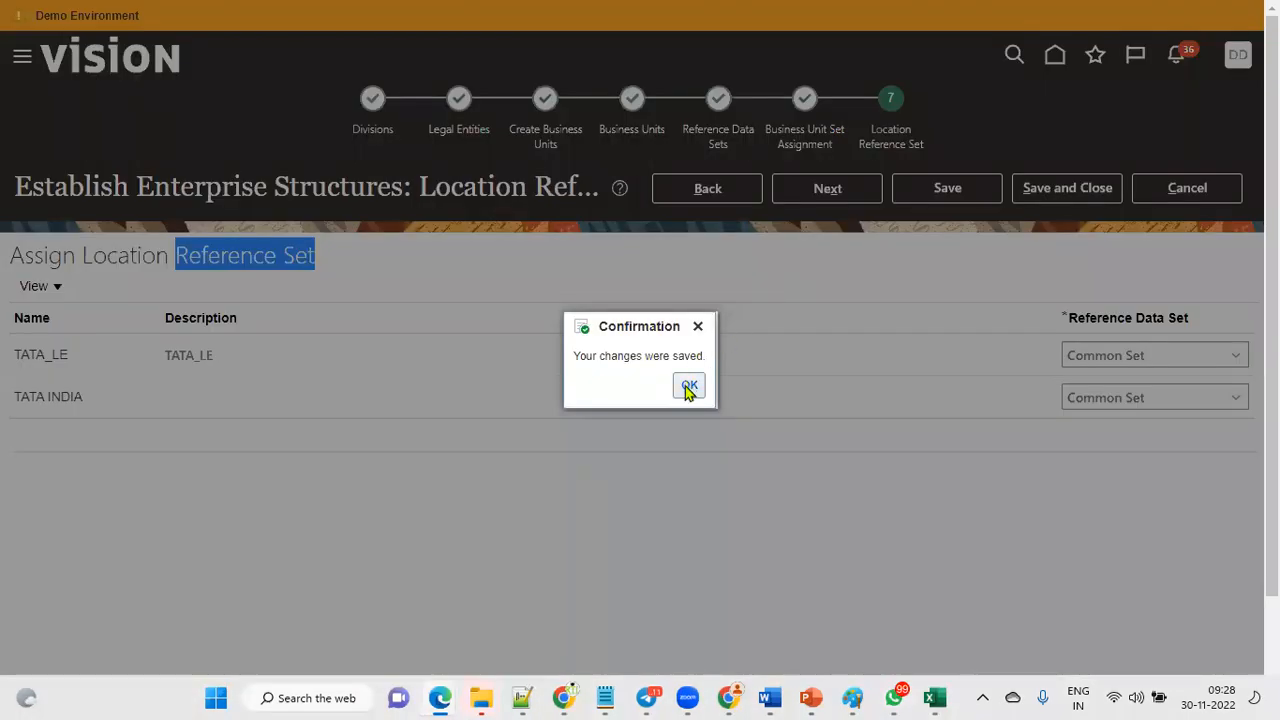
pyautogui.click(689, 386)
pyautogui.click(713, 274)
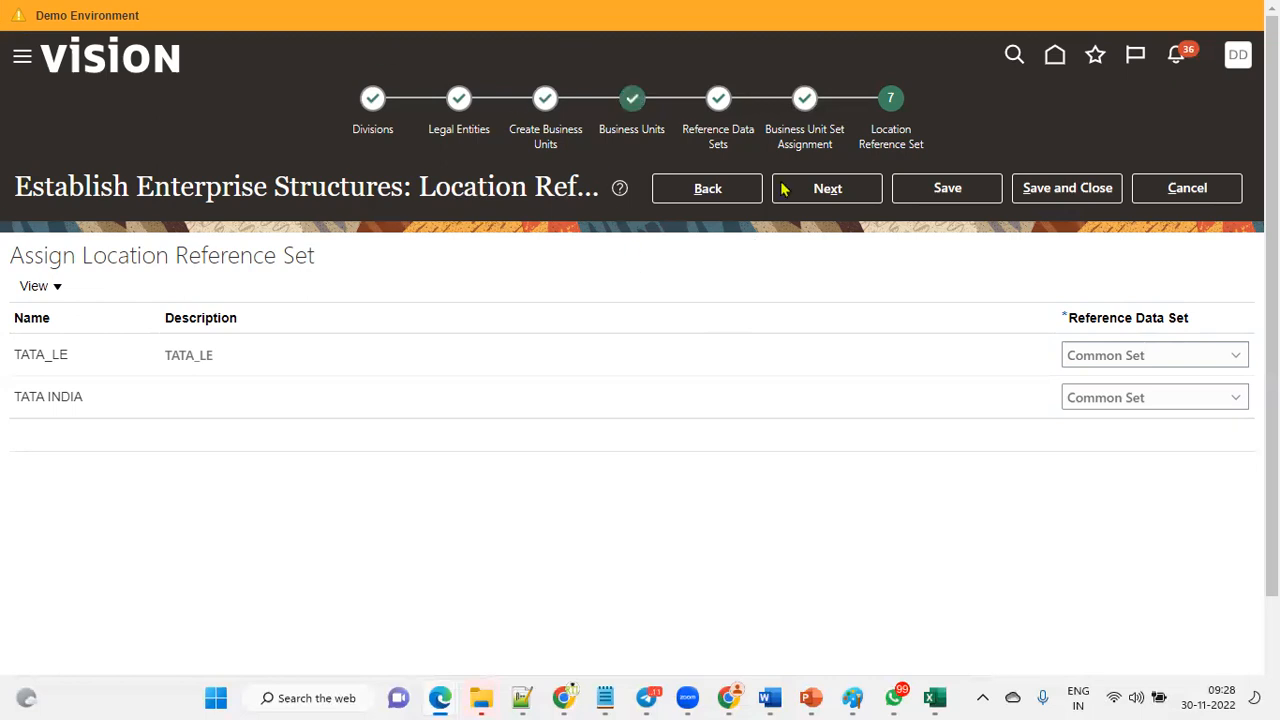
# Advance to Review Results and examine the divisions, legal entities, business units and reference data sets.
pyautogui.click(822, 199)
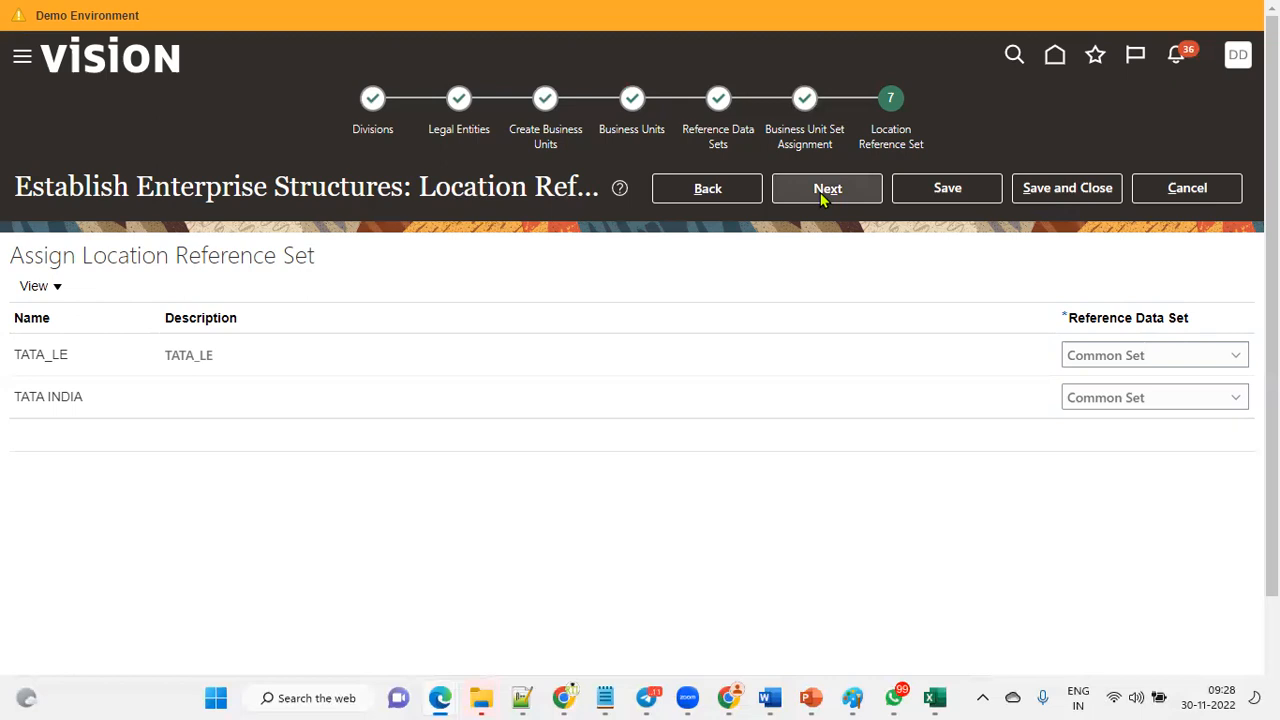
pyautogui.click(823, 199)
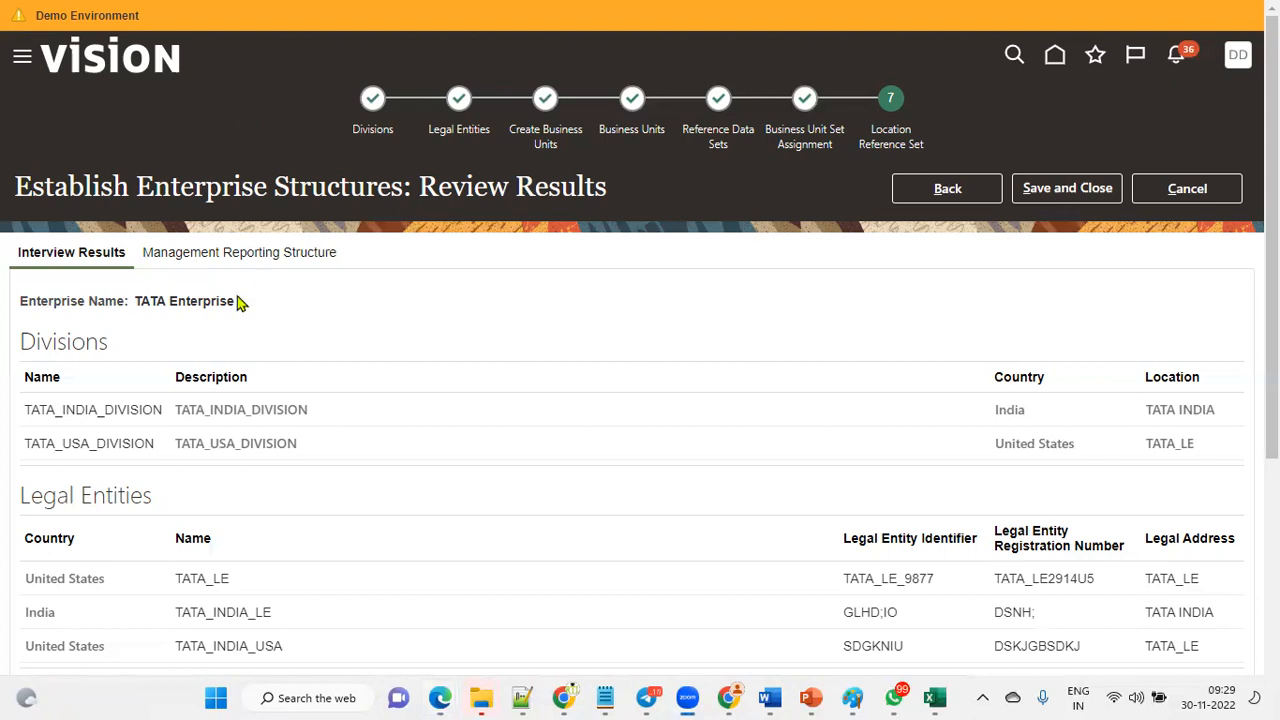
pyautogui.moveTo(140, 300); pyautogui.dragTo(243, 312)
pyautogui.moveTo(18, 340); pyautogui.dragTo(114, 352)
pyautogui.scroll(-3, 106, 466)
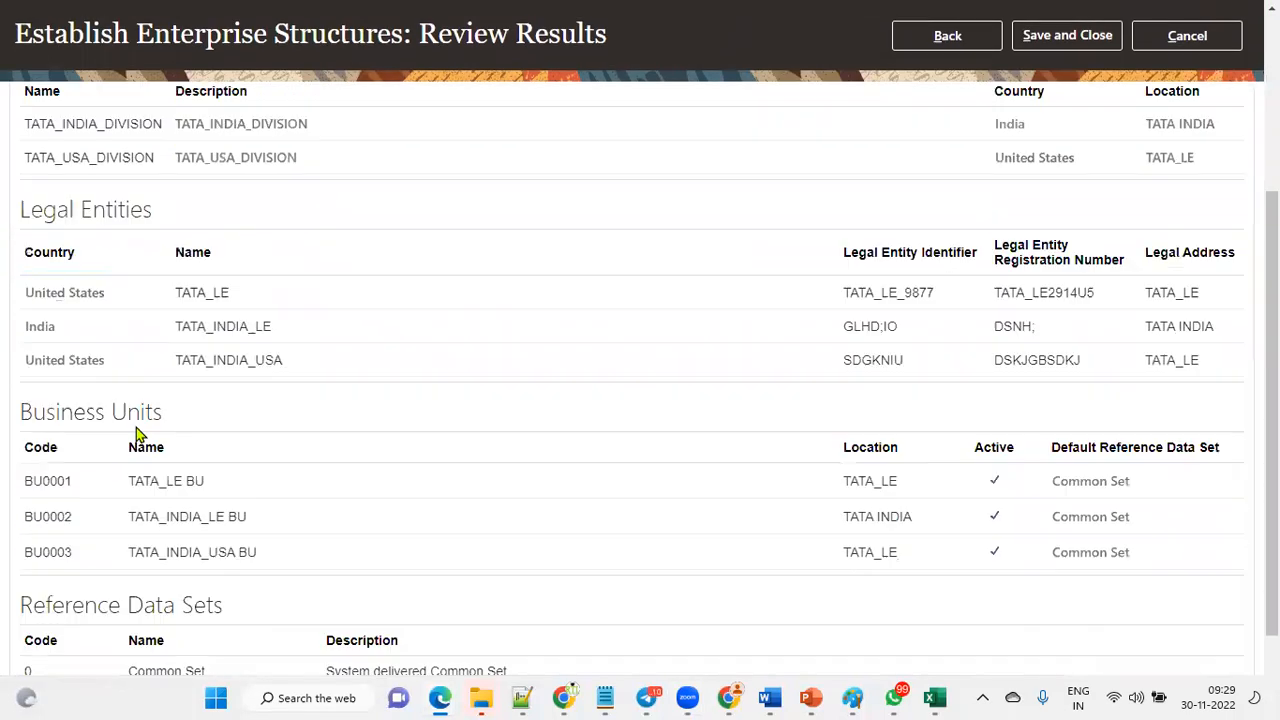
pyautogui.scroll(-1, 106, 350)
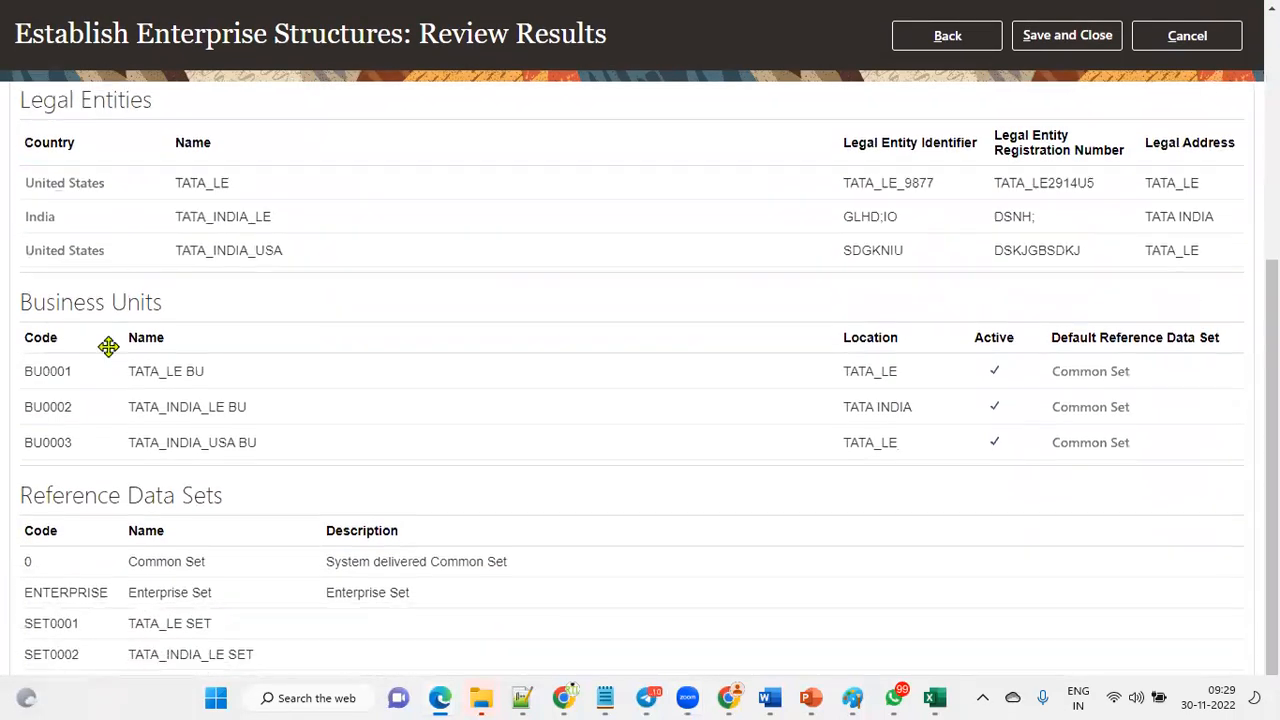
pyautogui.moveTo(20, 498); pyautogui.dragTo(266, 517)
pyautogui.scroll(4, 420, 409)
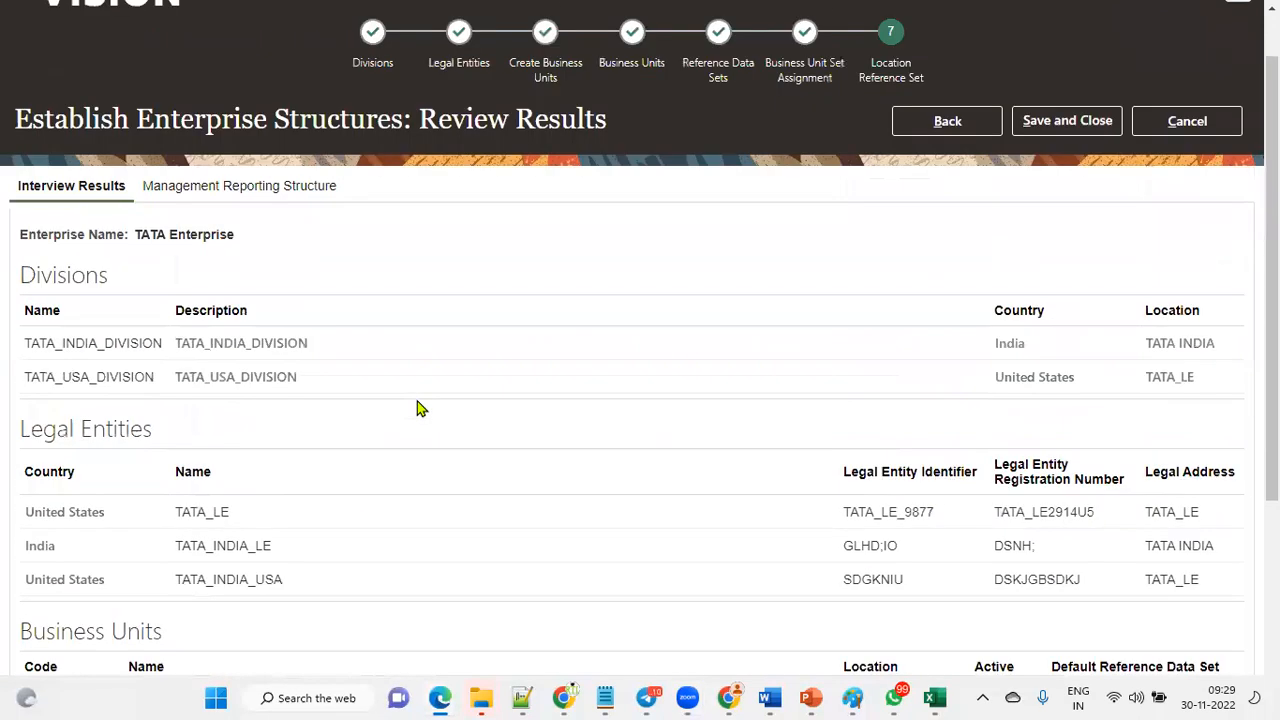
pyautogui.moveTo(418, 186); pyautogui.dragTo(630, 190)
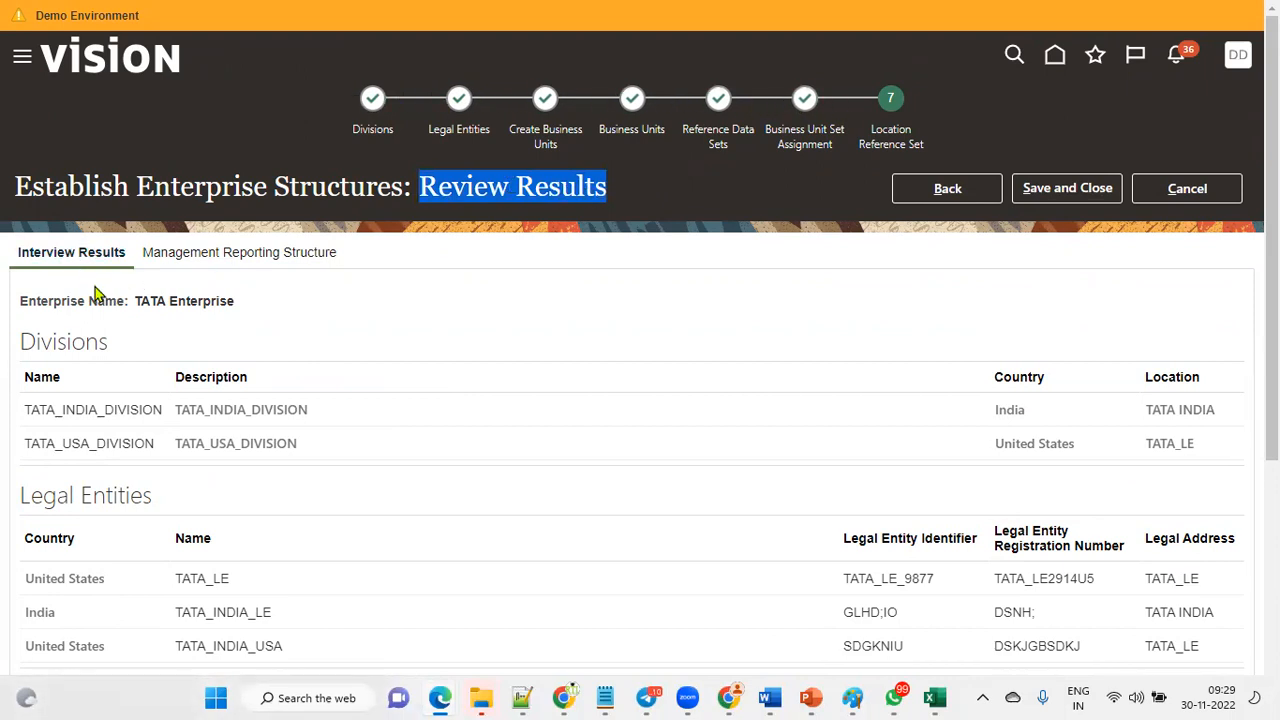
# Examine the management reporting structure in a horizontal layout, expanding both divisions to show their legal entities.
pyautogui.click(233, 260)
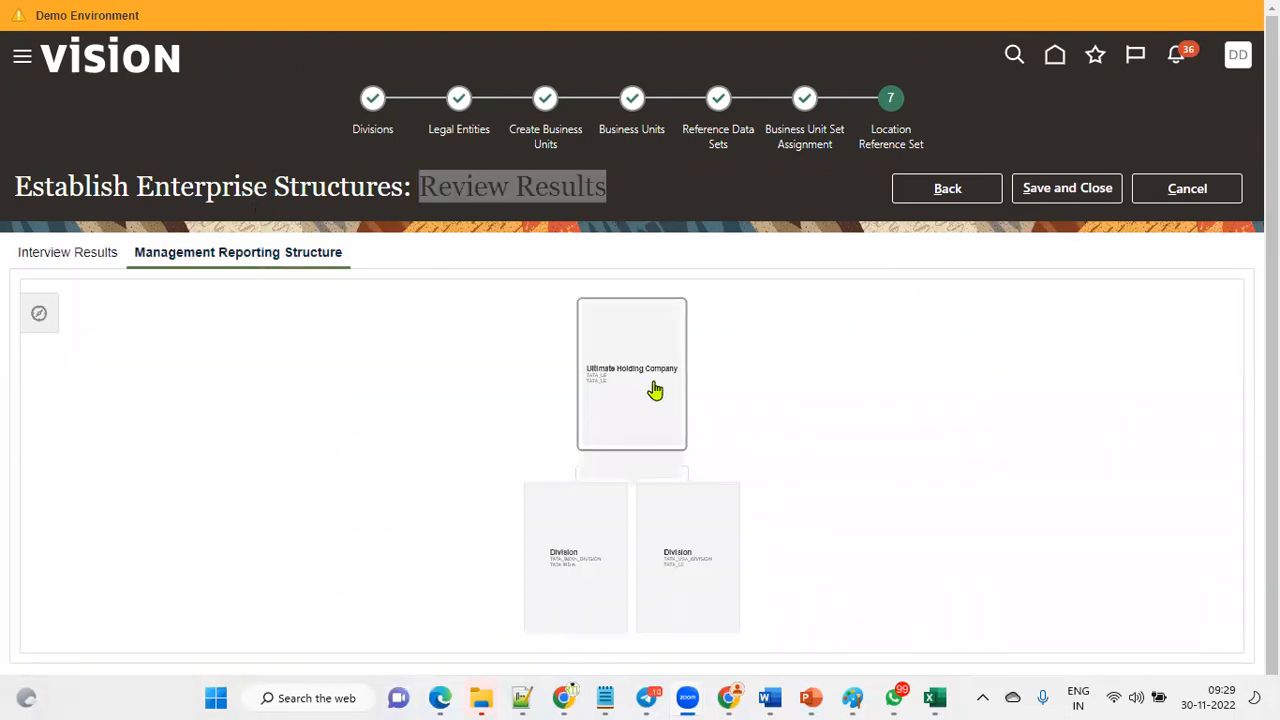
pyautogui.click(40, 316)
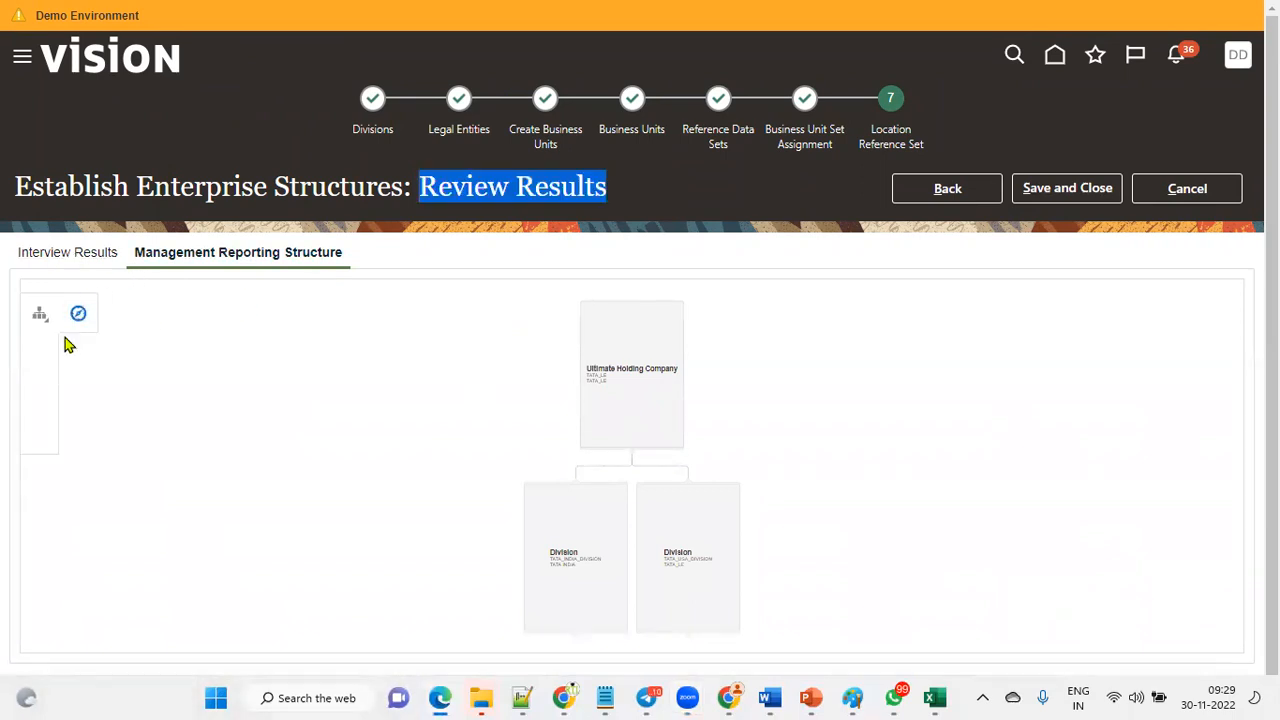
pyautogui.click(42, 318)
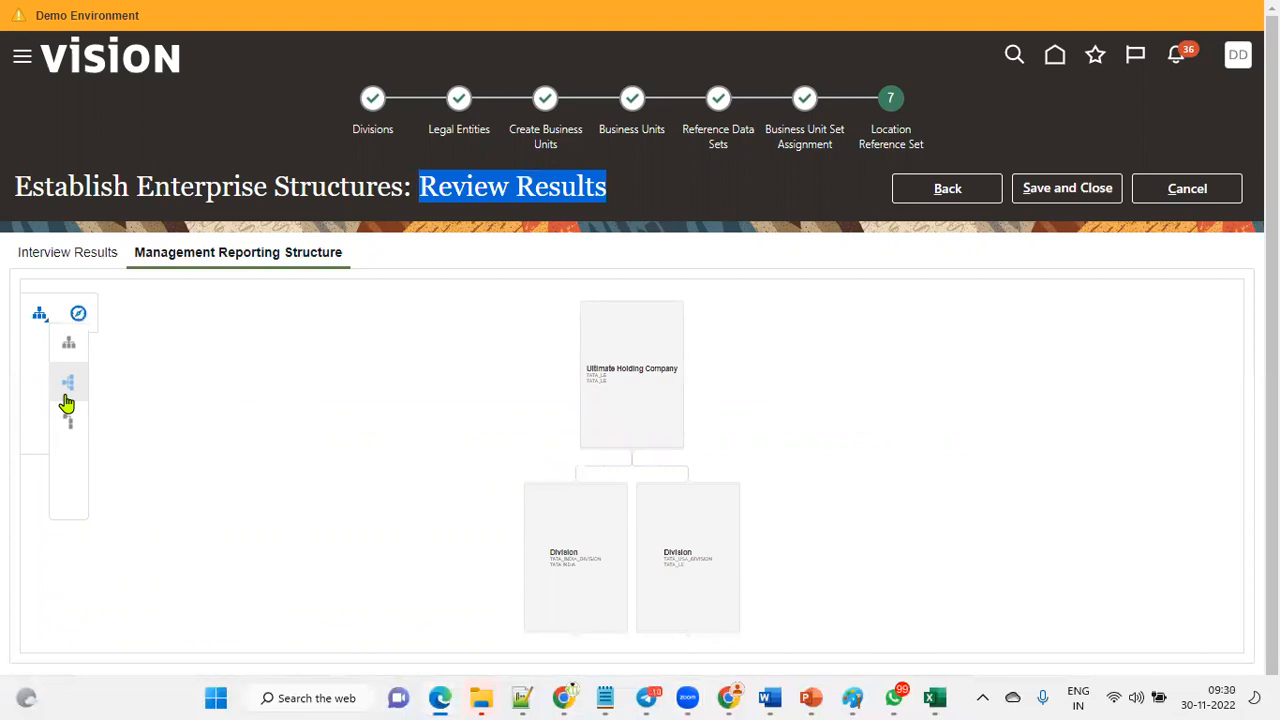
pyautogui.click(70, 387)
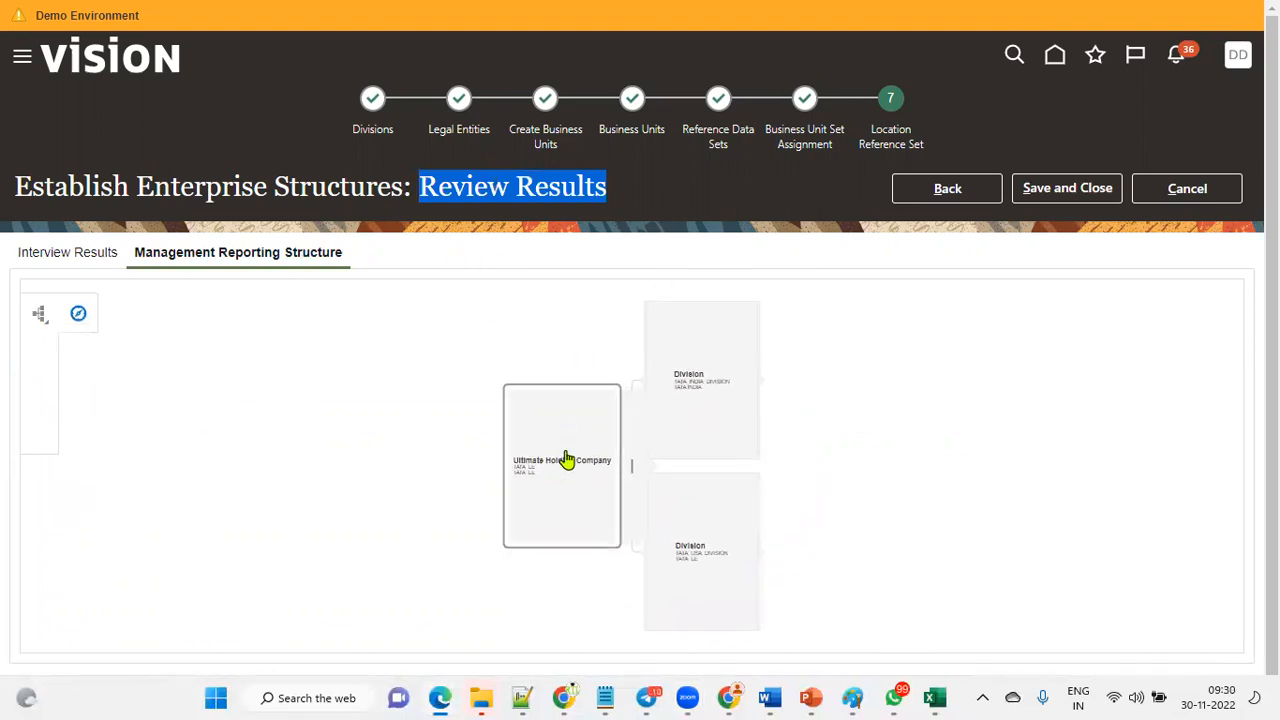
pyautogui.moveTo(567, 466)
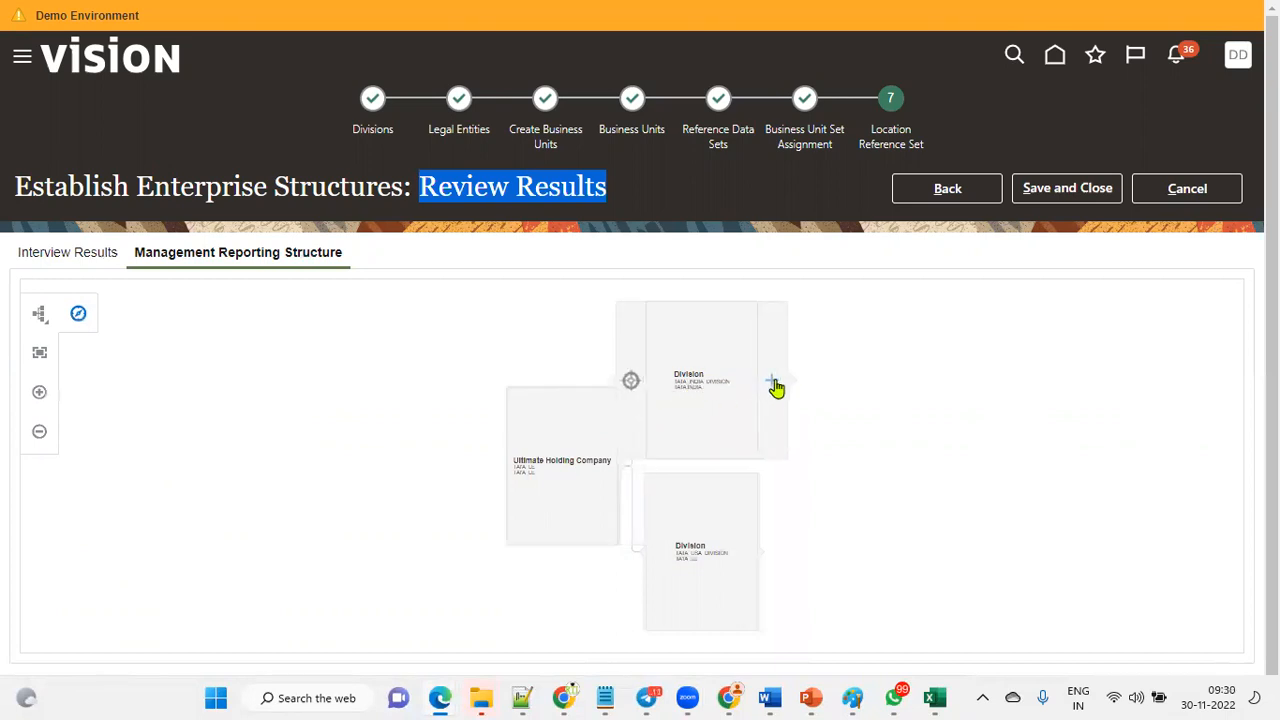
pyautogui.click(773, 383)
pyautogui.click(768, 553)
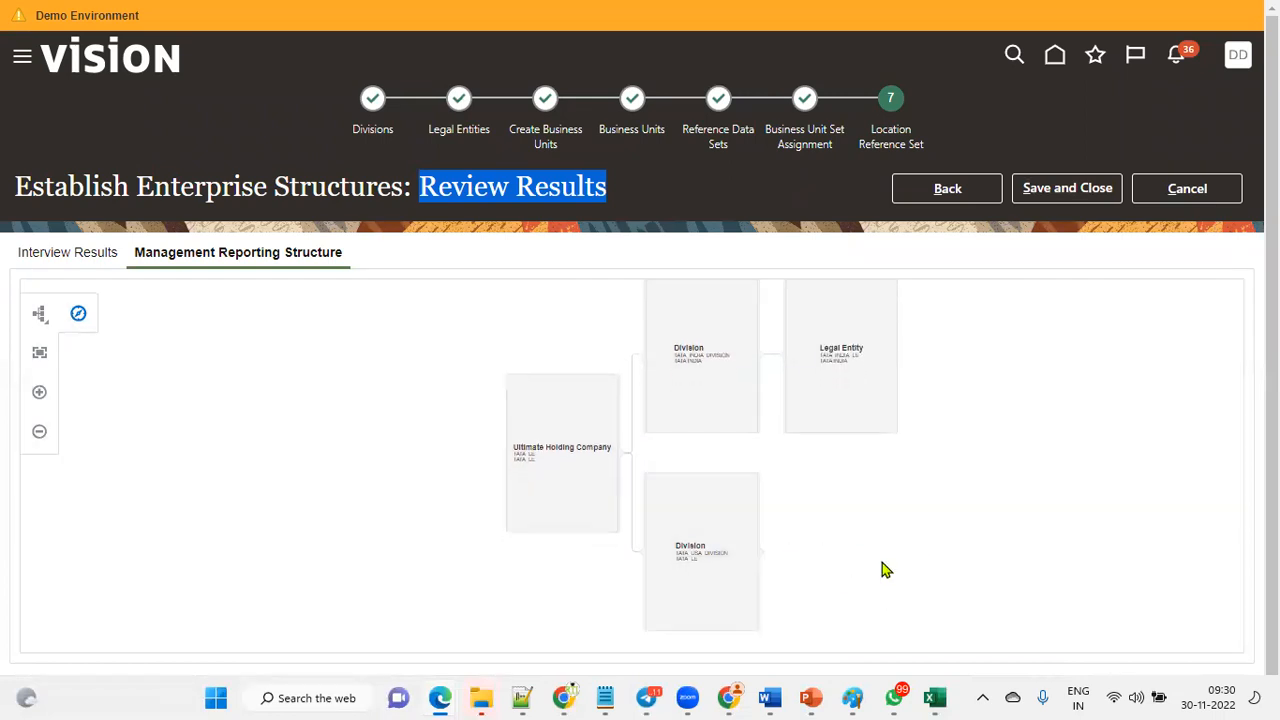
pyautogui.moveTo(857, 571)
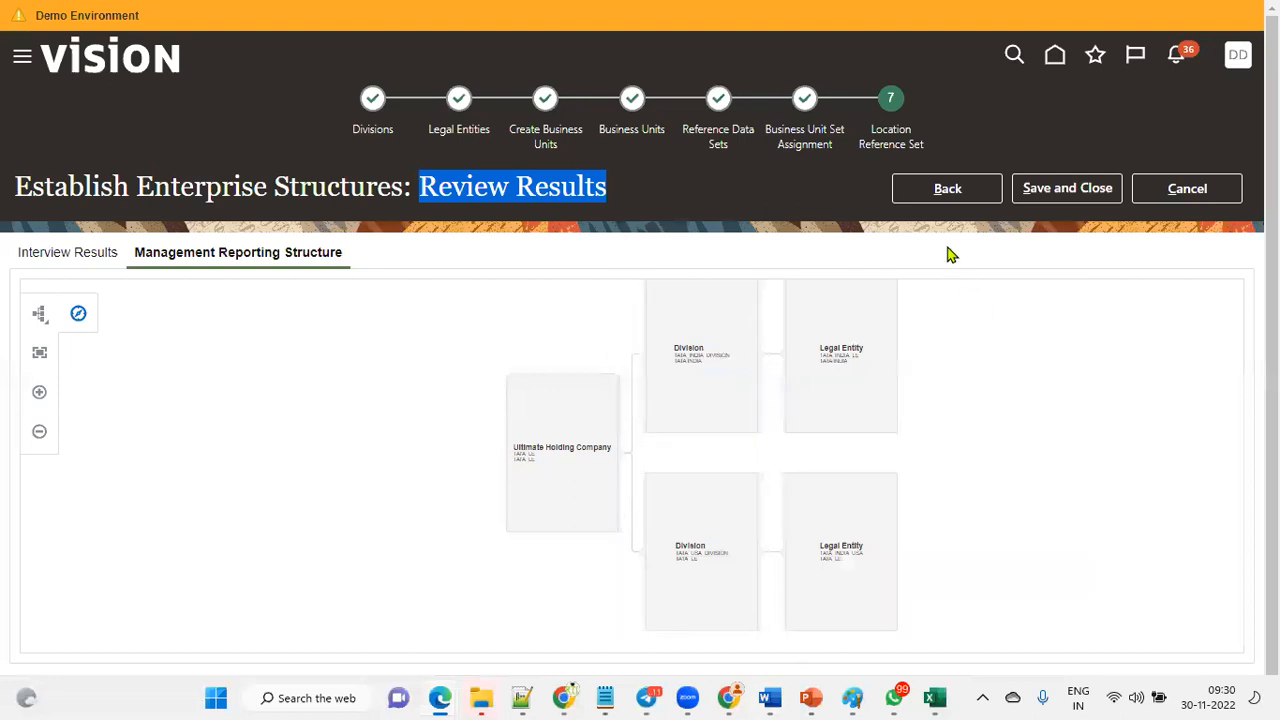
# Save and close the enterprise structure setup, then load the TATA Enterprise configuration and confirm the load warning.
pyautogui.click(808, 200)
pyautogui.click(1057, 195)
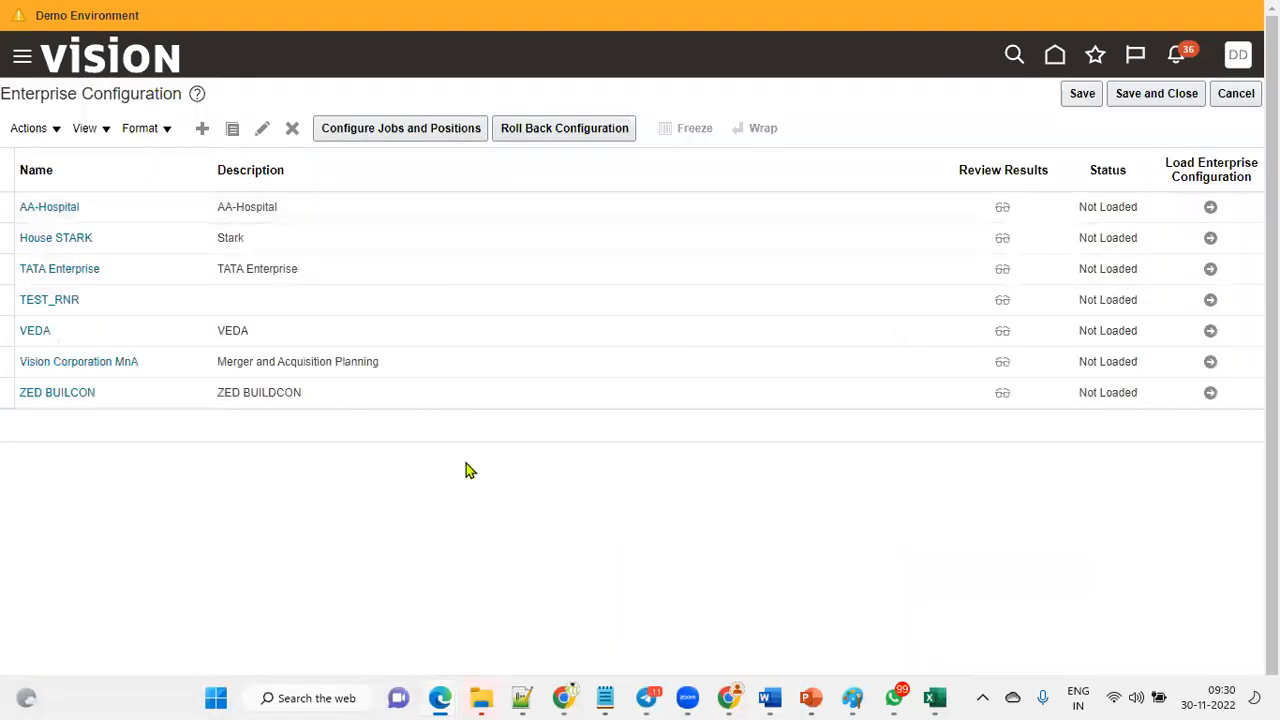
pyautogui.click(381, 270)
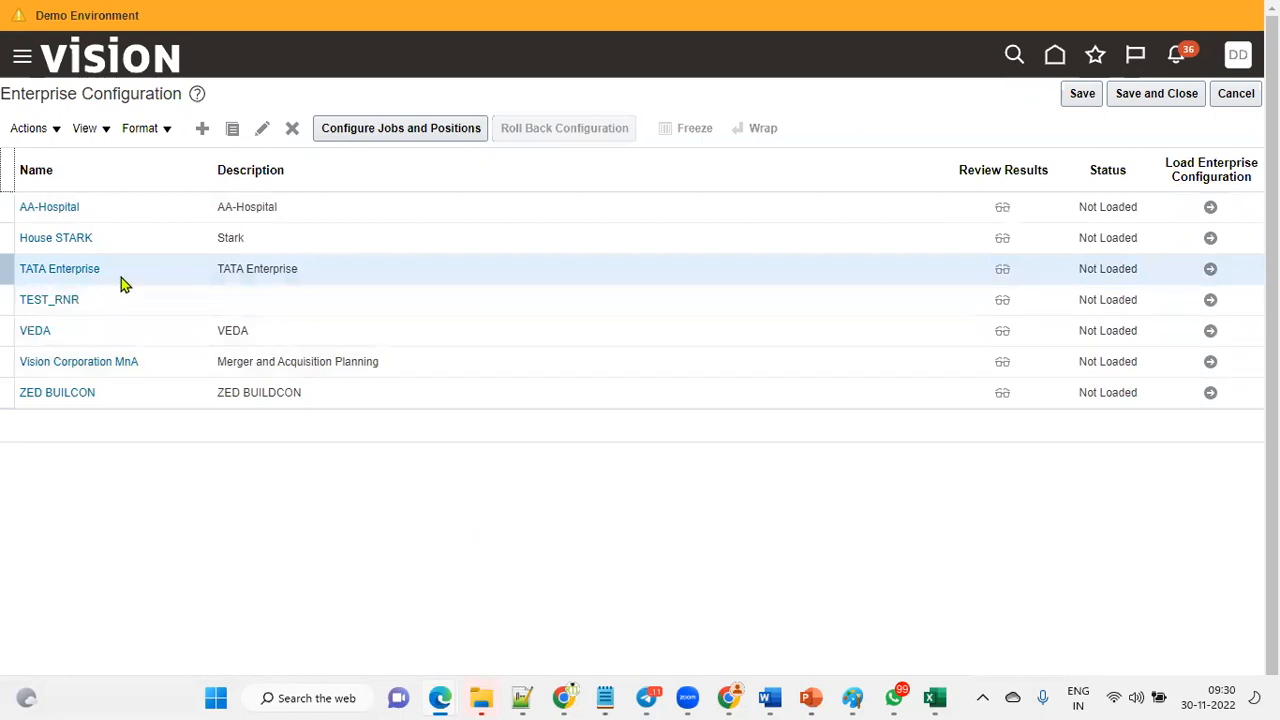
pyautogui.click(1210, 271)
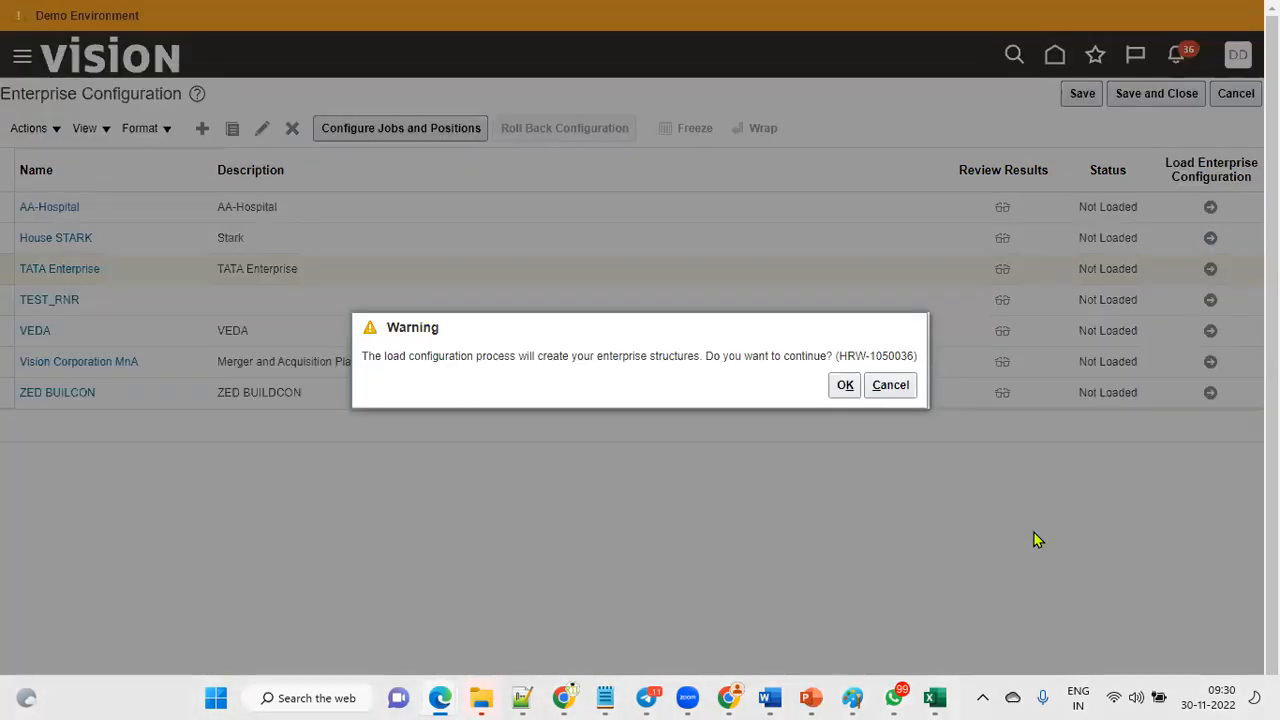
pyautogui.click(845, 390)
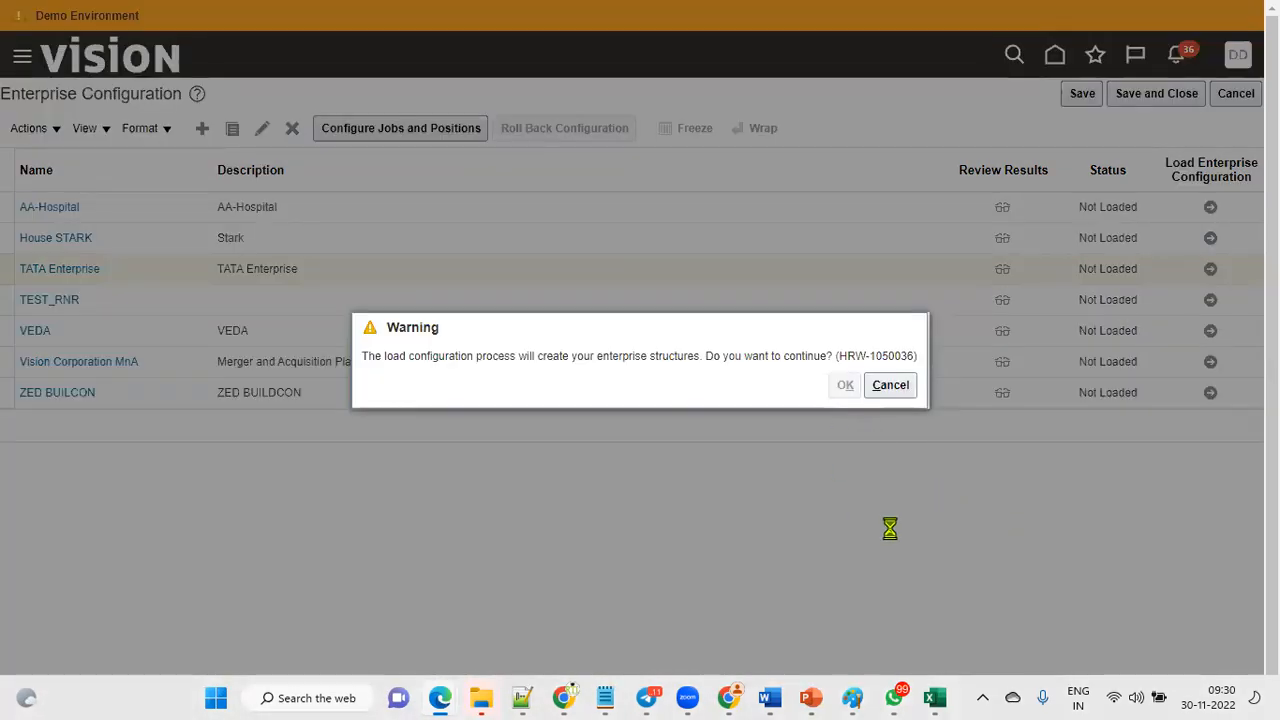
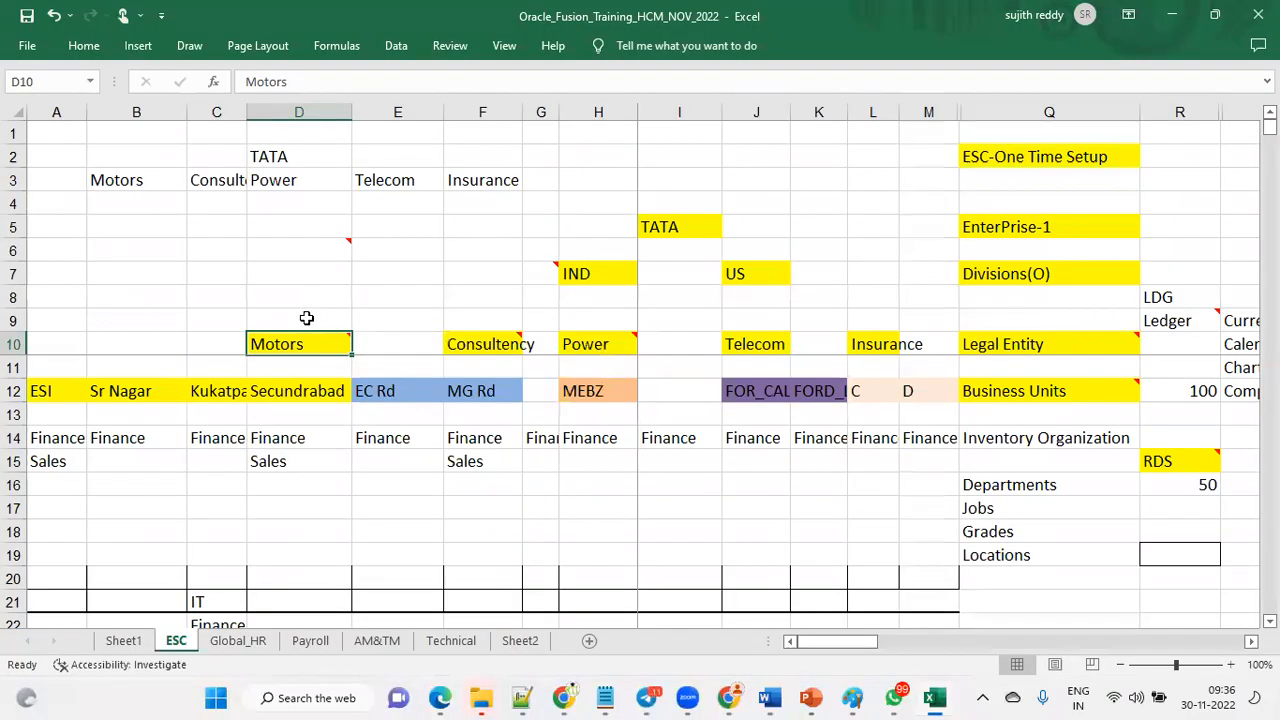
# Switch to the spreadsheet and enter 1000 Emp in the cell above the Motors legal entity.
pyautogui.click(305, 297)
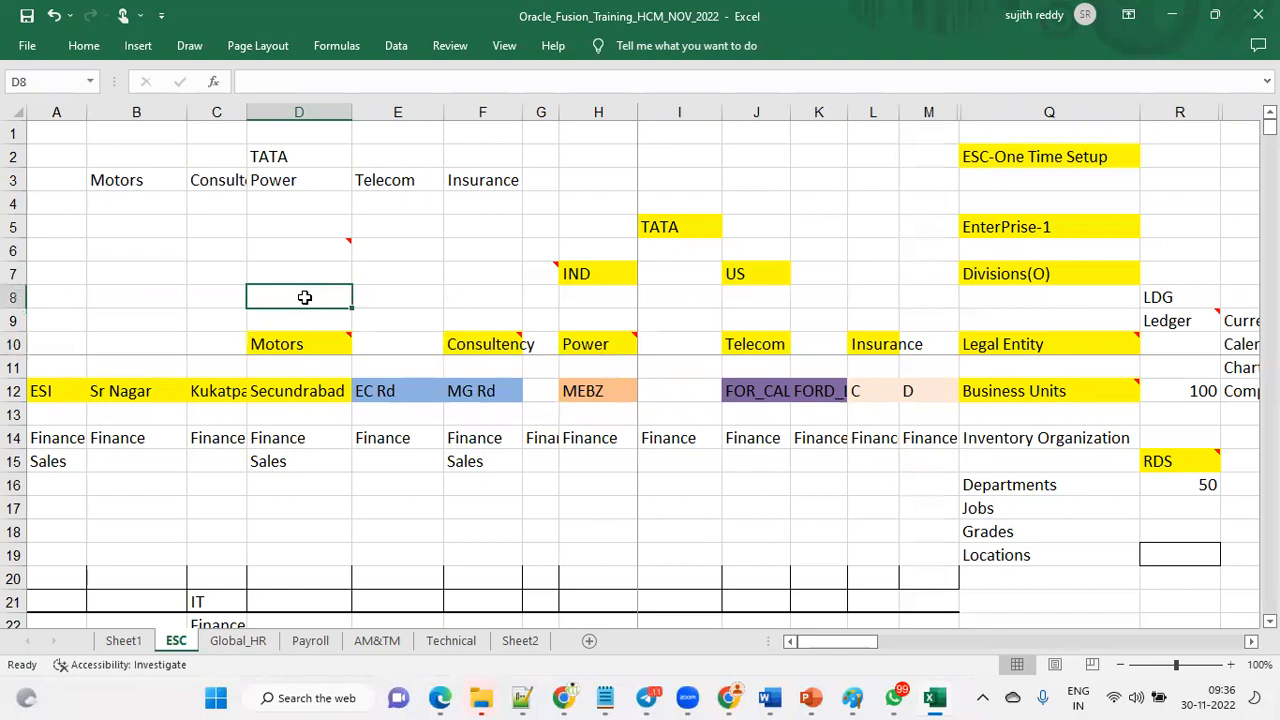
pyautogui.write('1000 Emp')
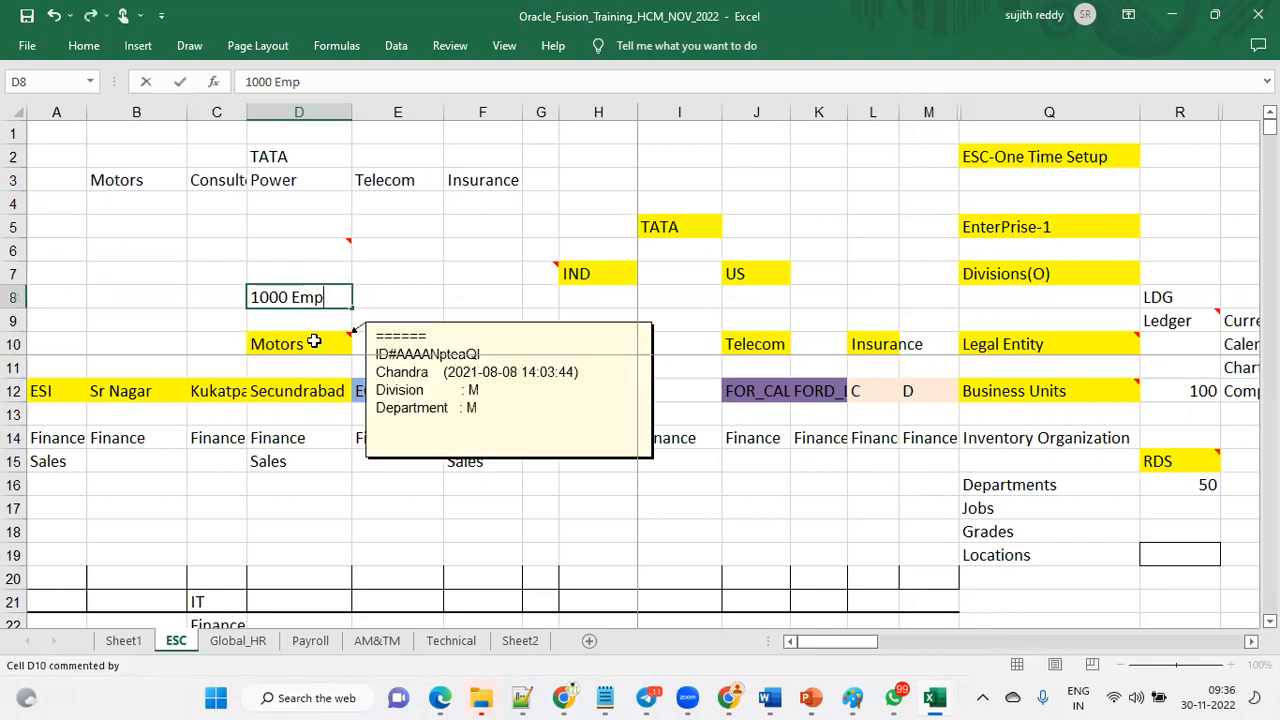
pyautogui.click(314, 342)
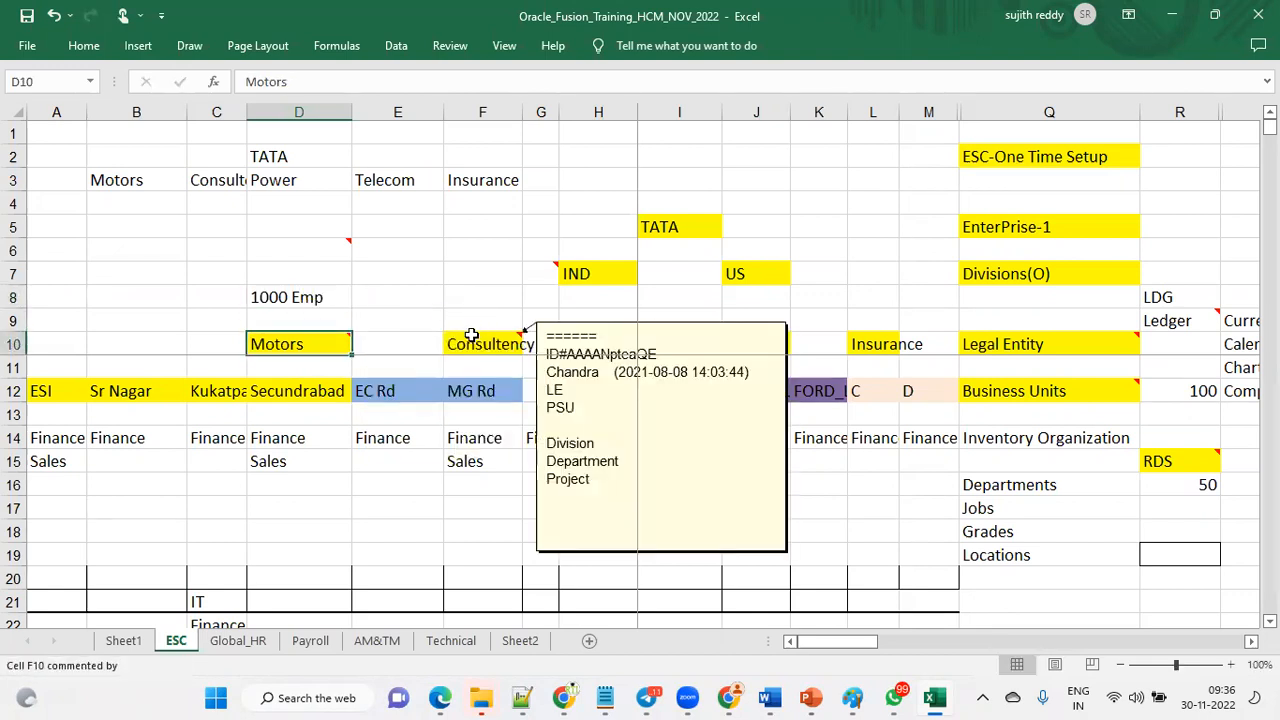
# Enter Microsoft and 200 in the two cells above the Consultency legal entity.
pyautogui.click(472, 337)
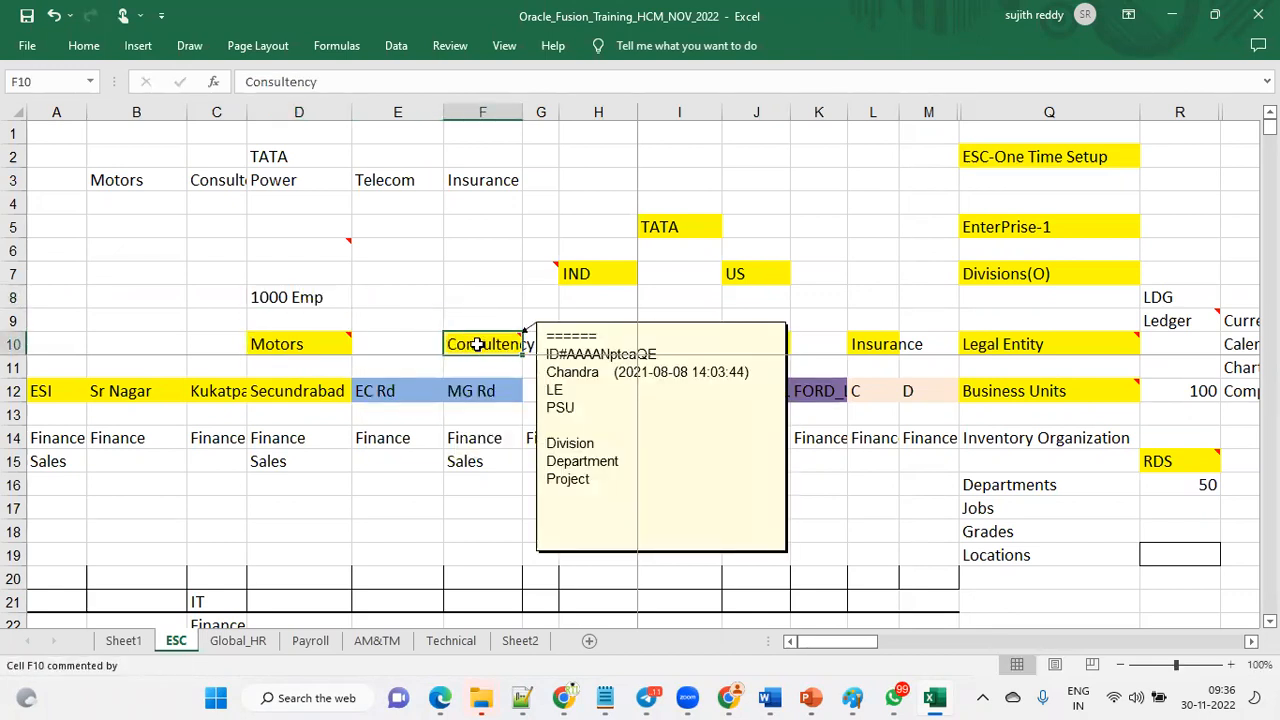
pyautogui.click(503, 294)
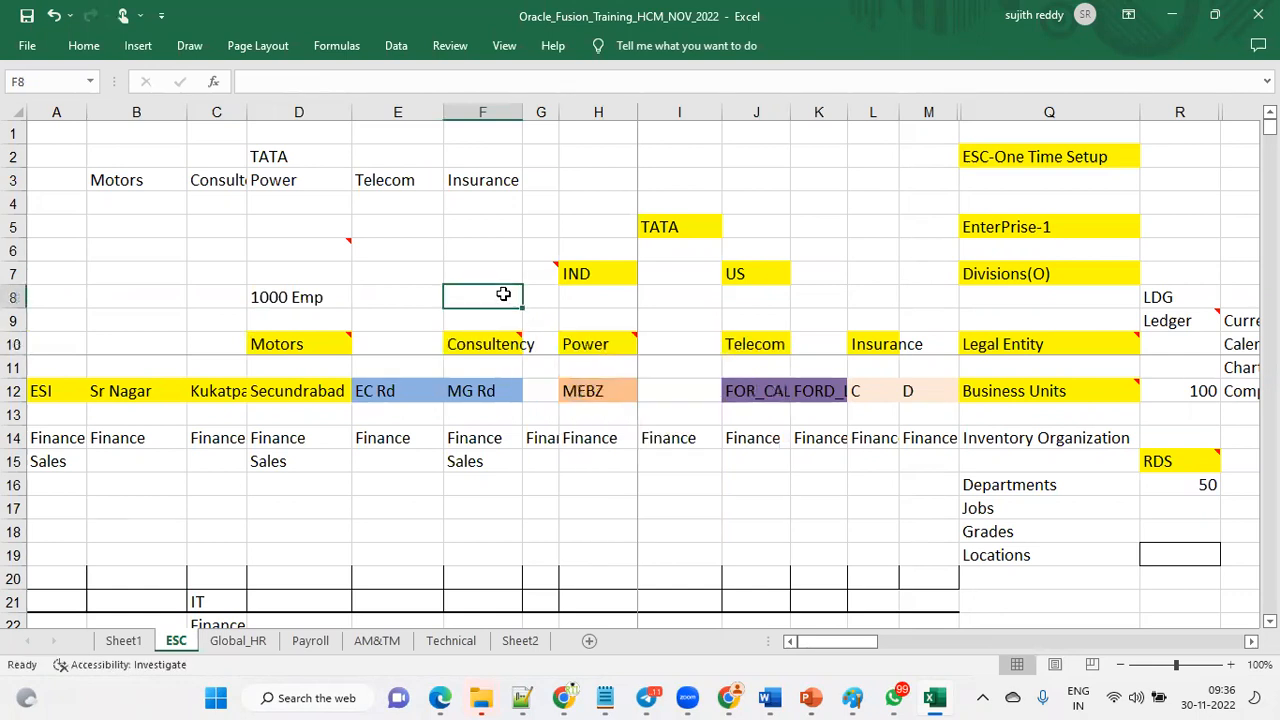
pyautogui.write('200')
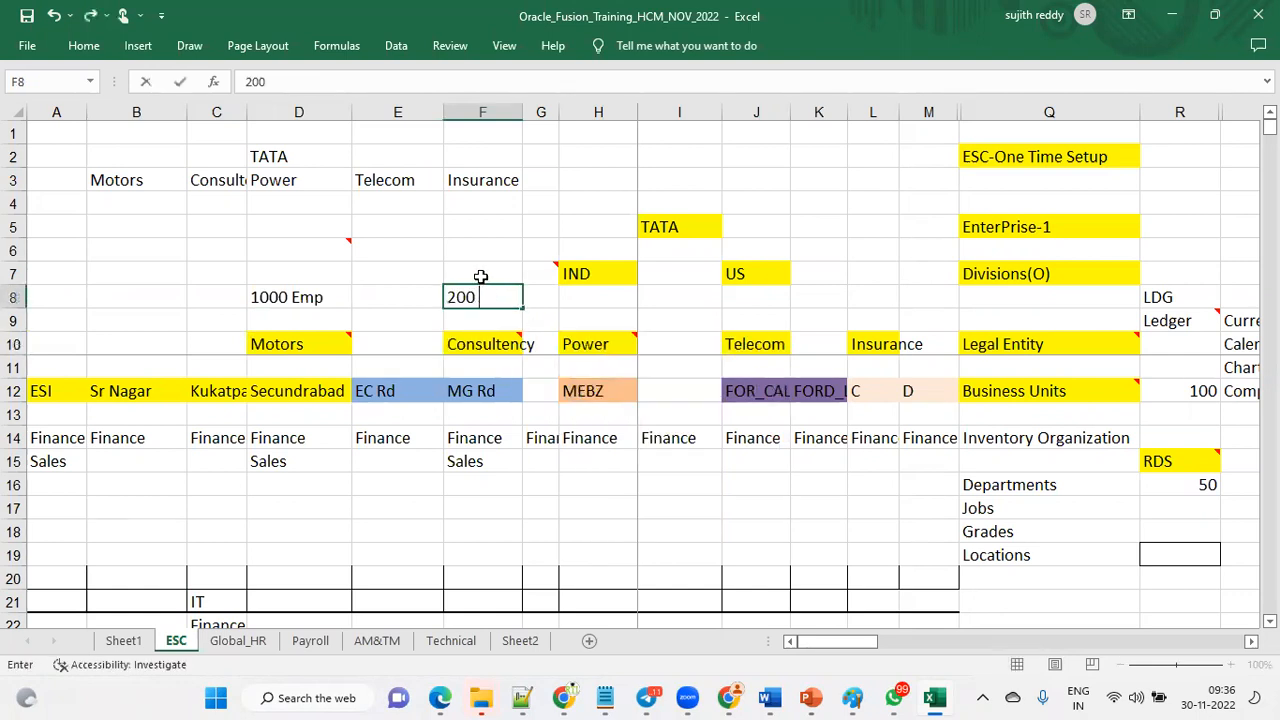
pyautogui.click(481, 276)
pyautogui.write('Micr')
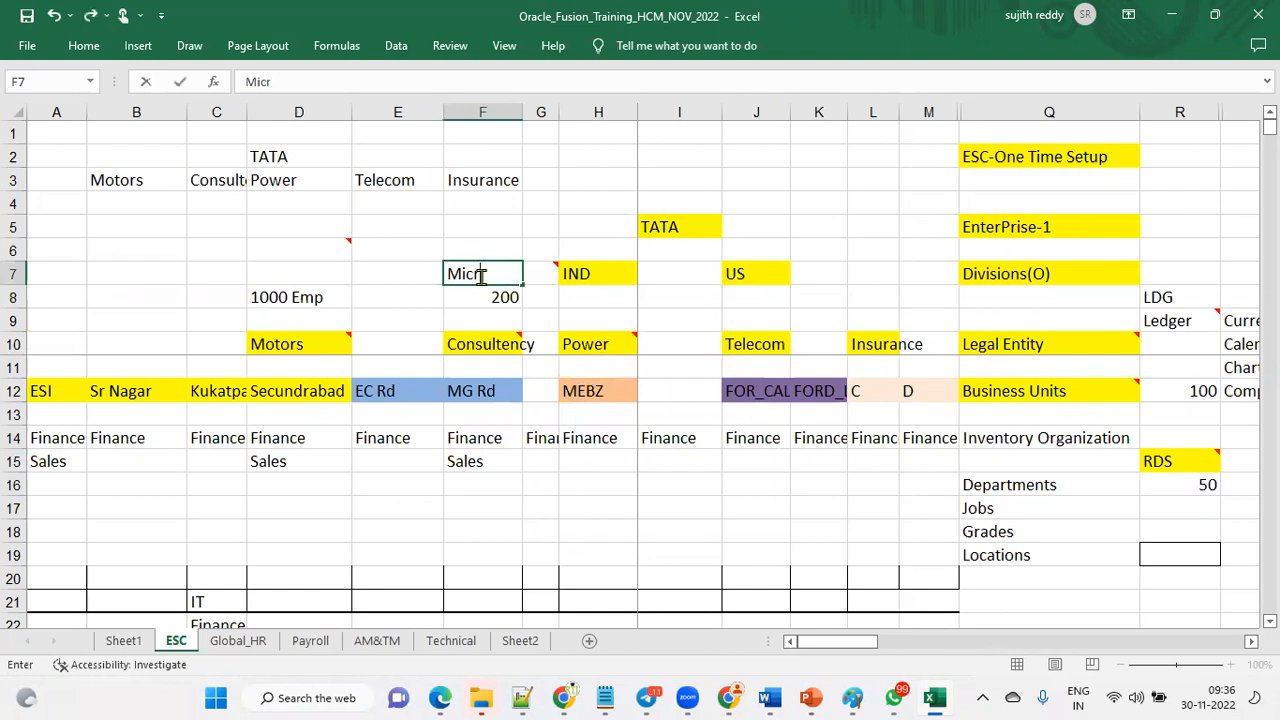
pyautogui.write('osoft')
pyautogui.click(489, 292)
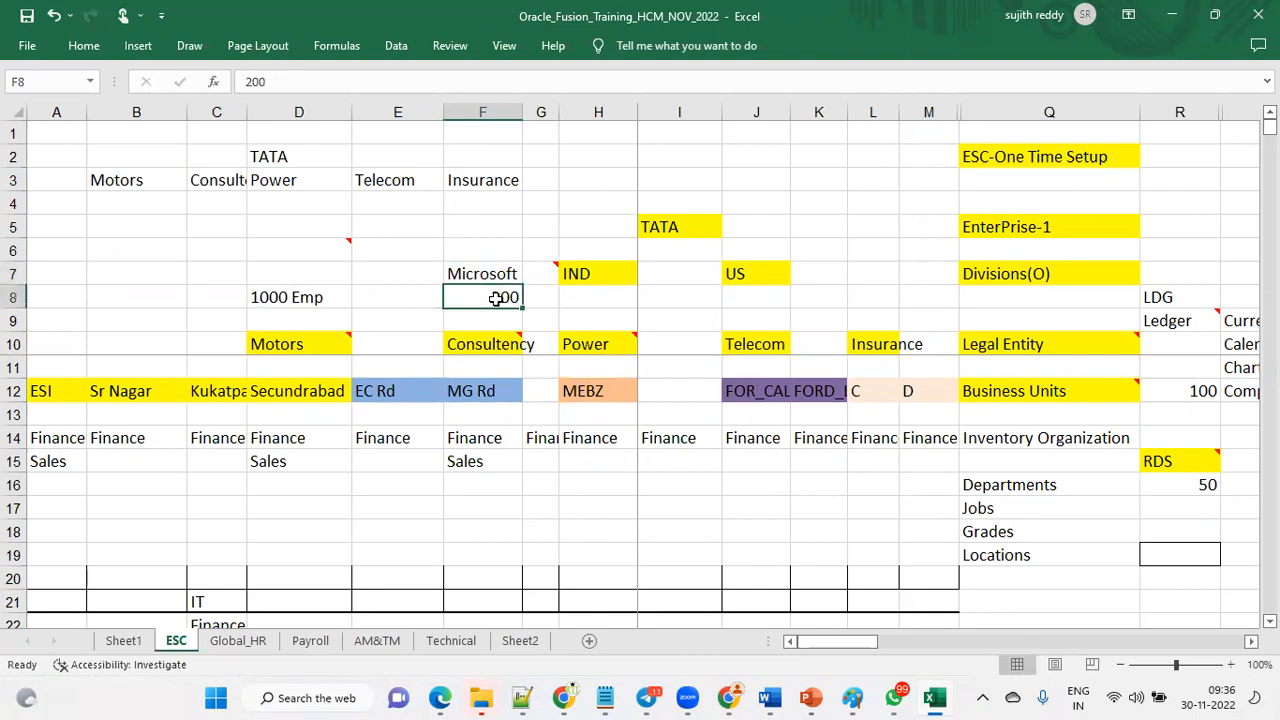
# Examine the new Microsoft and 200 entries against the Consultency legal entity and its comment.
pyautogui.moveTo(495, 285); pyautogui.dragTo(491, 279)
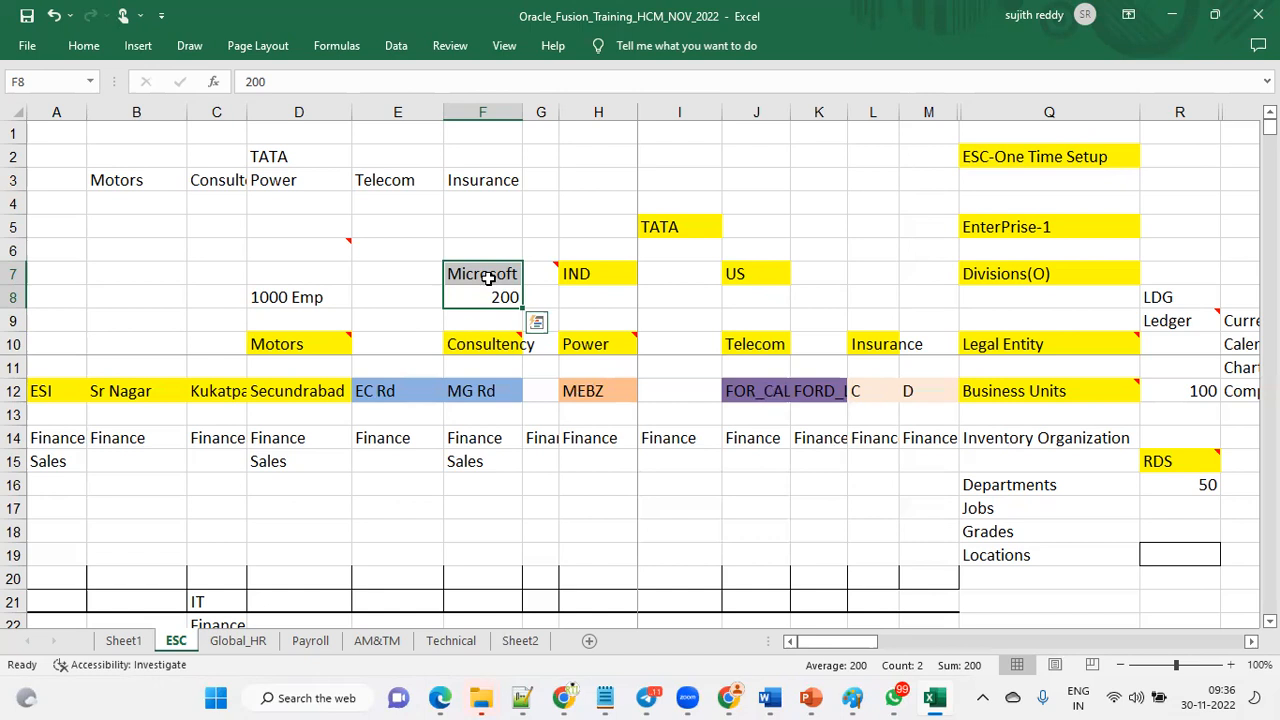
pyautogui.click(495, 346)
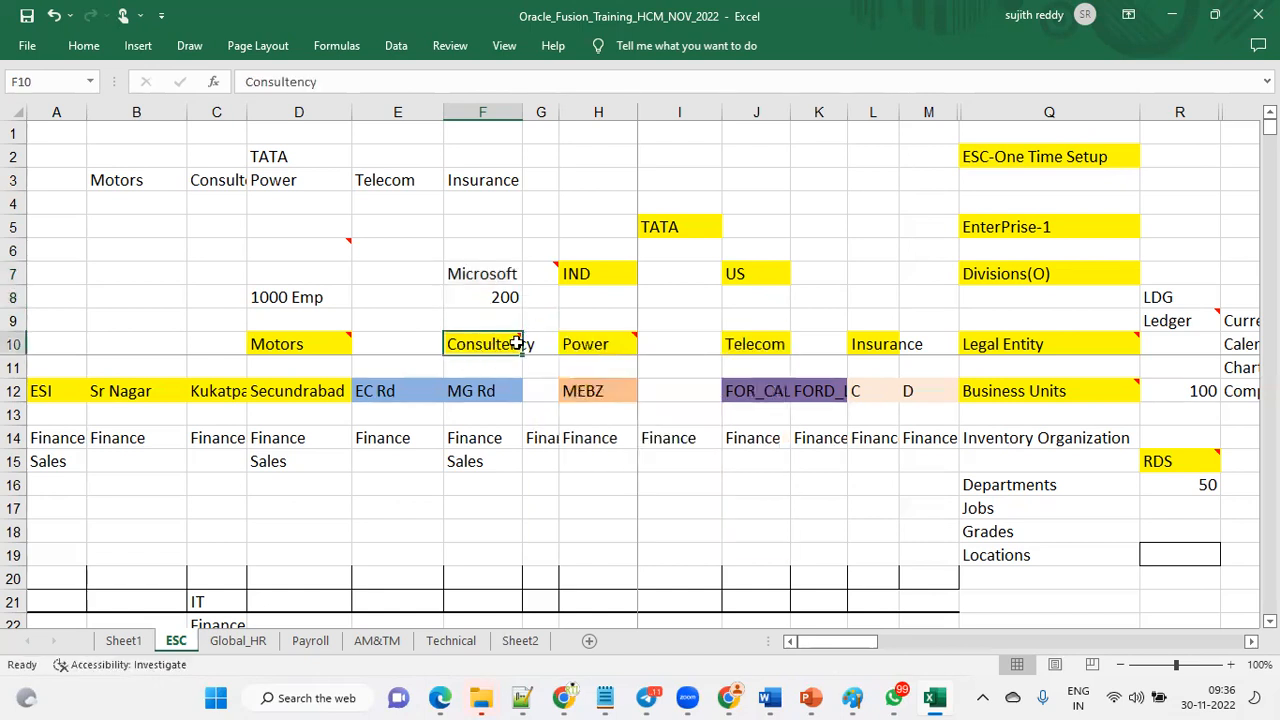
pyautogui.moveTo(486, 348)
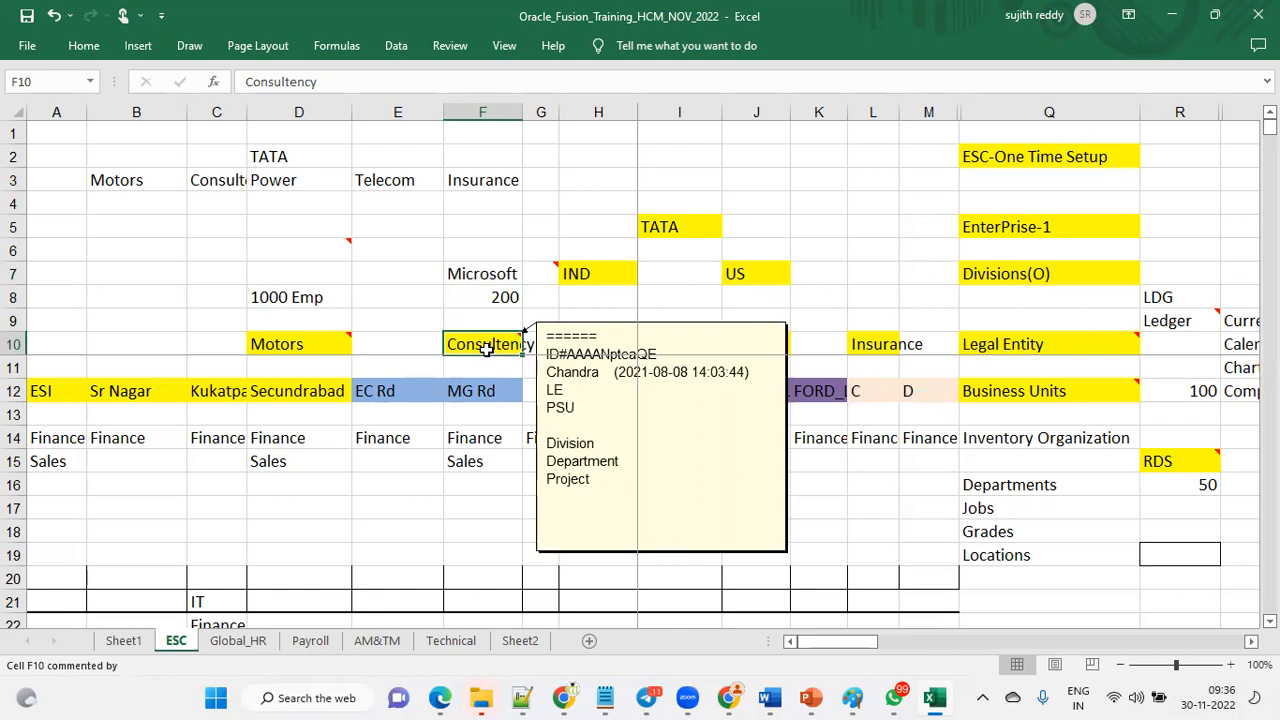
pyautogui.moveTo(502, 278); pyautogui.dragTo(508, 296)
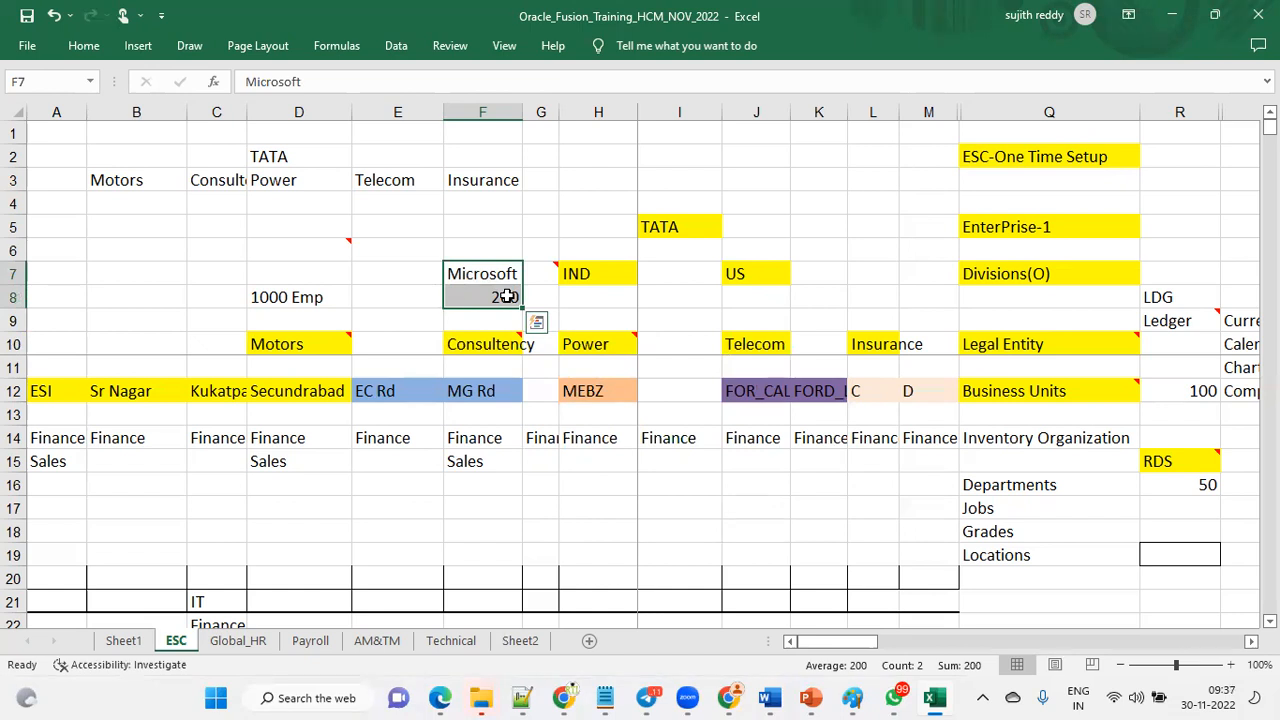
pyautogui.click(480, 344)
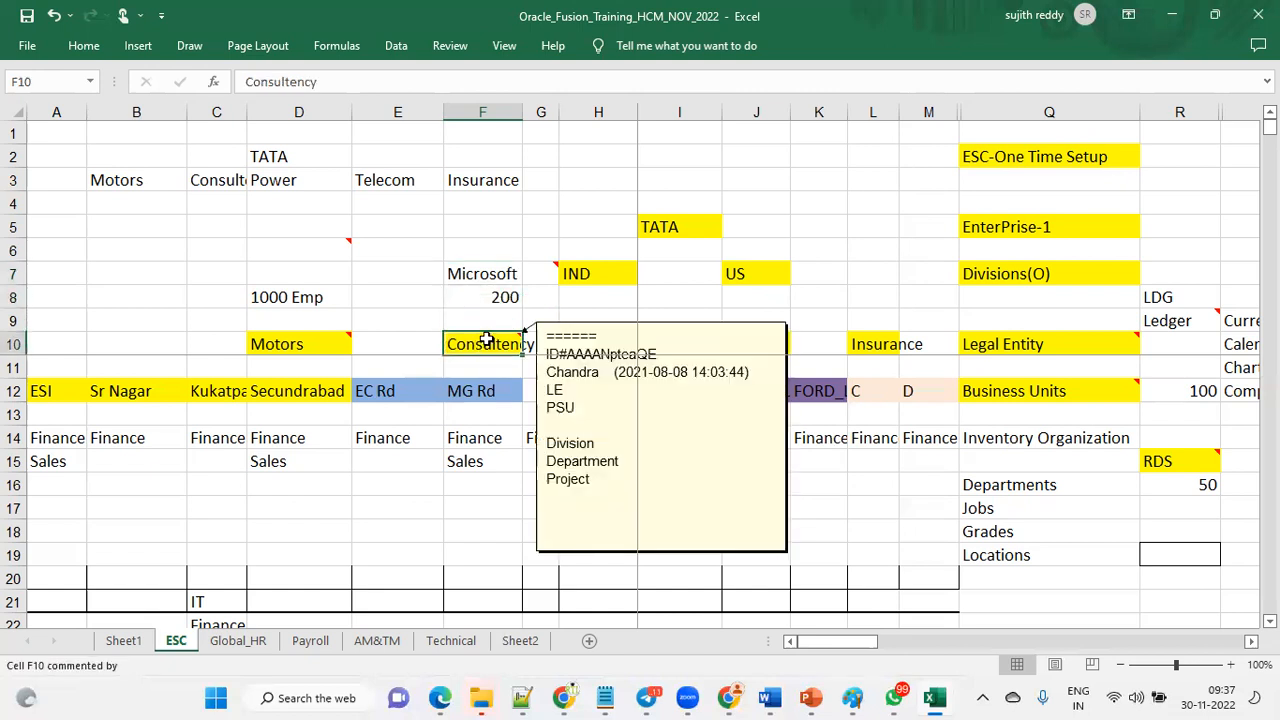
pyautogui.moveTo(498, 266); pyautogui.dragTo(503, 291)
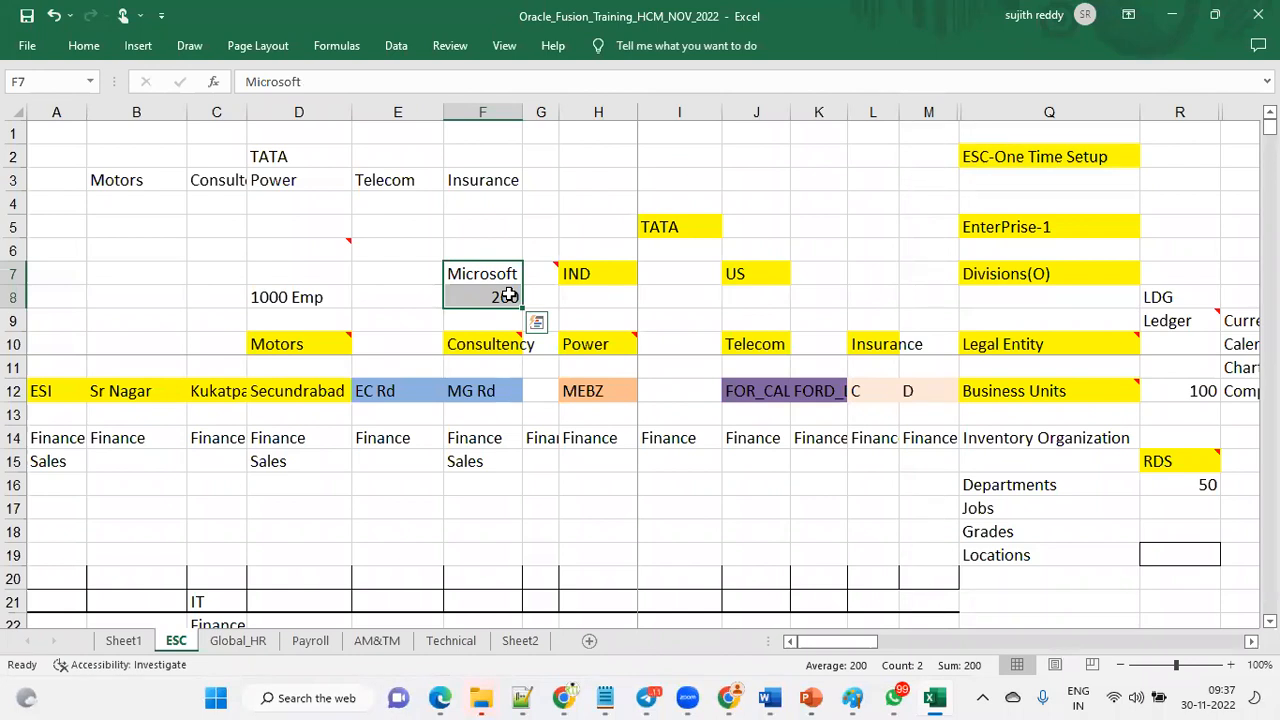
pyautogui.click(486, 343)
pyautogui.moveTo(491, 277); pyautogui.dragTo(496, 297)
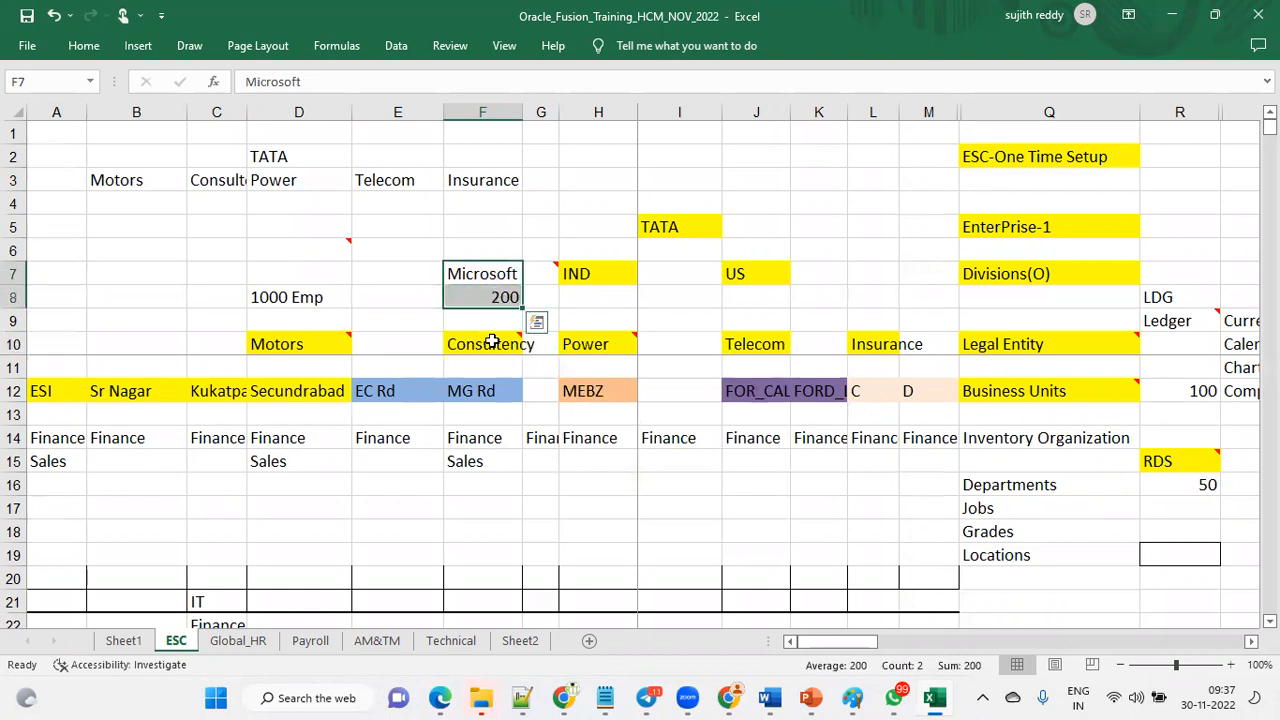
pyautogui.click(491, 343)
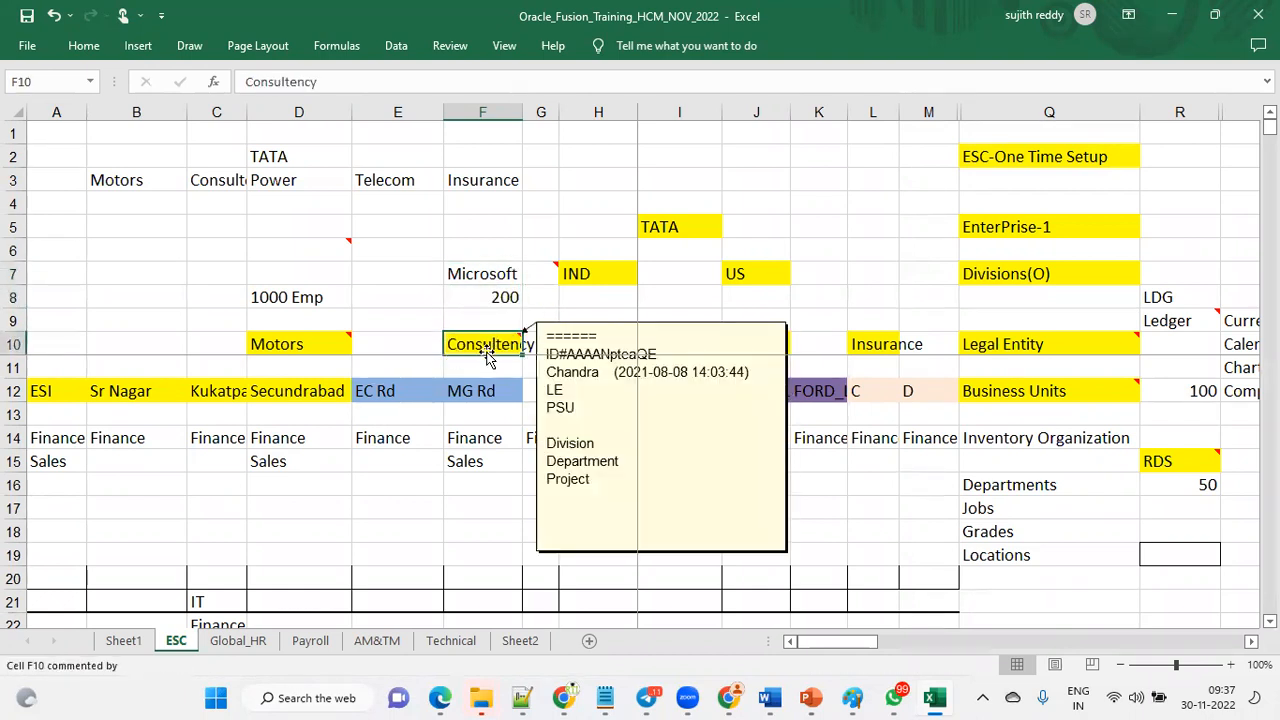
pyautogui.click(502, 299)
pyautogui.click(498, 343)
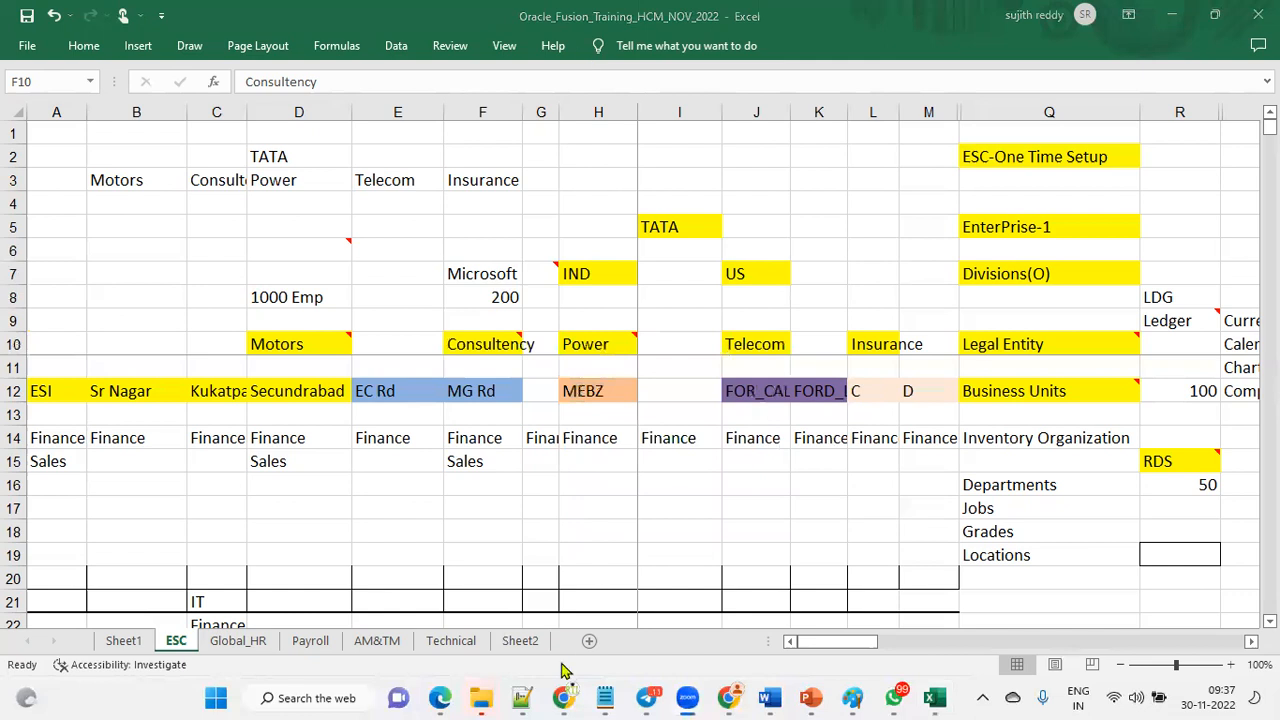
# Return to the enterprise configuration list and check the TATA Enterprise load status.
pyautogui.moveTo(445, 697)
pyautogui.click(637, 600)
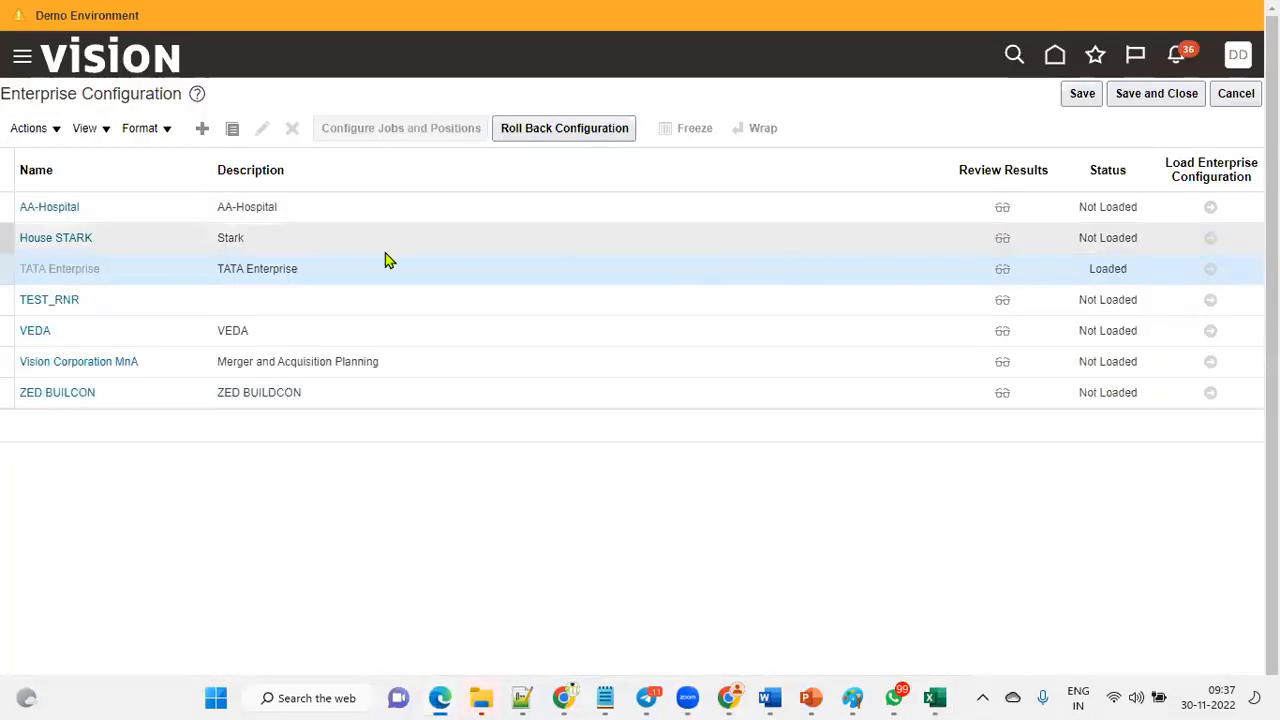
pyautogui.doubleClick(1108, 272)
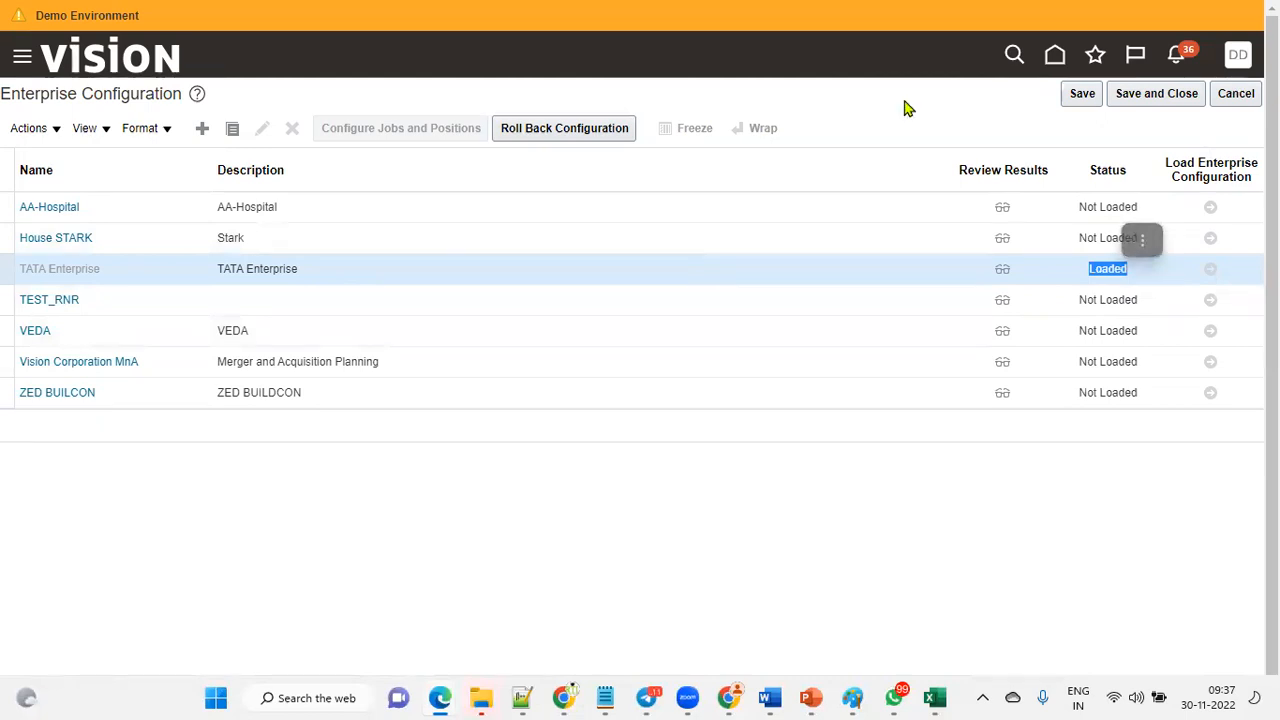
pyautogui.click(951, 274)
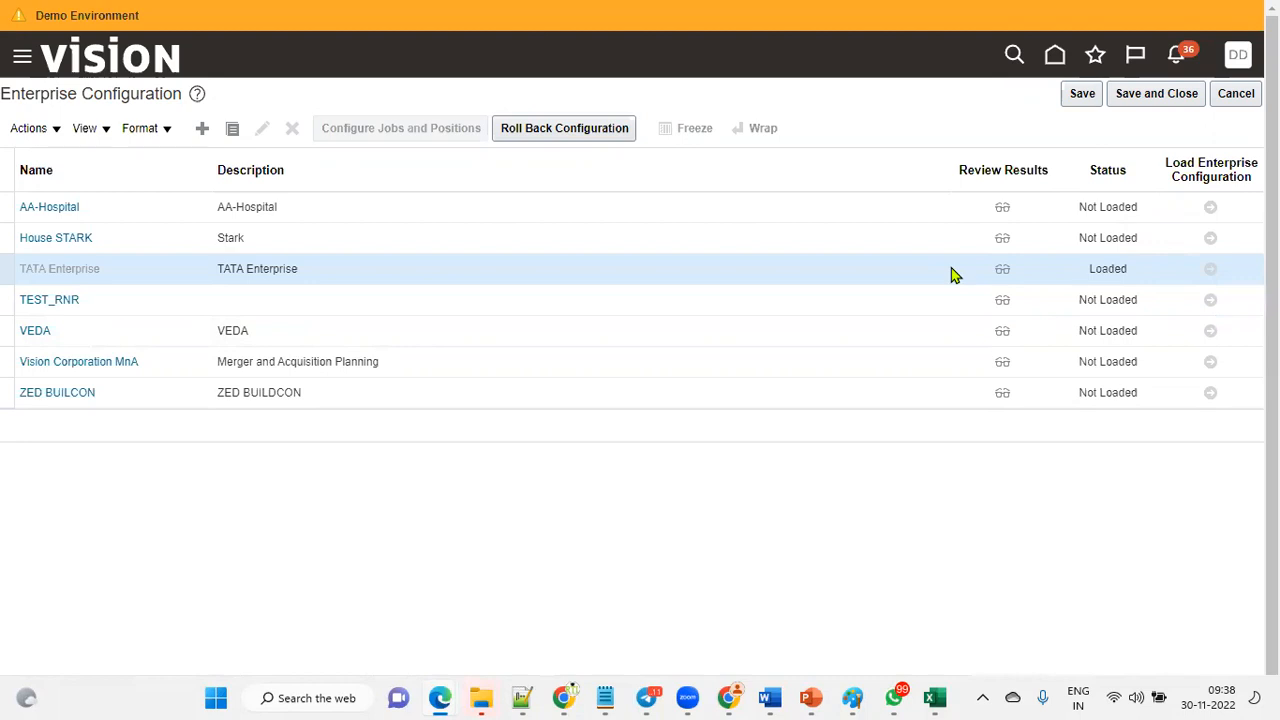
pyautogui.doubleClick(1106, 268)
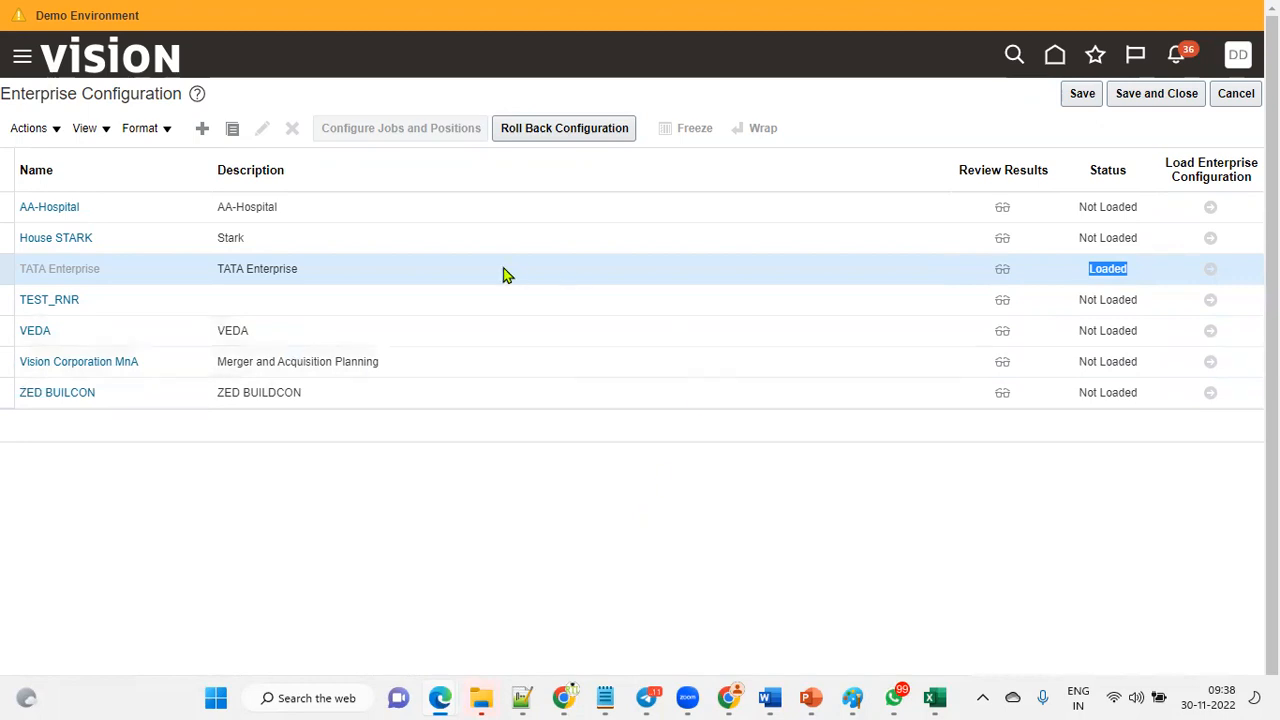
# Glance at the spreadsheet's enterprise entry, then save and close the enterprise configuration page.
pyautogui.click(935, 697)
pyautogui.click(1078, 227)
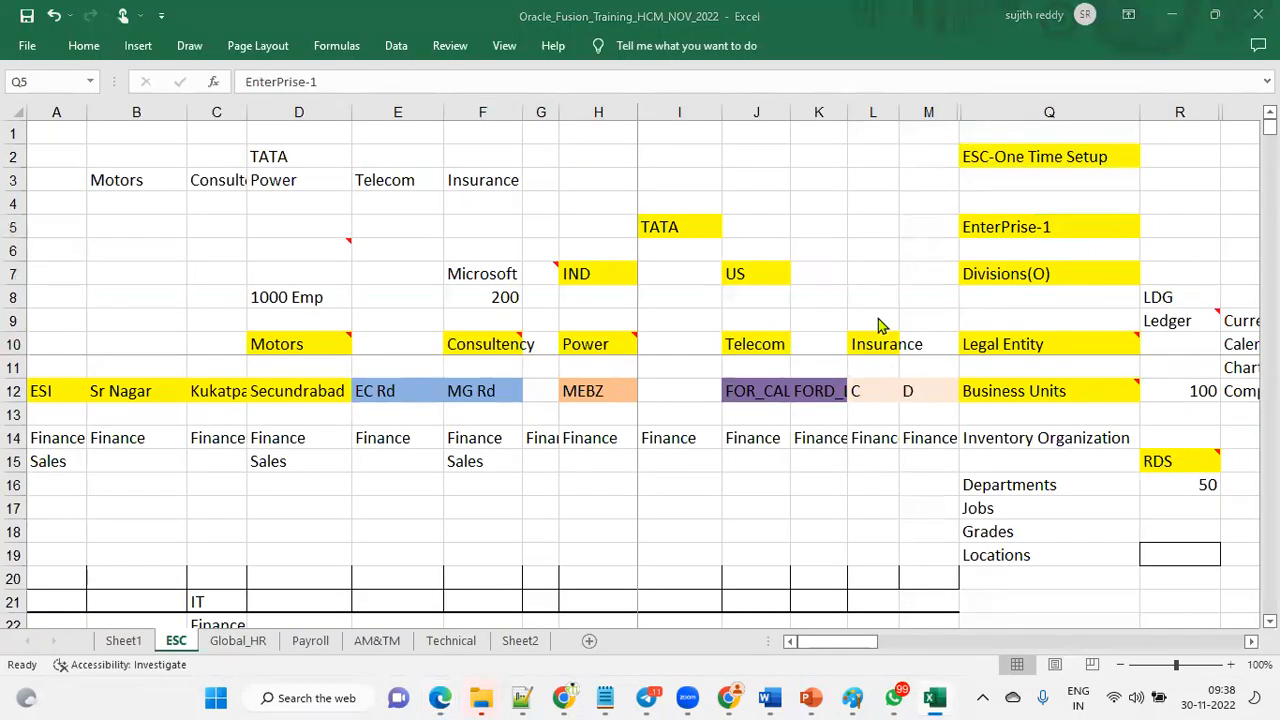
pyautogui.hotkey('alt', 'Tab')
pyautogui.click(1170, 100)
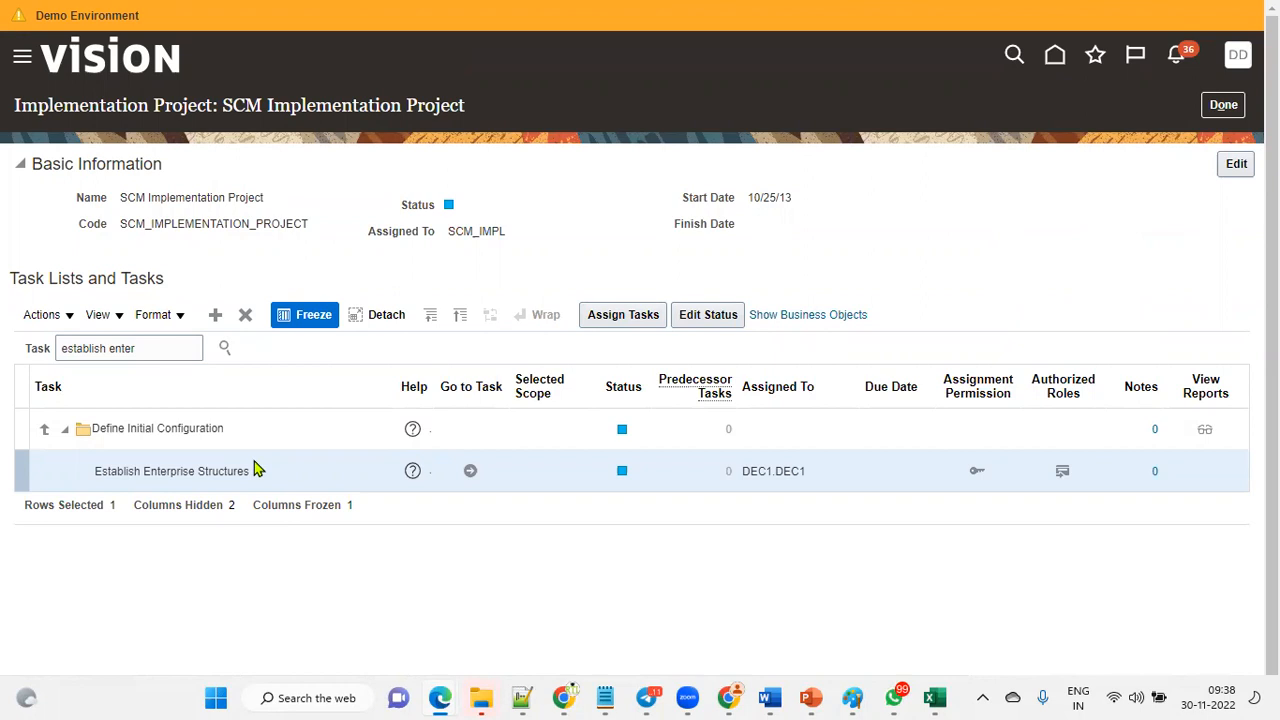
# Search the project tasks for manage enterprise HCM and open the Manage Enterprise HCM Information task.
pyautogui.moveTo(172, 348); pyautogui.dragTo(2, 343)
pyautogui.write('manage enterprise HCM')
pyautogui.press('Return')
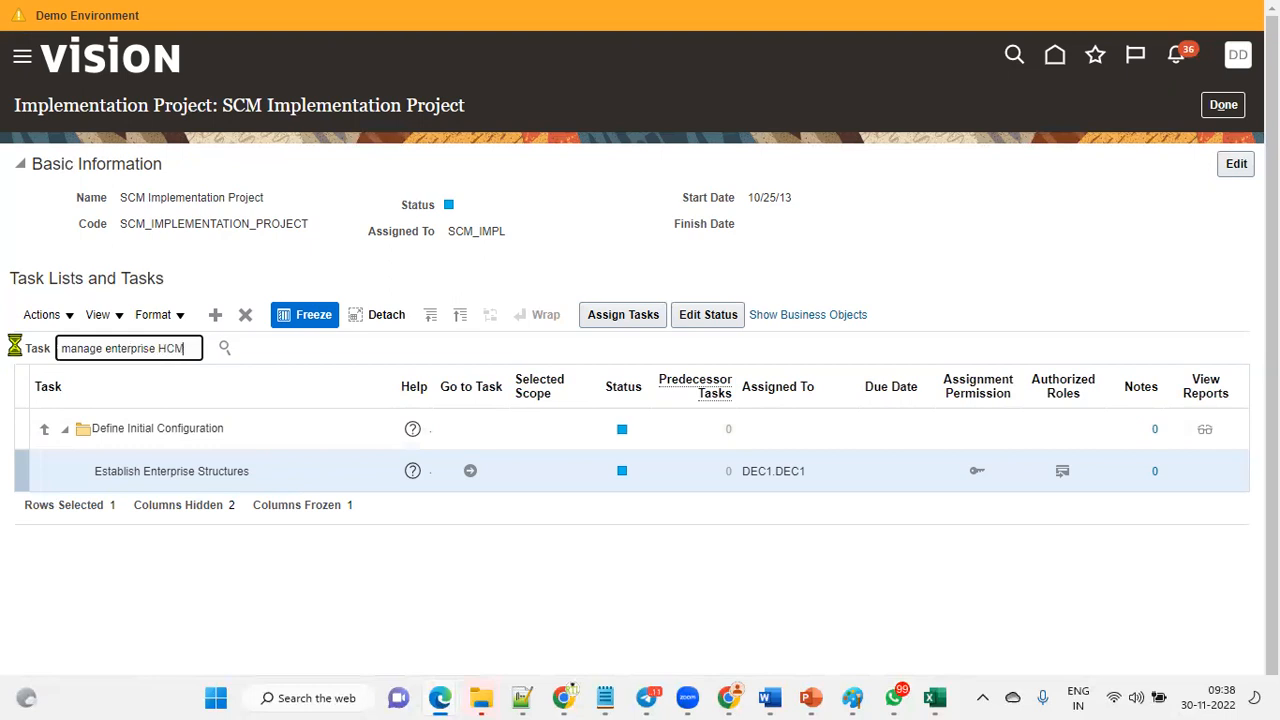
pyautogui.click(196, 410)
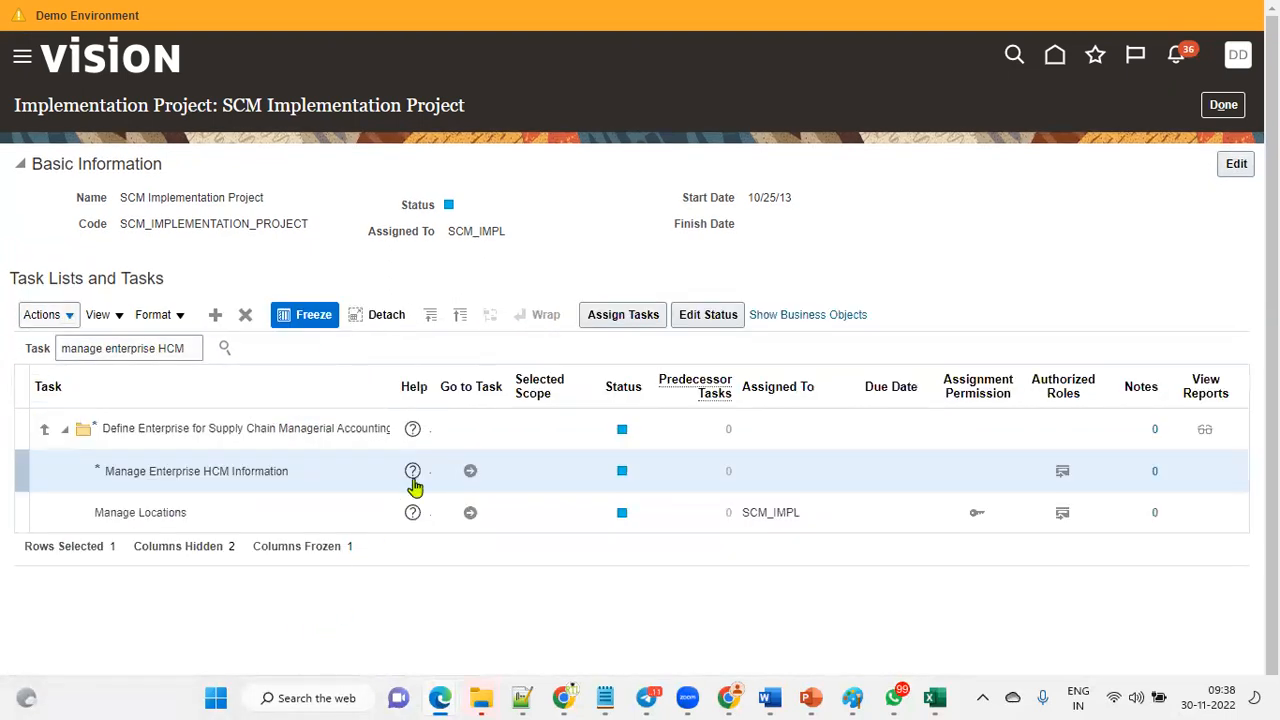
pyautogui.click(471, 472)
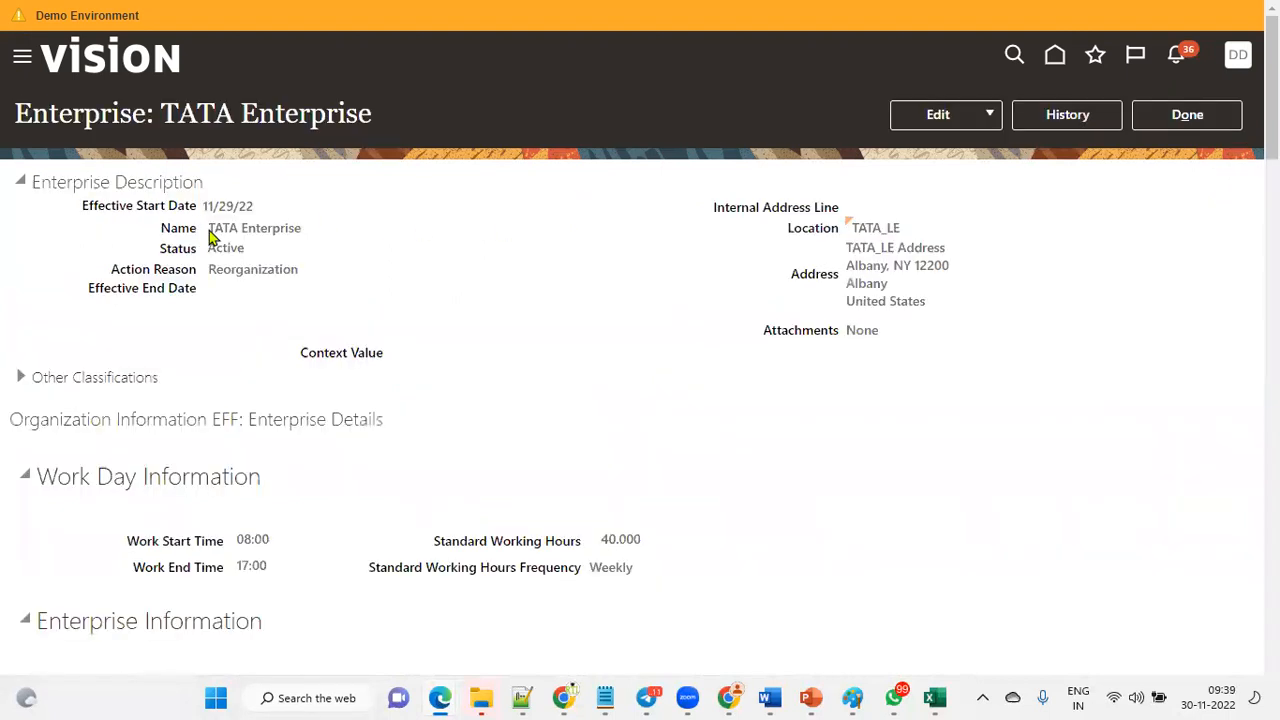
# Examine the TATA Enterprise HCM information sections, including work day, payroll archive and position synchronization, then close the page.
pyautogui.moveTo(203, 230); pyautogui.dragTo(354, 237)
pyautogui.click(206, 203)
pyautogui.moveTo(206, 203); pyautogui.dragTo(266, 206)
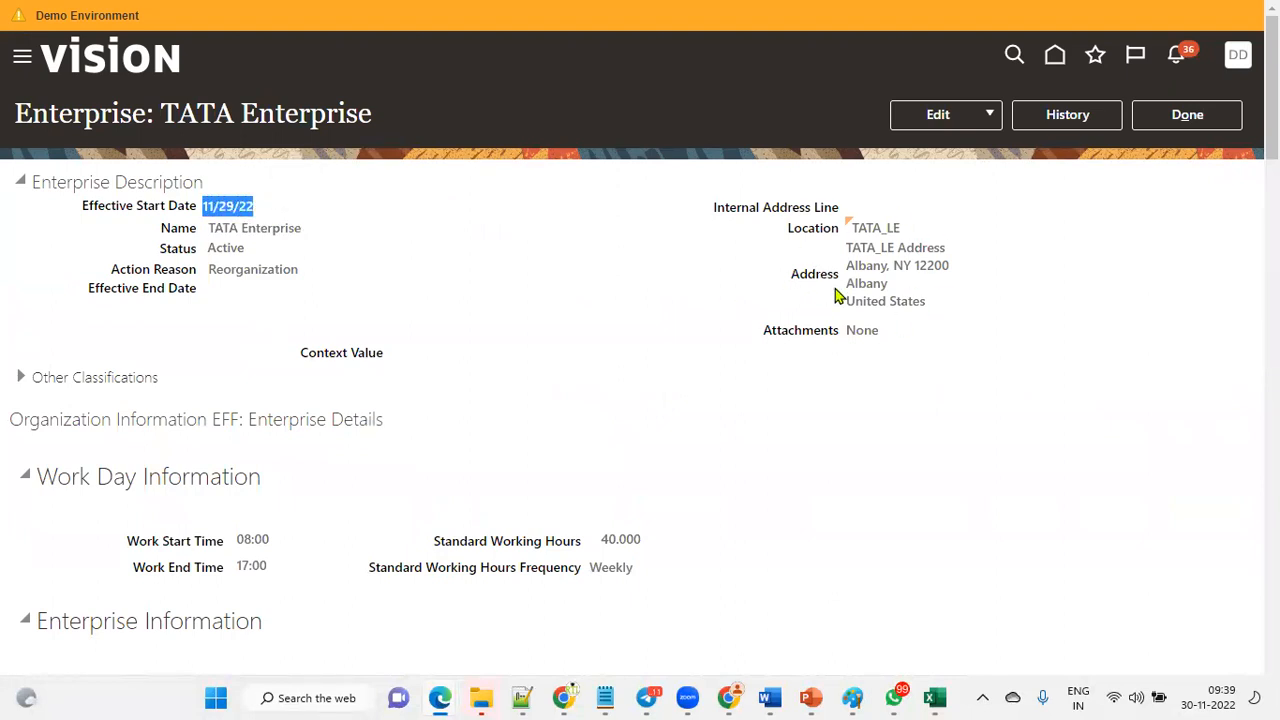
pyautogui.scroll(-4, 403, 428)
pyautogui.scroll(-5, 593, 343)
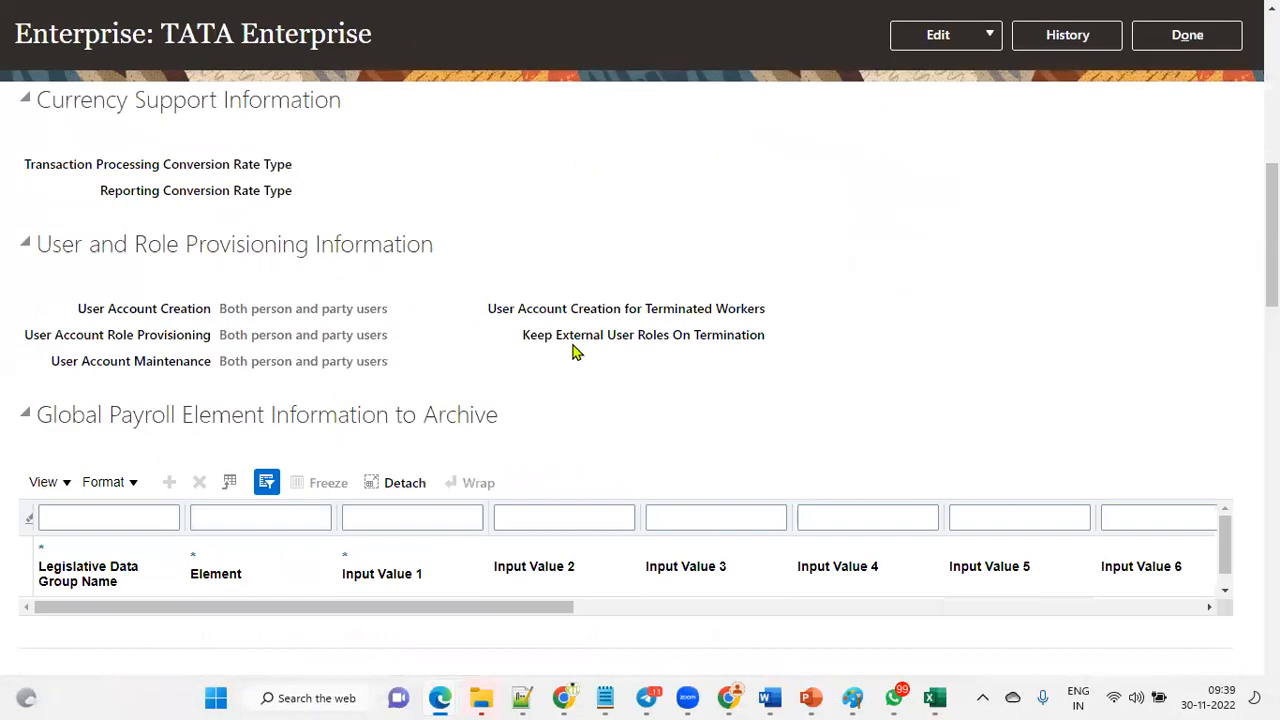
pyautogui.moveTo(110, 187); pyautogui.dragTo(337, 187)
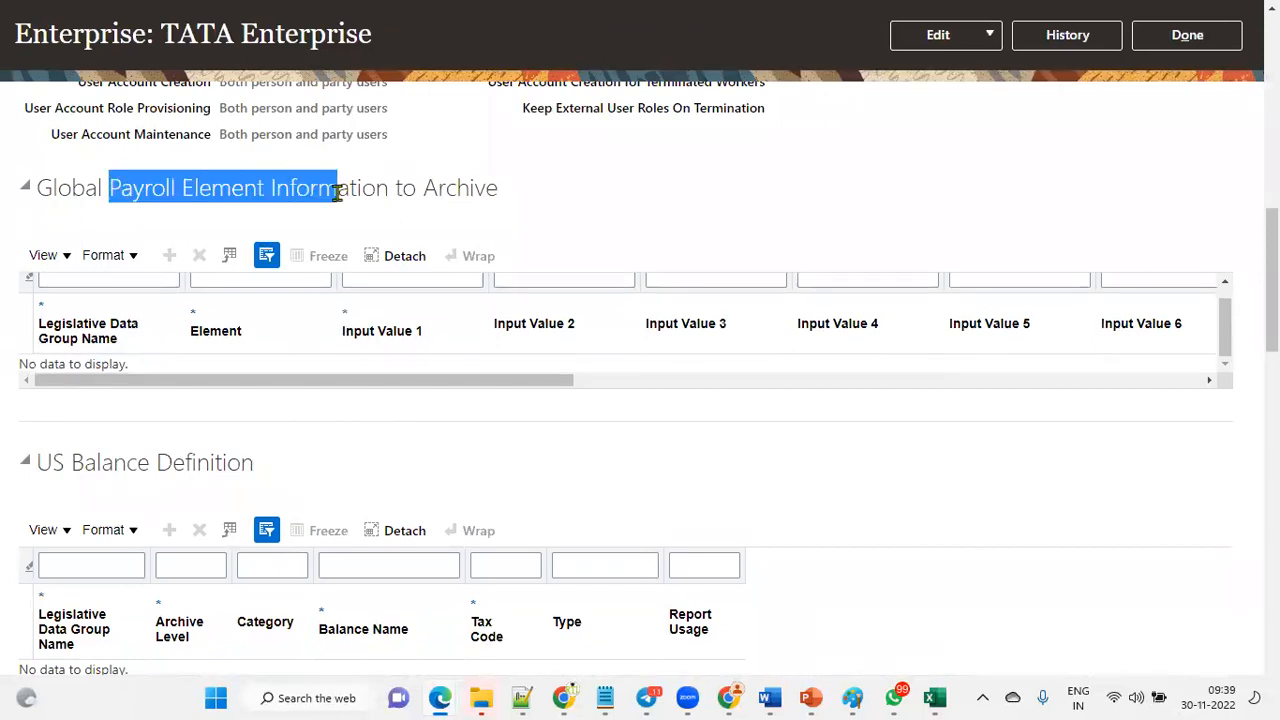
pyautogui.moveTo(66, 462); pyautogui.dragTo(256, 462)
pyautogui.scroll(-2, 378, 492)
pyautogui.scroll(-4, 378, 492)
pyautogui.scroll(1, 240, 271)
pyautogui.moveTo(37, 212); pyautogui.dragTo(271, 211)
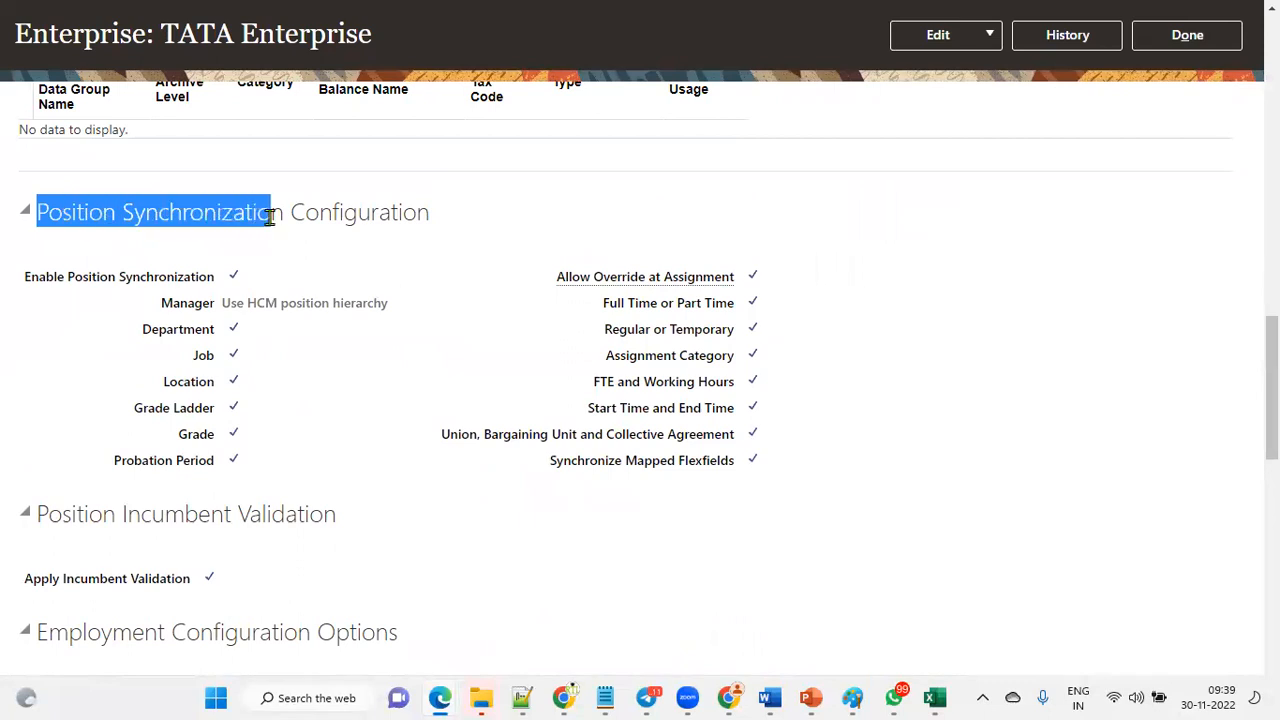
pyautogui.moveTo(106, 514); pyautogui.dragTo(380, 551)
pyautogui.scroll(1, 597, 358)
pyautogui.scroll(15, 597, 358)
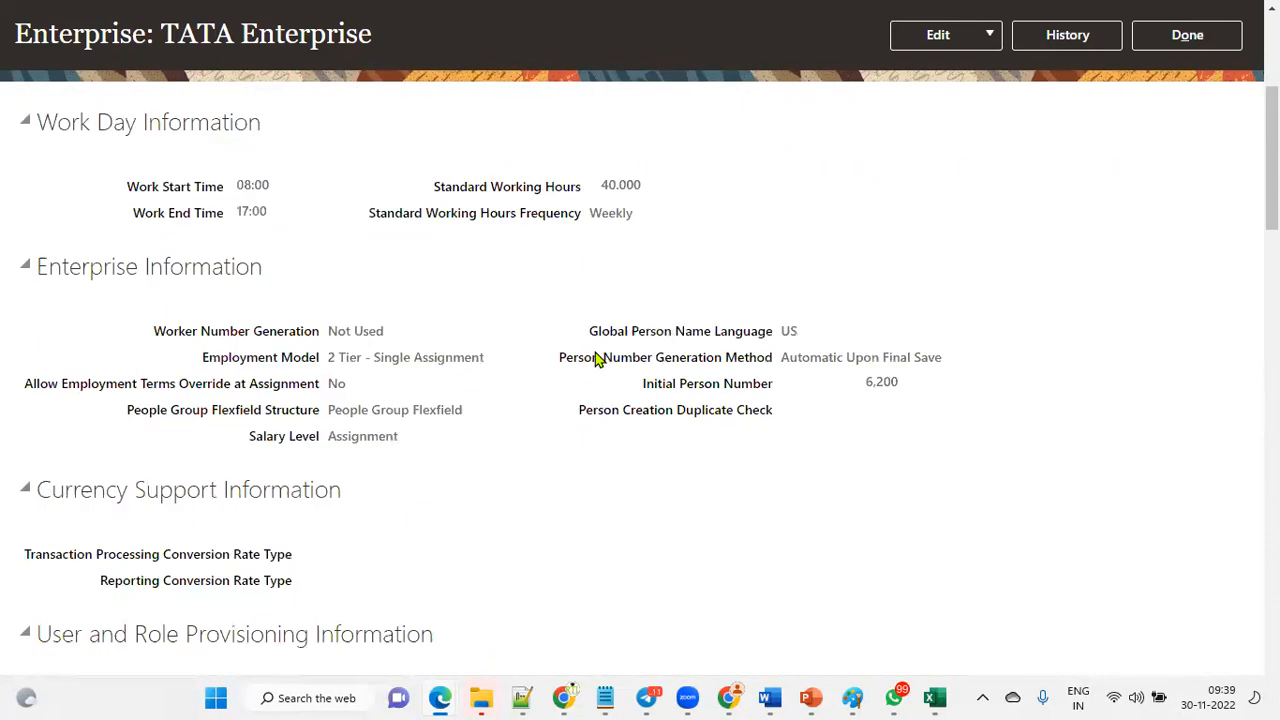
pyautogui.click(1160, 127)
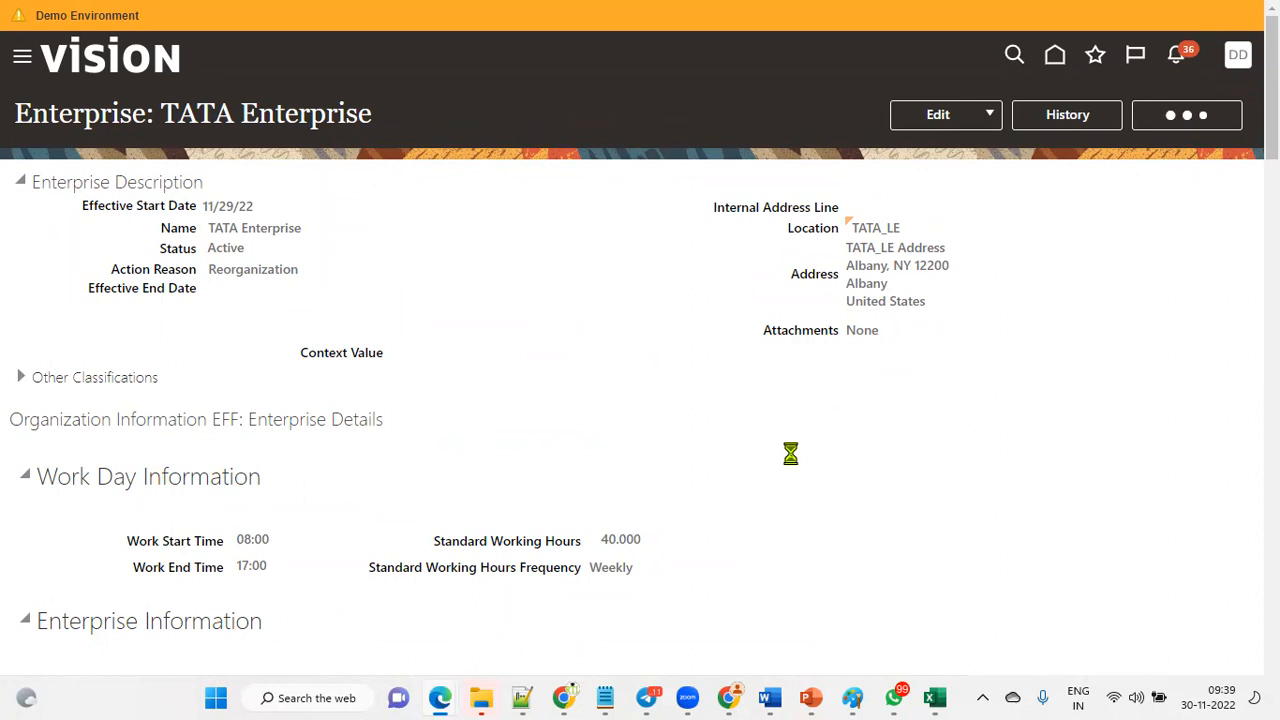
# Switch to the spreadsheet to review the enterprise plan and return to the implementation project.
pyautogui.hotkey('alt', 'Tab')
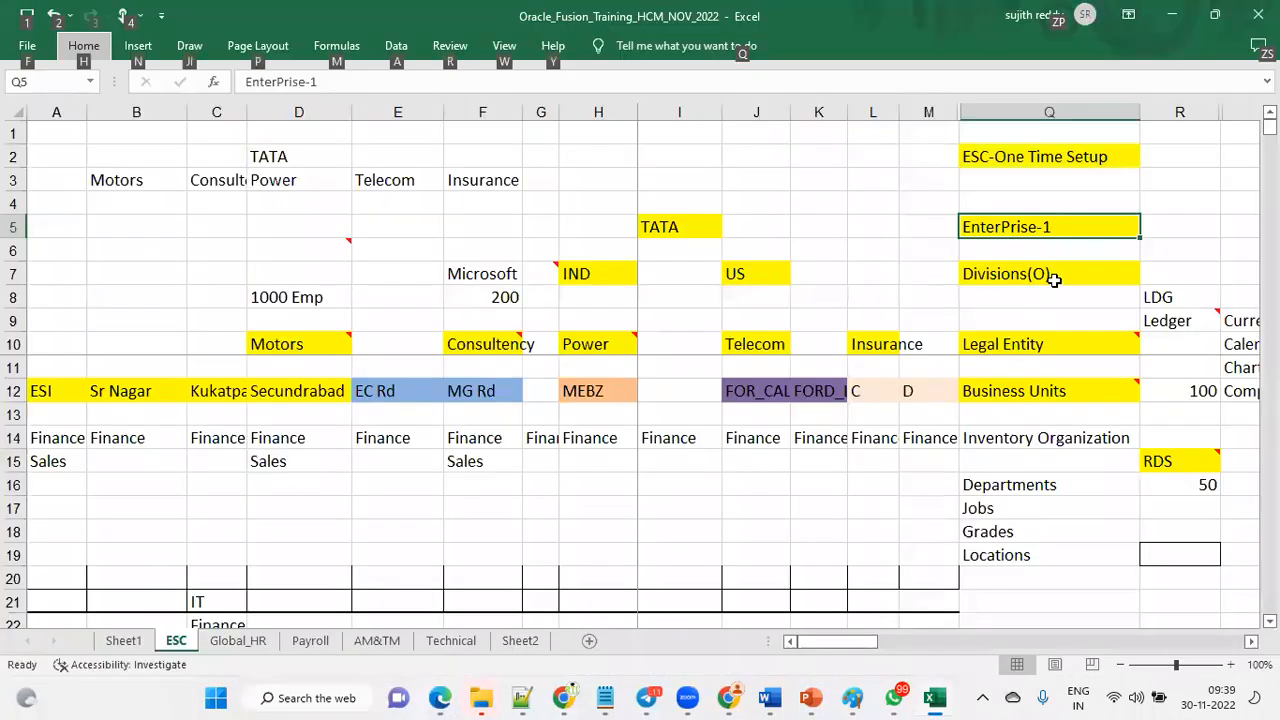
pyautogui.click(1054, 281)
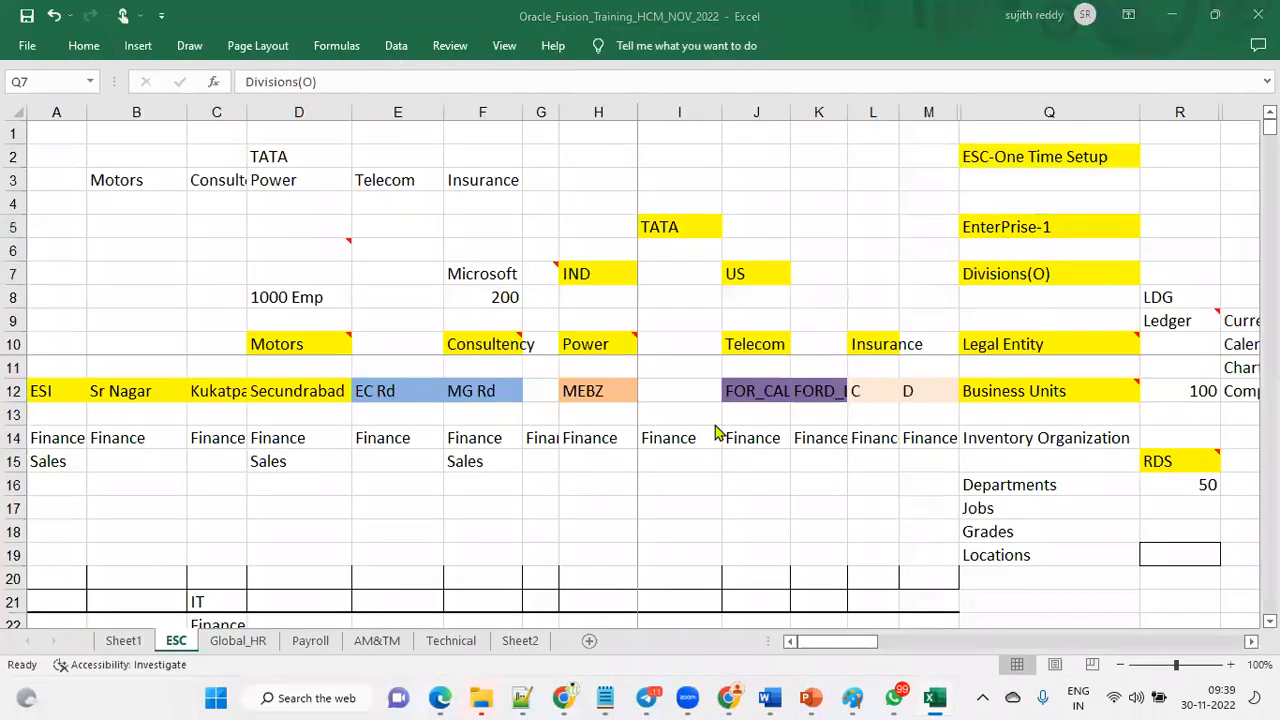
pyautogui.hotkey('alt', 'Tab')
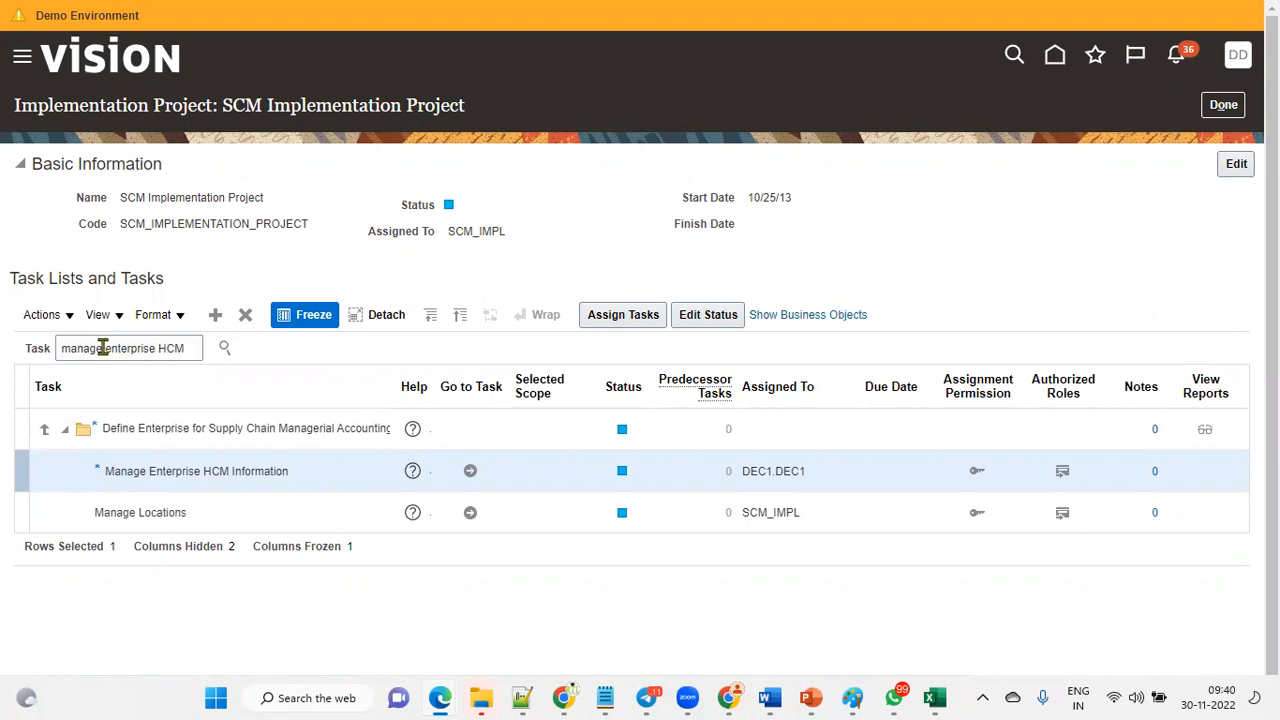
# Search the SCM project's task list for manage division.
pyautogui.moveTo(104, 348); pyautogui.dragTo(348, 354)
pyautogui.write('div')
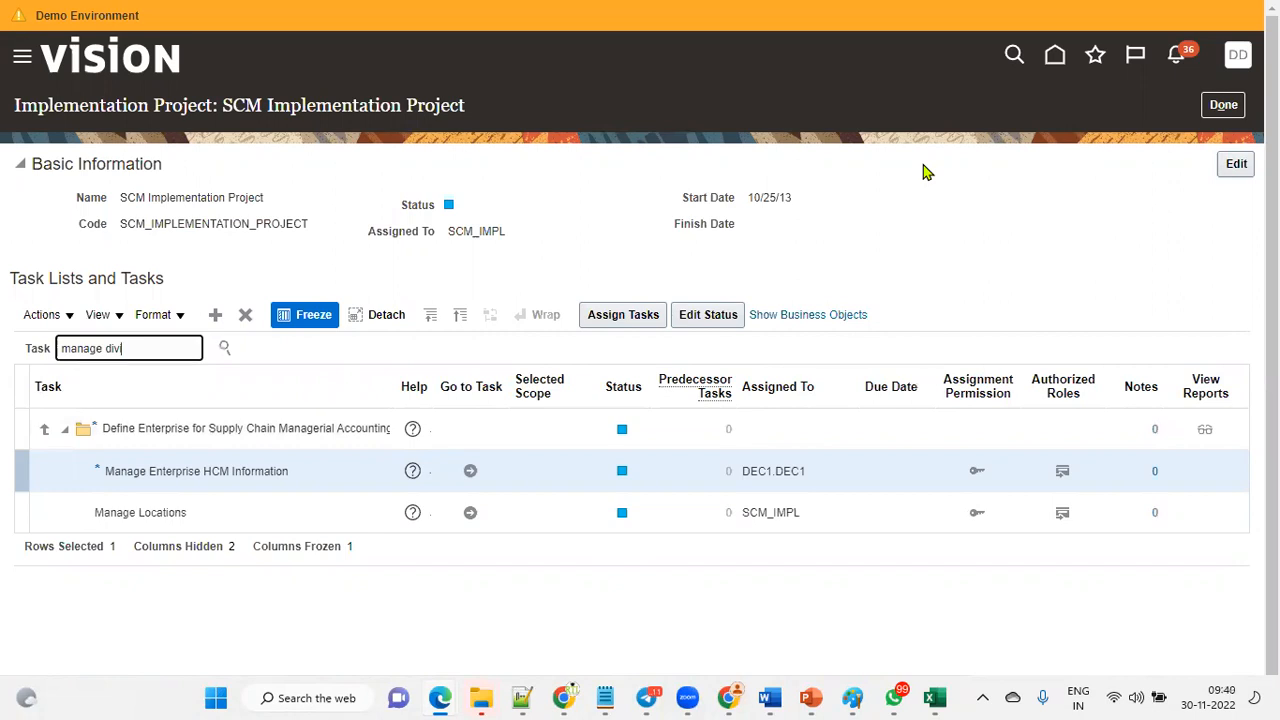
pyautogui.write('ision')
pyautogui.press('Return')
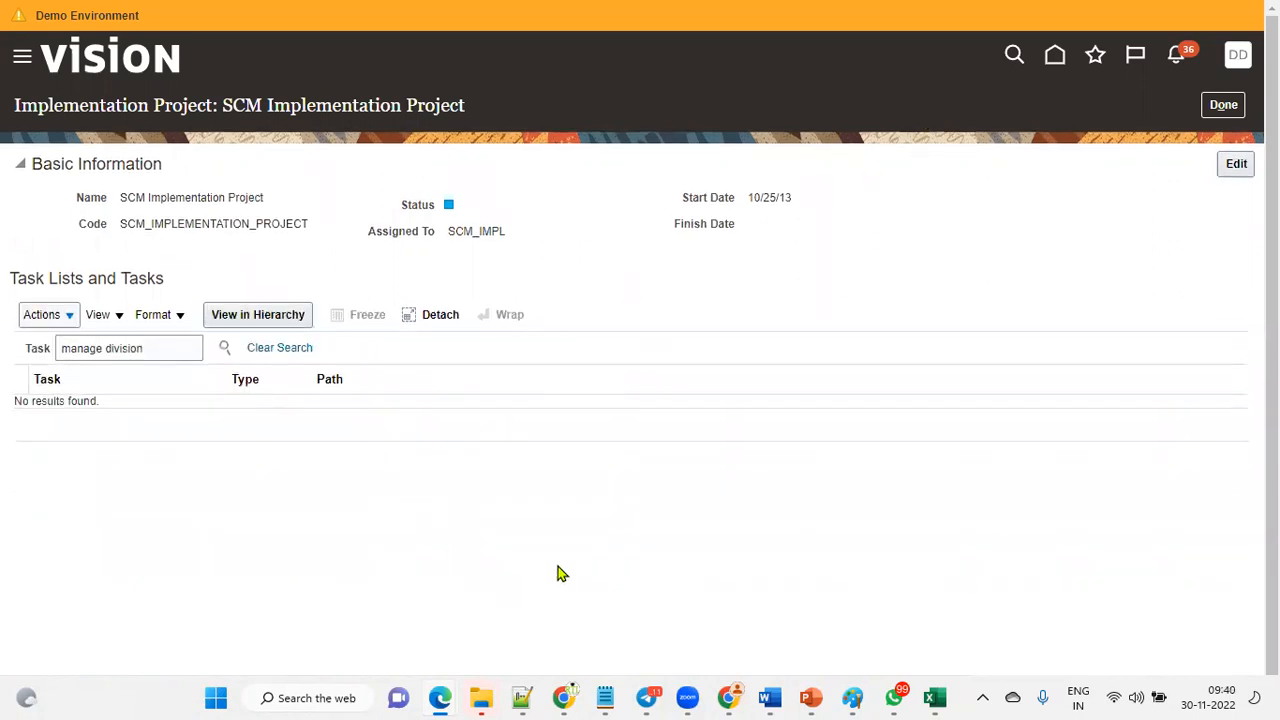
# Rerun the search, cut the manage division text from the task field, and leave the SCM implementation project.
pyautogui.click(170, 347)
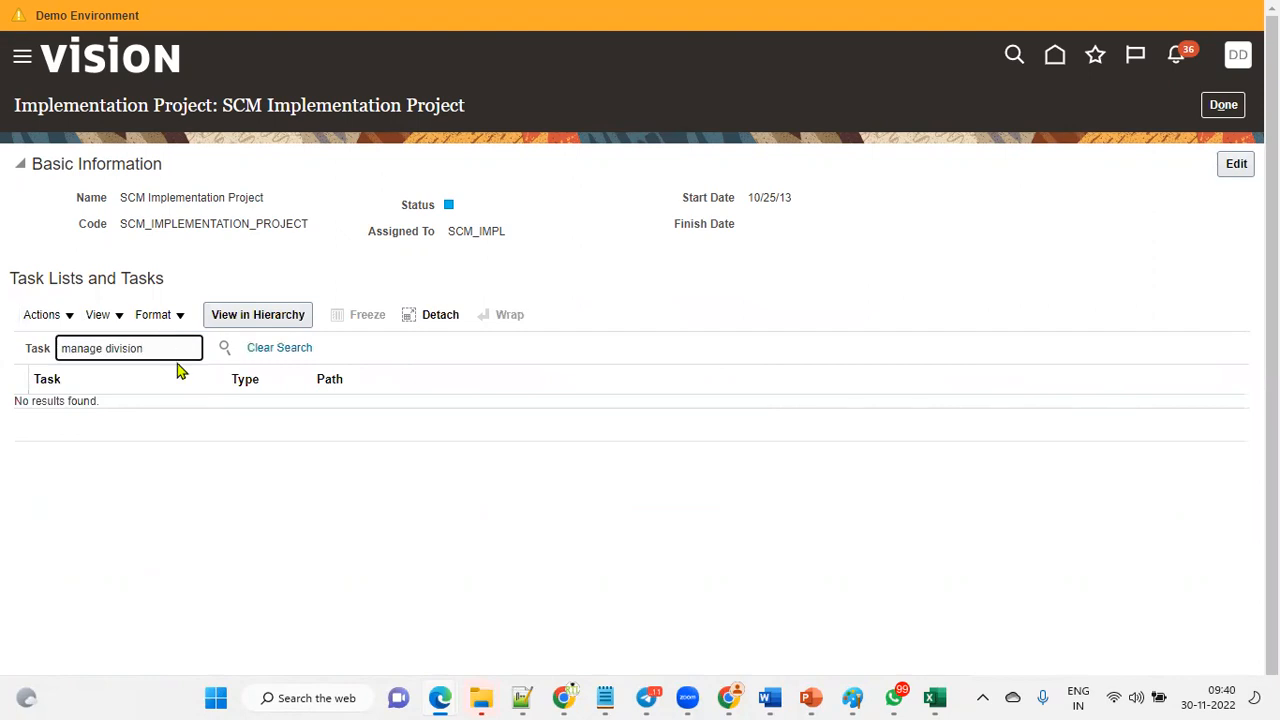
pyautogui.click(224, 350)
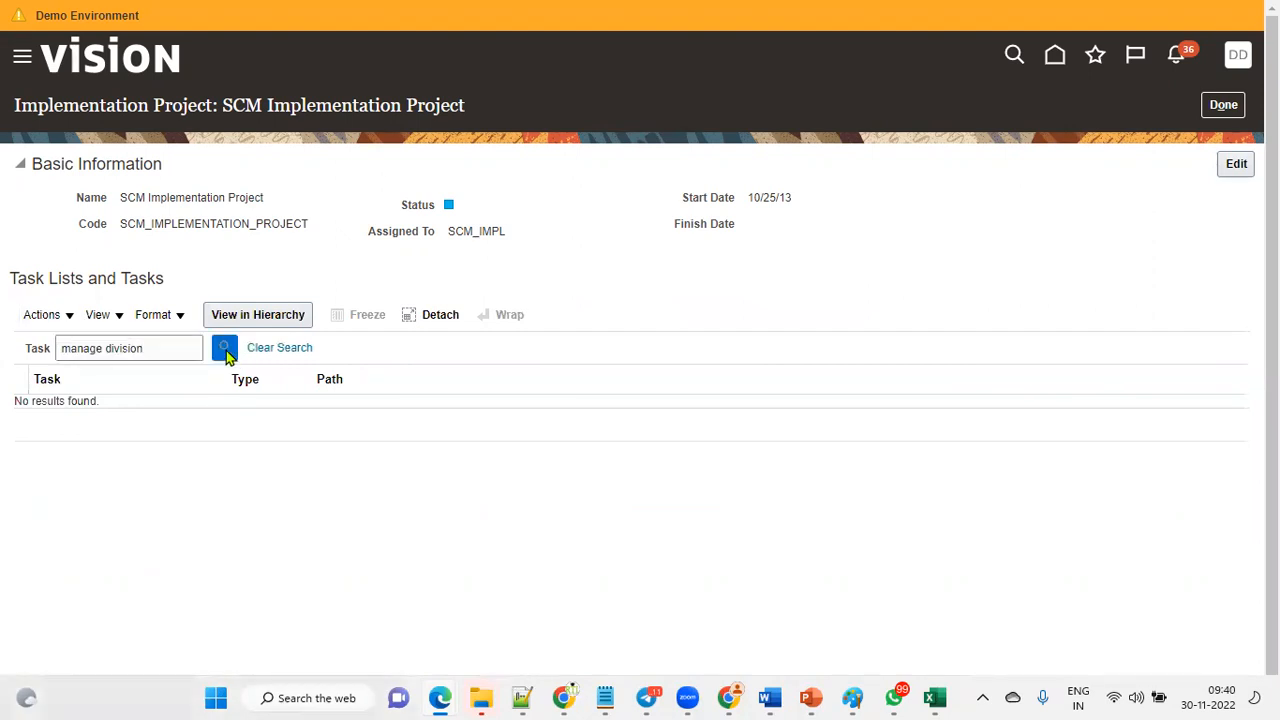
pyautogui.tripleClick(94, 347)
pyautogui.rightClick(122, 350)
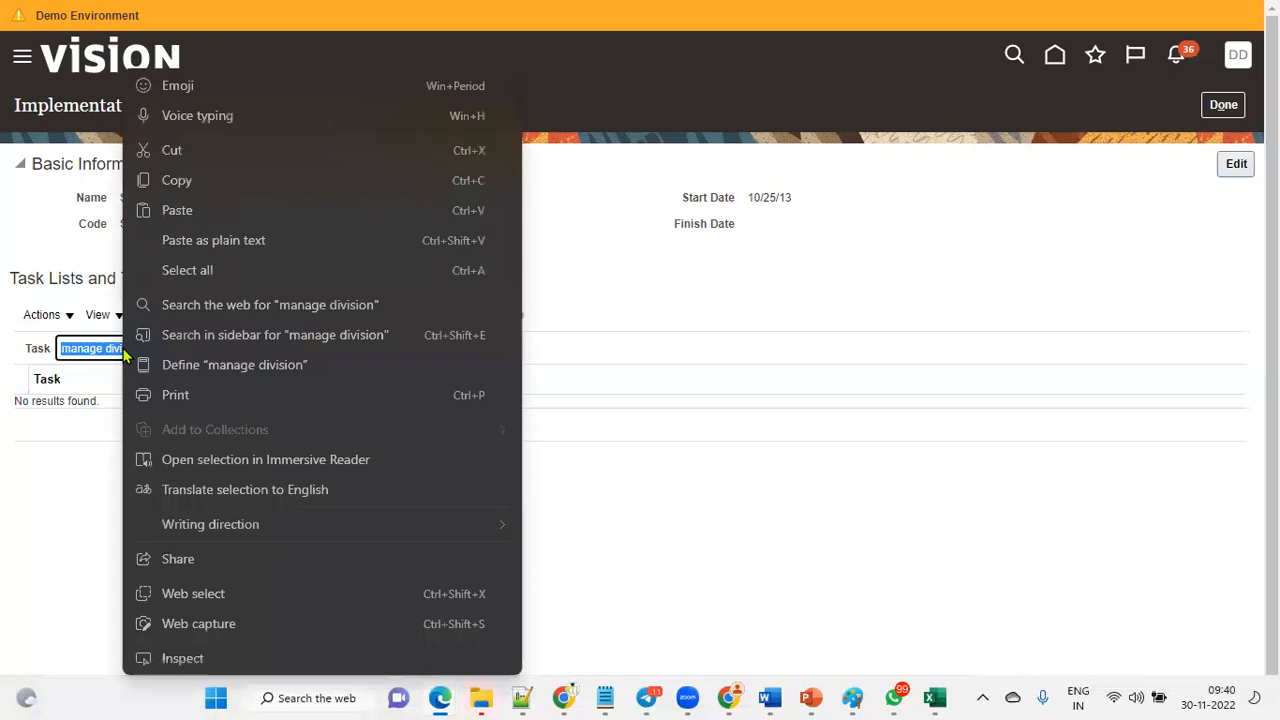
pyautogui.click(185, 152)
pyautogui.click(1224, 105)
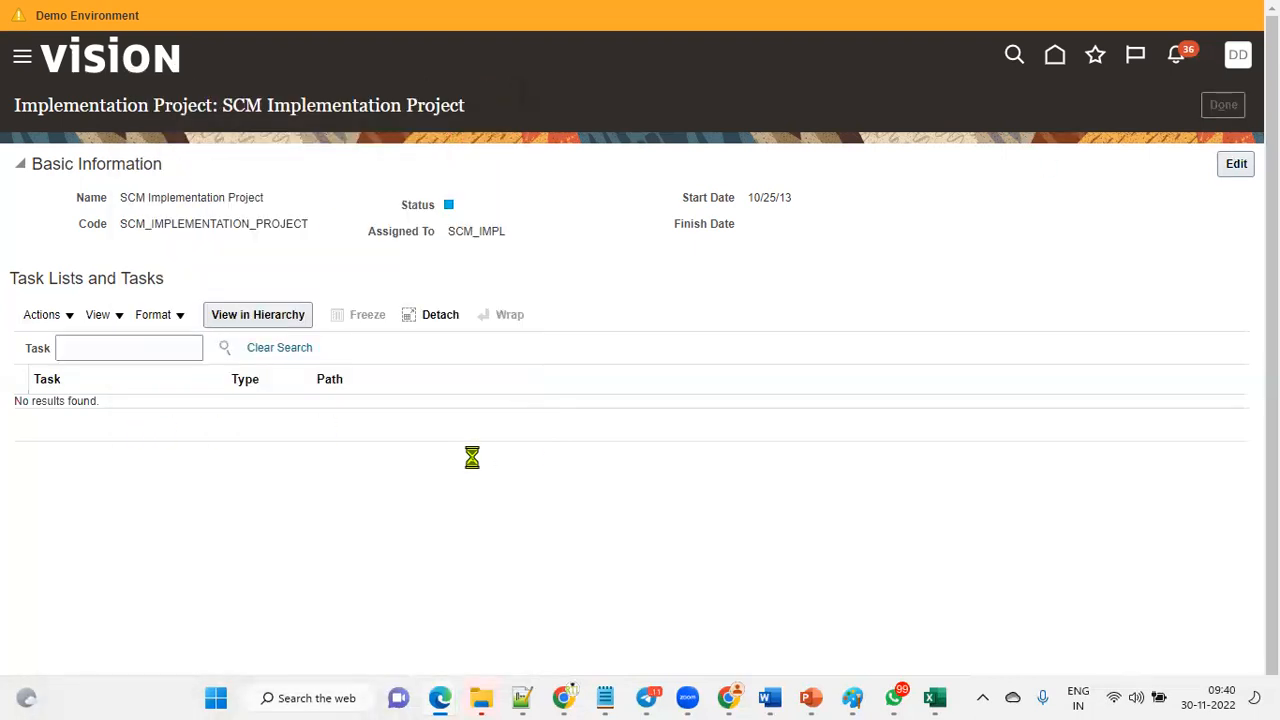
# Search implementation projects for hcm and open the HCM Implementation Project.
pyautogui.doubleClick(207, 199)
pyautogui.write('hcm')
pyautogui.press('Return')
pyautogui.click(165, 389)
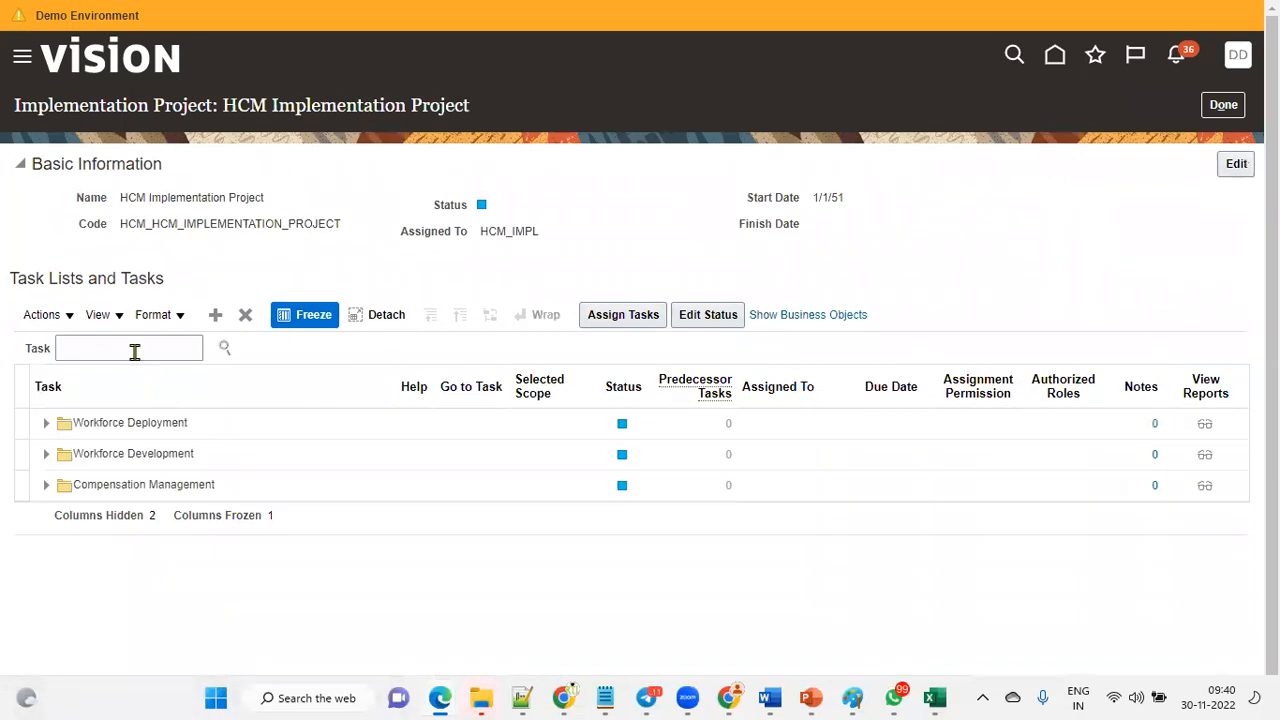
# Paste manage division into the project's task search and run the search.
pyautogui.click(134, 350)
pyautogui.rightClick(134, 350)
pyautogui.click(183, 503)
pyautogui.click(224, 348)
pyautogui.click(108, 408)
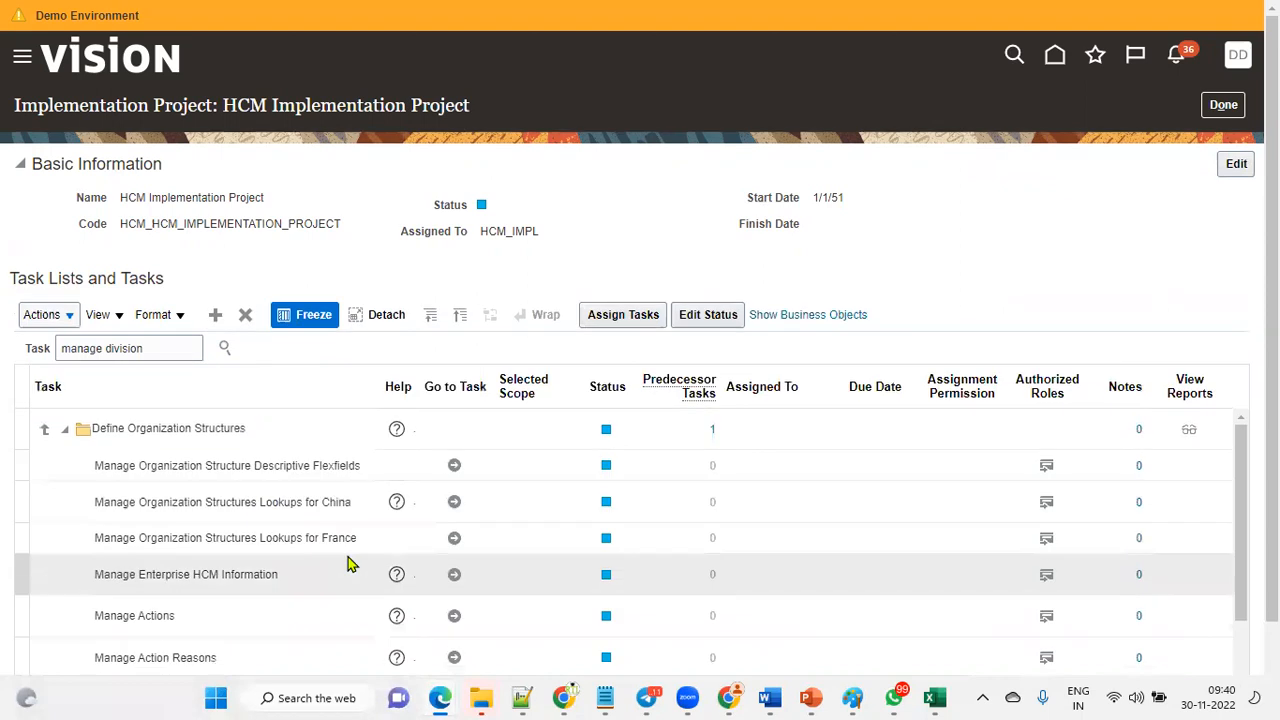
# Open the Manage Divisions task from the project's task list.
pyautogui.scroll(-10, 380, 600)
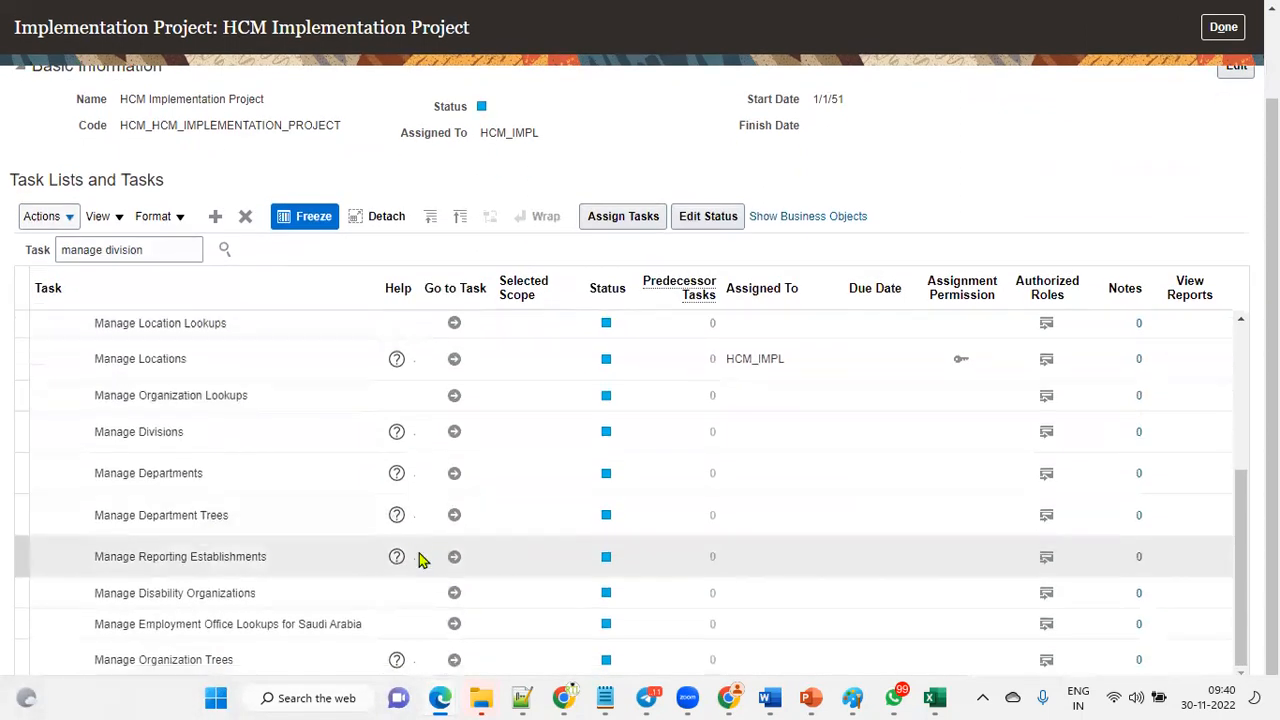
pyautogui.click(320, 431)
pyautogui.click(455, 431)
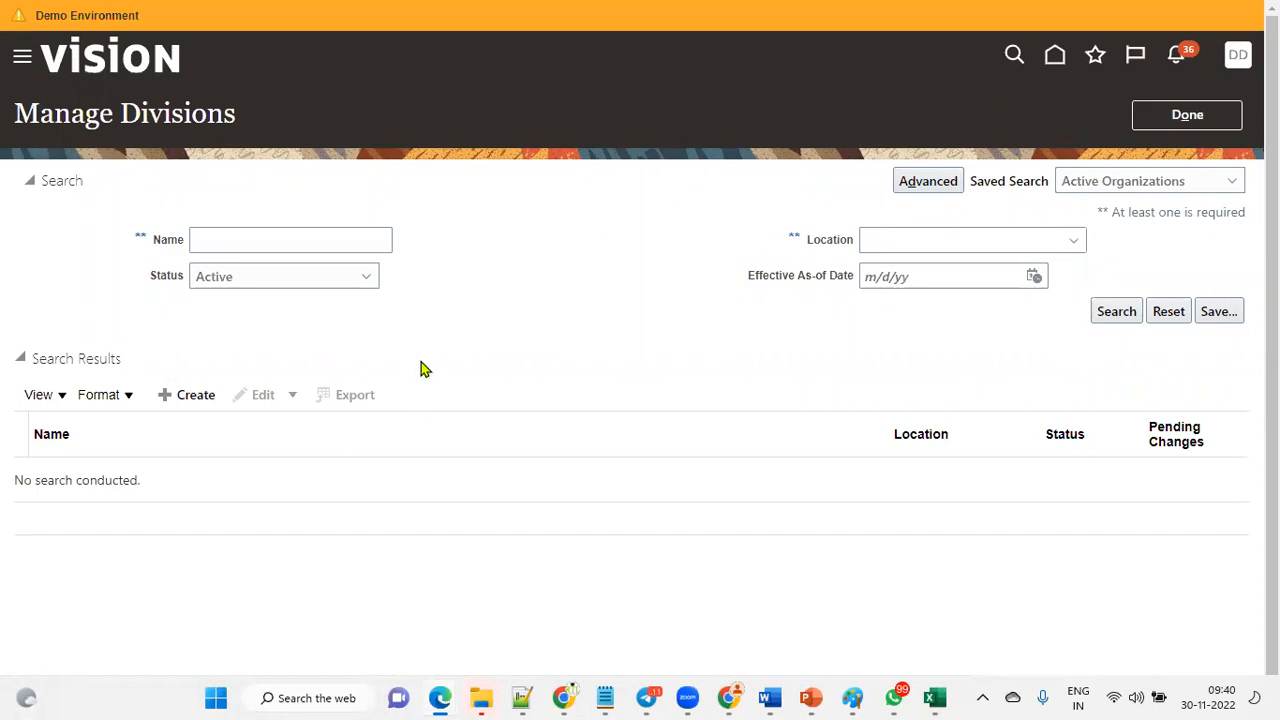
# Search divisions named TATA and close the Manage Divisions page.
pyautogui.click(249, 237)
pyautogui.write('TATA')
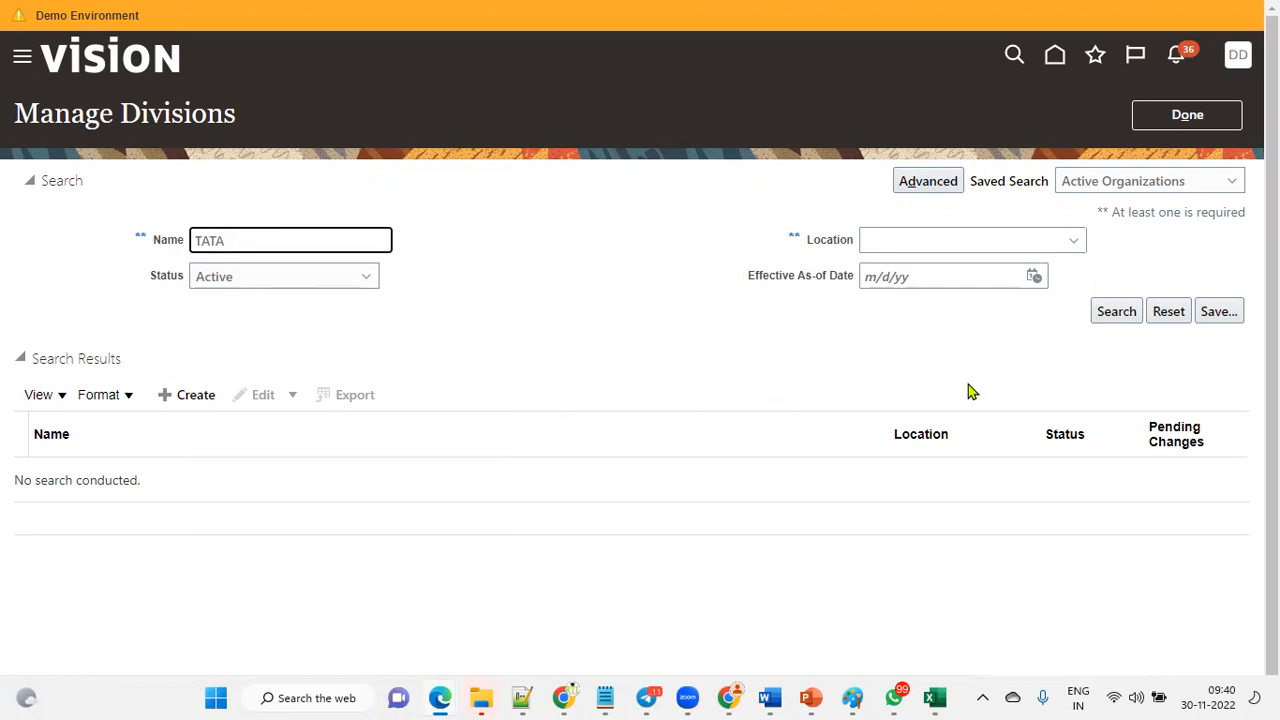
pyautogui.click(1114, 314)
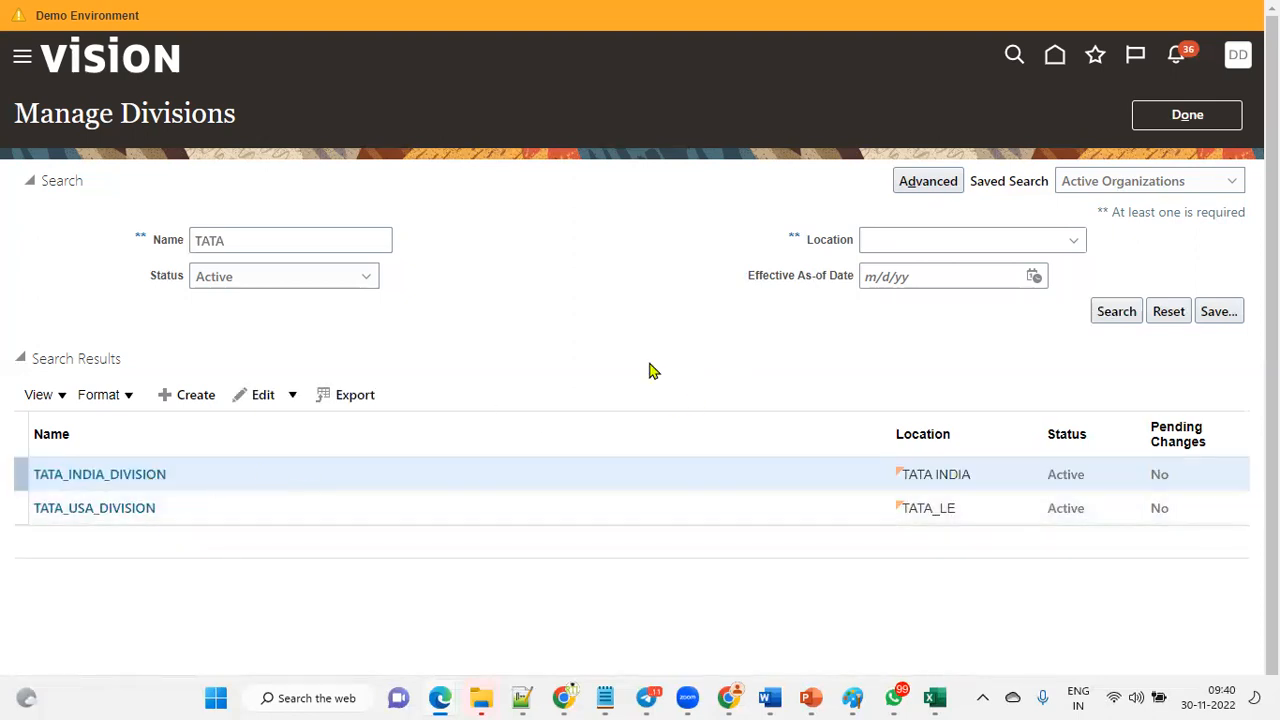
pyautogui.click(1187, 115)
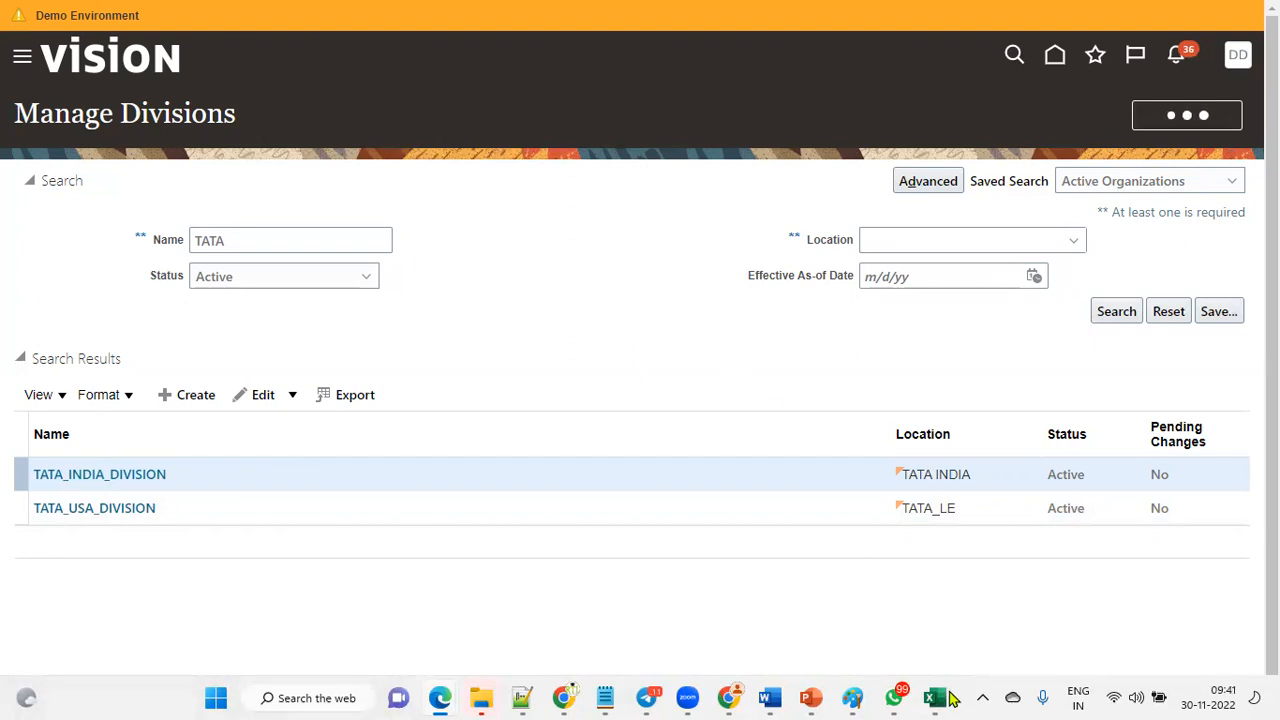
# Check the spreadsheet's Legal Entity entry and return to the implementation project.
pyautogui.click(935, 697)
pyautogui.click(1024, 343)
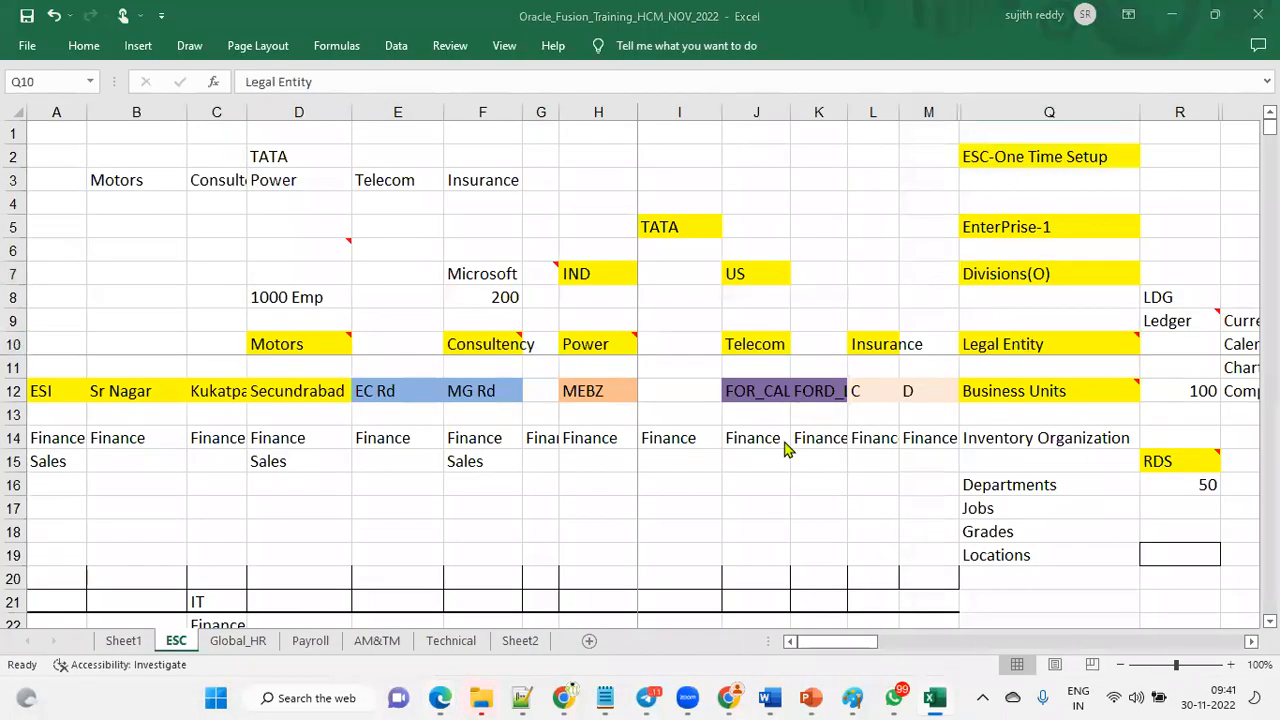
pyautogui.hotkey('alt', 'Tab')
# Search the project tasks for legal entity and open Manage Legal Entity in the hierarchy view.
pyautogui.moveTo(148, 348); pyautogui.dragTo(3, 346)
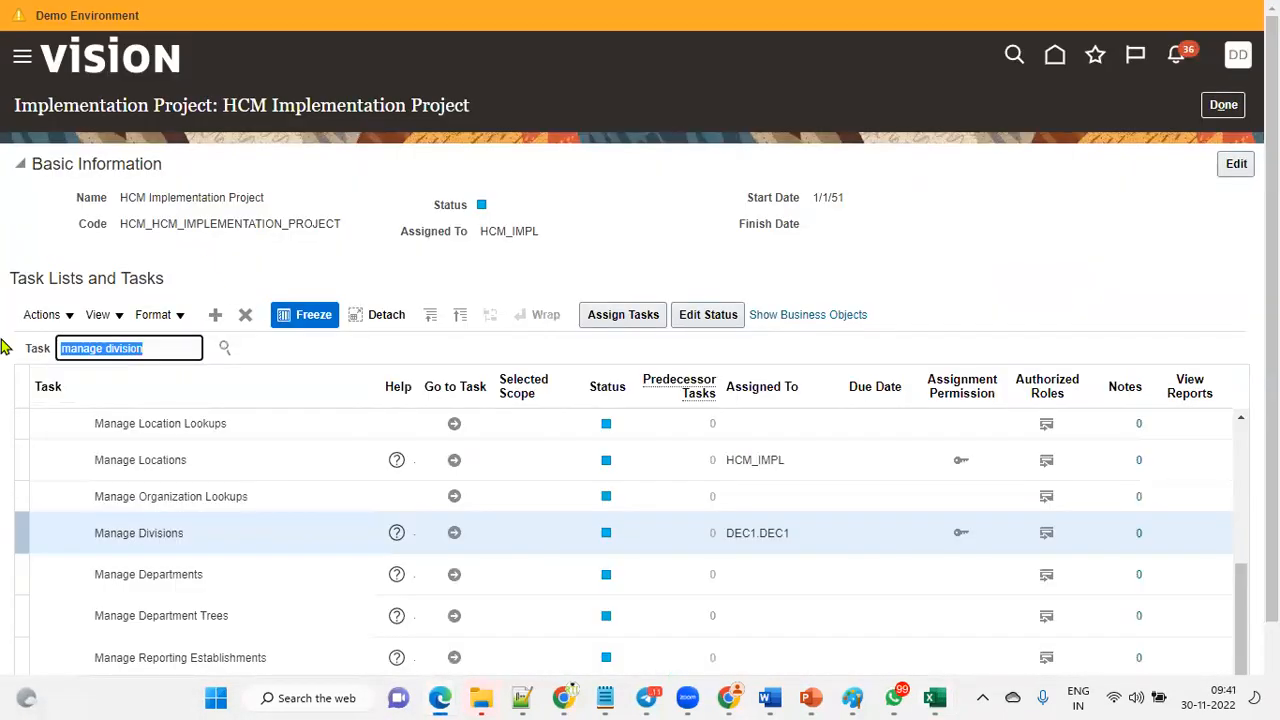
pyautogui.write('legal entity')
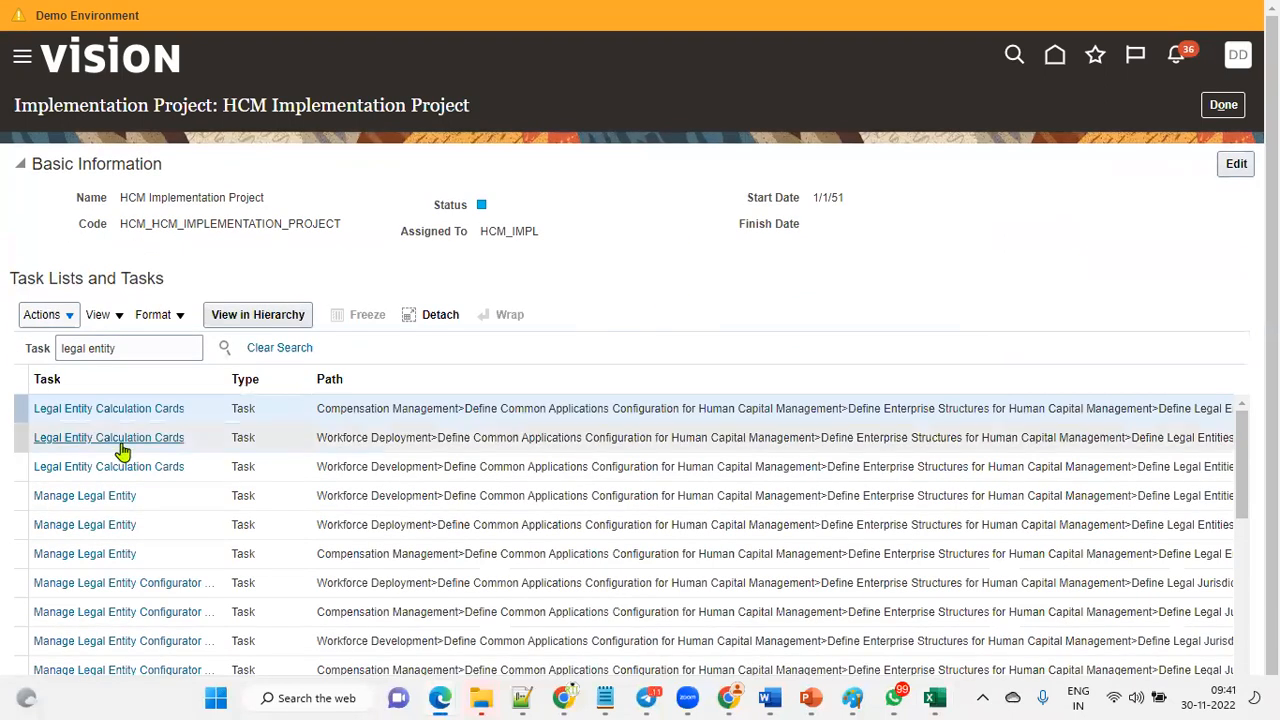
pyautogui.click(100, 496)
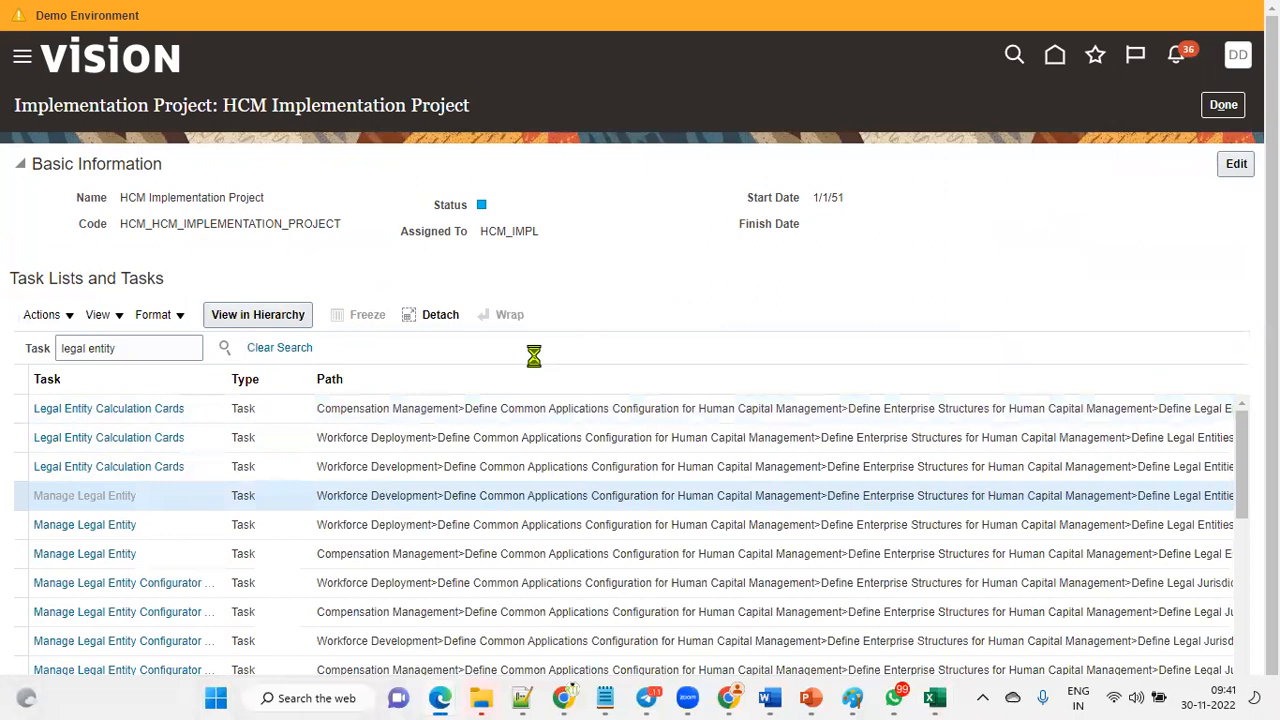
pyautogui.click(528, 514)
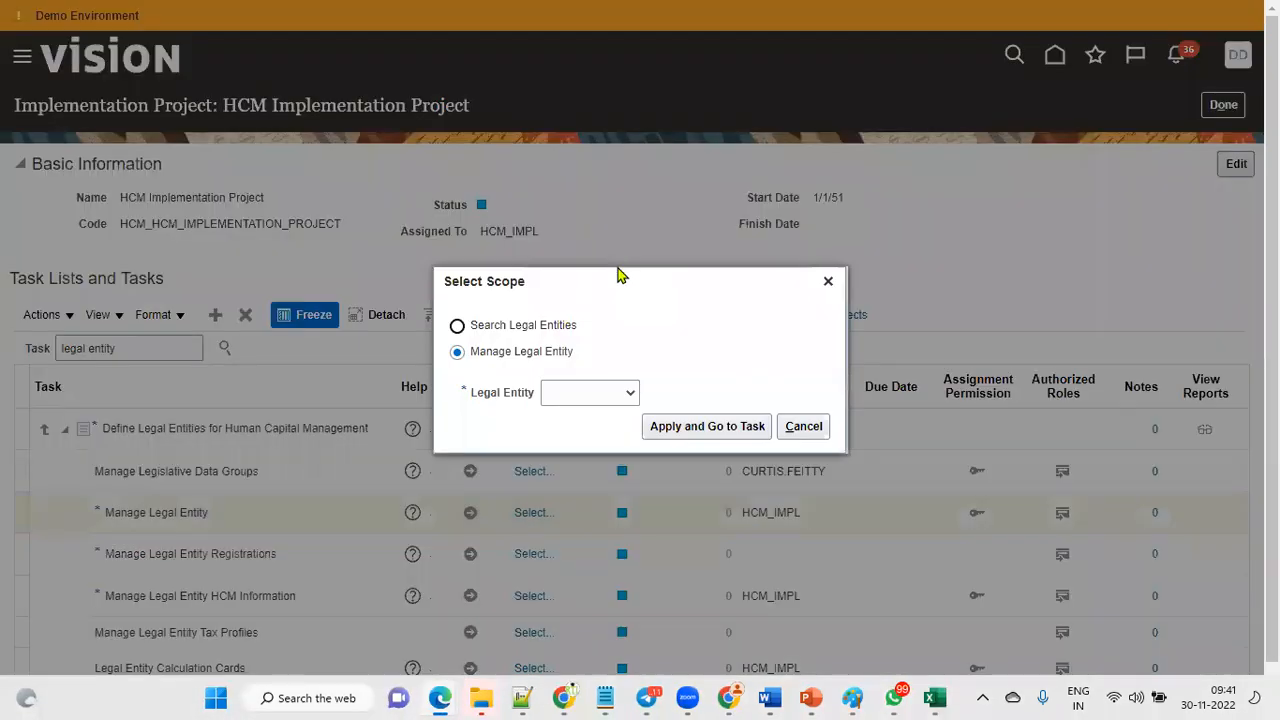
# Choose Select and Add as the legal entity scope and search legal entities for TATA.
pyautogui.click(594, 396)
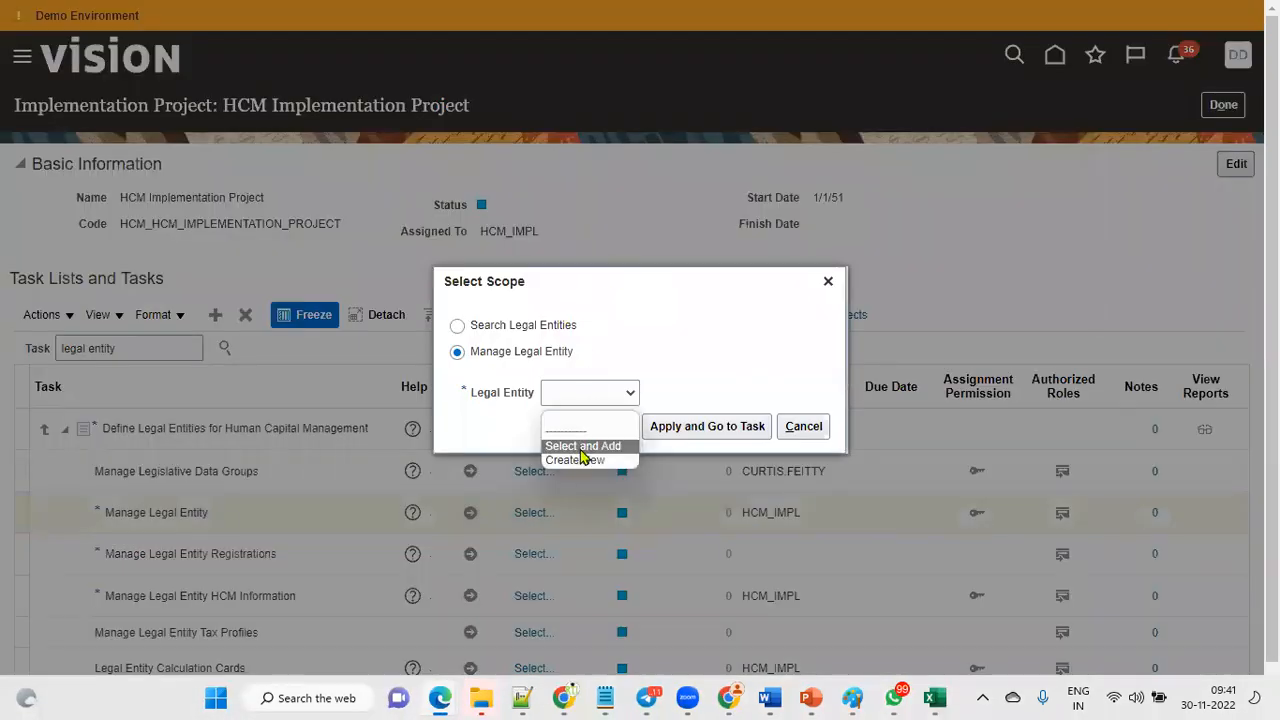
pyautogui.click(581, 447)
pyautogui.click(709, 428)
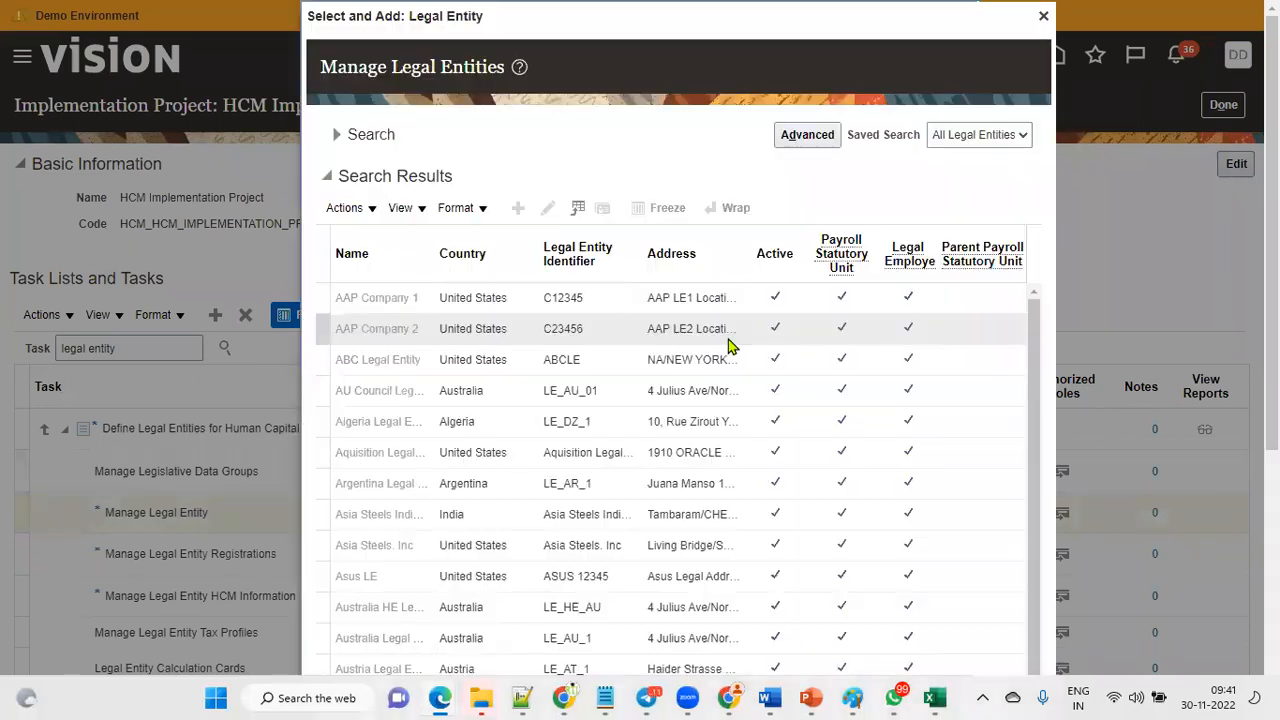
pyautogui.click(337, 134)
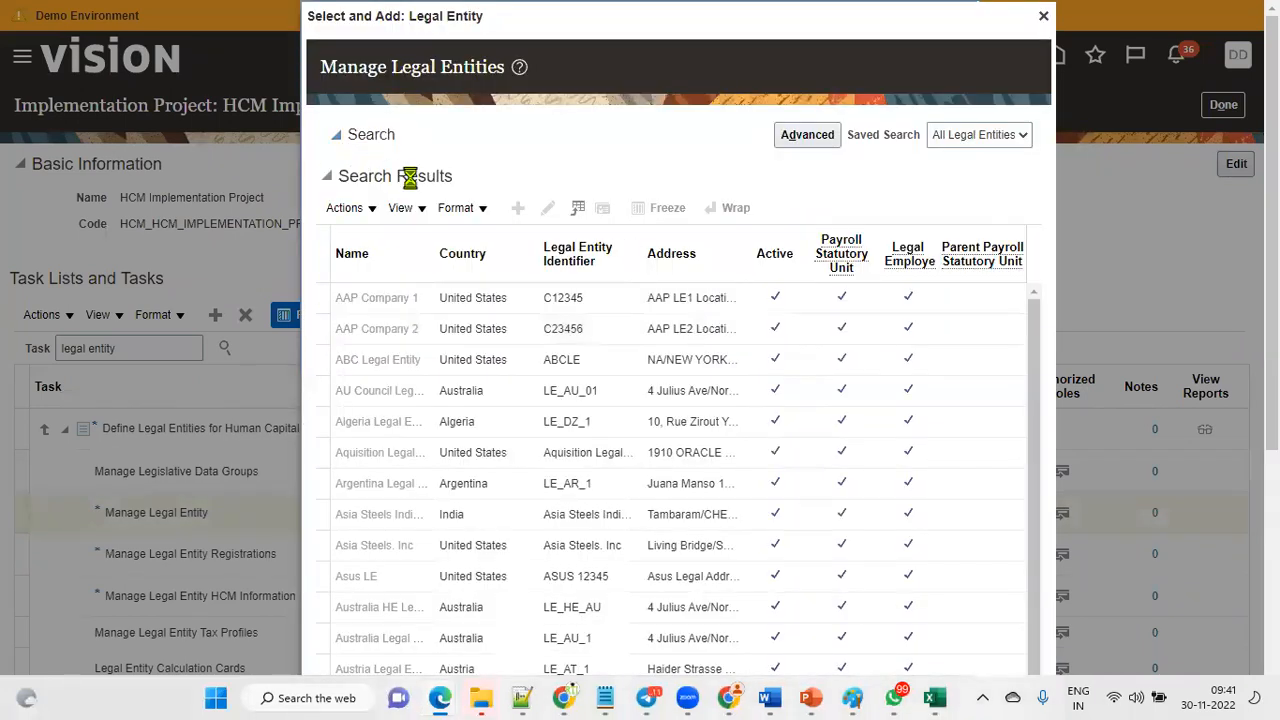
pyautogui.click(491, 172)
pyautogui.write('TATA')
pyautogui.click(895, 208)
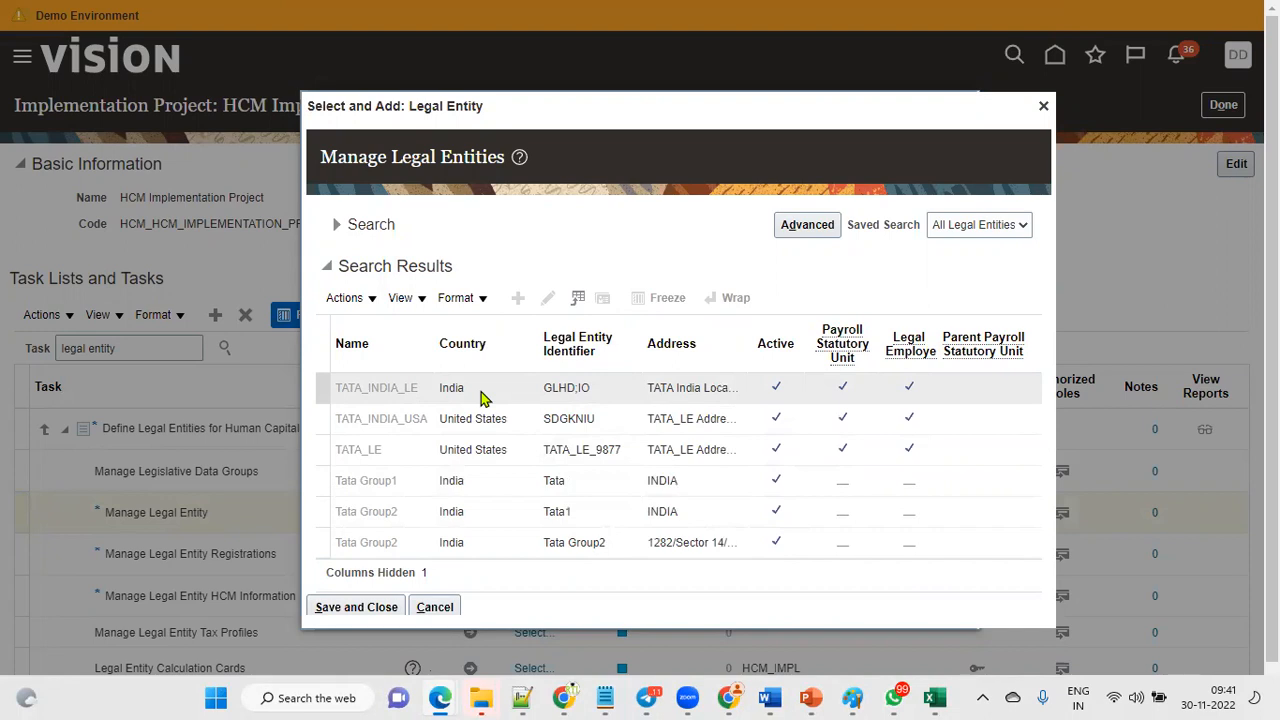
# Check the spreadsheet's Business Units entry and return to the legal entity list.
pyautogui.click(935, 698)
pyautogui.click(1045, 391)
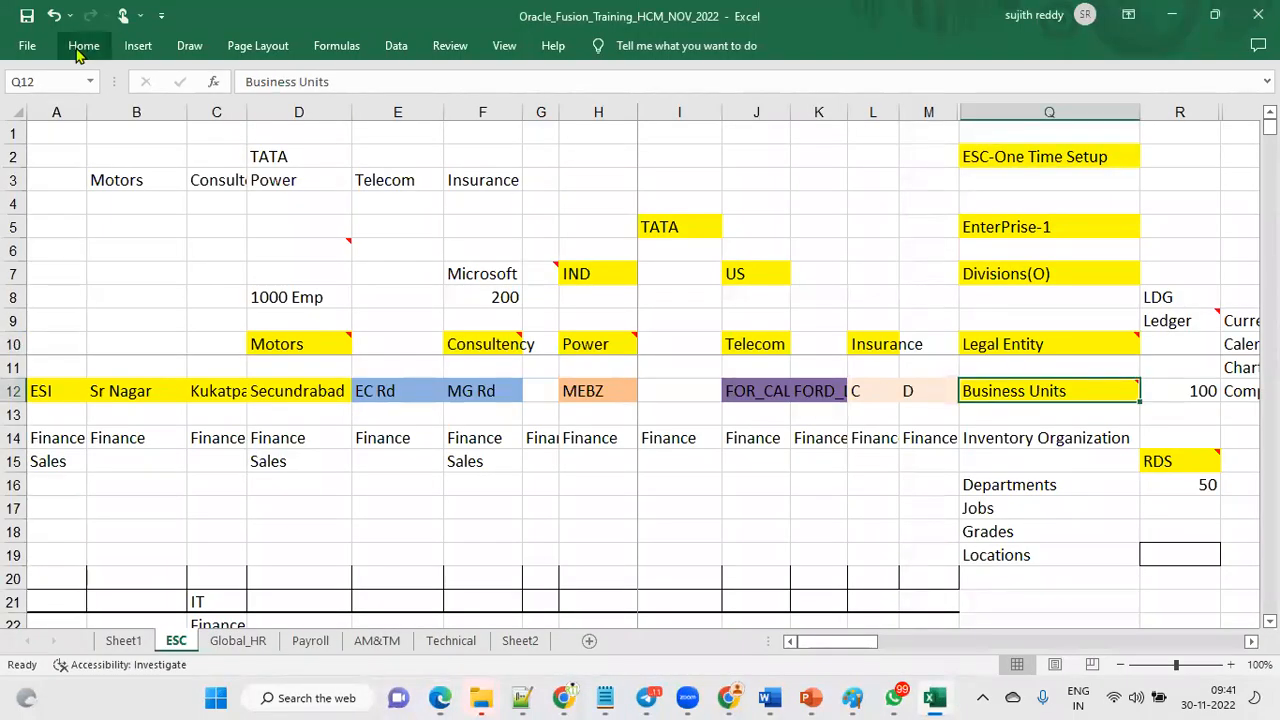
pyautogui.hotkey('alt', 'Tab')
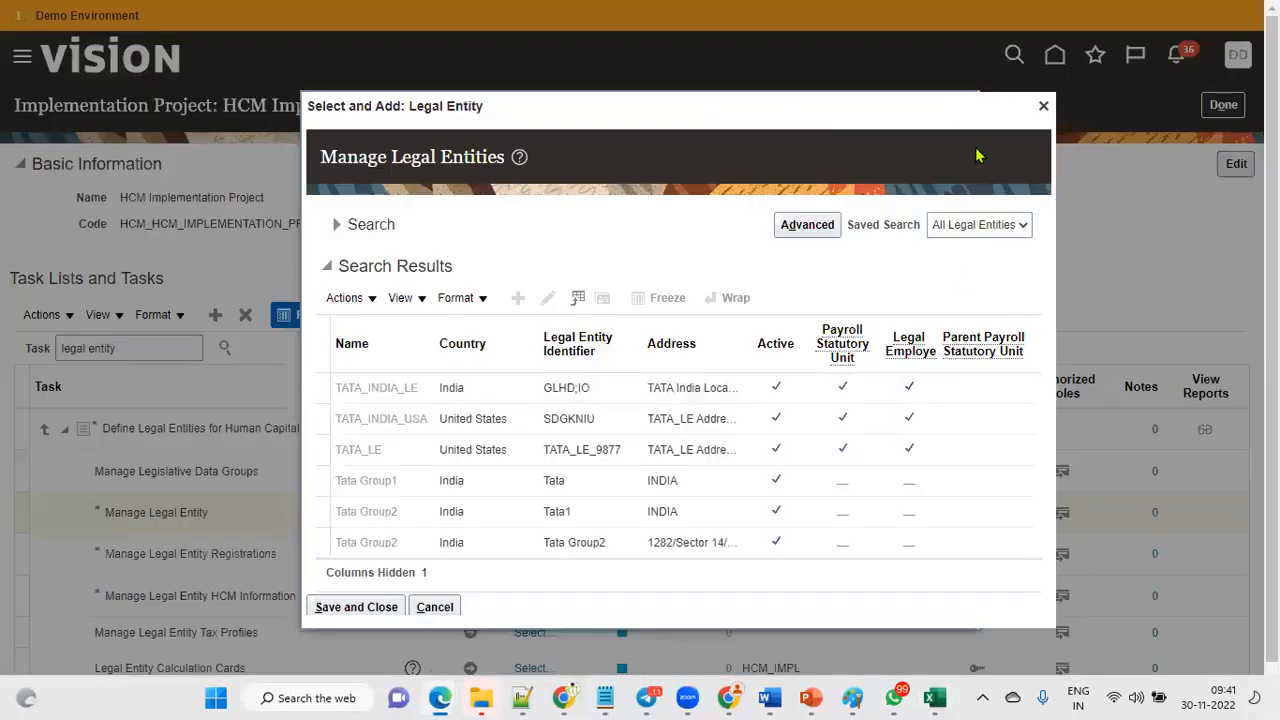
# Close the legal entity dialogs, exit the project, and reopen the HCM Implementation Project.
pyautogui.click(1043, 105)
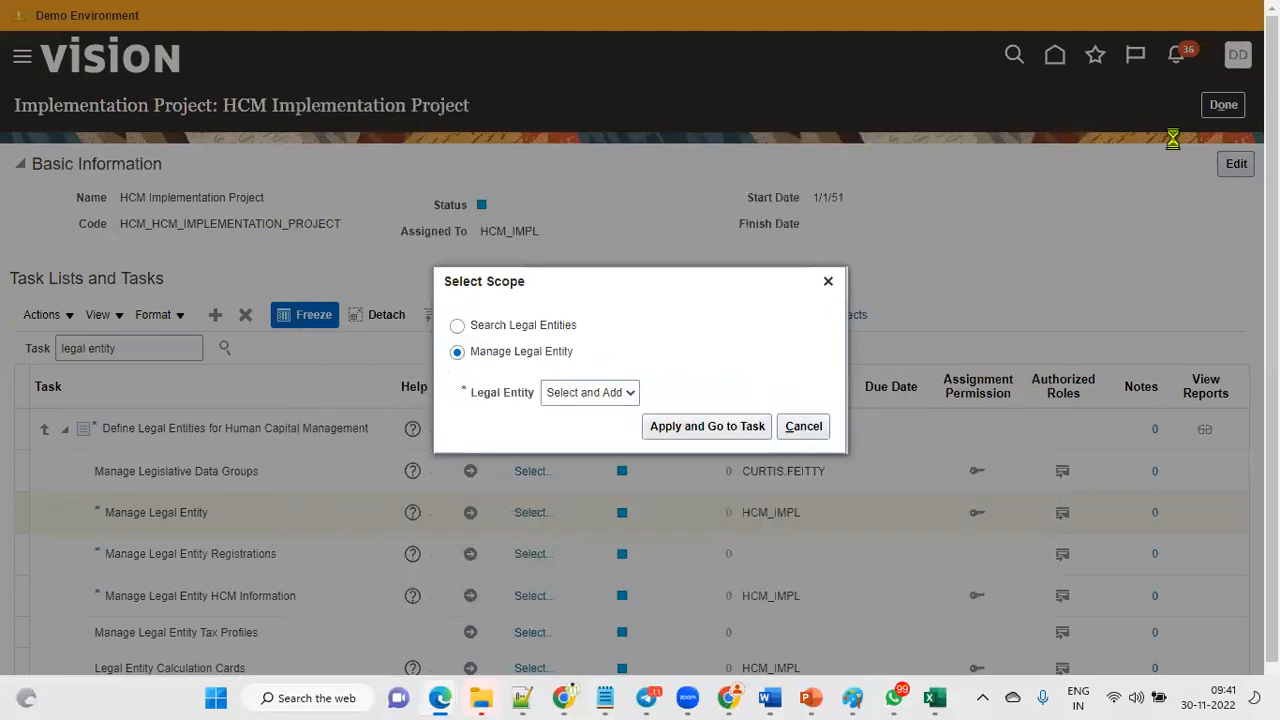
pyautogui.click(837, 281)
pyautogui.click(1226, 110)
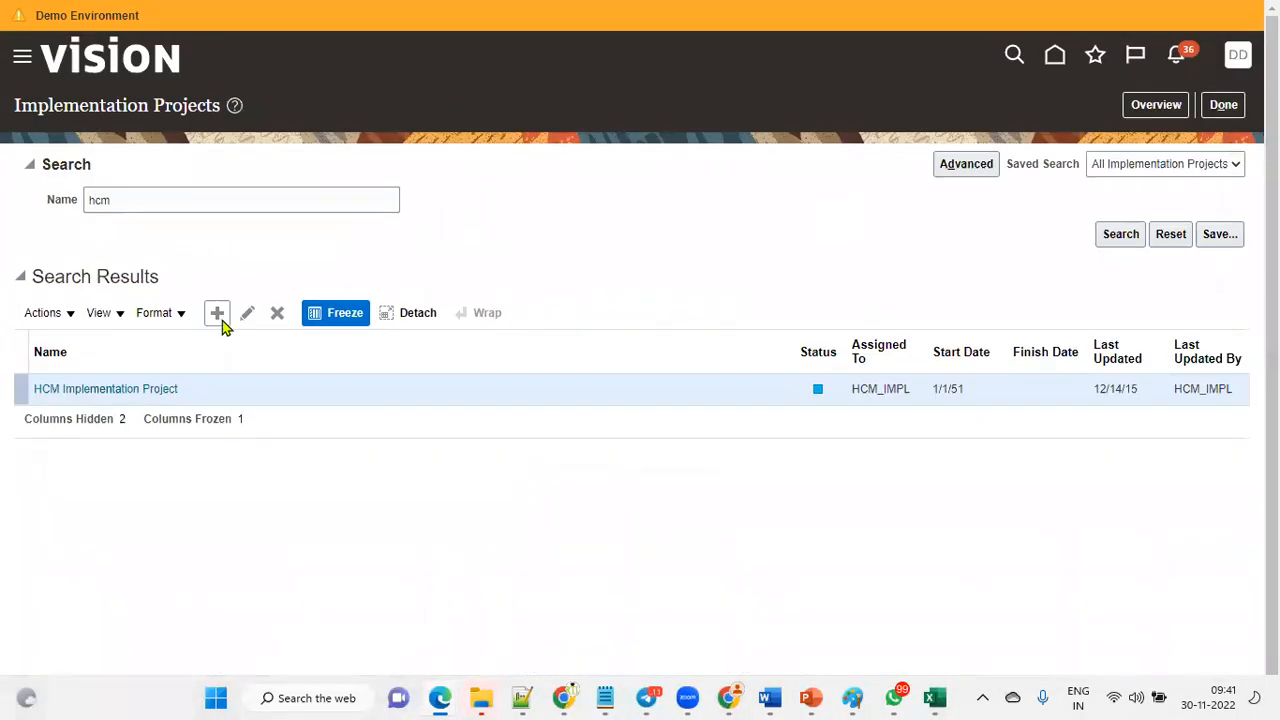
pyautogui.click(125, 389)
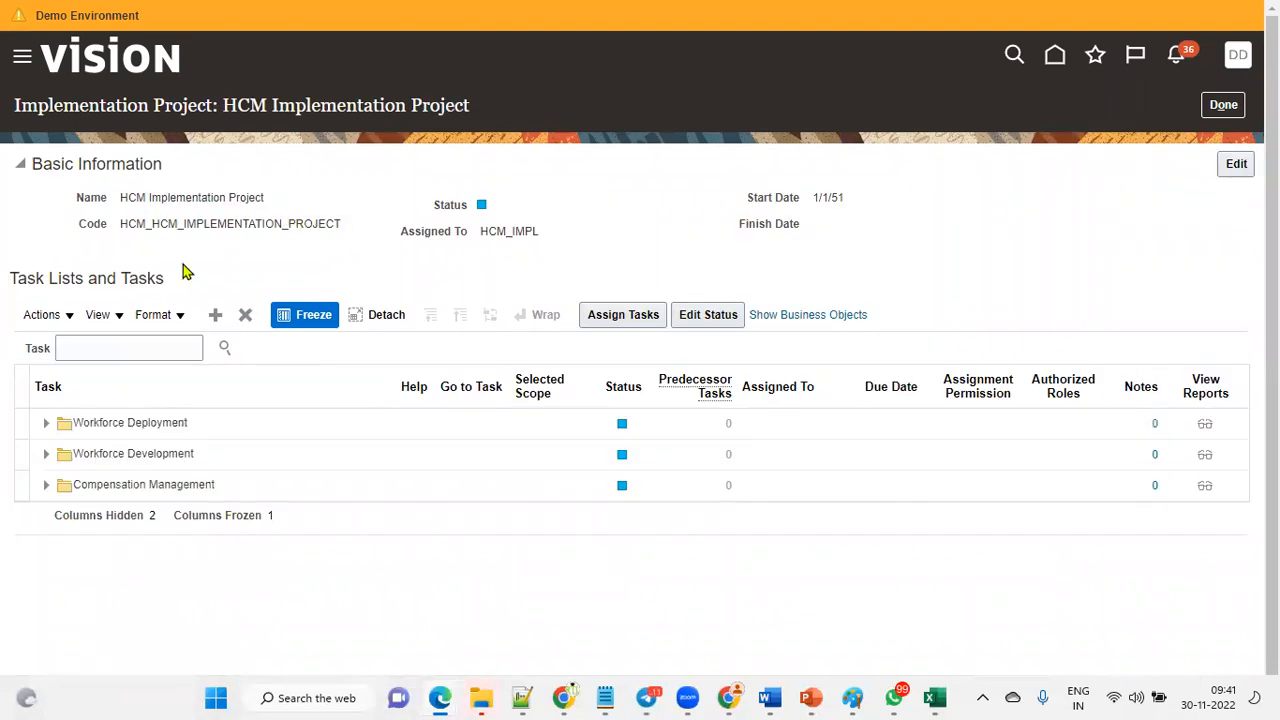
# Search the project tasks for BUSINESS UNIT.
pyautogui.click(129, 347)
pyautogui.write('BUSINES')
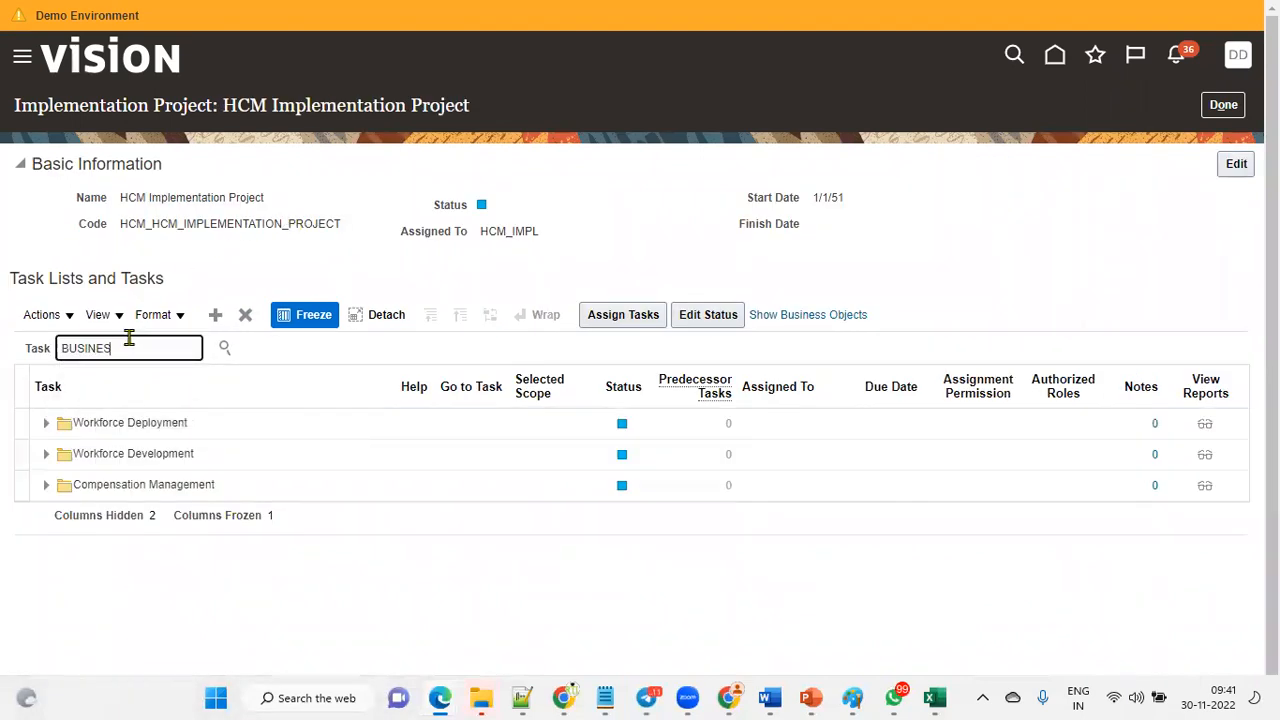
pyautogui.write('S UNIT')
pyautogui.press('Return')
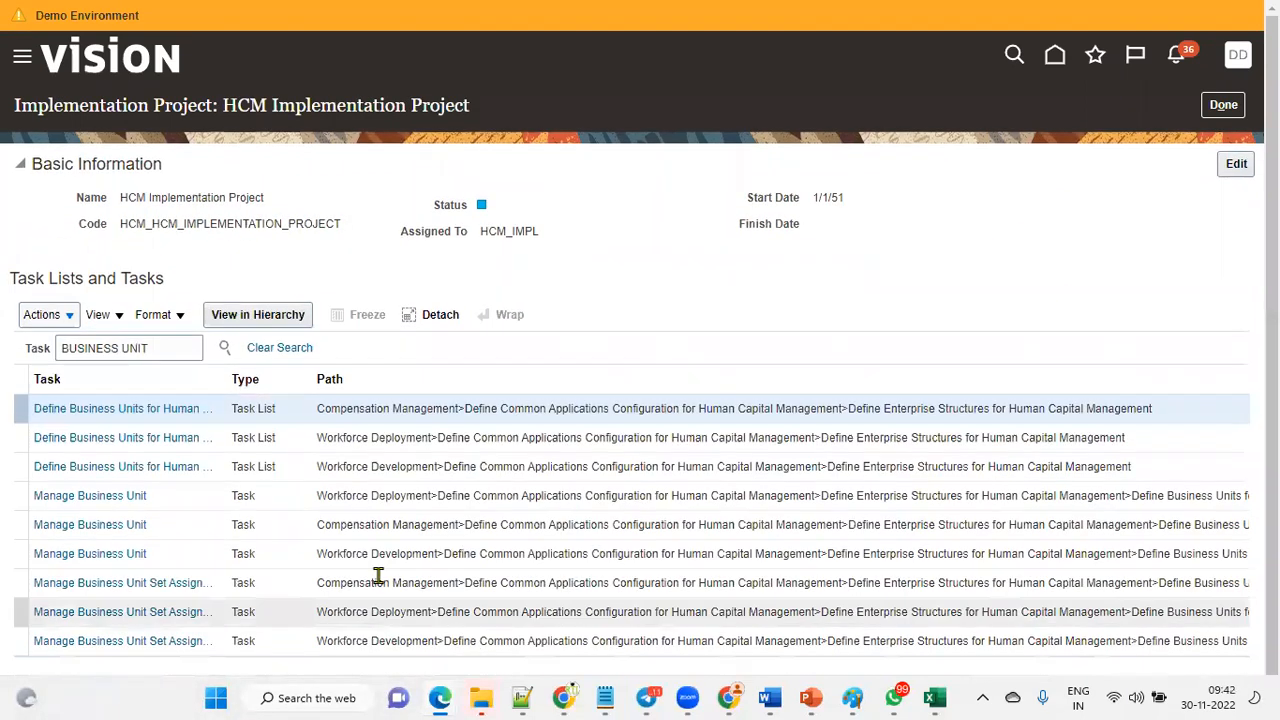
# Open the Manage Business Unit task from the hierarchy view.
pyautogui.click(143, 498)
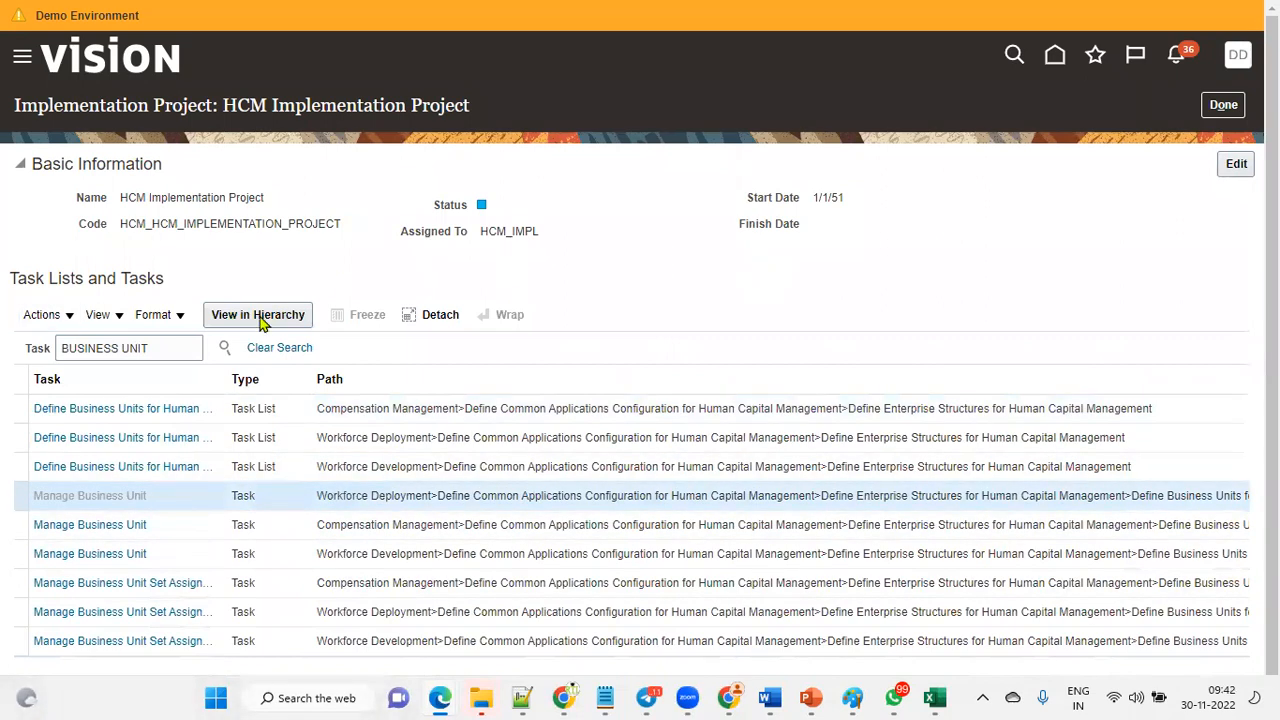
pyautogui.click(266, 318)
pyautogui.click(470, 471)
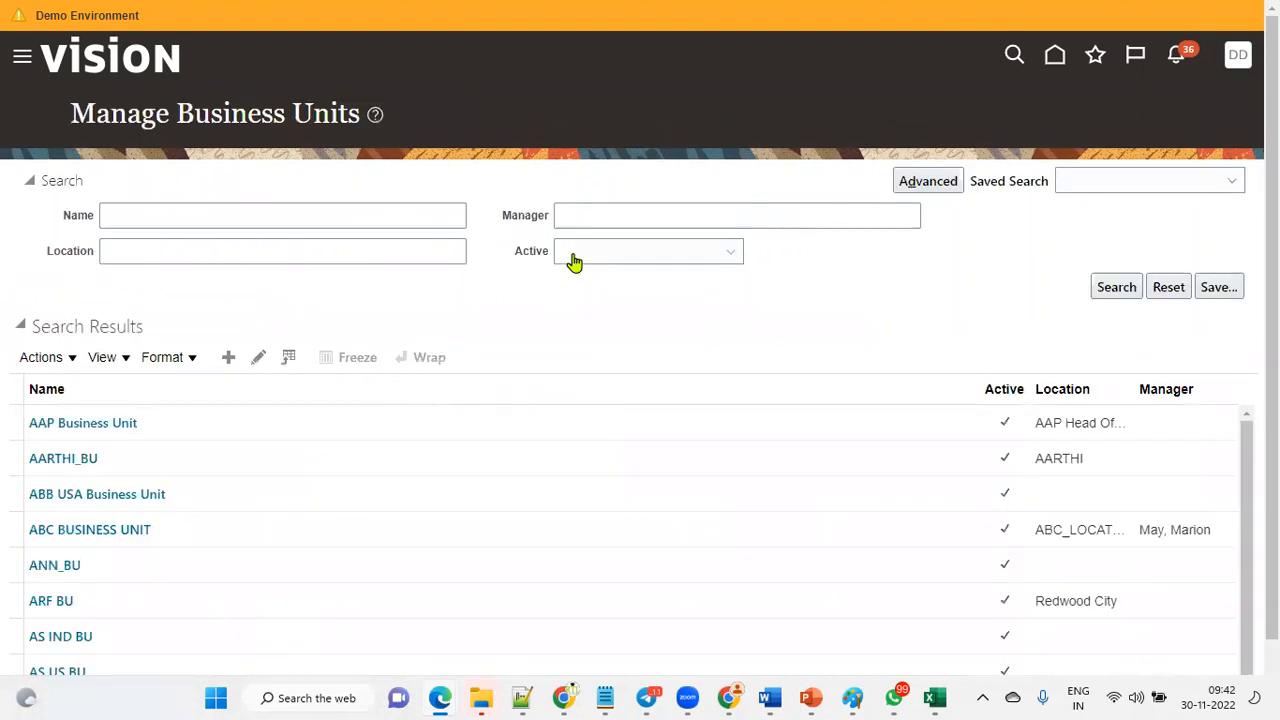
# Search business units named TATA.
pyautogui.click(331, 217)
pyautogui.write('TATA')
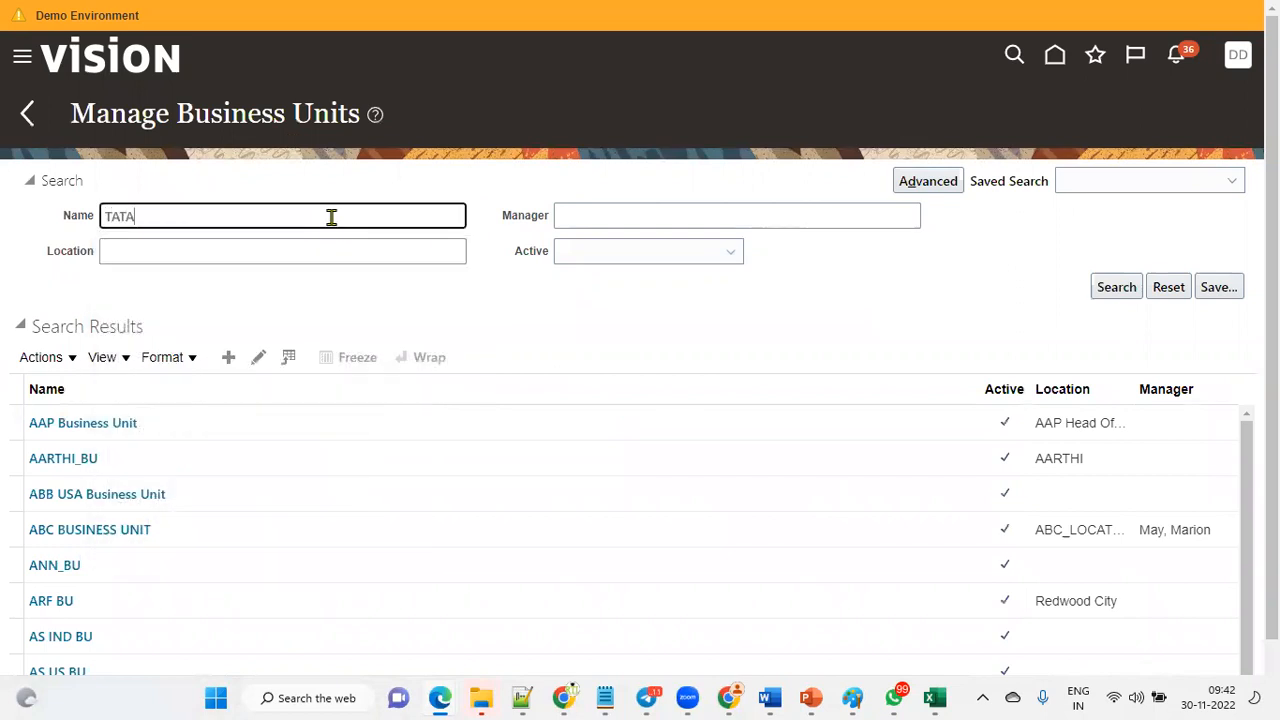
pyautogui.click(1117, 290)
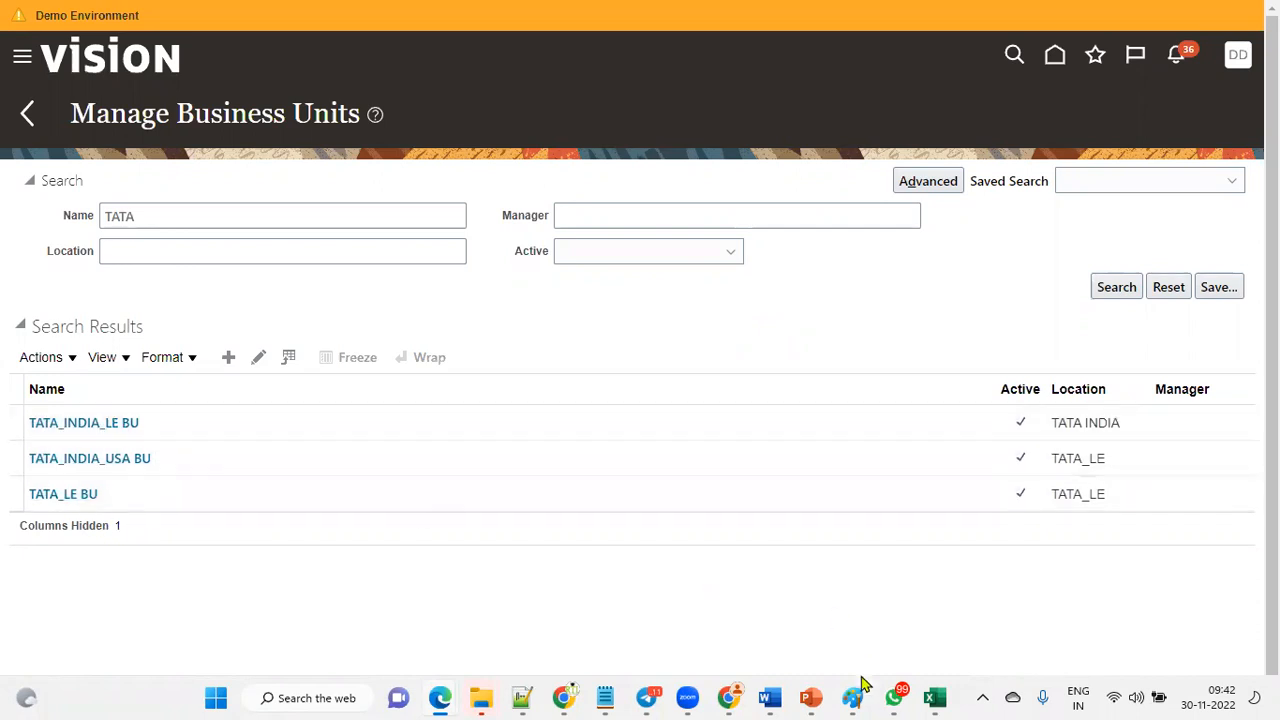
# Switch to the spreadsheet and select the Inventory Organization entry.
pyautogui.click(935, 697)
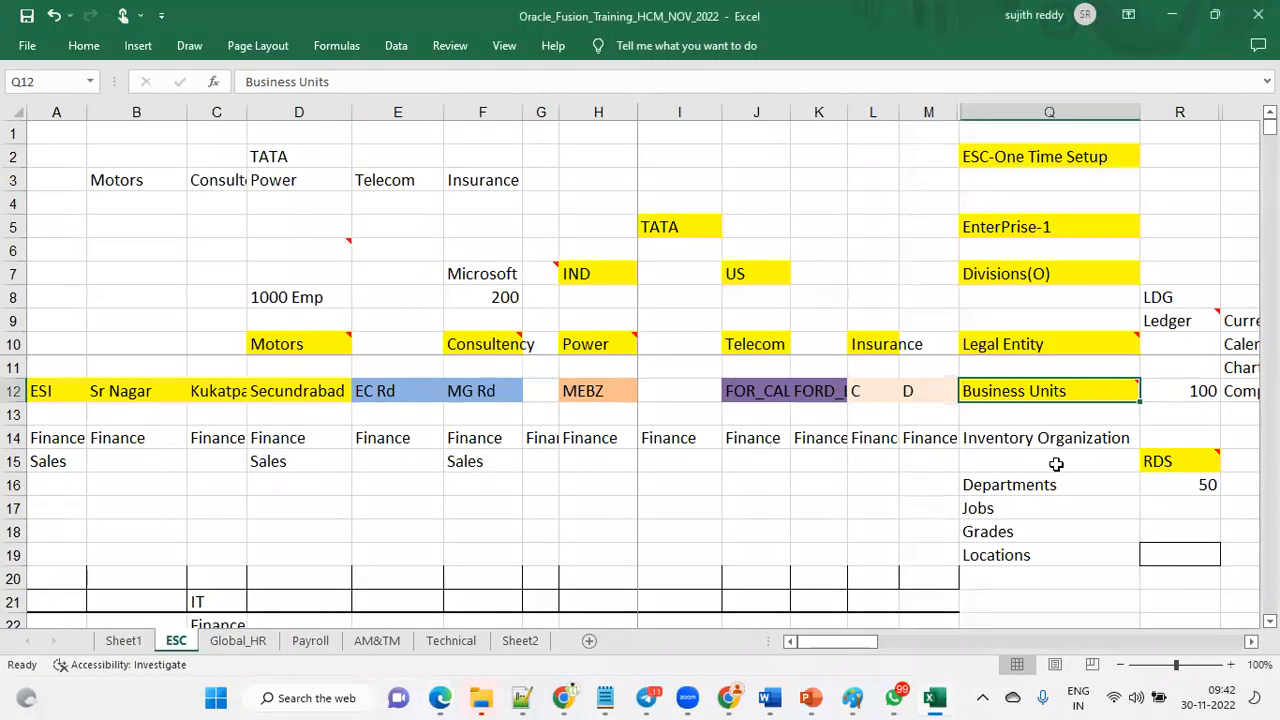
pyautogui.click(1086, 441)
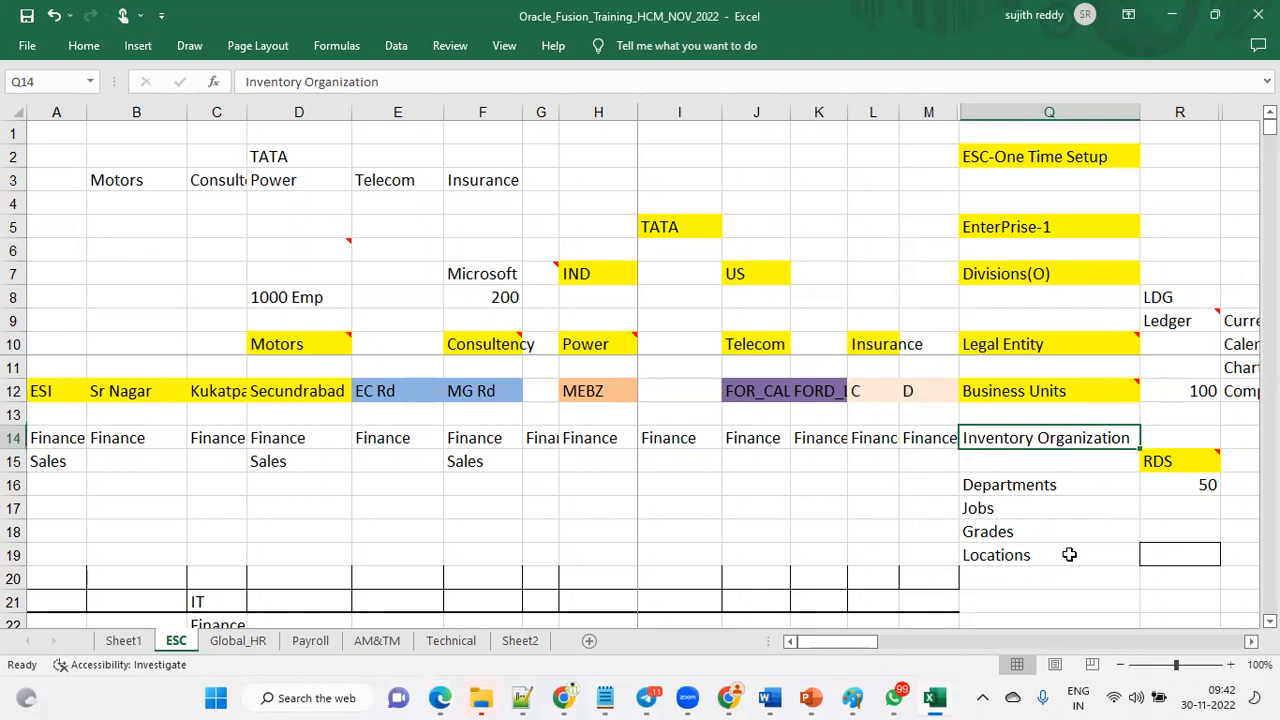
# Review the ledger cells and the departments, jobs, grades and locations rows in the spreadsheet plan.
pyautogui.click(1174, 300)
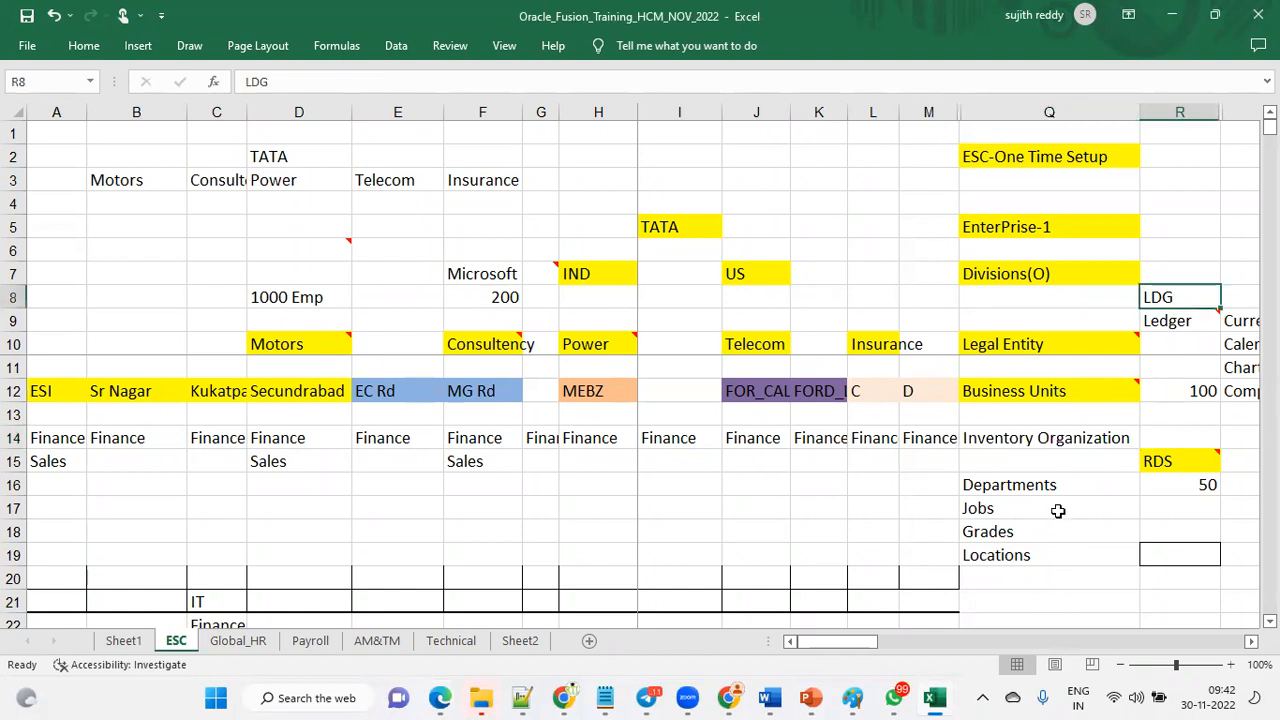
pyautogui.click(1180, 318)
pyautogui.moveTo(1054, 482); pyautogui.dragTo(1054, 558)
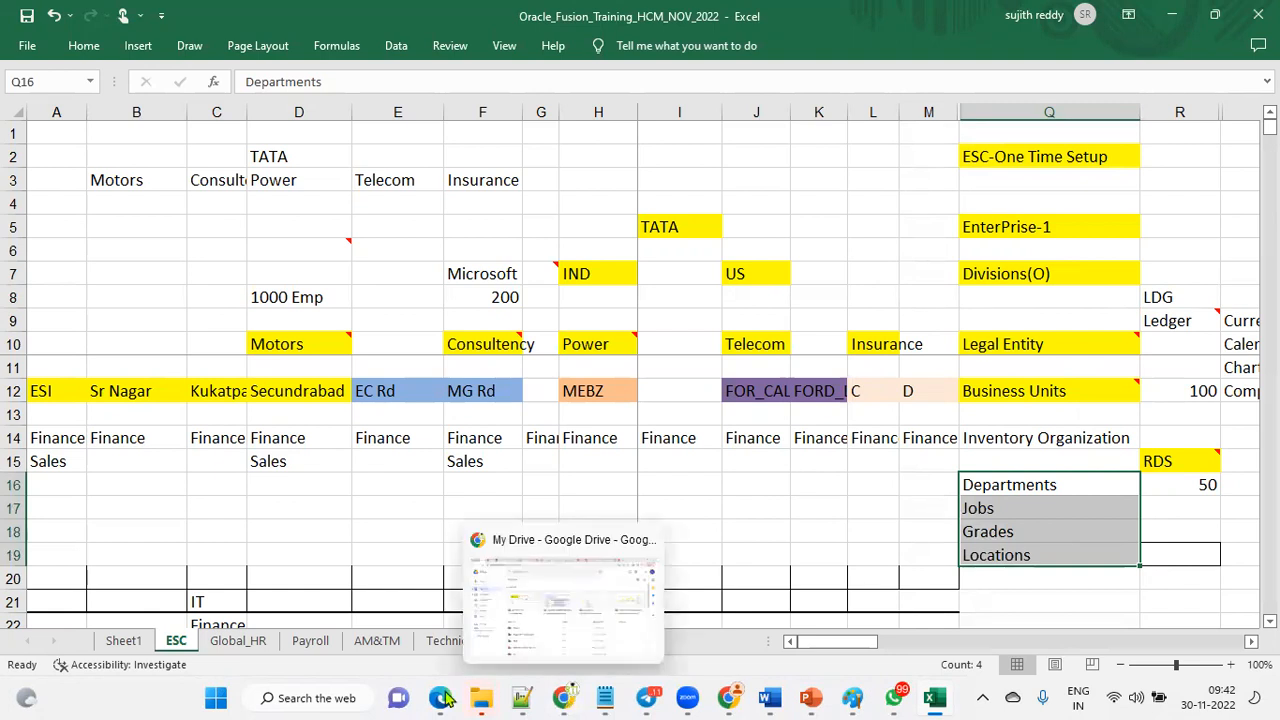
# Return to the implementation project, search its tasks for establish, and open the Establish Enterprise Structures task.
pyautogui.moveTo(445, 697)
pyautogui.click(623, 640)
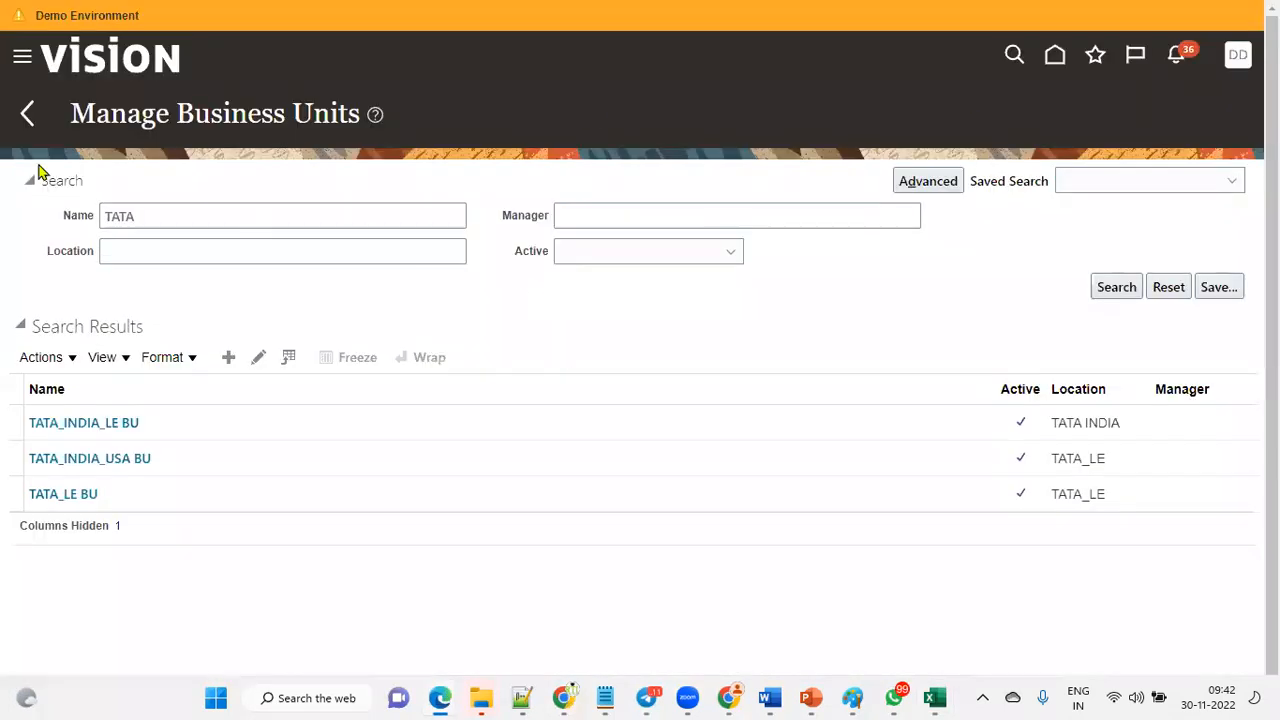
pyautogui.click(28, 114)
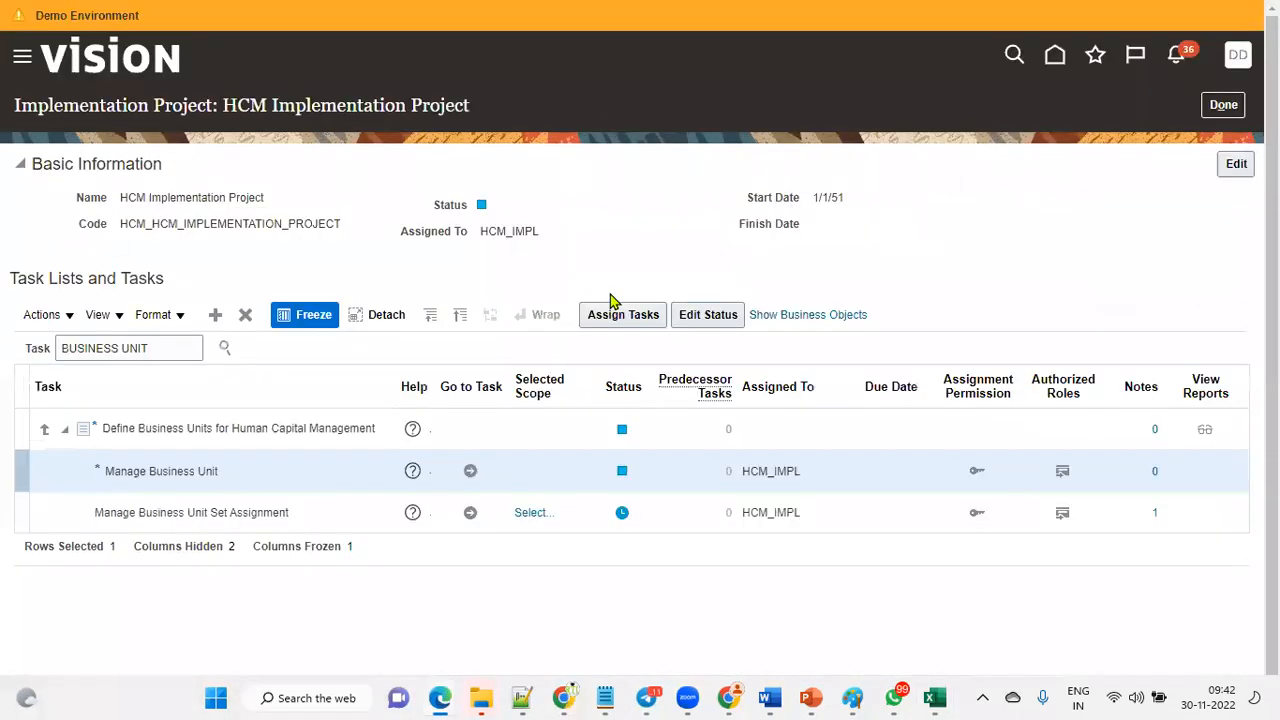
pyautogui.tripleClick(171, 348)
pyautogui.write('es')
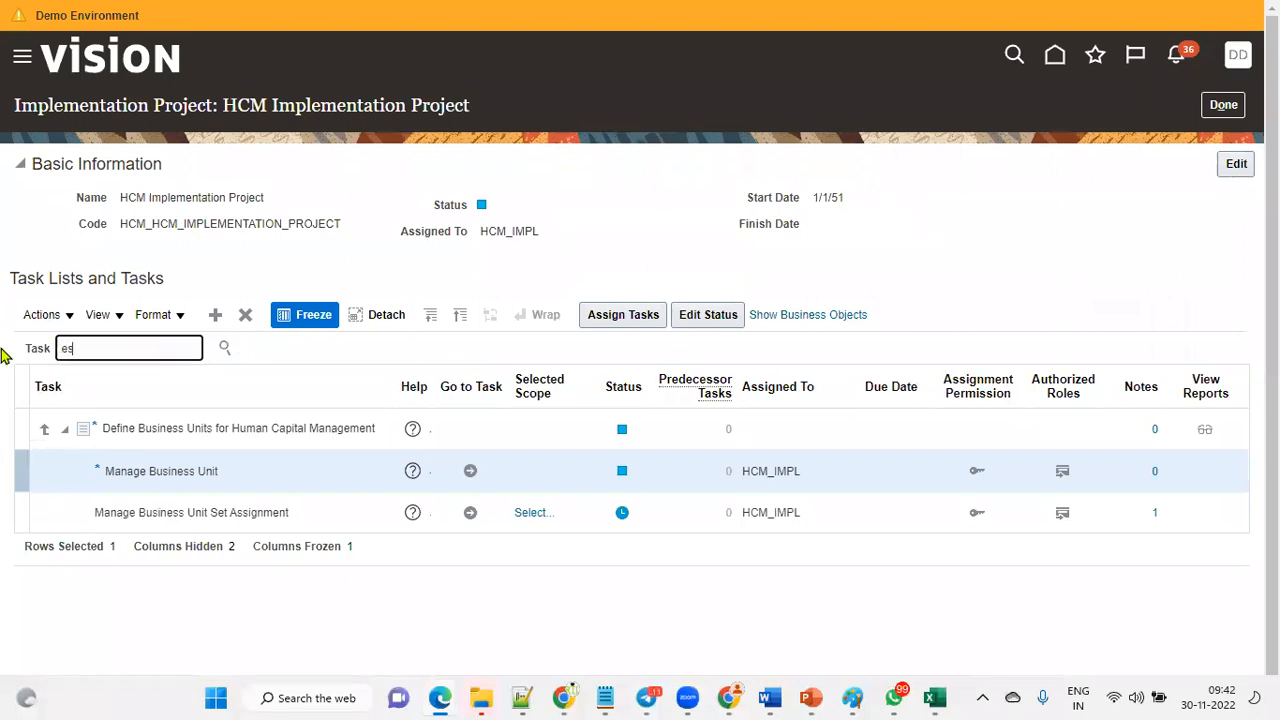
pyautogui.write('tablish')
pyautogui.press('Return')
pyautogui.click(152, 495)
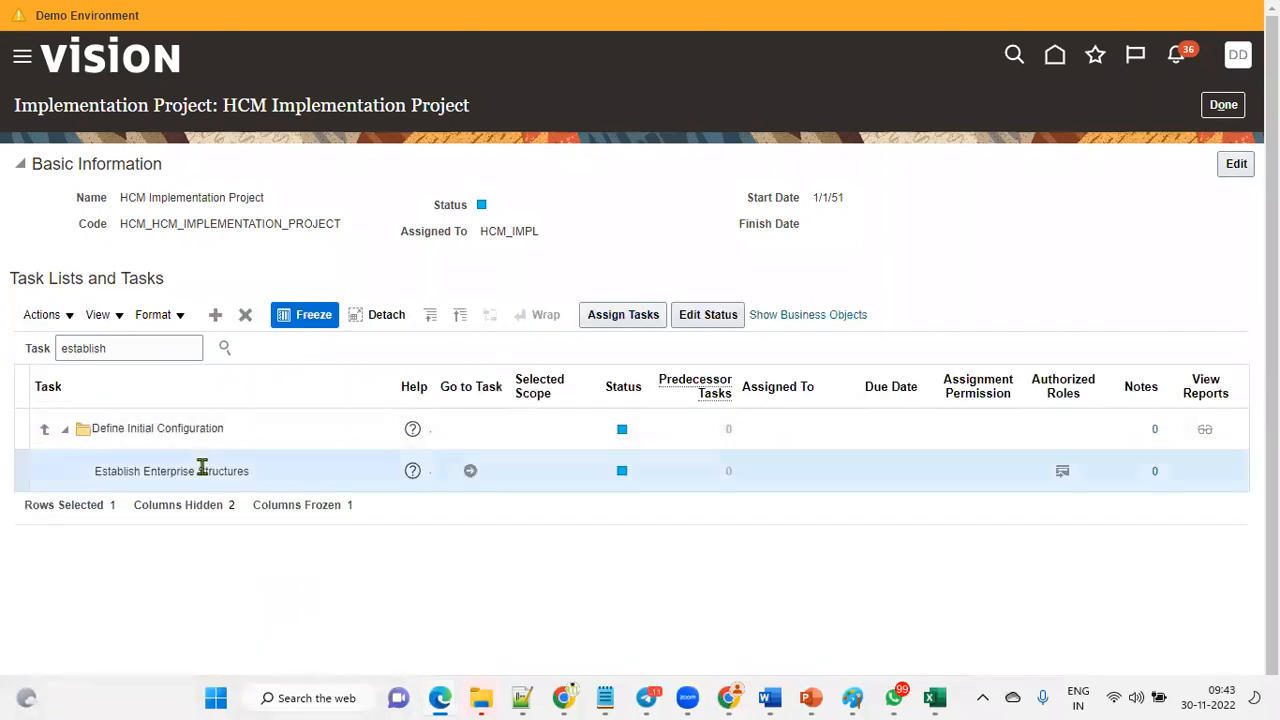
pyautogui.click(470, 471)
pyautogui.click(246, 277)
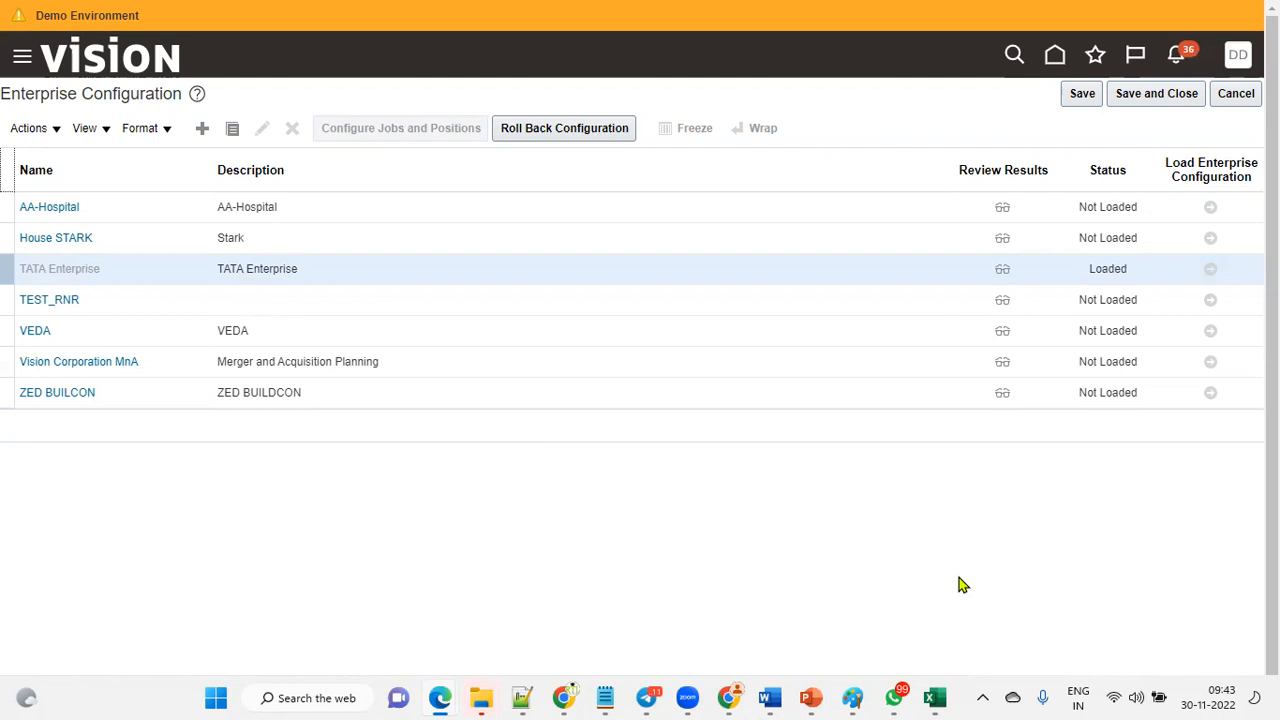
# Switch to the spreadsheet and review the ledger, business unit, inventory organization, departments and locations entries.
pyautogui.click(937, 695)
pyautogui.click(1182, 322)
pyautogui.click(1182, 295)
pyautogui.click(1079, 381)
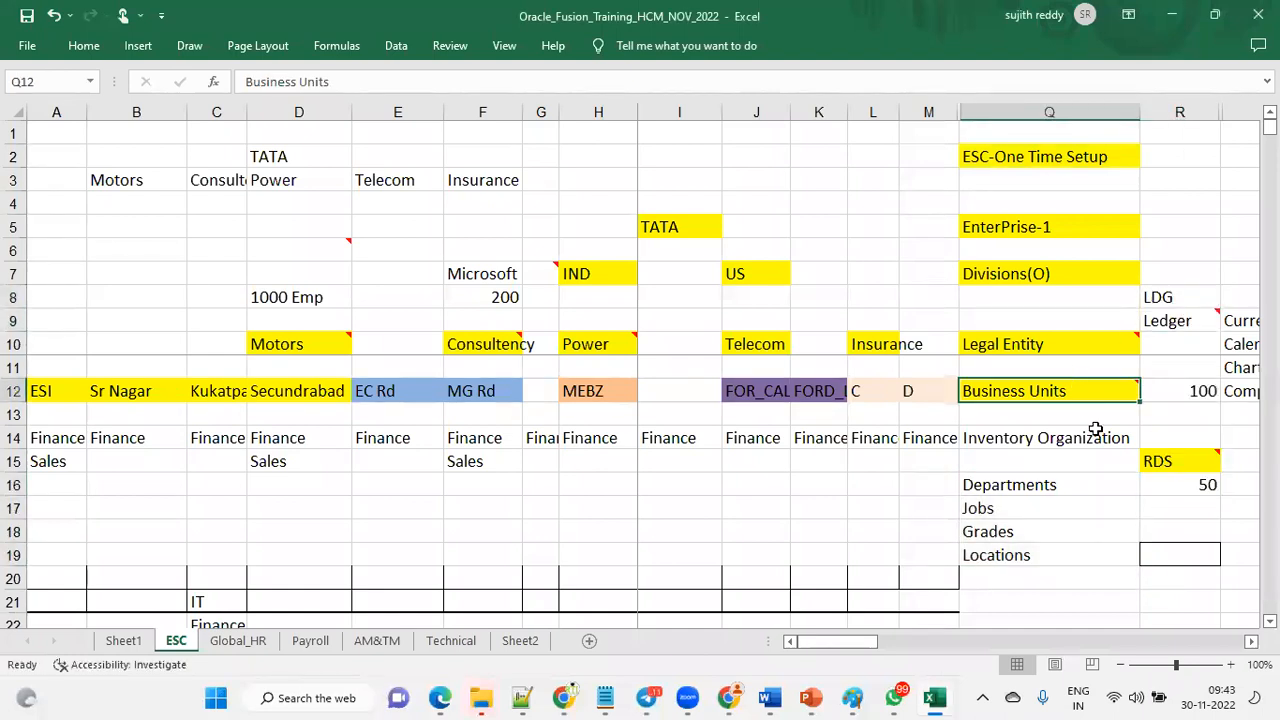
pyautogui.click(1141, 457)
pyautogui.click(1088, 437)
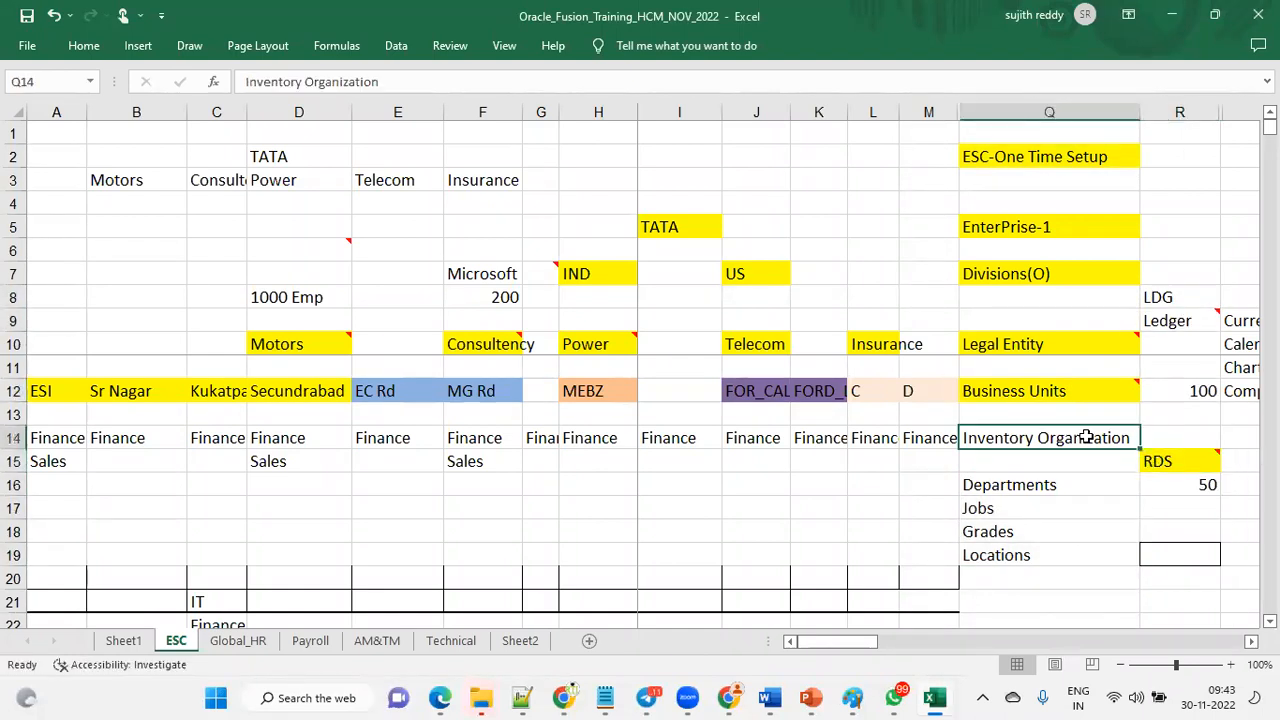
pyautogui.click(1069, 482)
pyautogui.click(1024, 560)
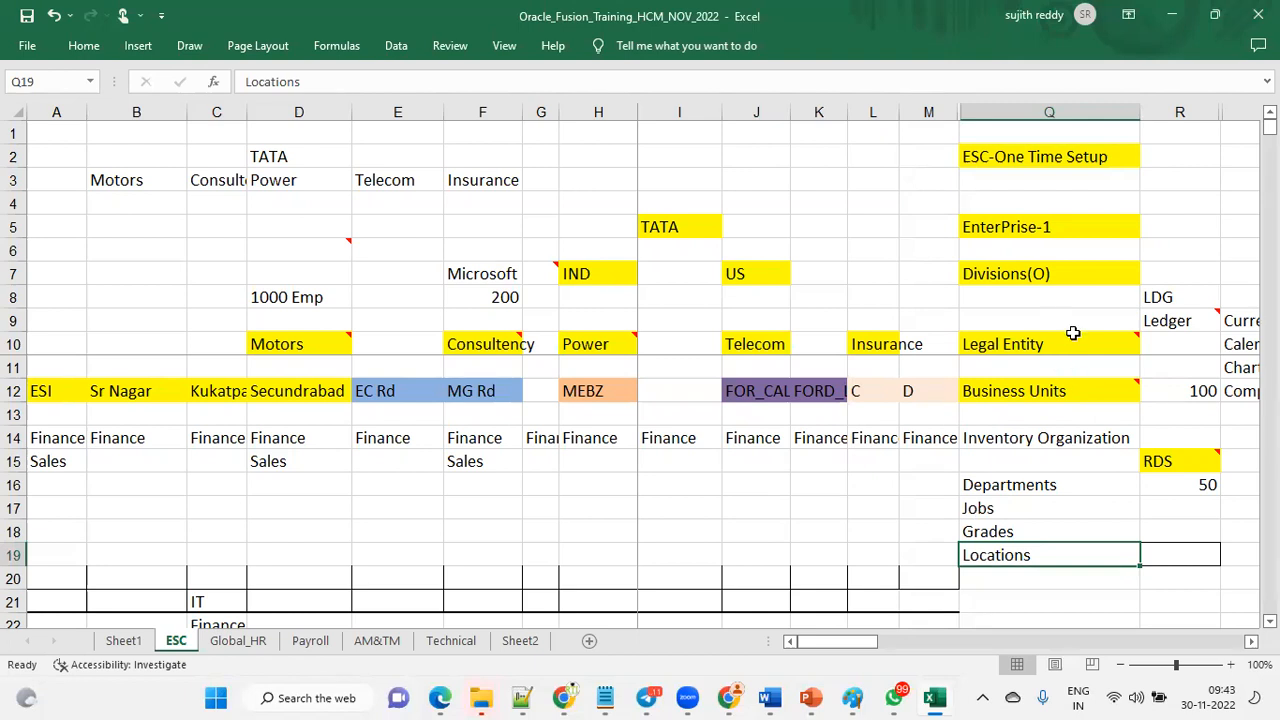
# Select the TATA Enterprise configuration, try Roll Back Configuration, and save and close the enterprise configuration page.
pyautogui.moveTo(1072, 333)
pyautogui.moveTo(441, 697)
pyautogui.click(611, 649)
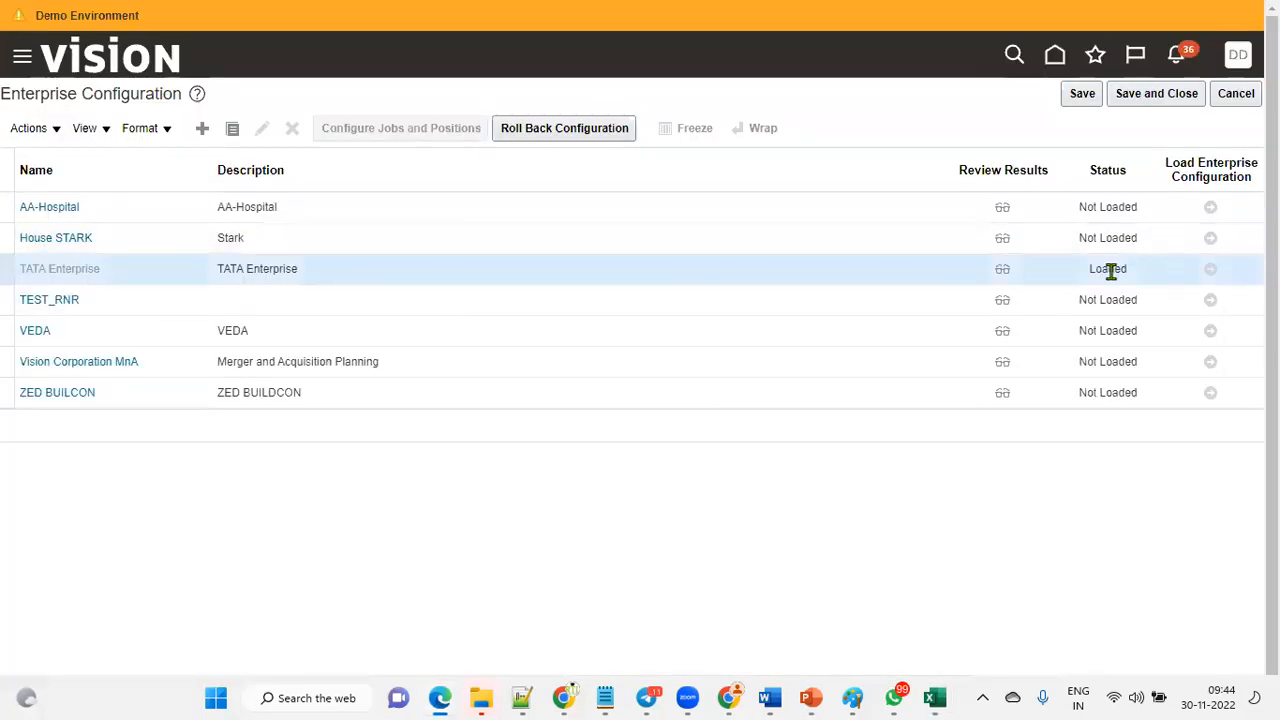
pyautogui.tripleClick(83, 270)
pyautogui.click(289, 272)
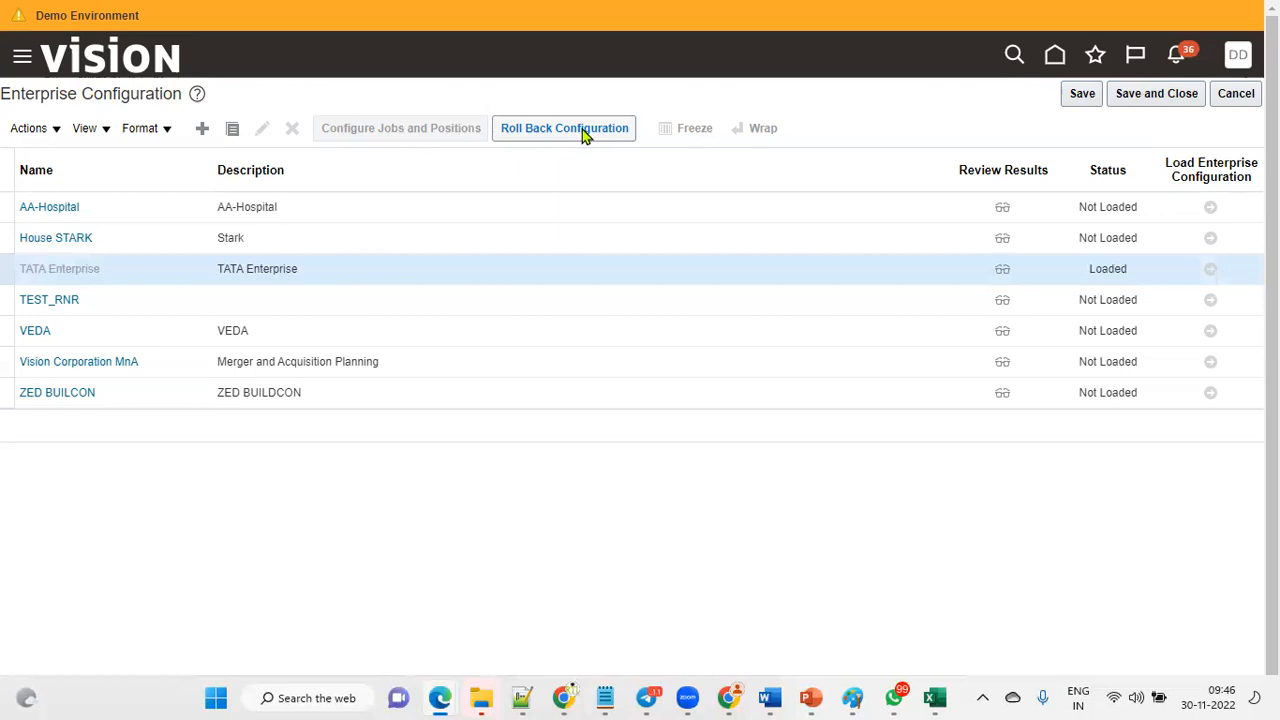
pyautogui.click(582, 129)
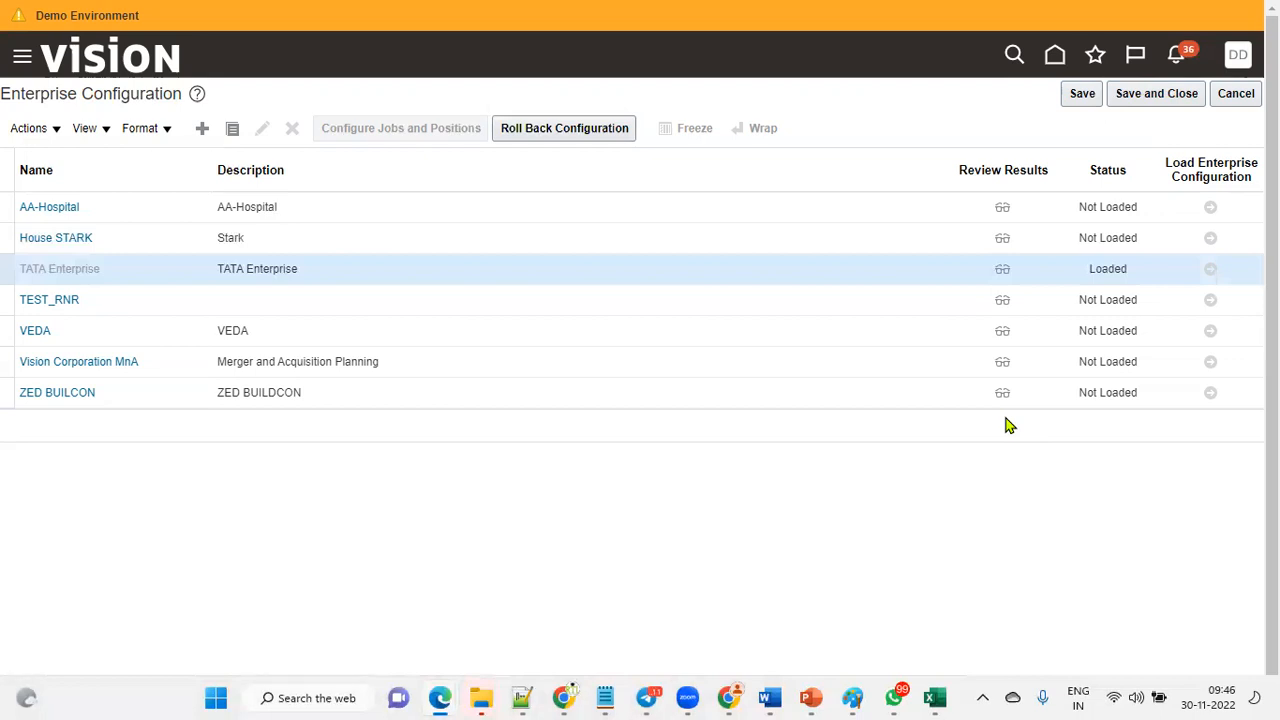
pyautogui.click(1182, 98)
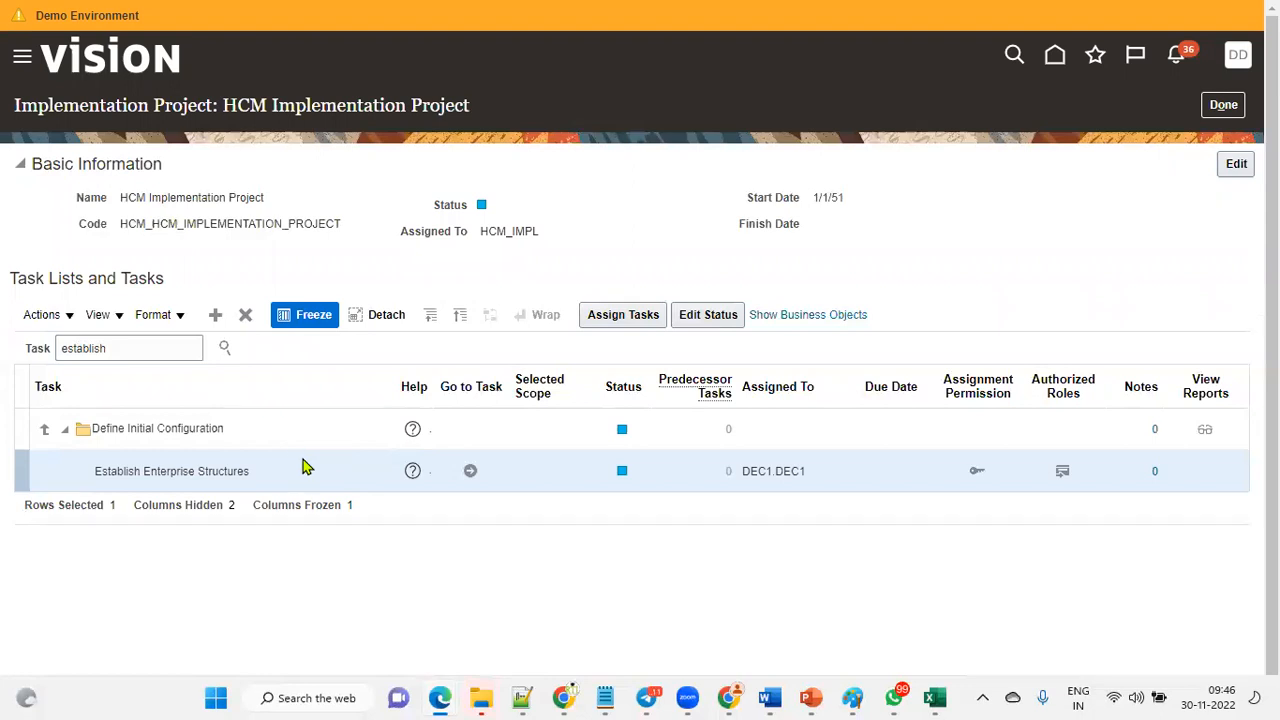
# Select the Establish Enterprise Structures task name and open that task again.
pyautogui.moveTo(95, 471); pyautogui.dragTo(218, 471)
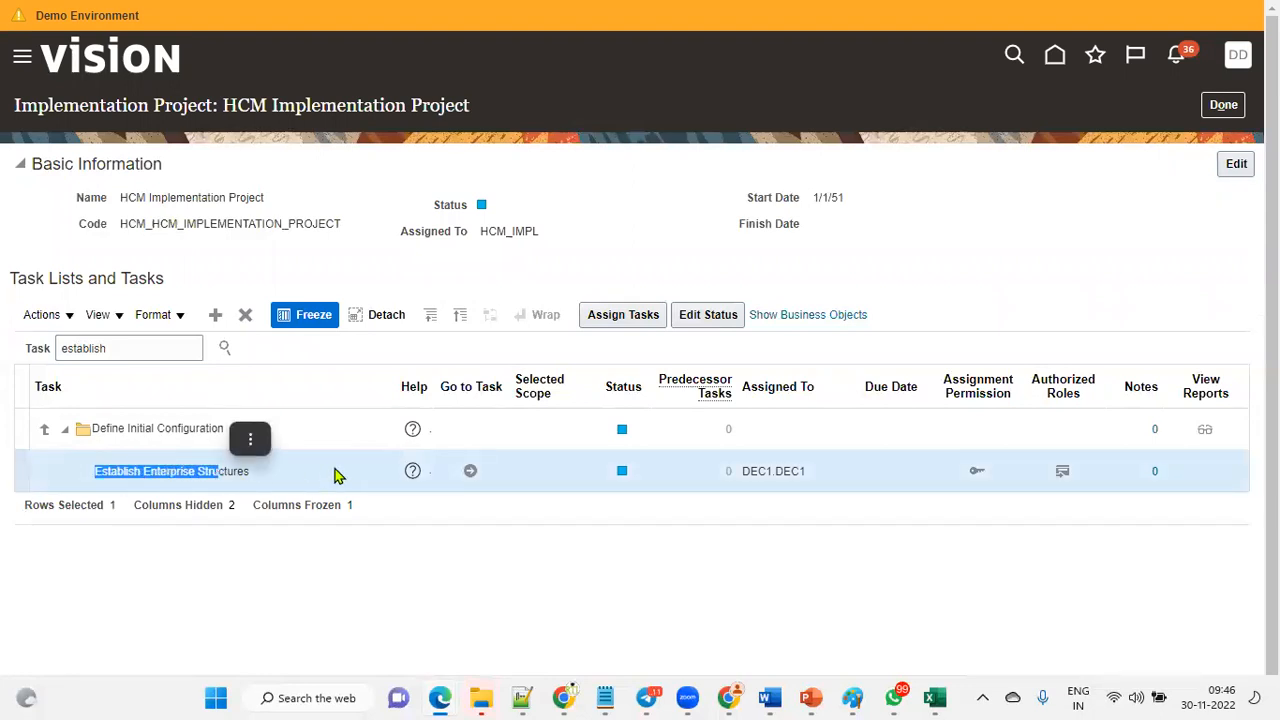
pyautogui.click(470, 471)
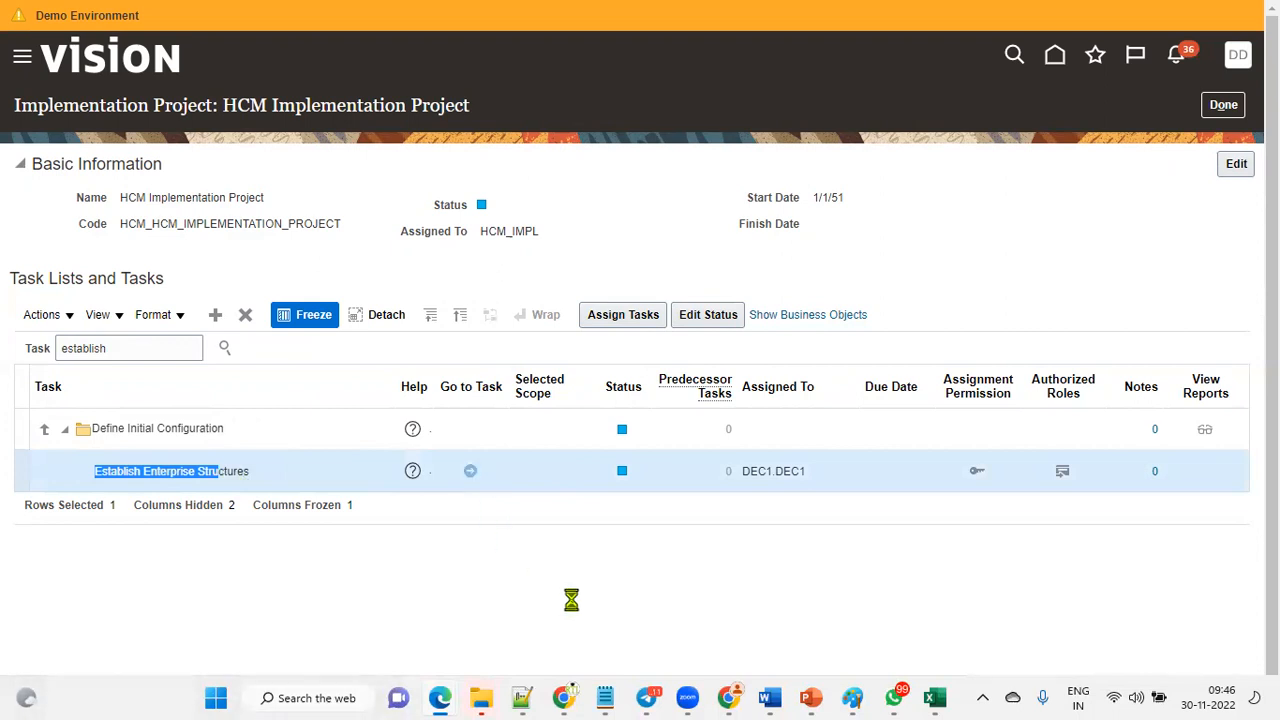